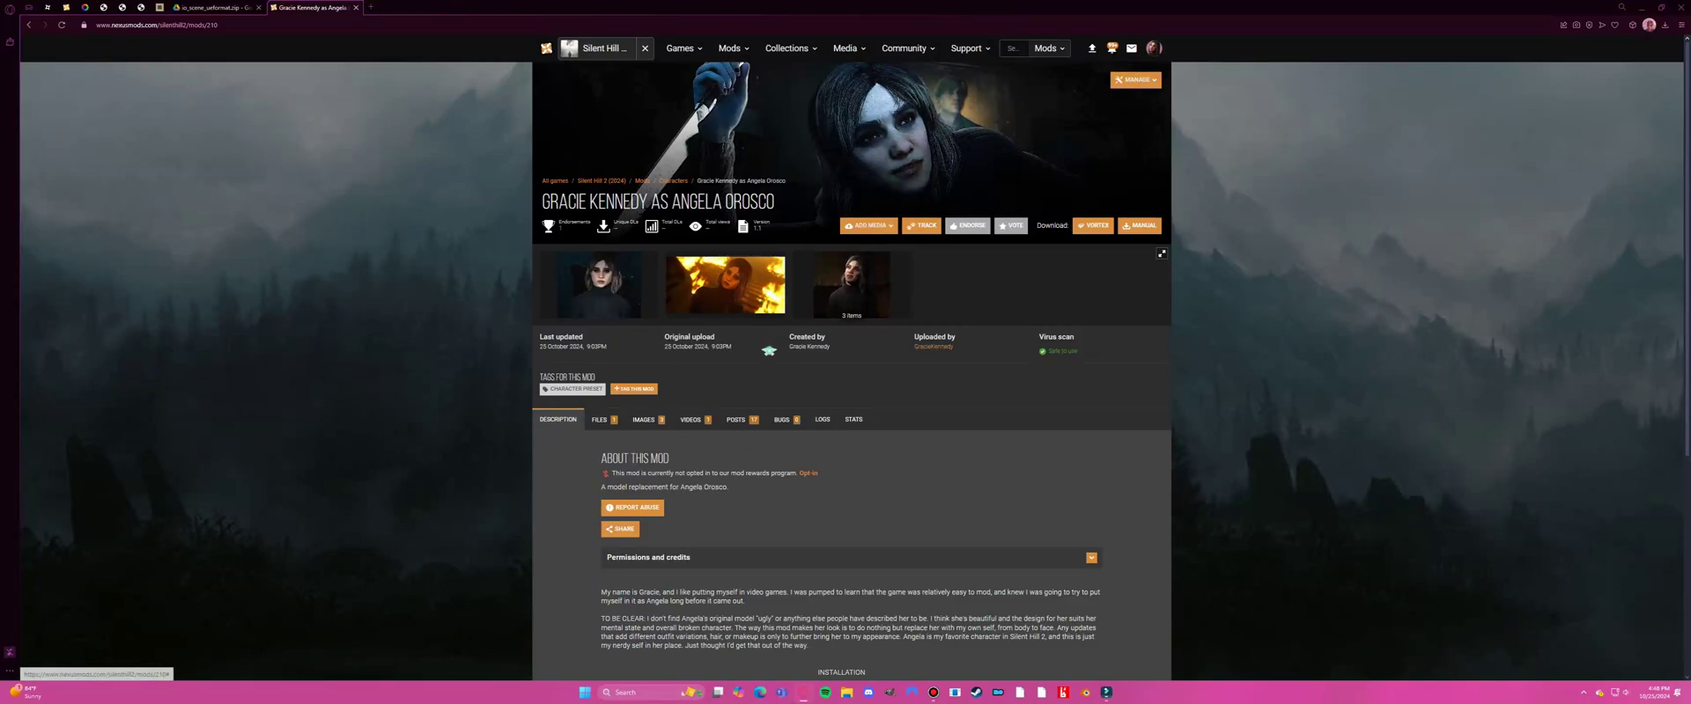
View the image gallery of the Gracie Kennedy as Angela Orosco mod page and close it.
left_click(596, 274)
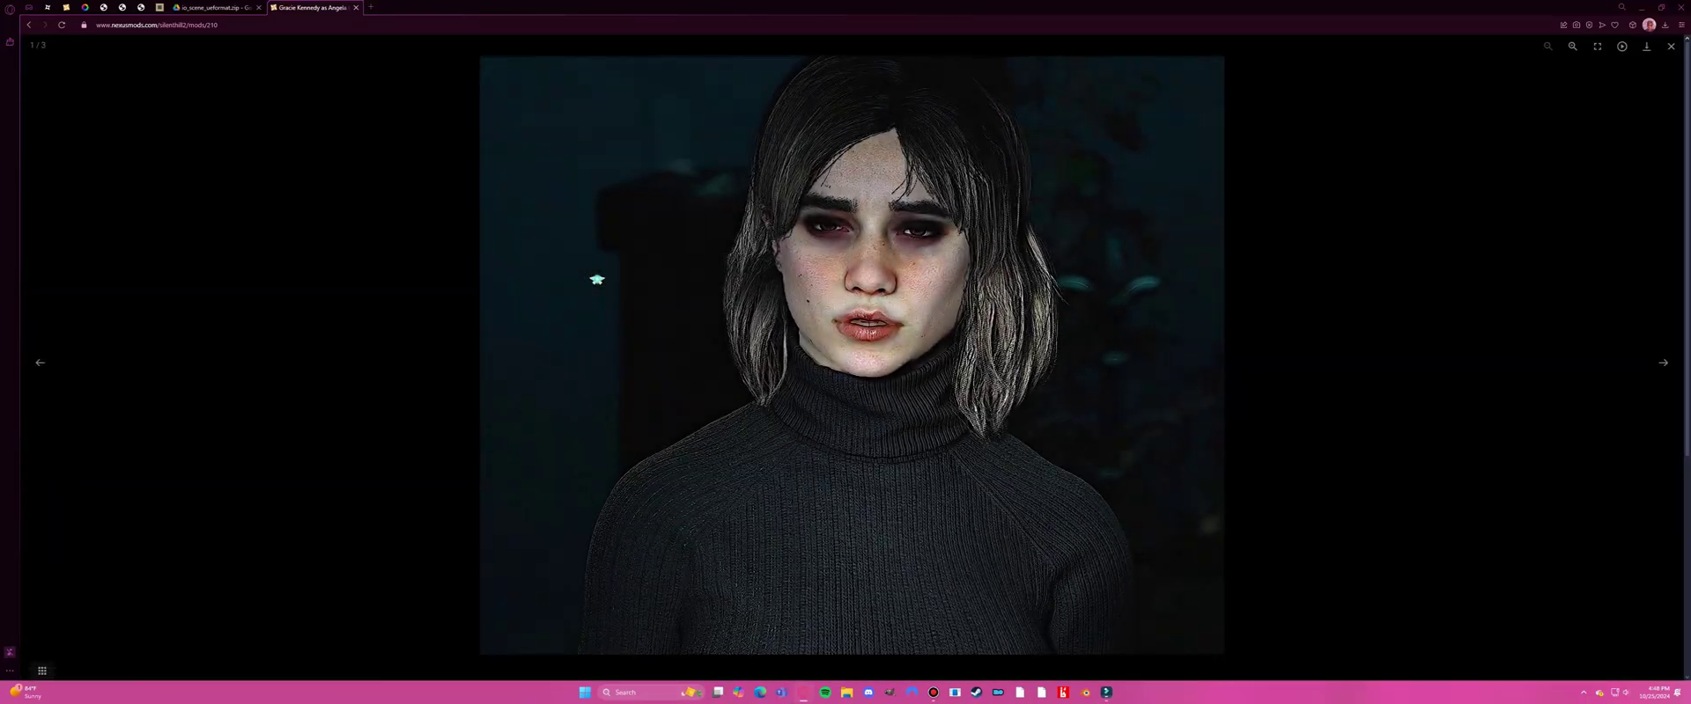
left_click(596, 274)
left_click(596, 274)
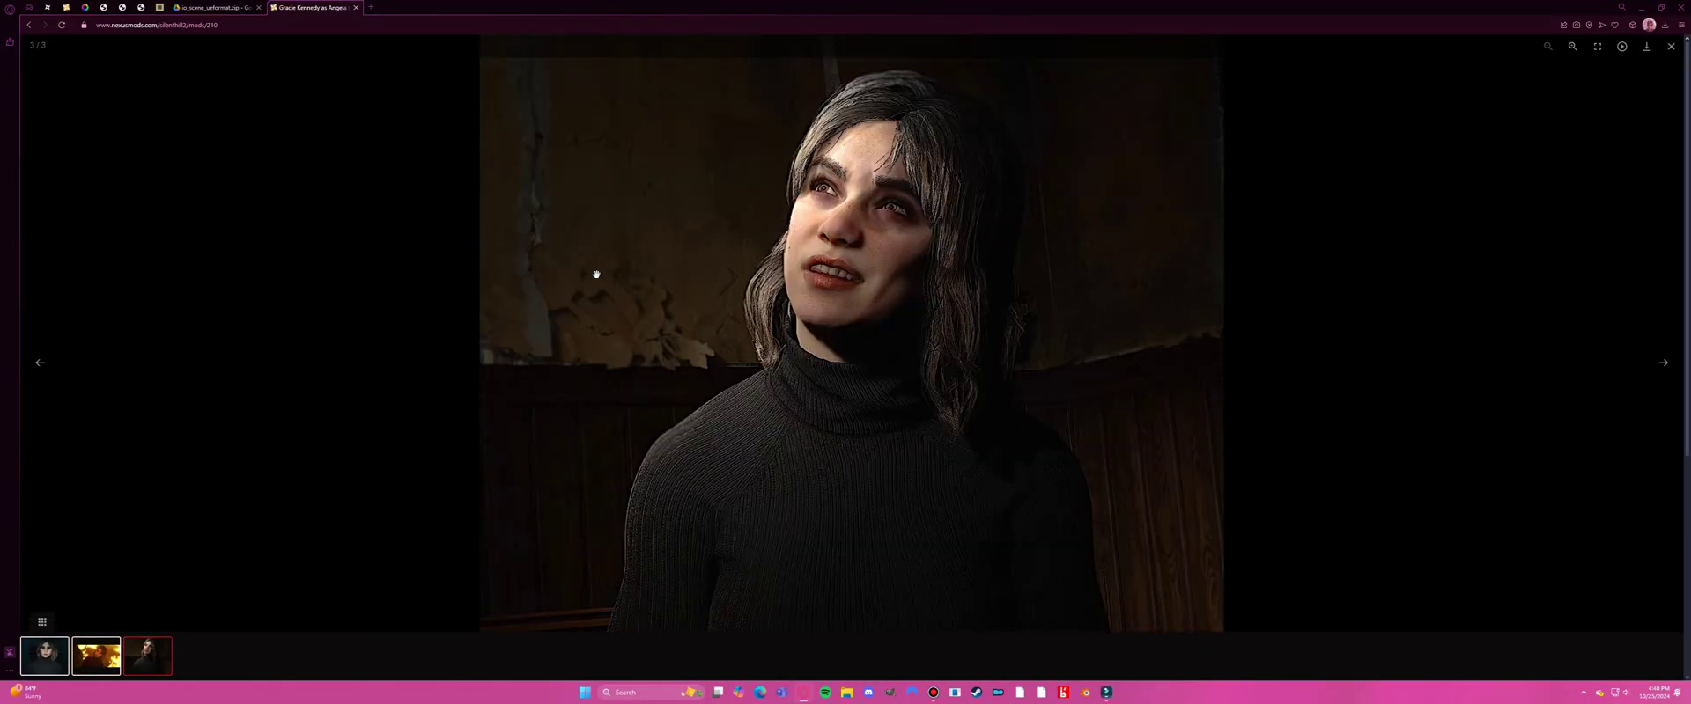
left_click(382, 251)
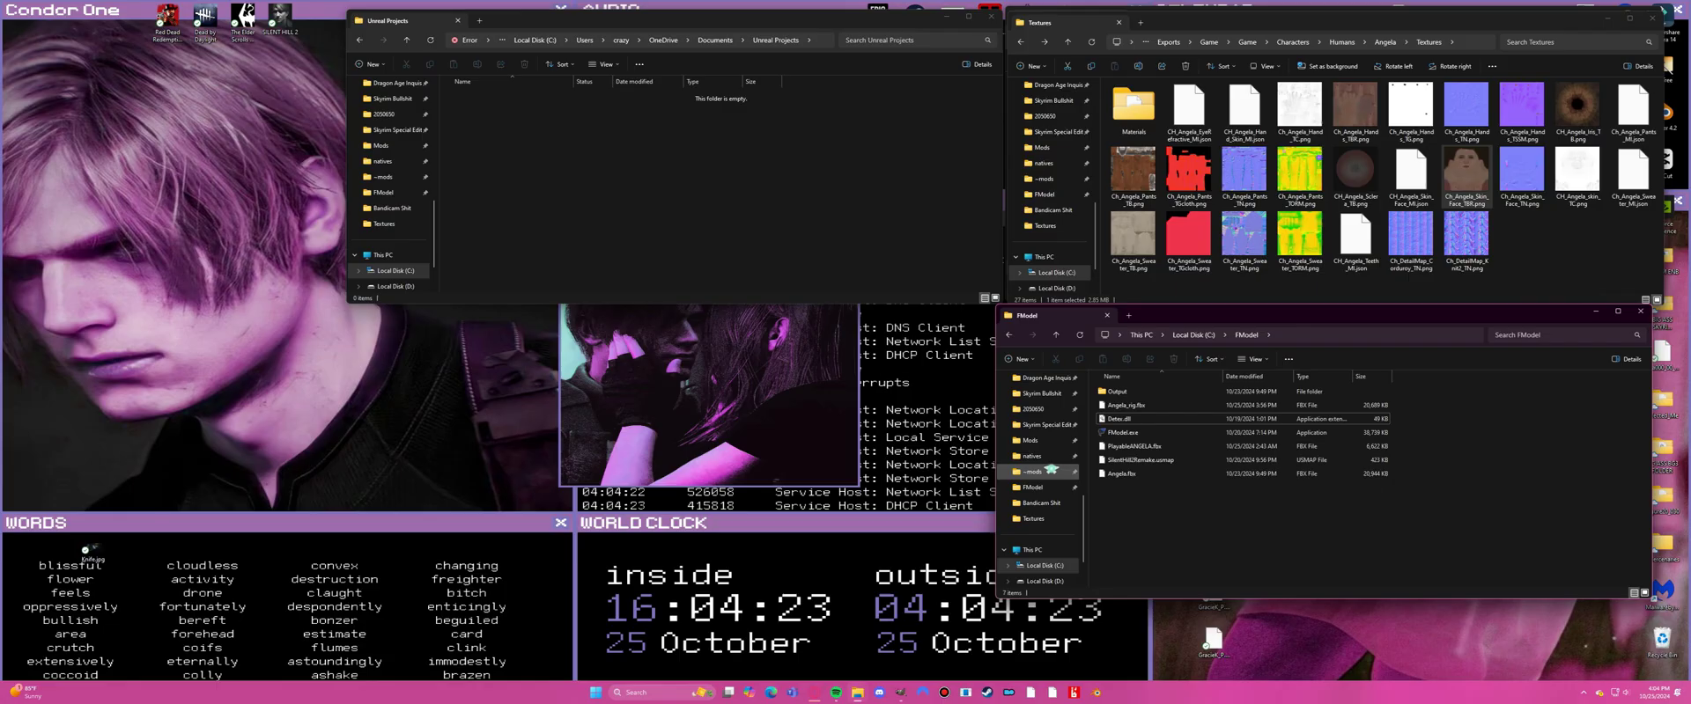
Launch FModel.exe from the FModel folder and load the SHProto-Windows.utoc game archive.
key("alt+F4")
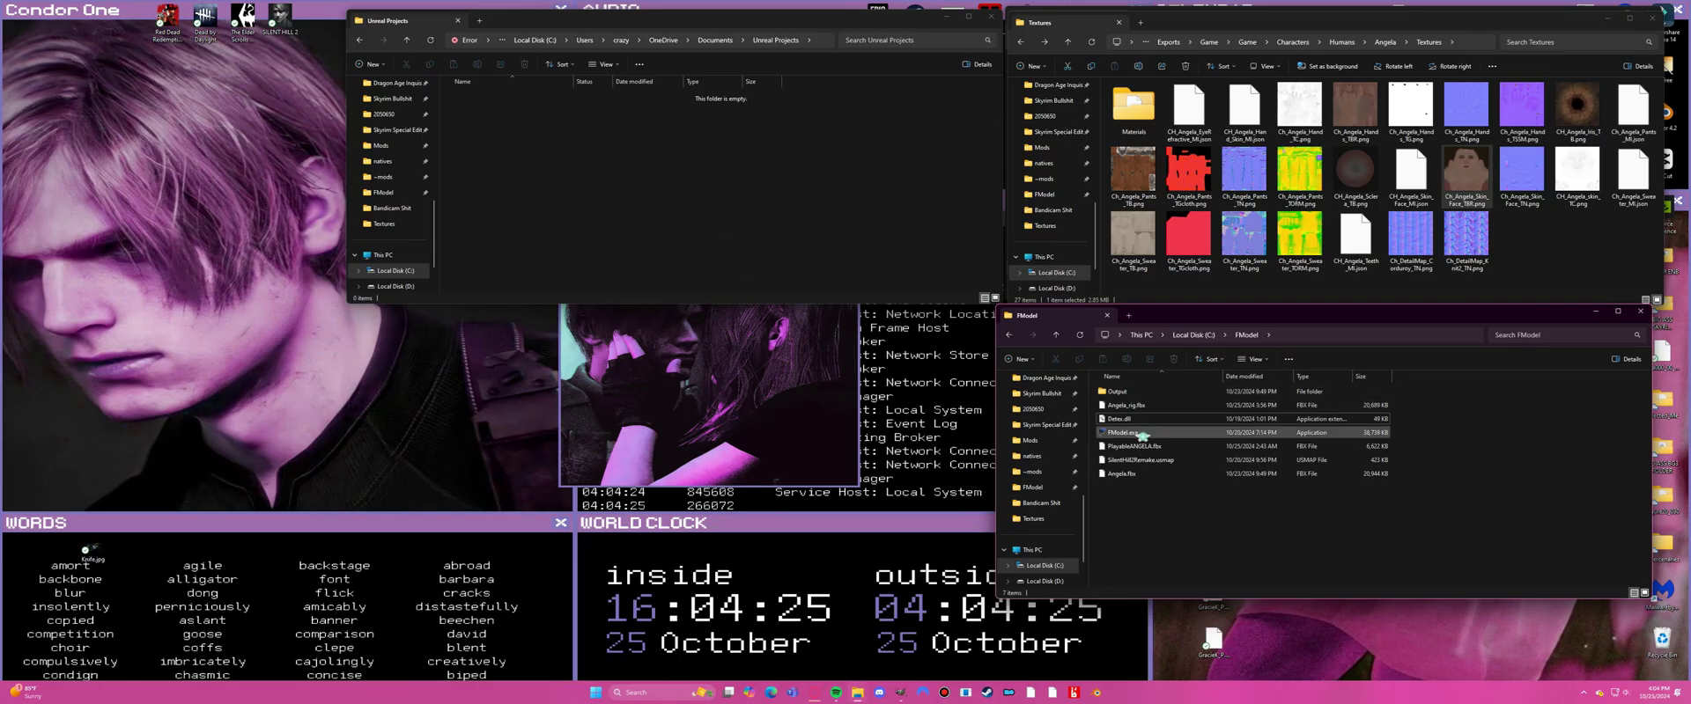
left_click(1136, 433)
double_click(1142, 433)
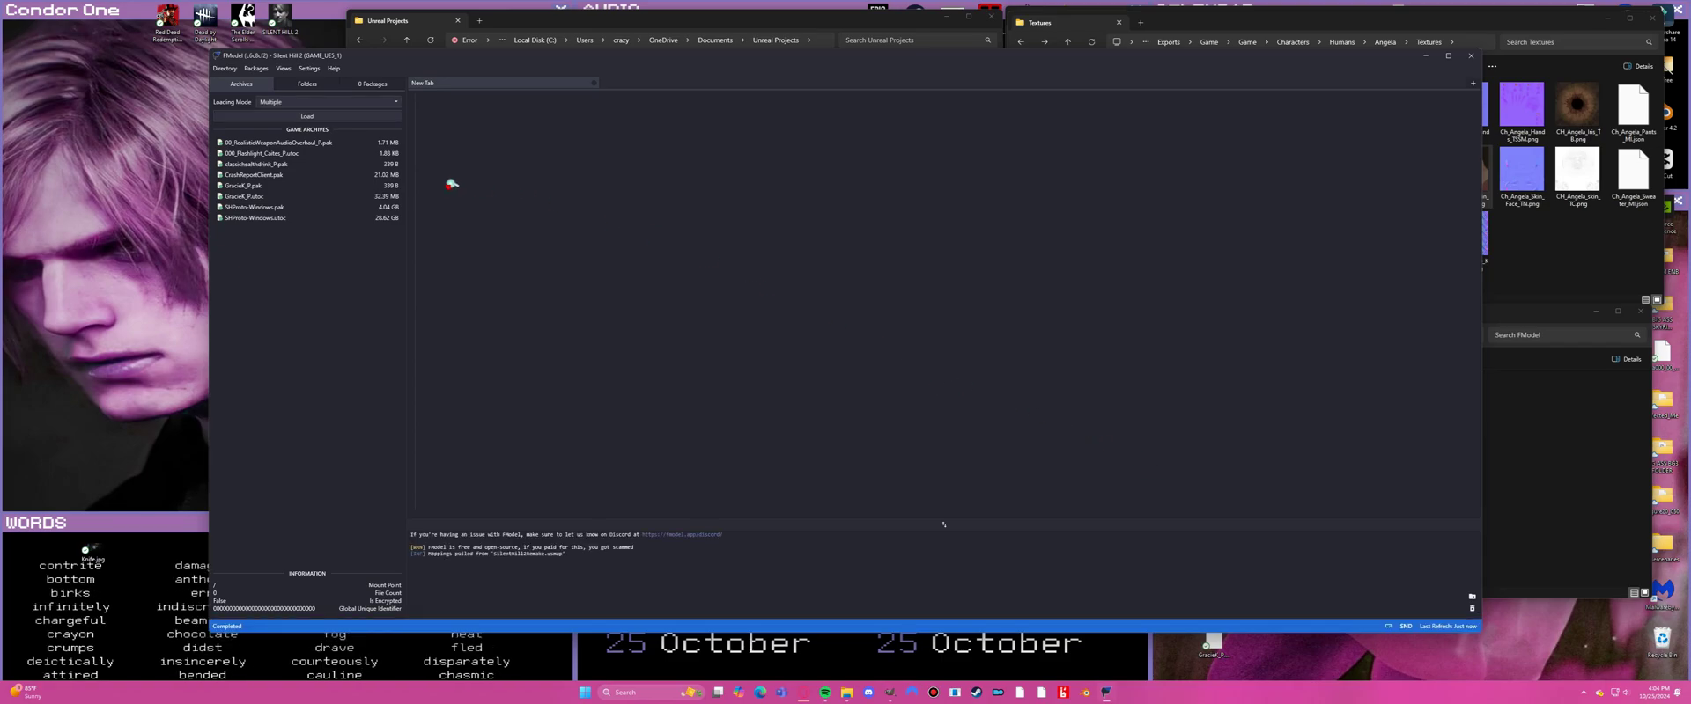
double_click(212, 220)
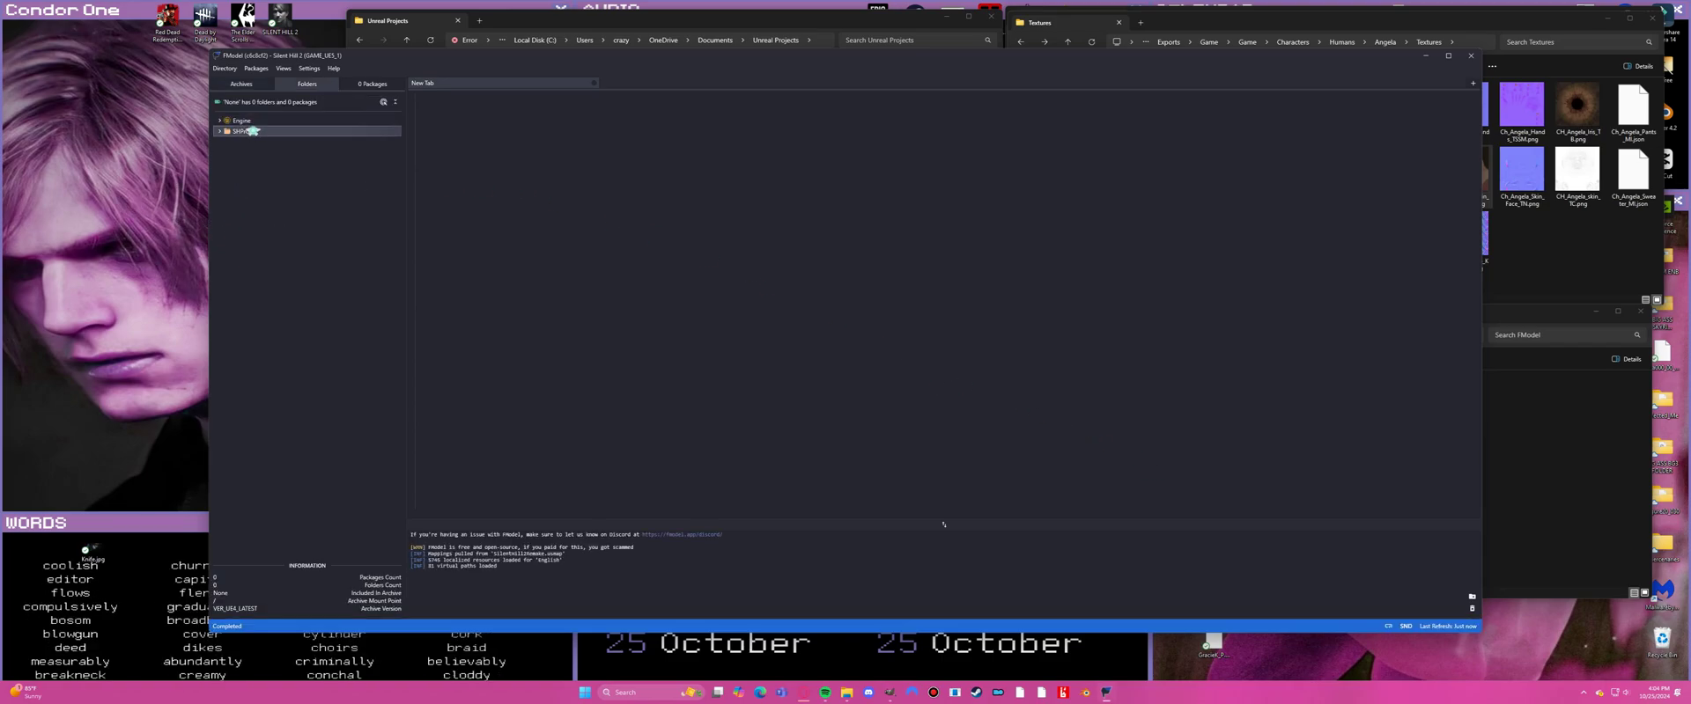
Browse the archive to SHProto/Content/Game/Characters/Humans/Angela/Meshes and open that folder's packages.
left_click(245, 131)
double_click(256, 141)
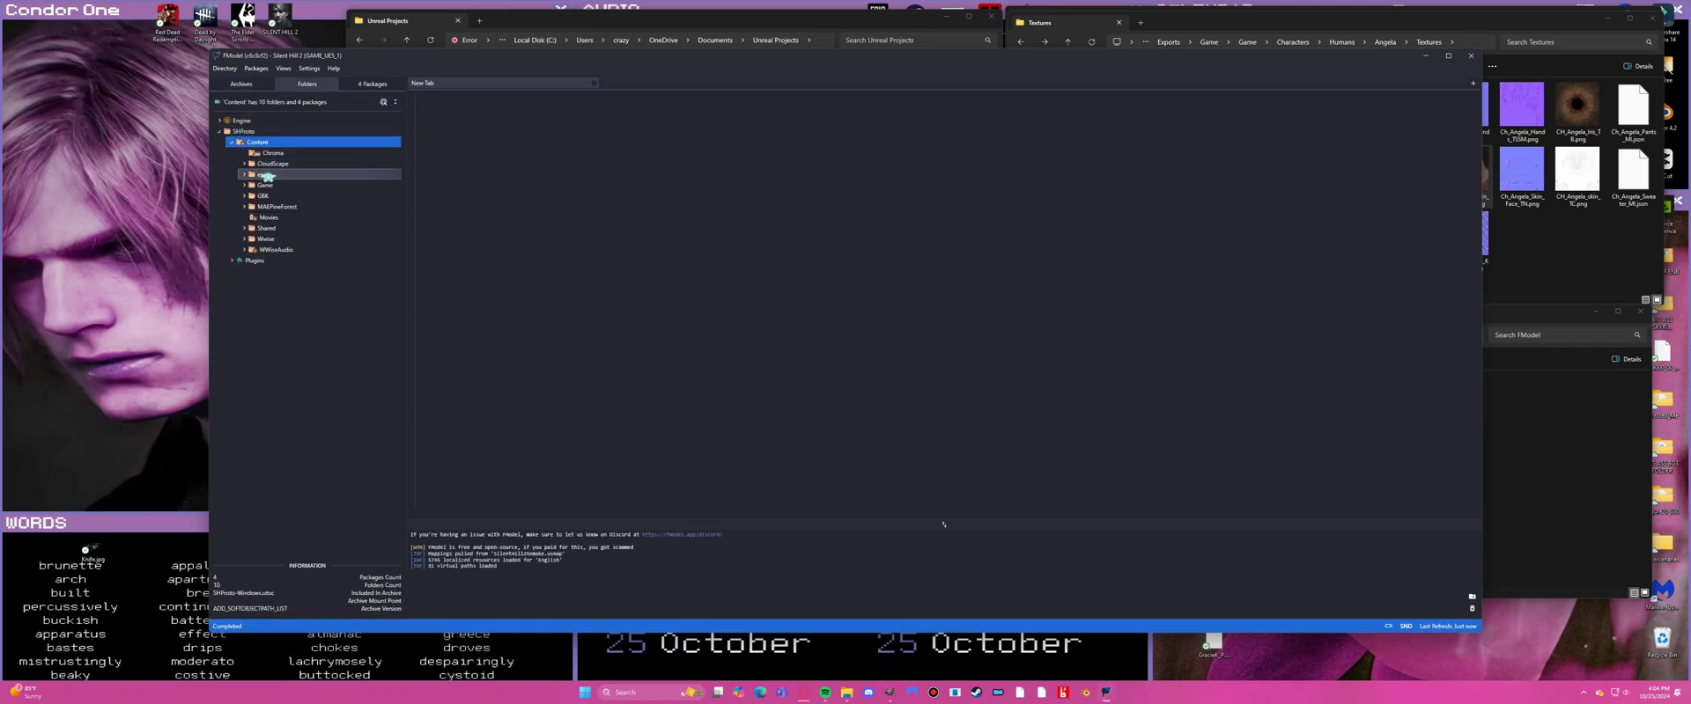
double_click(268, 185)
double_click(283, 217)
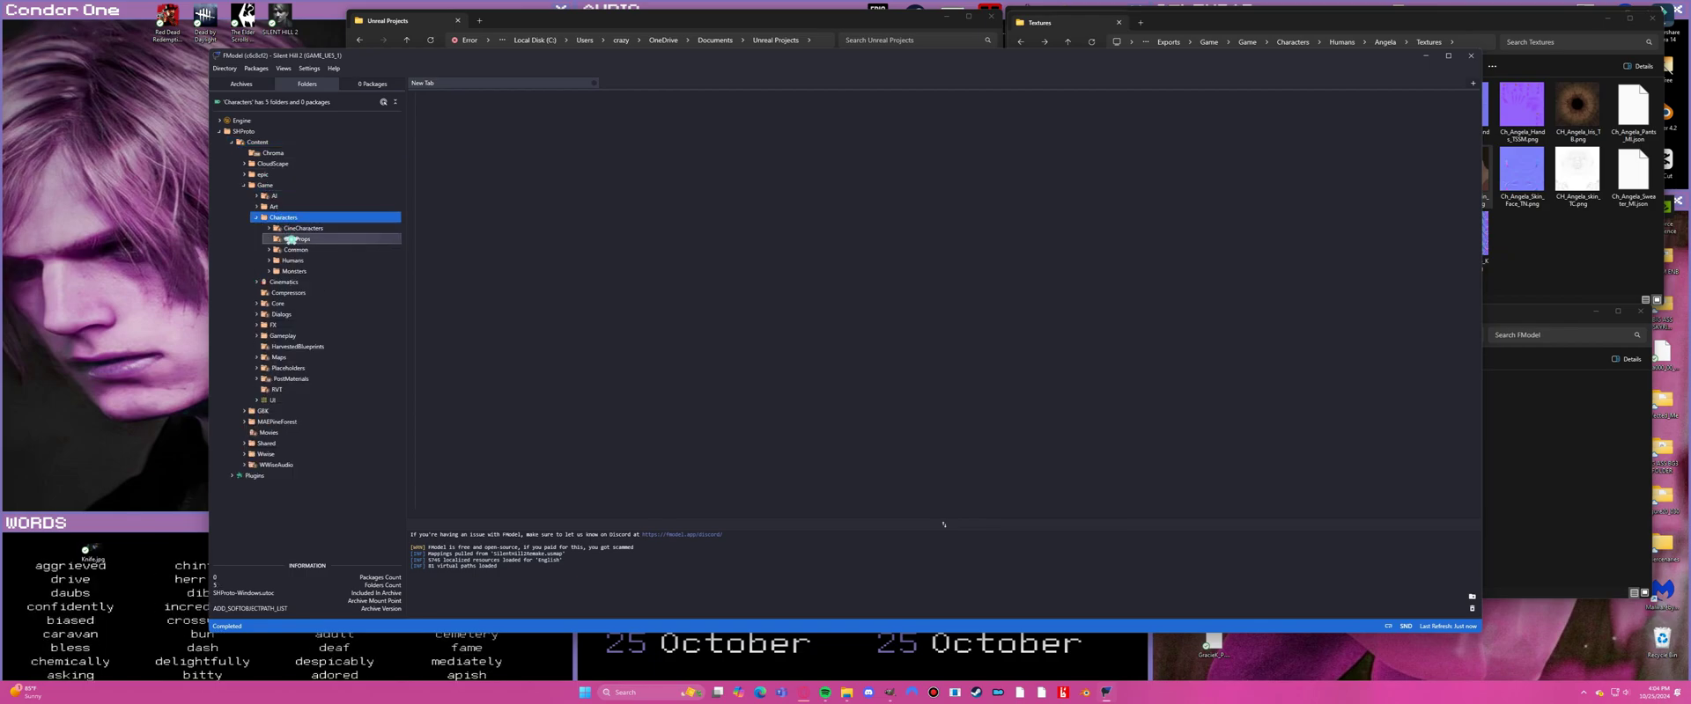
left_click(295, 250)
double_click(293, 260)
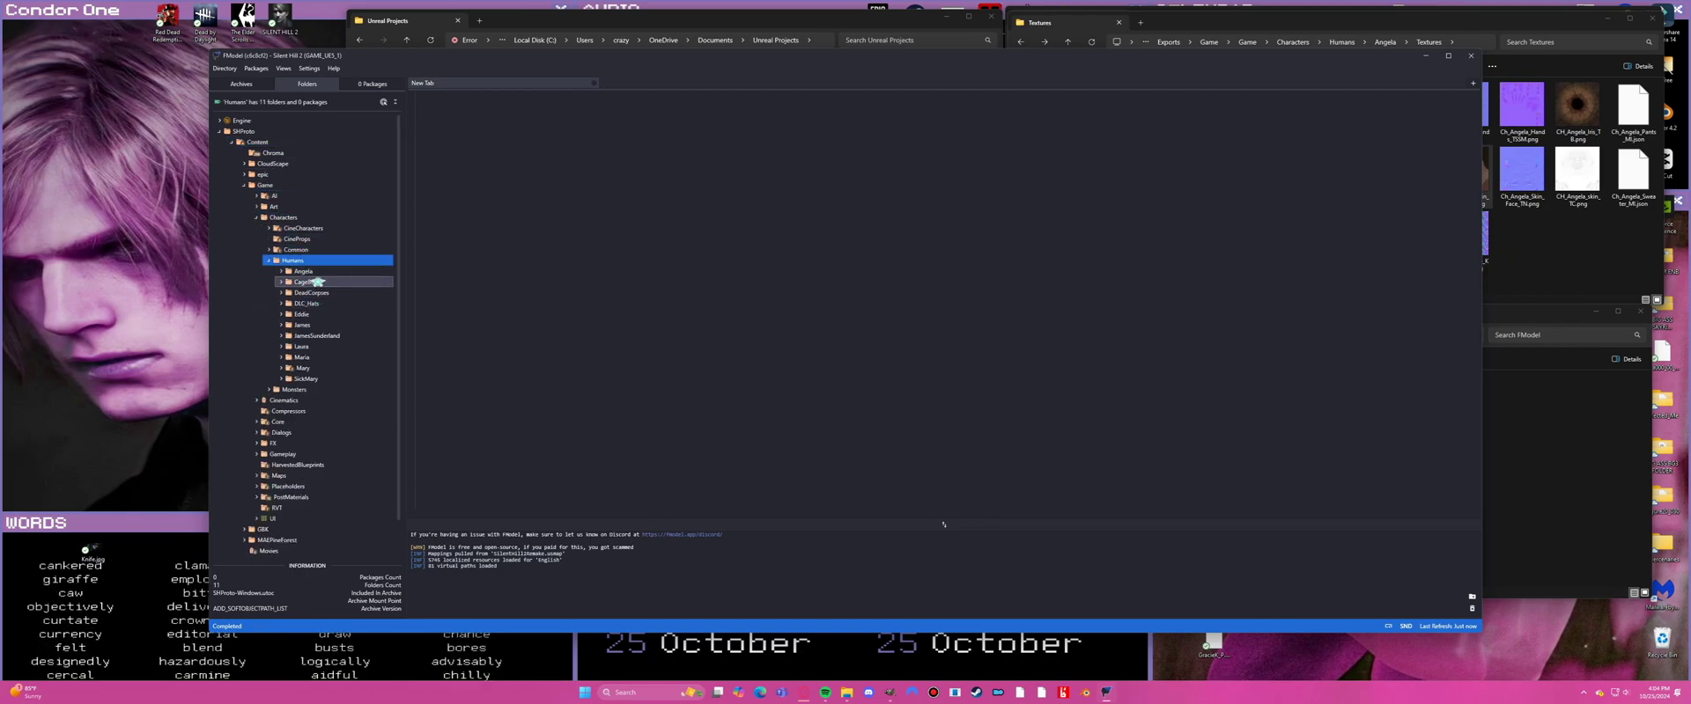
double_click(315, 271)
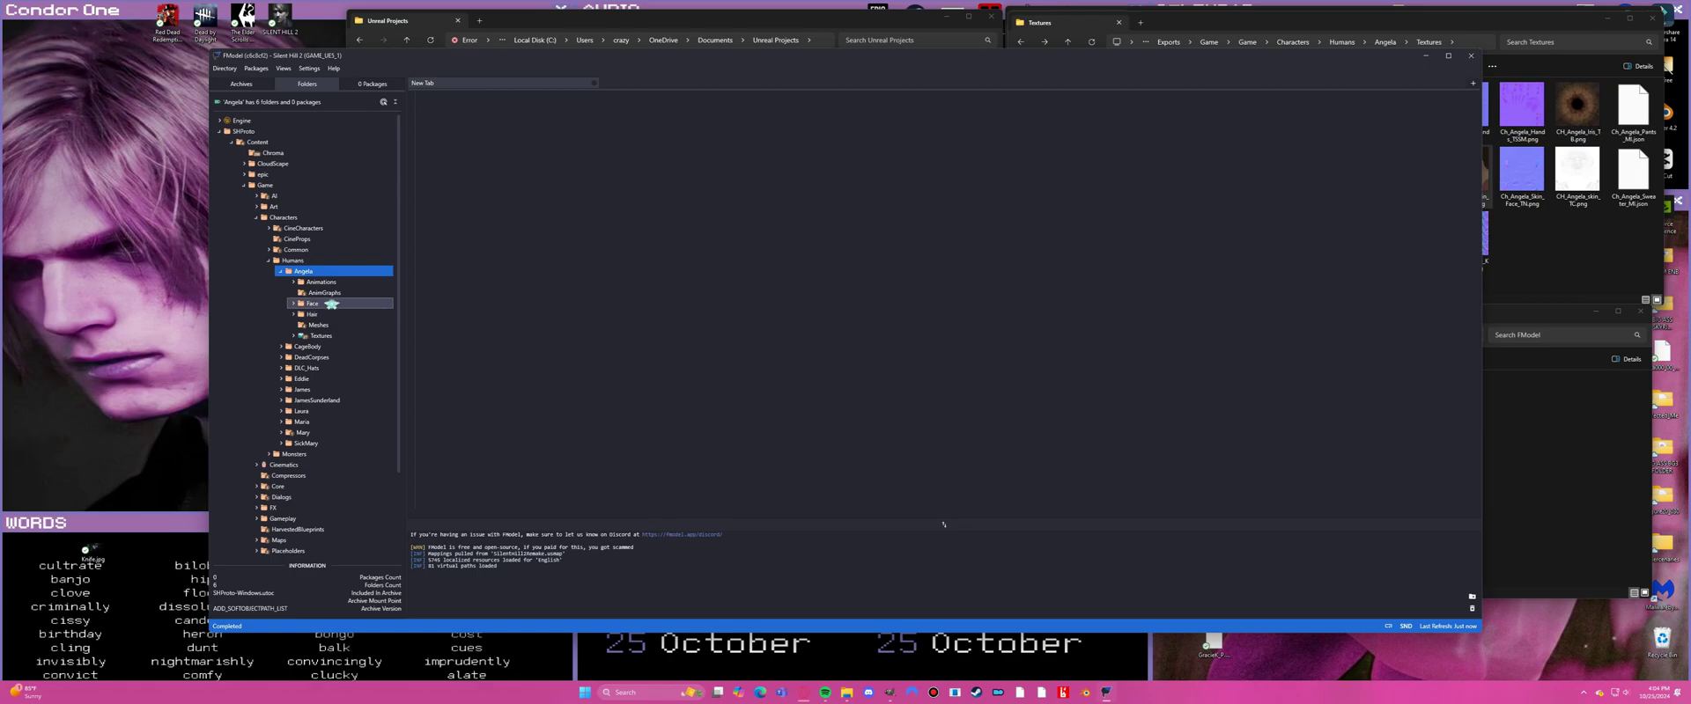
double_click(317, 325)
Extract Angela_rig.uasset and save its model to the export folder.
left_click(265, 164)
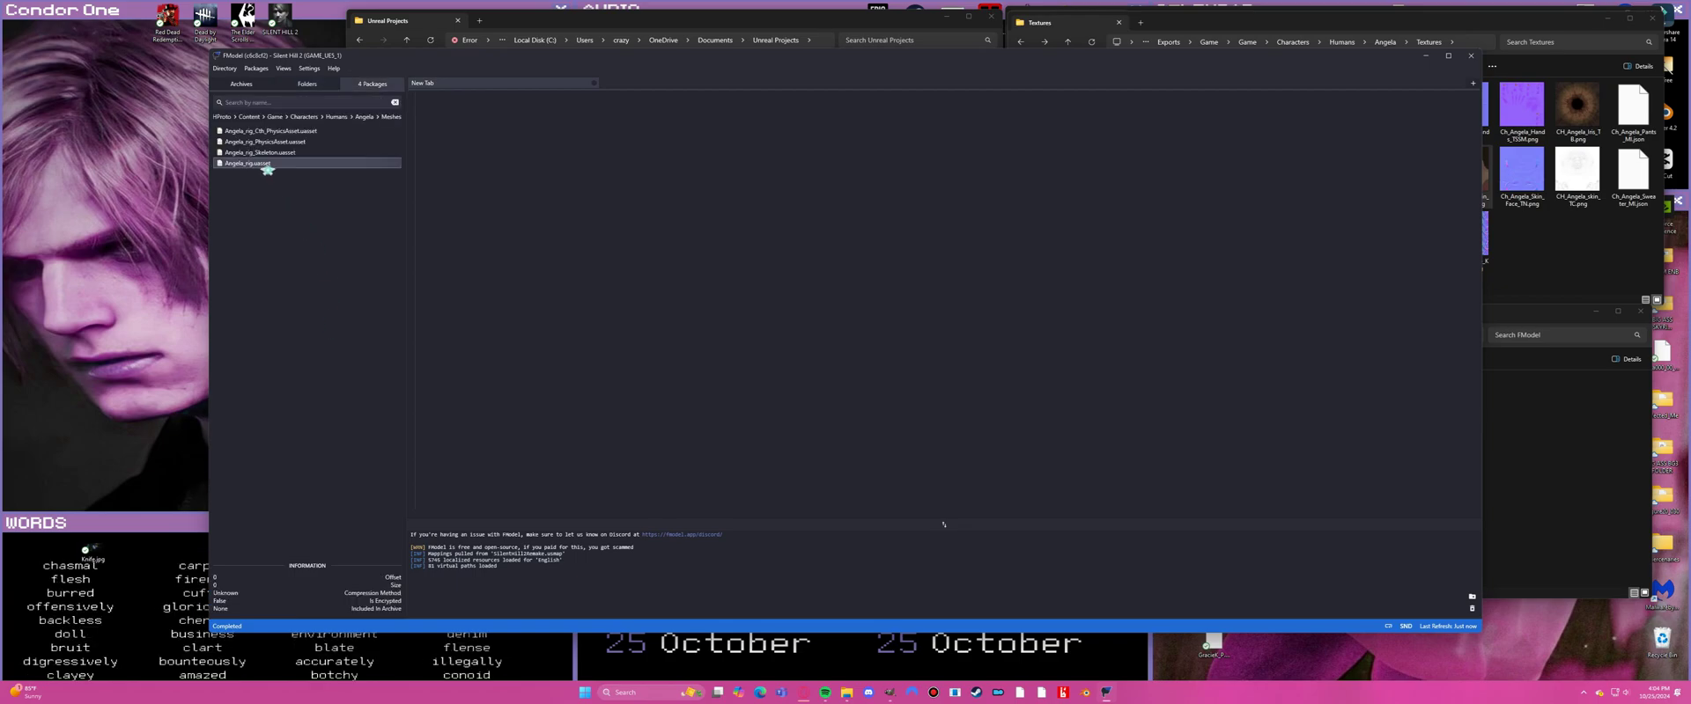
double_click(251, 164)
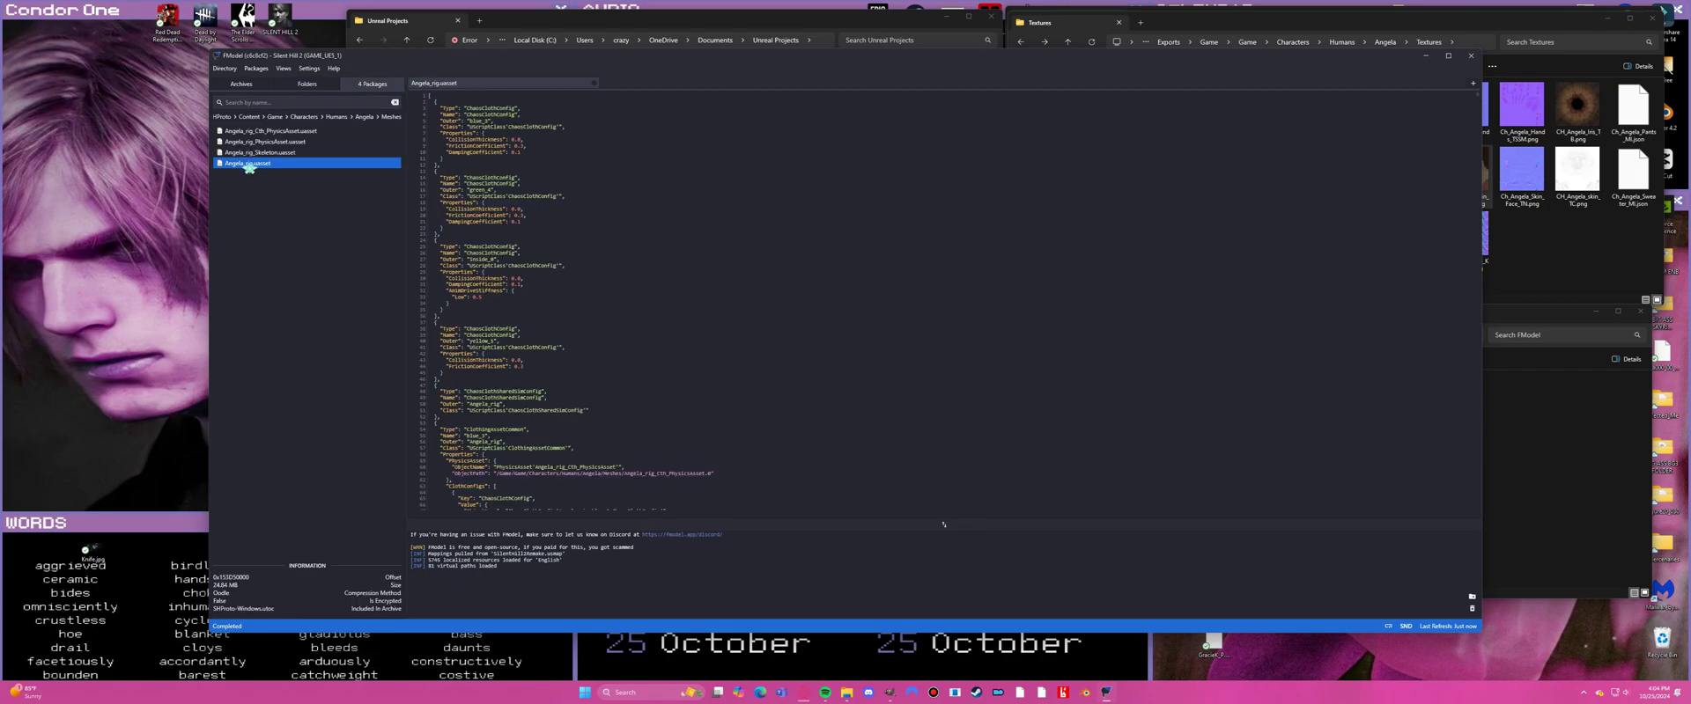
right_click(251, 165)
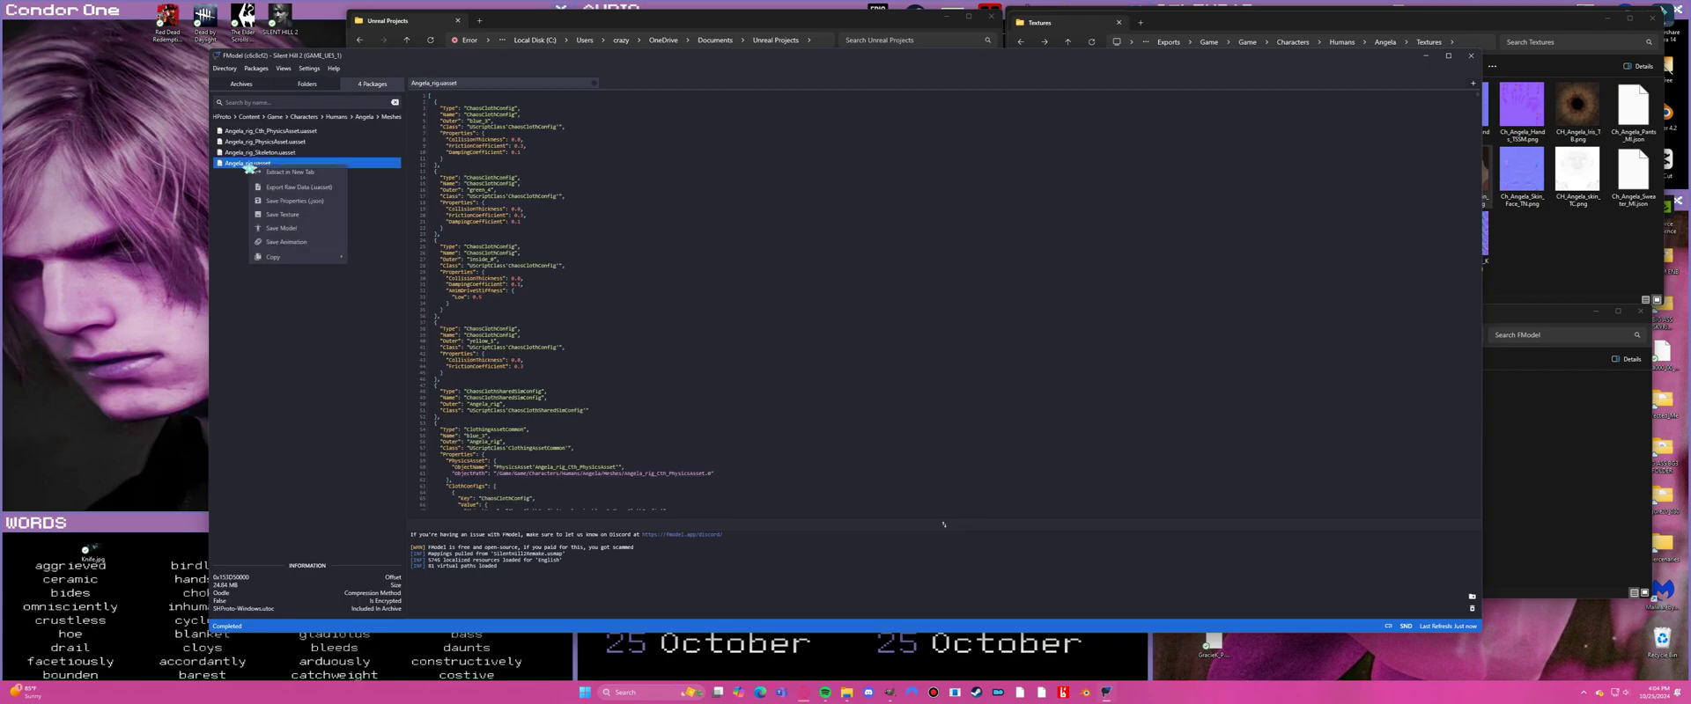
left_click(282, 229)
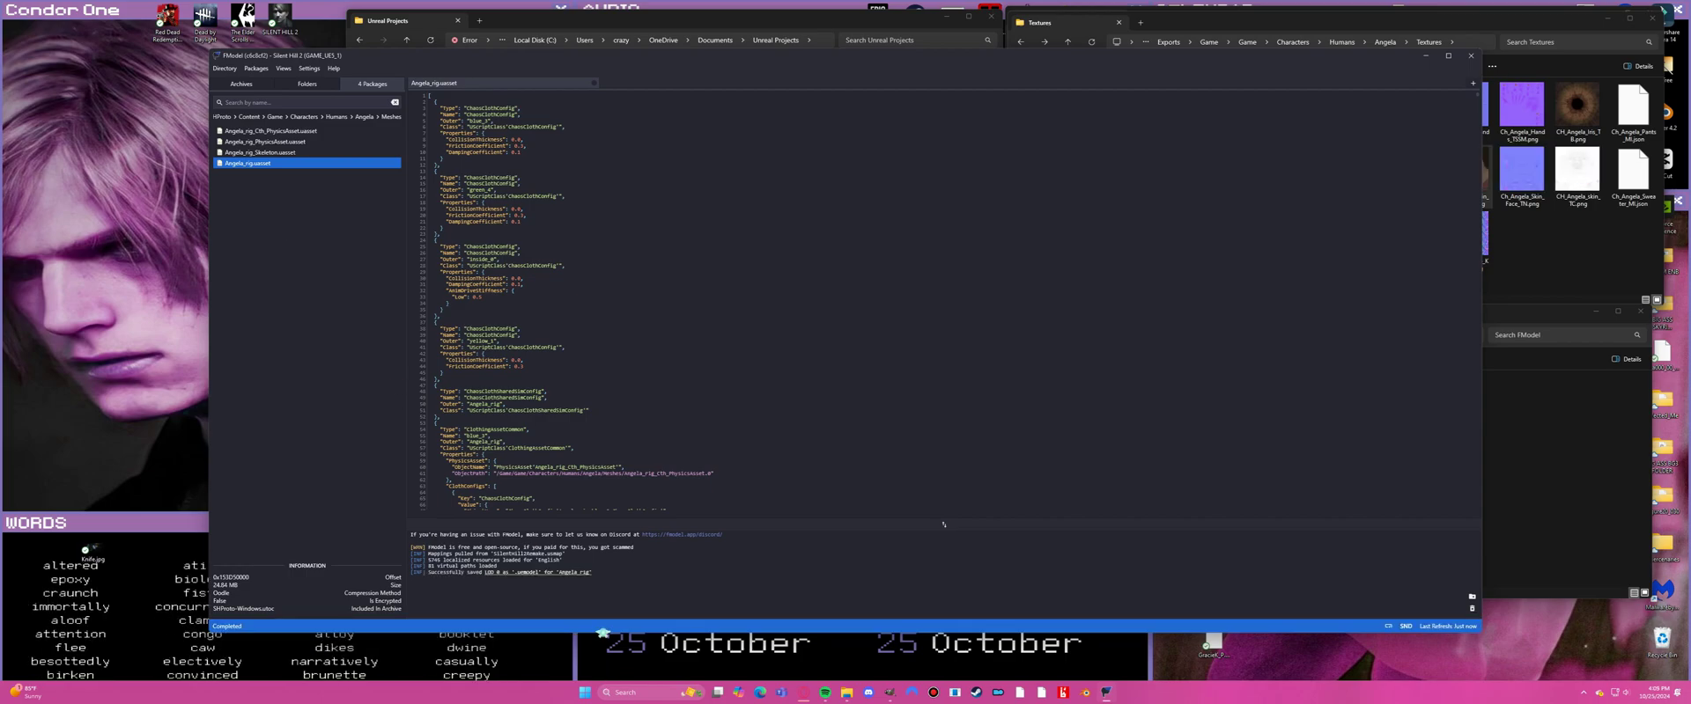
Show the saved Angela_rig model file in its export folder, close that folder window and minimize FModel.
left_click(545, 574)
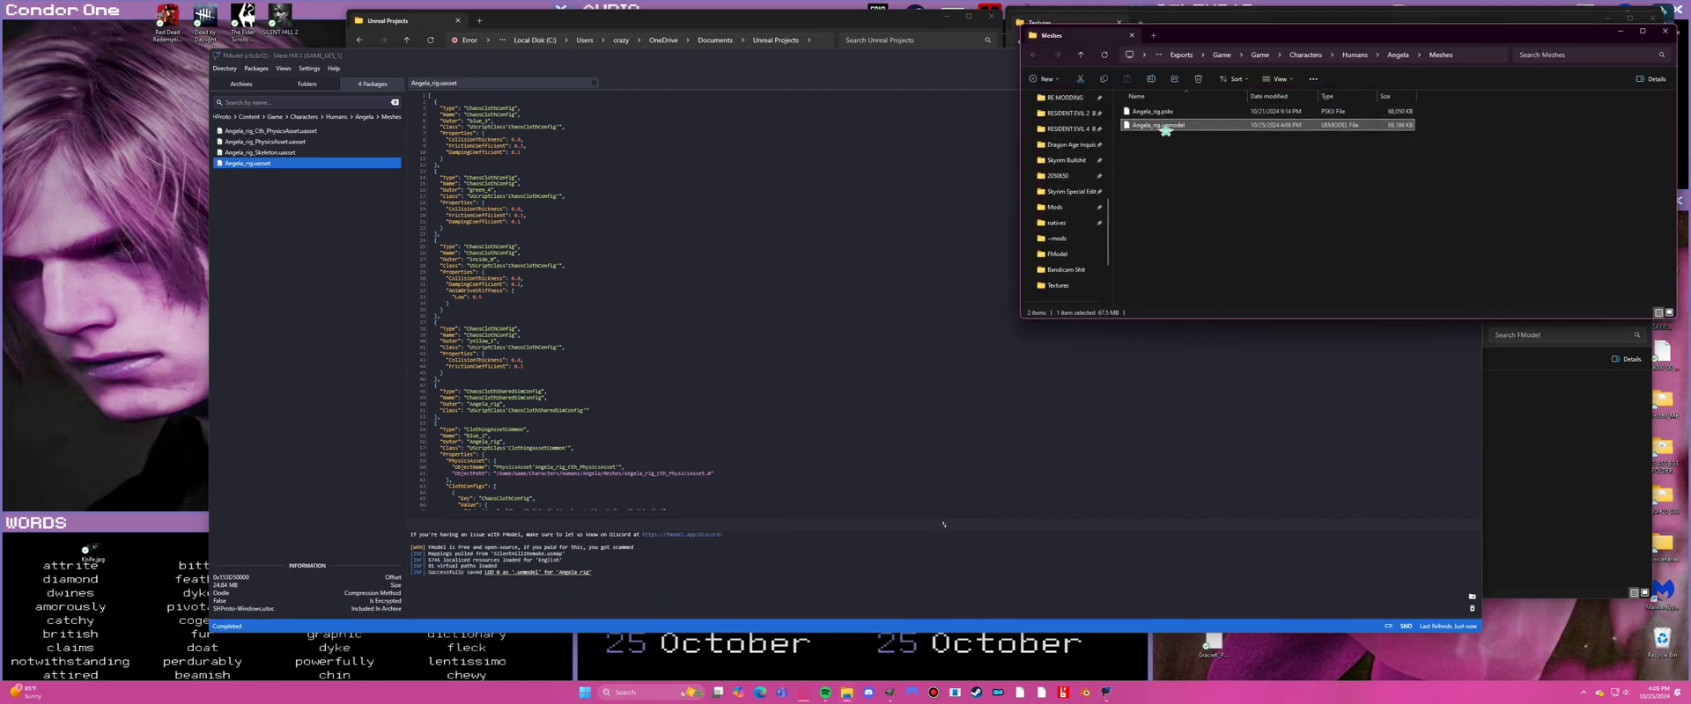
left_click(1664, 31)
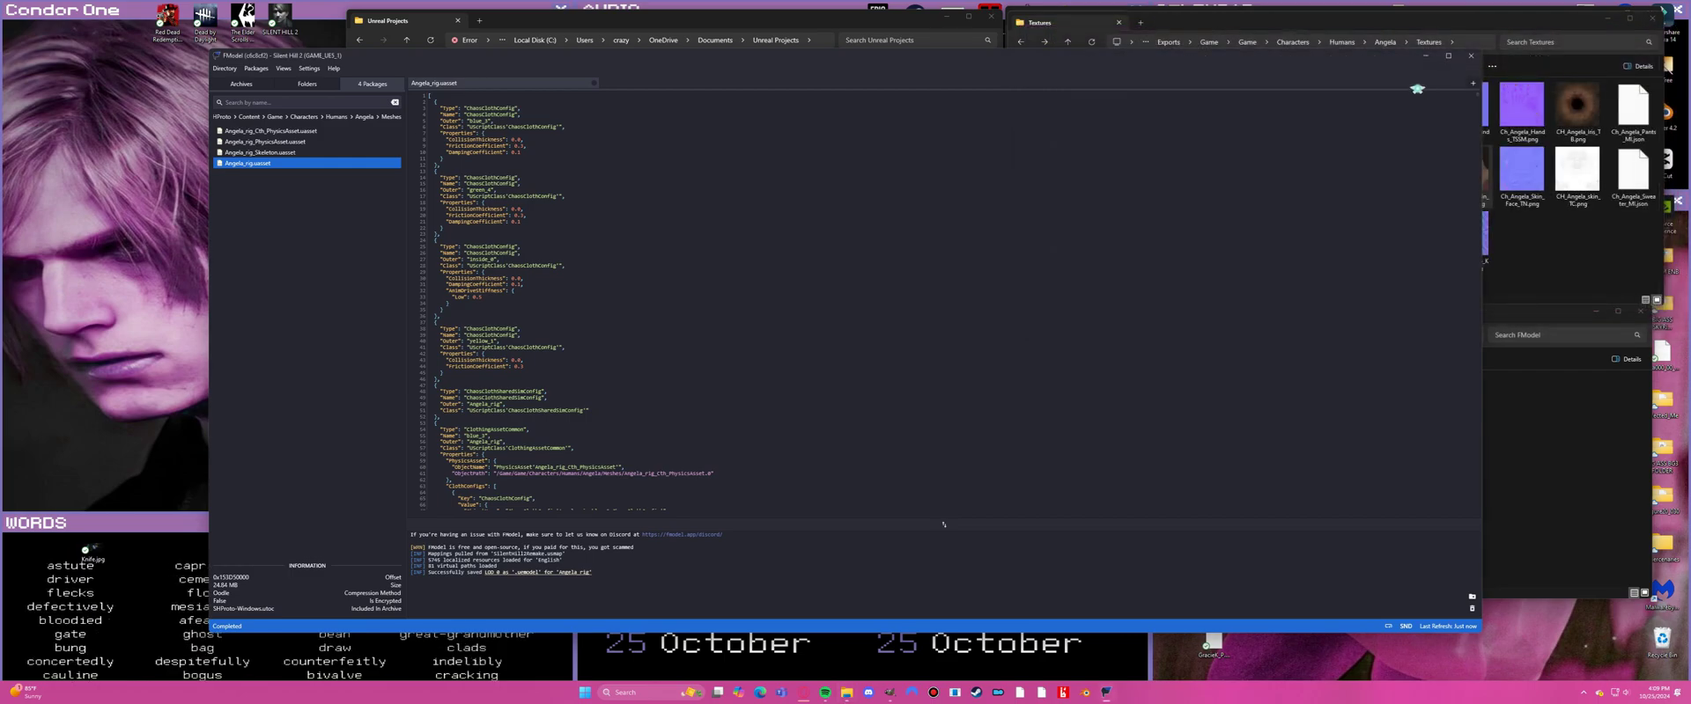
left_click(1424, 56)
Browse from the Exports folder to Game/Game/Characters/Humans/Angela/Meshes in File Explorer to locate the exported model.
left_click(1167, 41)
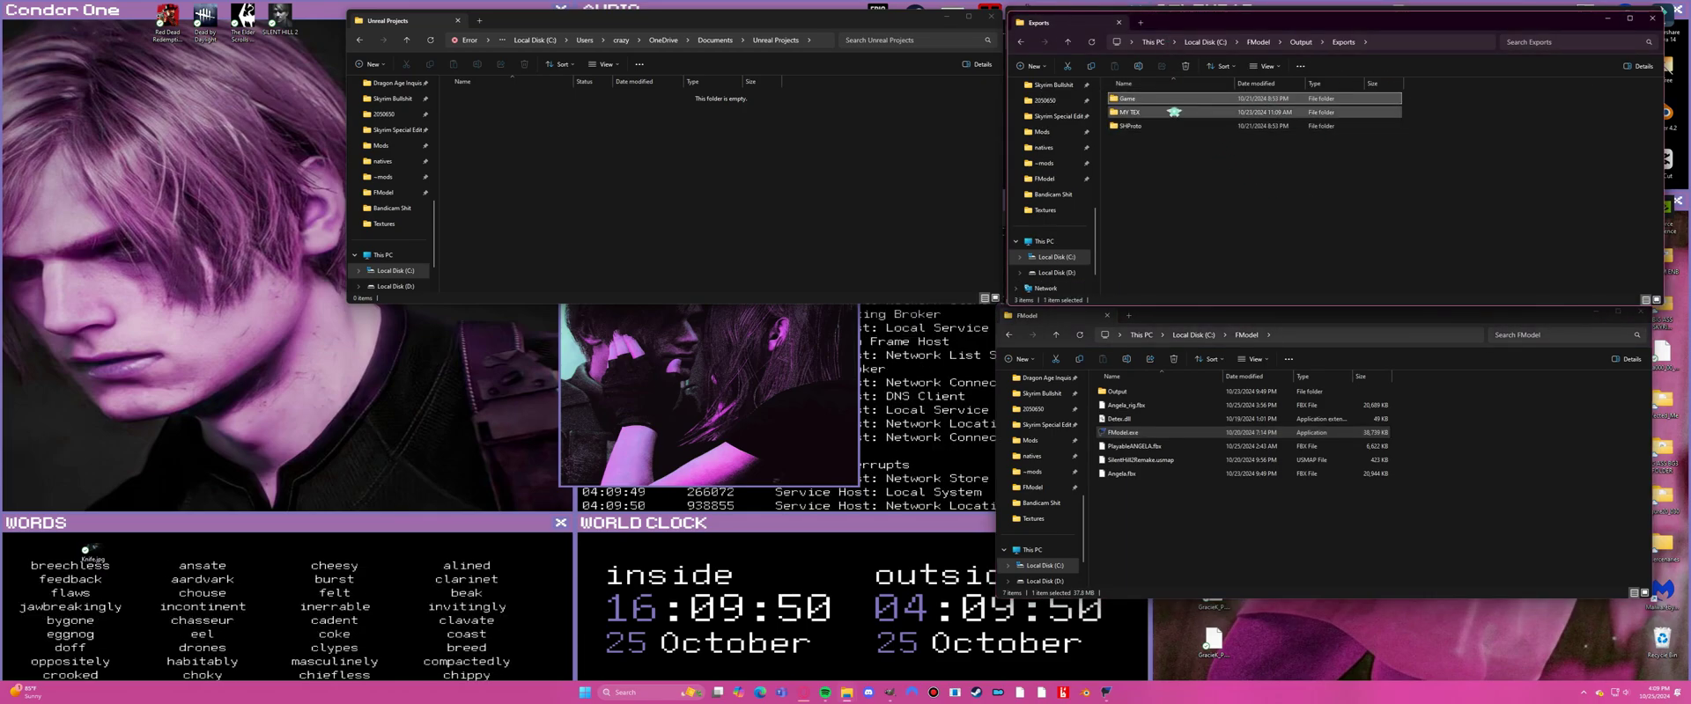
double_click(1174, 100)
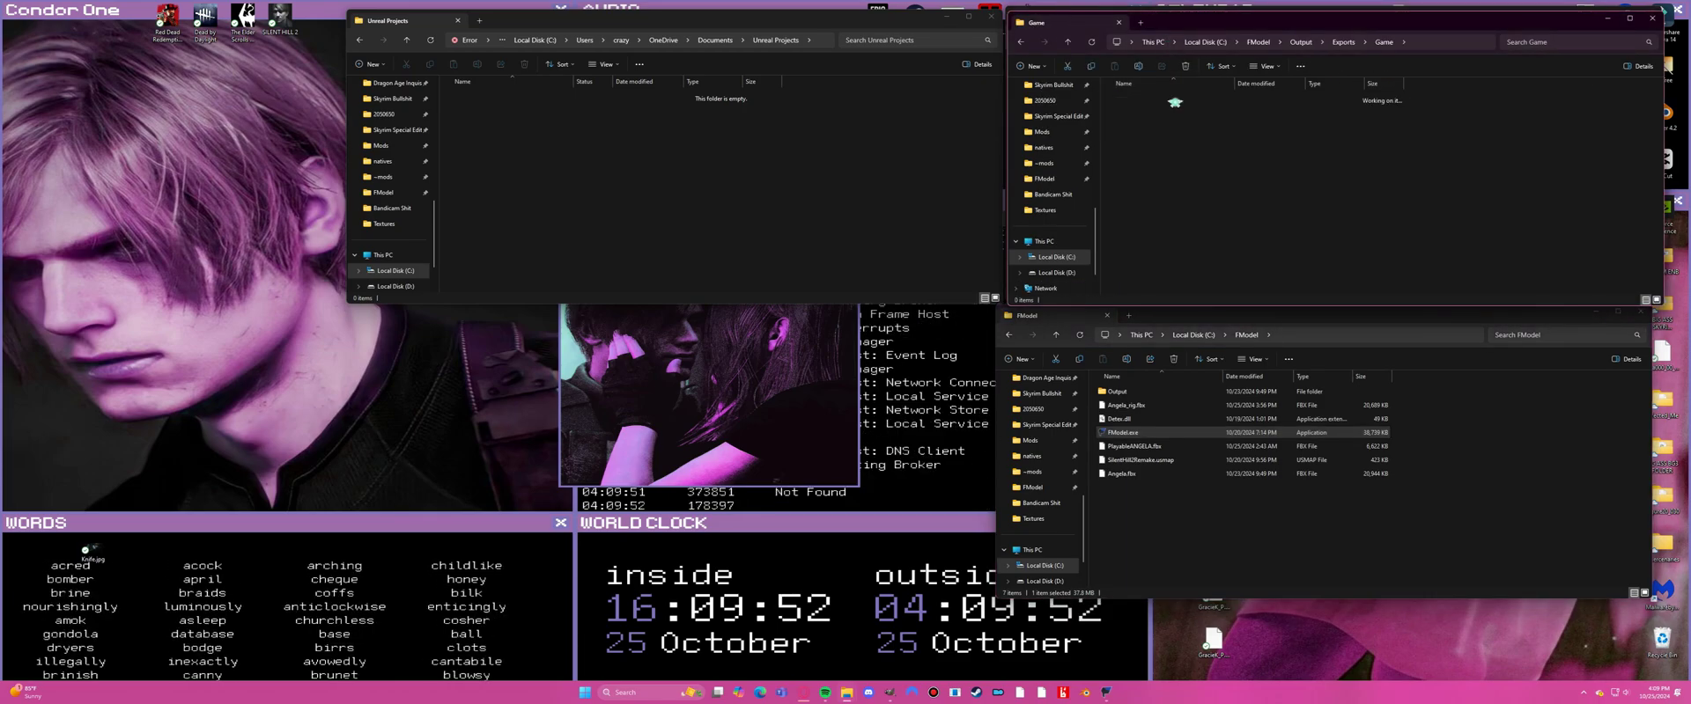
double_click(1175, 99)
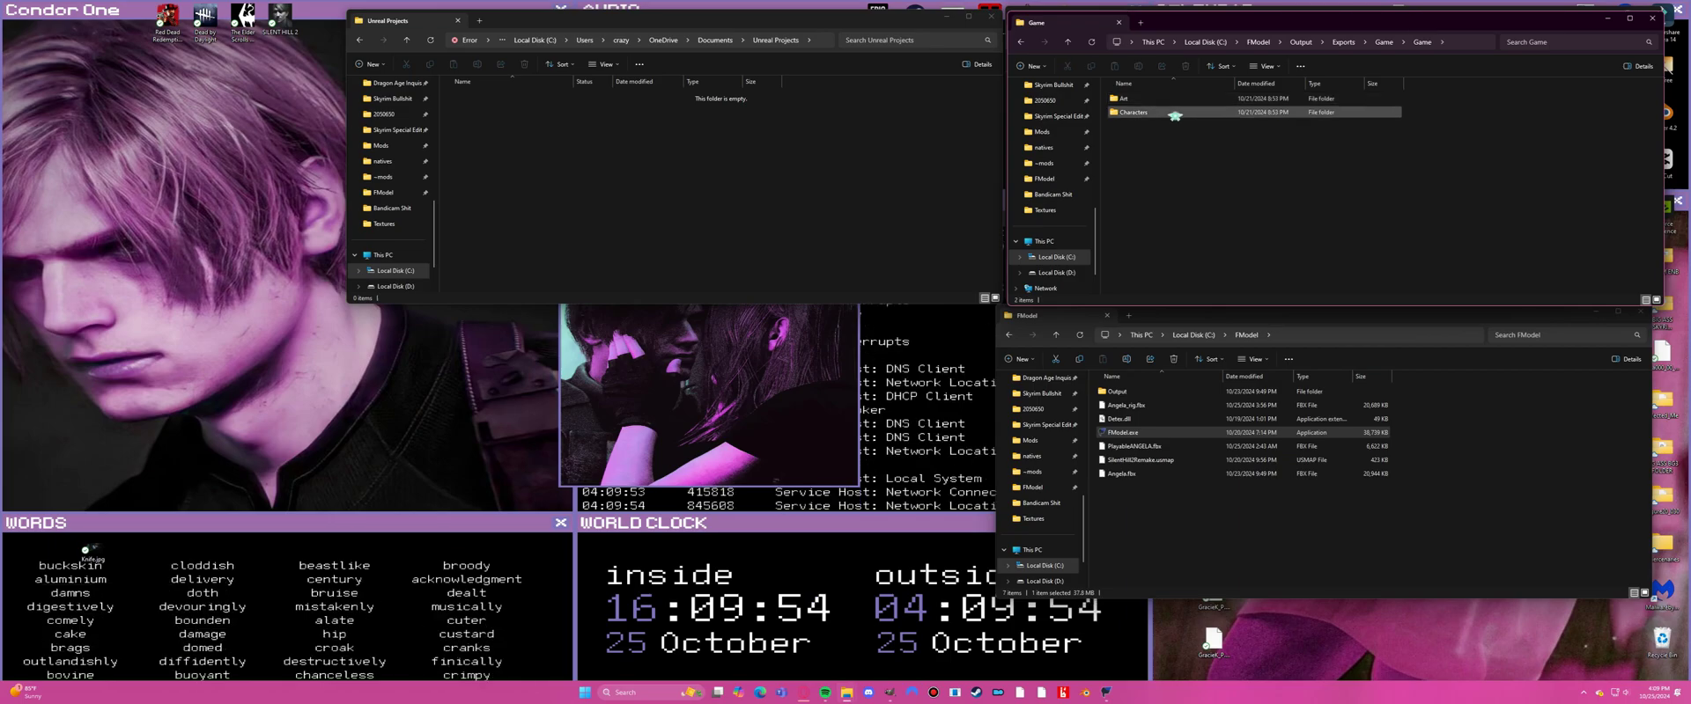
double_click(1175, 112)
double_click(1175, 113)
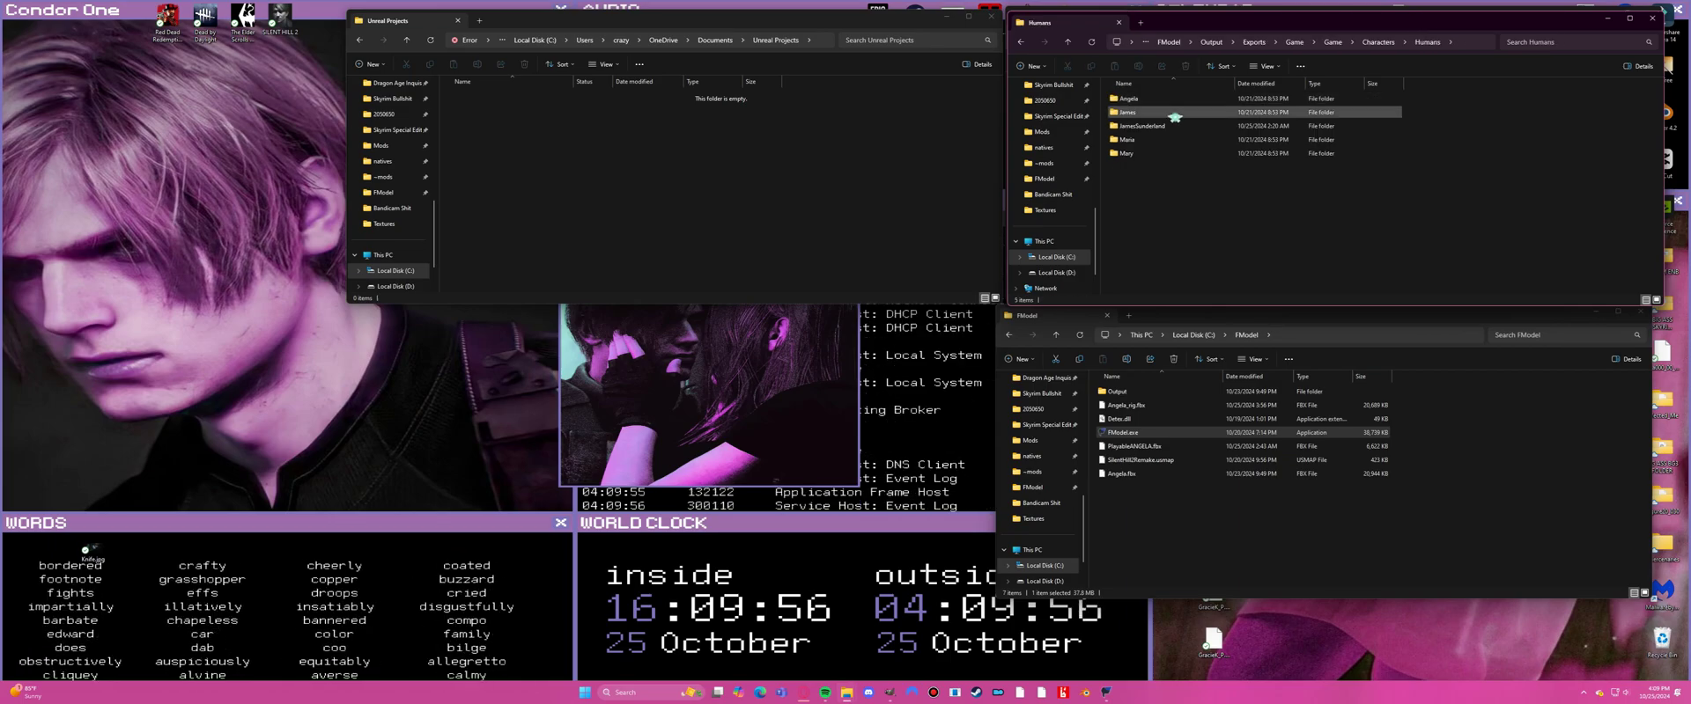
double_click(1175, 99)
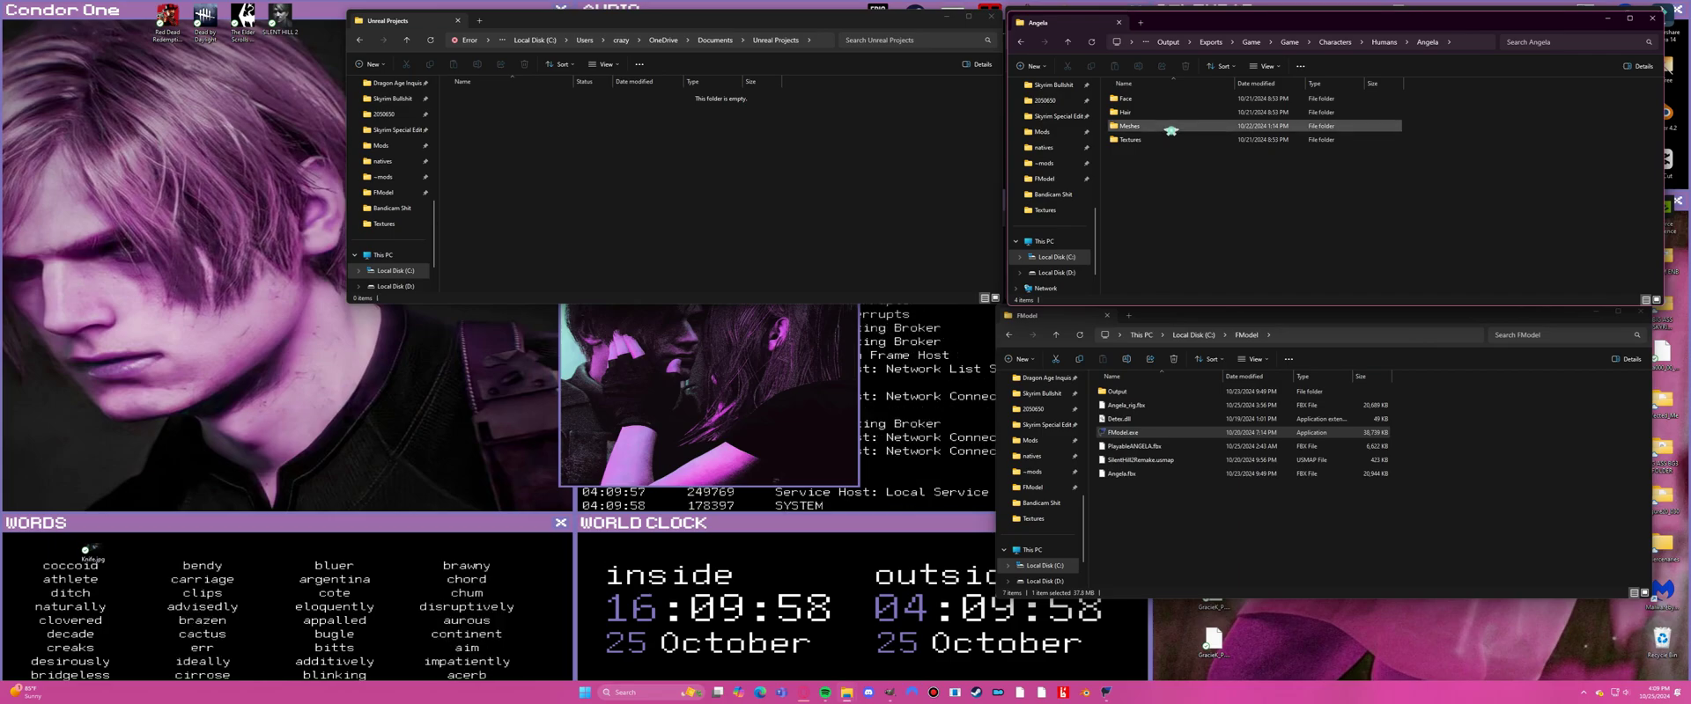
double_click(1170, 128)
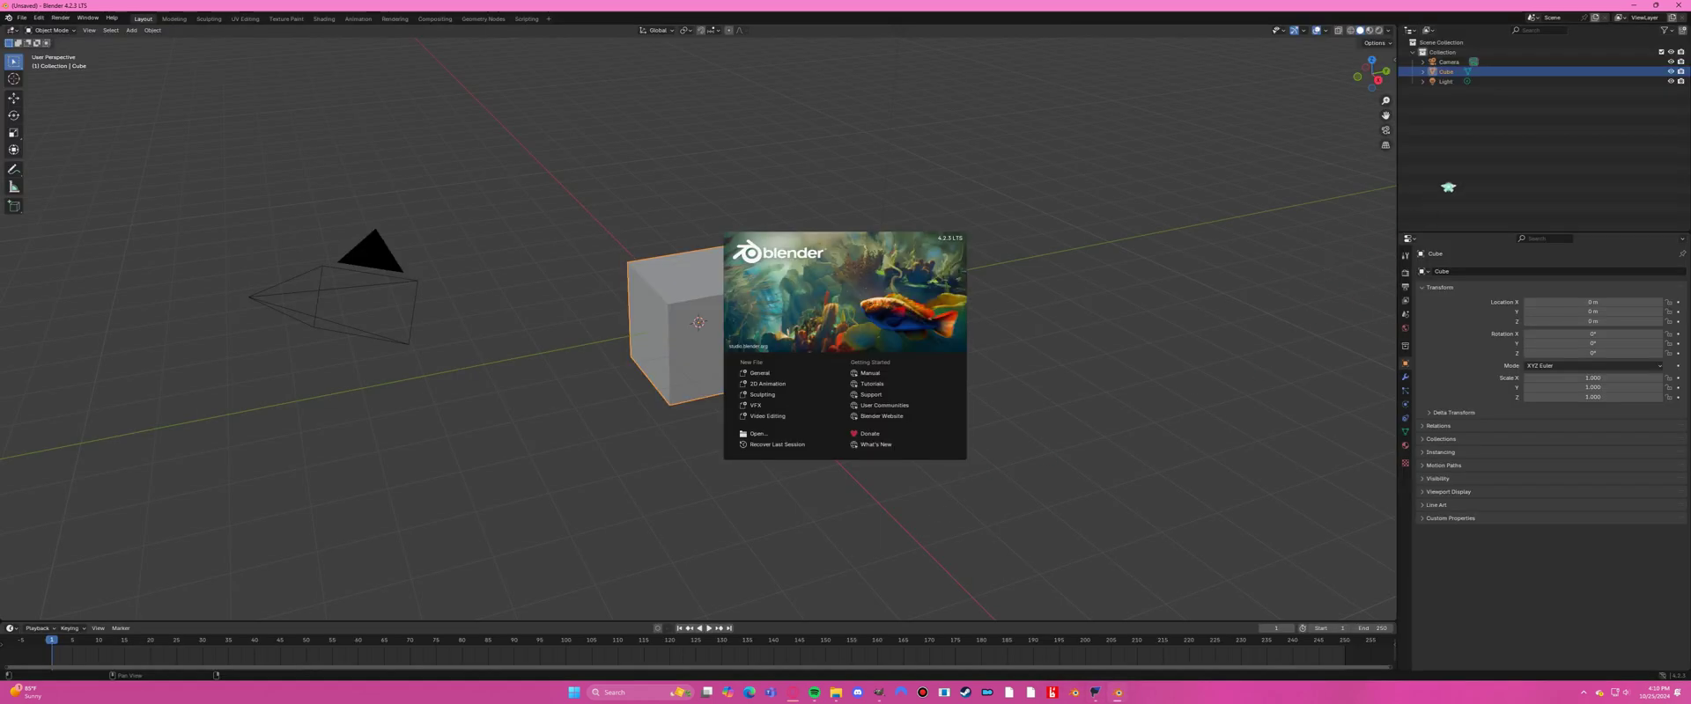
In Blender, dismiss the splash screen and delete the default collection with its camera, cube and light.
left_click(1479, 111)
left_click_drag(1458, 92, 1426, 42)
right_click(1426, 43)
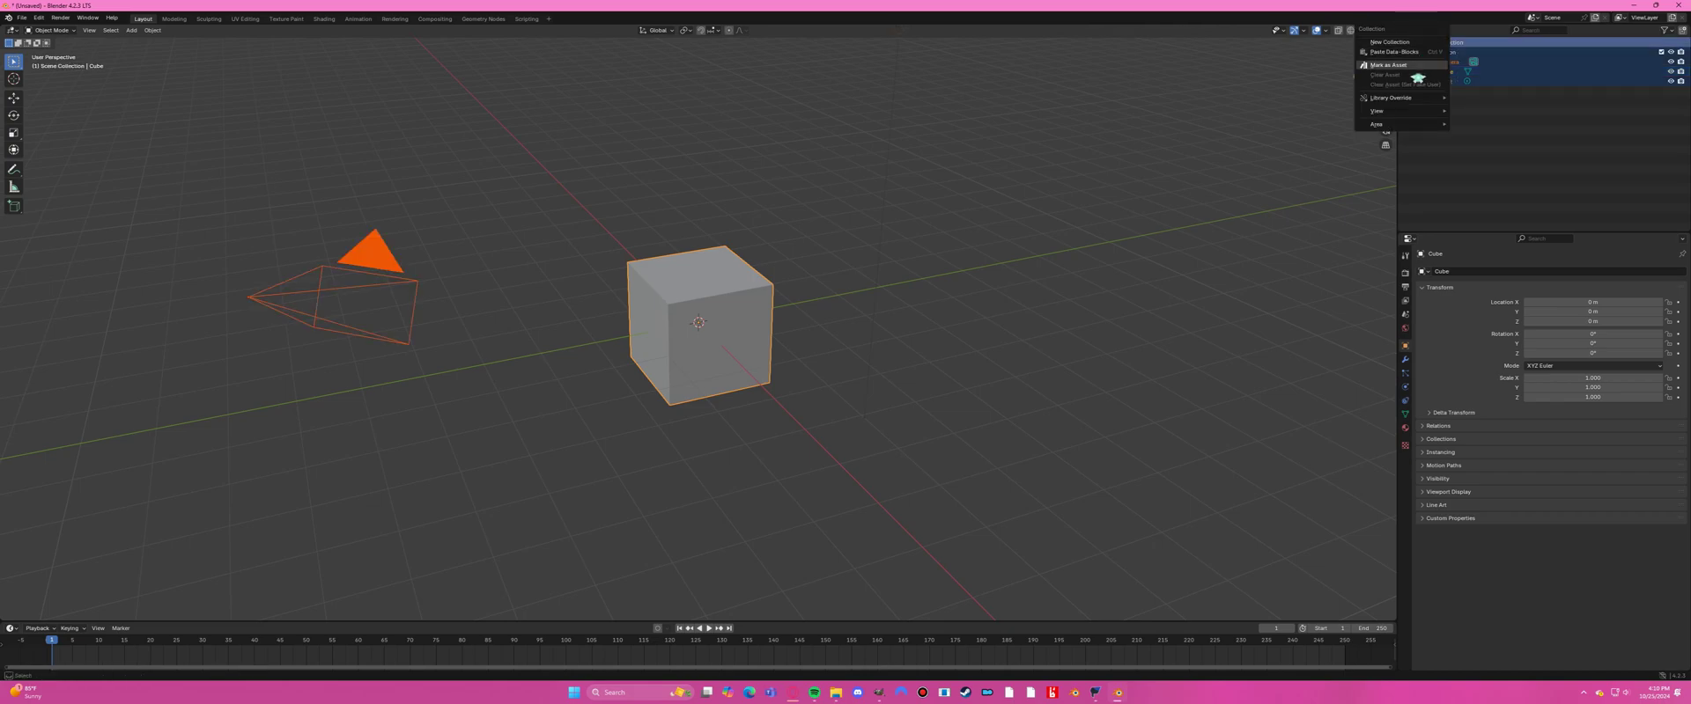
left_click(1435, 51)
right_click(1435, 51)
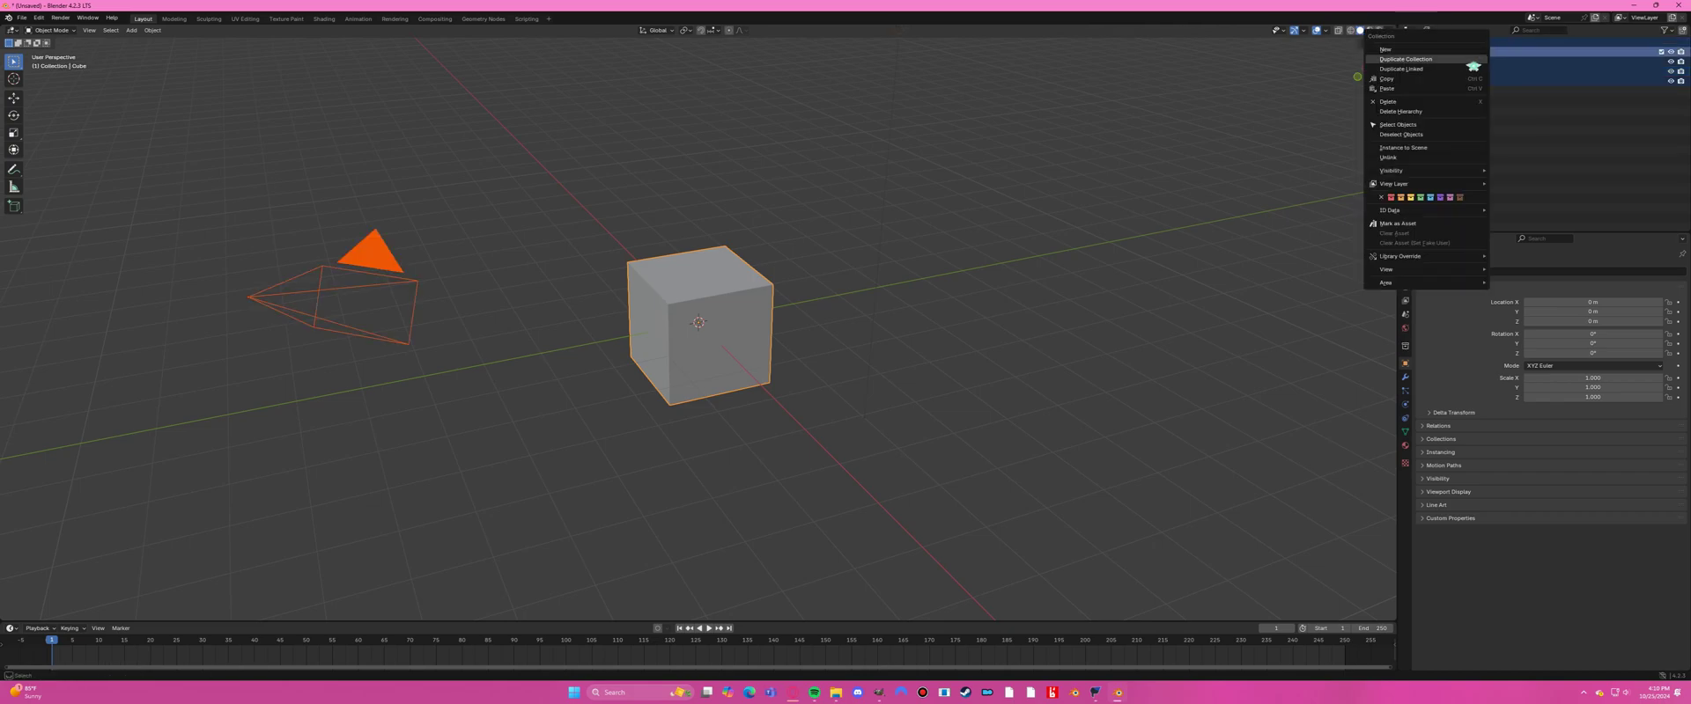
left_click(1435, 101)
Check the import formats for Unreal Model, view the io_scene_ueformat.zip add-on page in the browser, and return to Blender.
left_click(21, 19)
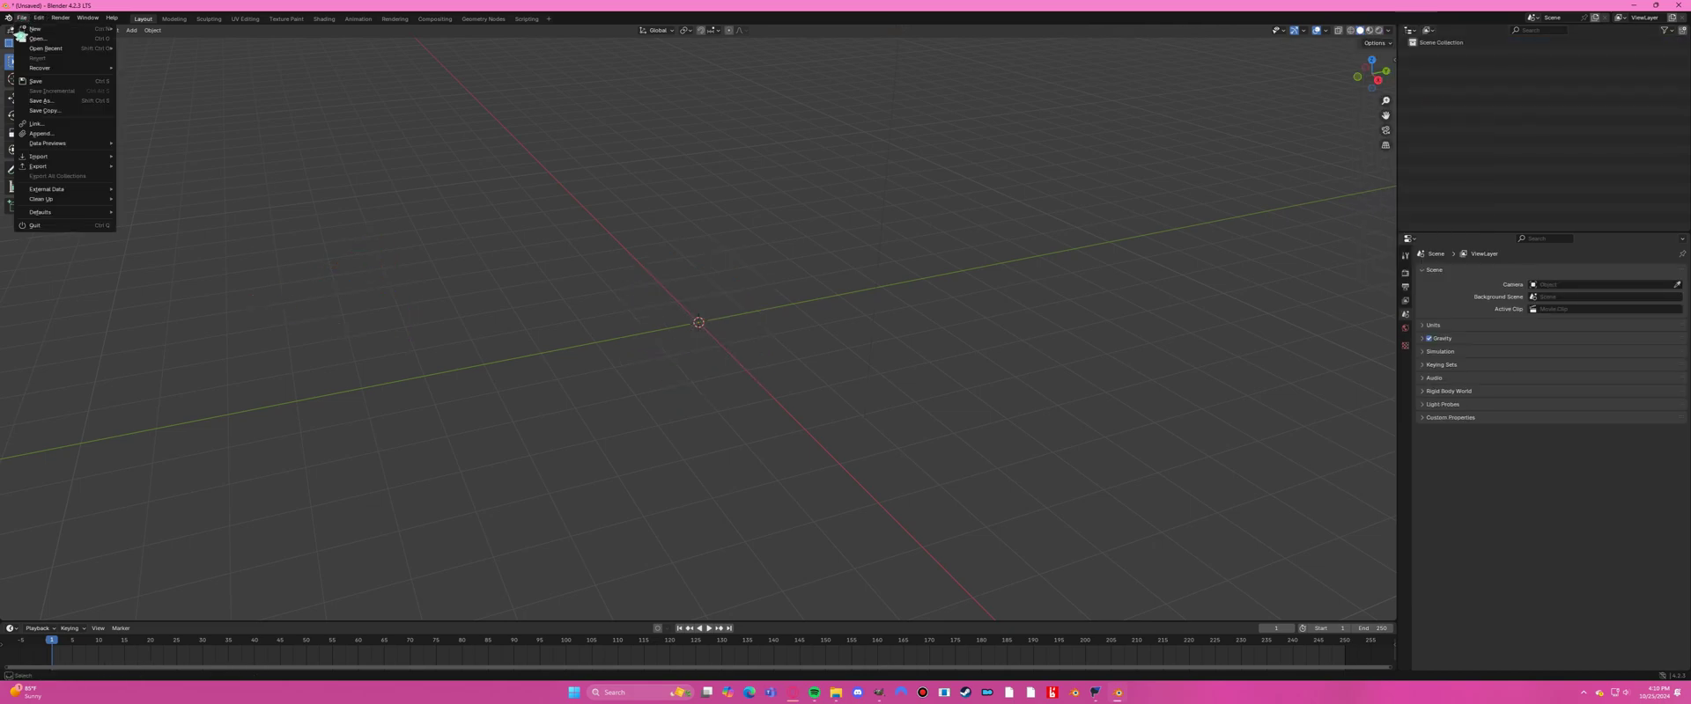
mouse_move(37, 166)
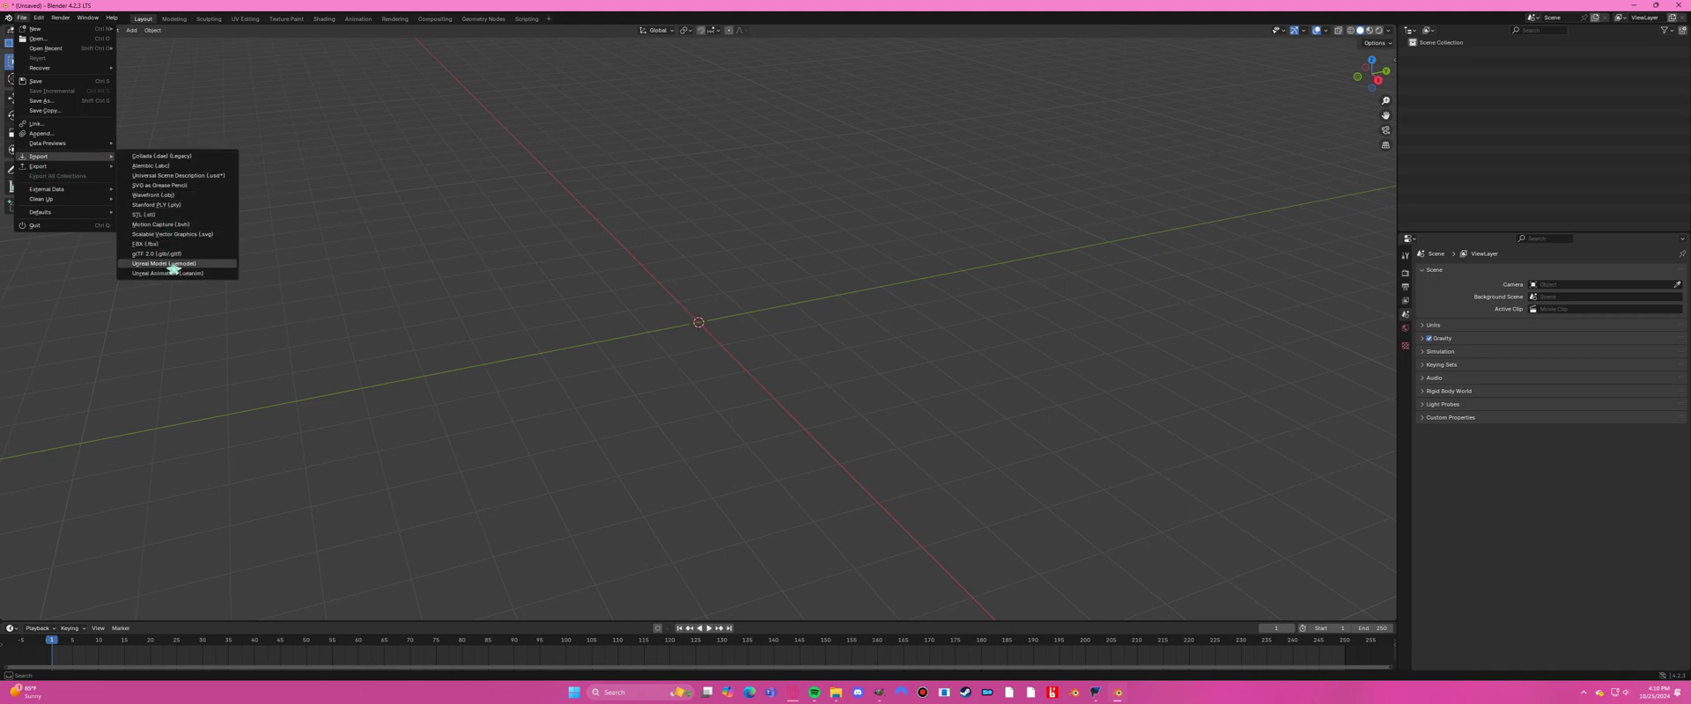
left_click(792, 692)
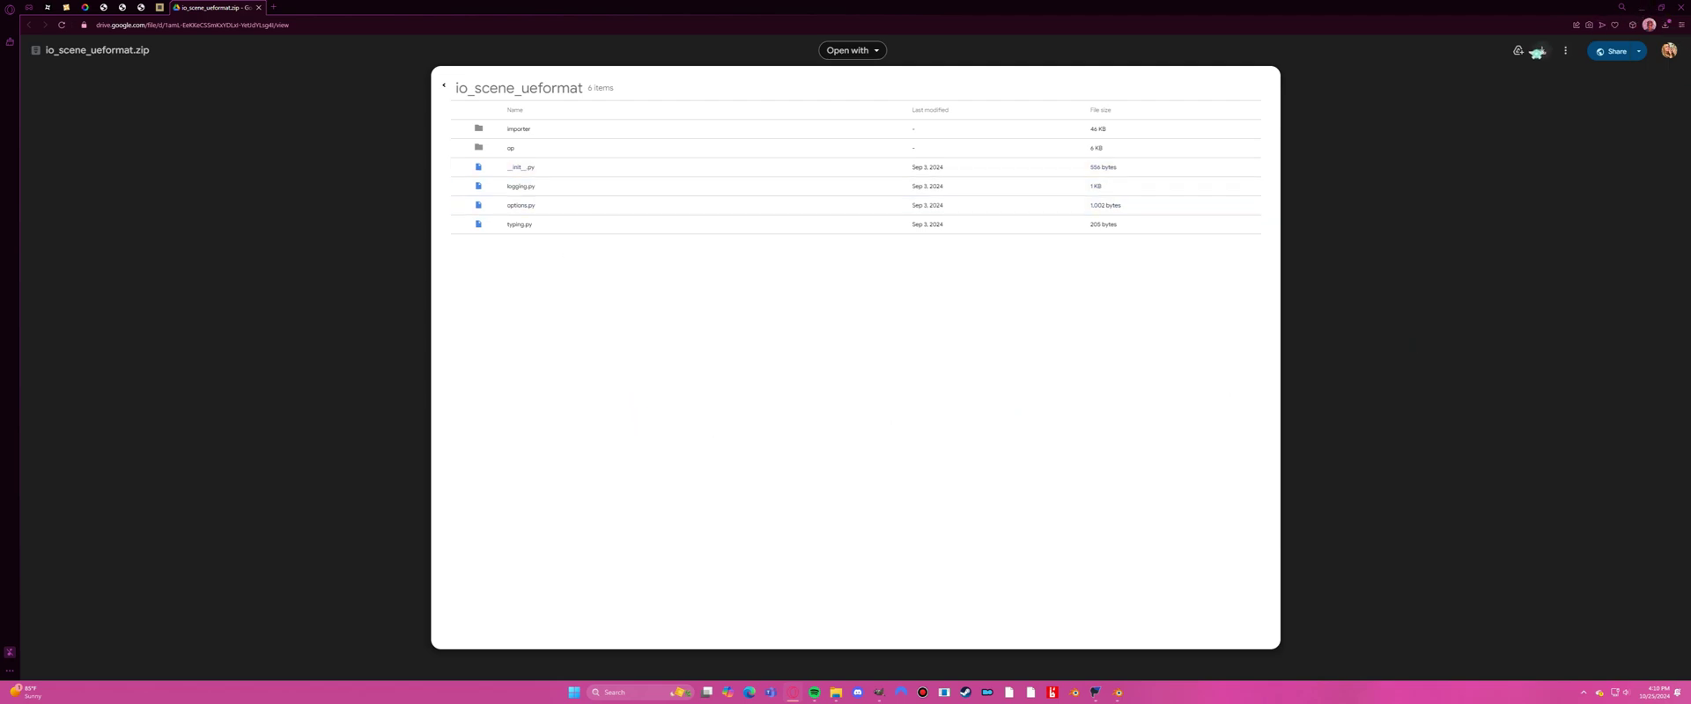
key("alt+Tab")
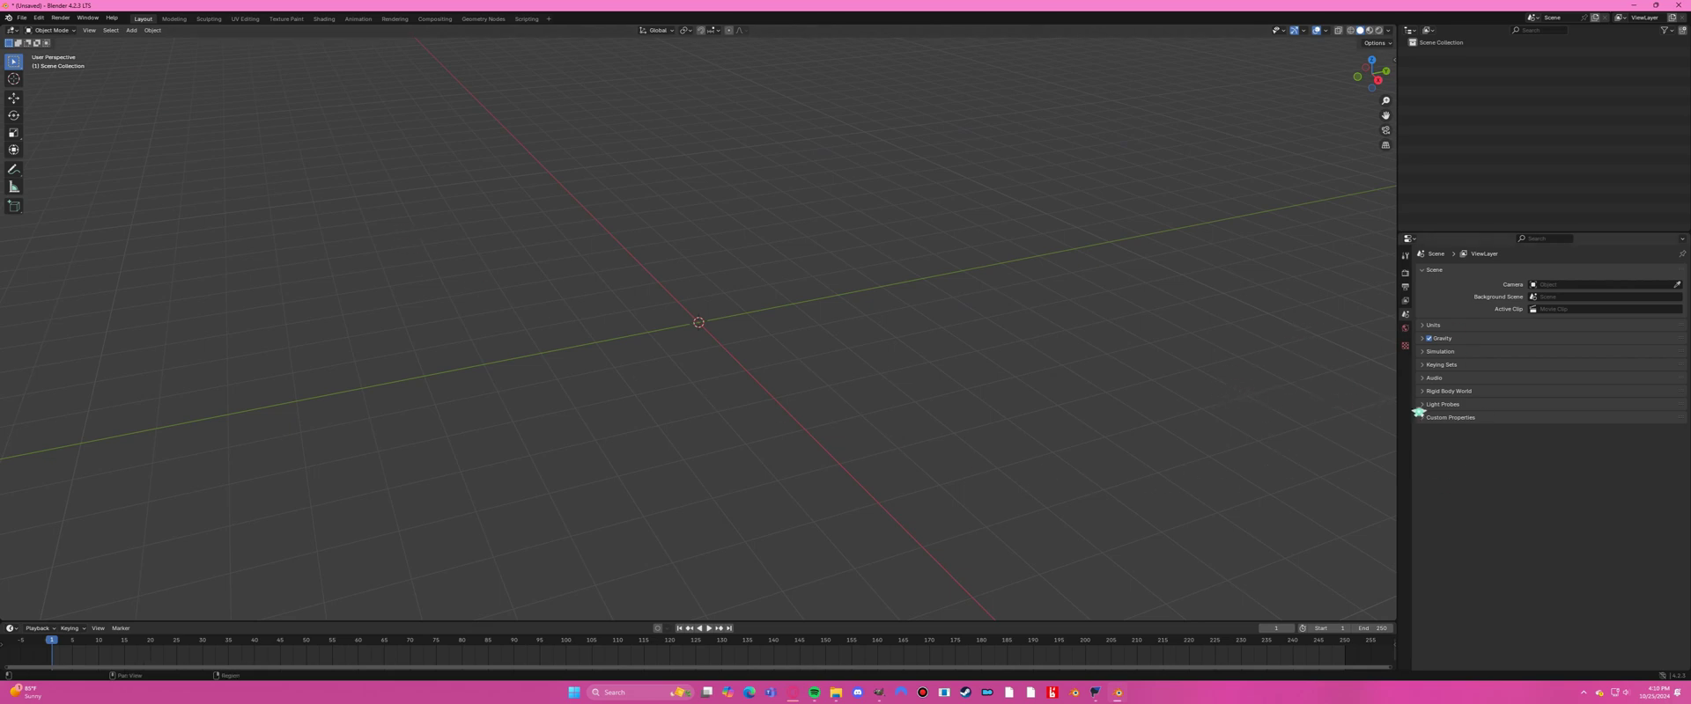
Set the scene's length unit to Centimeters and the unit scale to 0.01.
left_click(1424, 326)
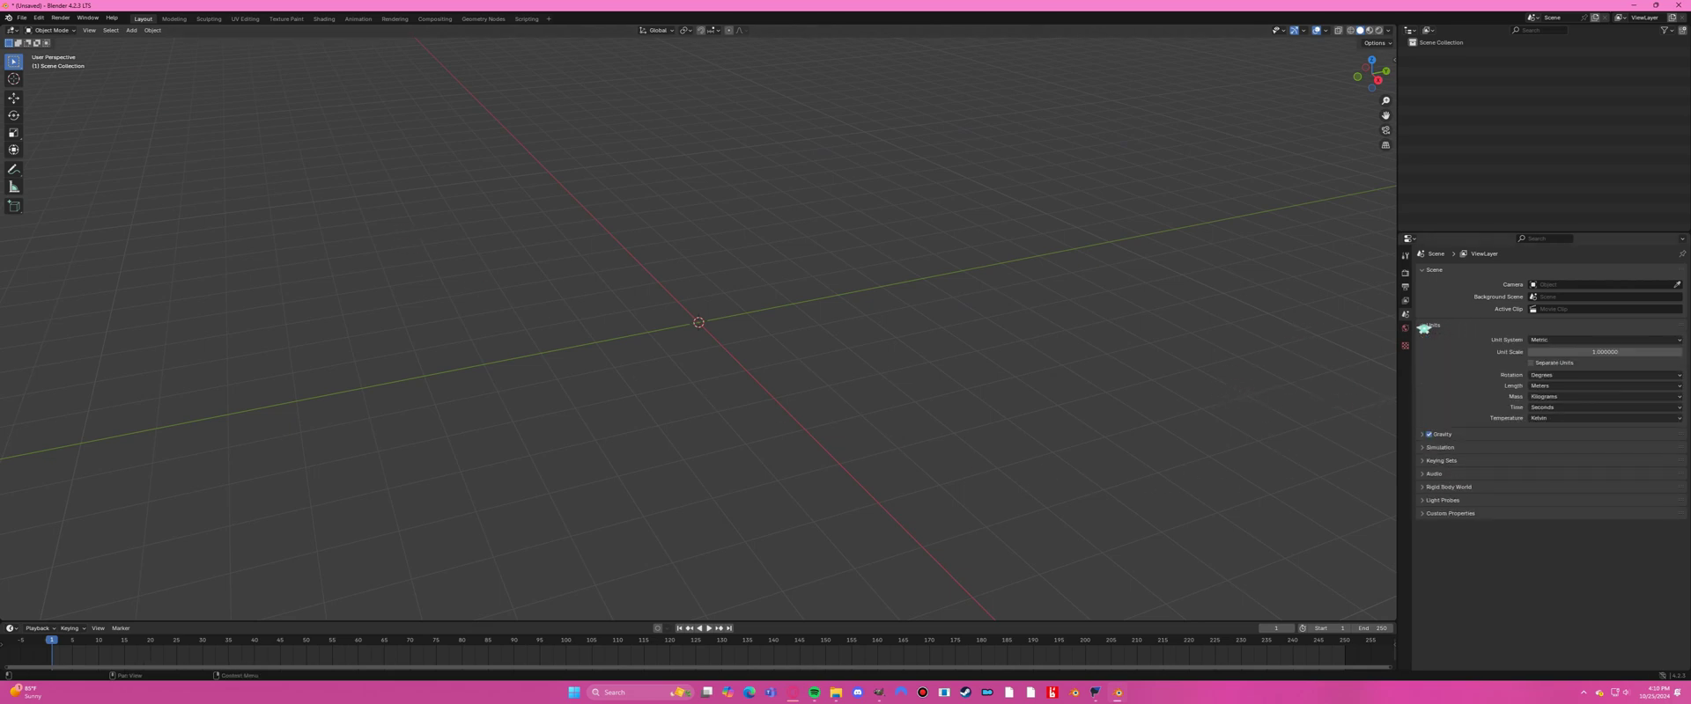
left_click(1603, 386)
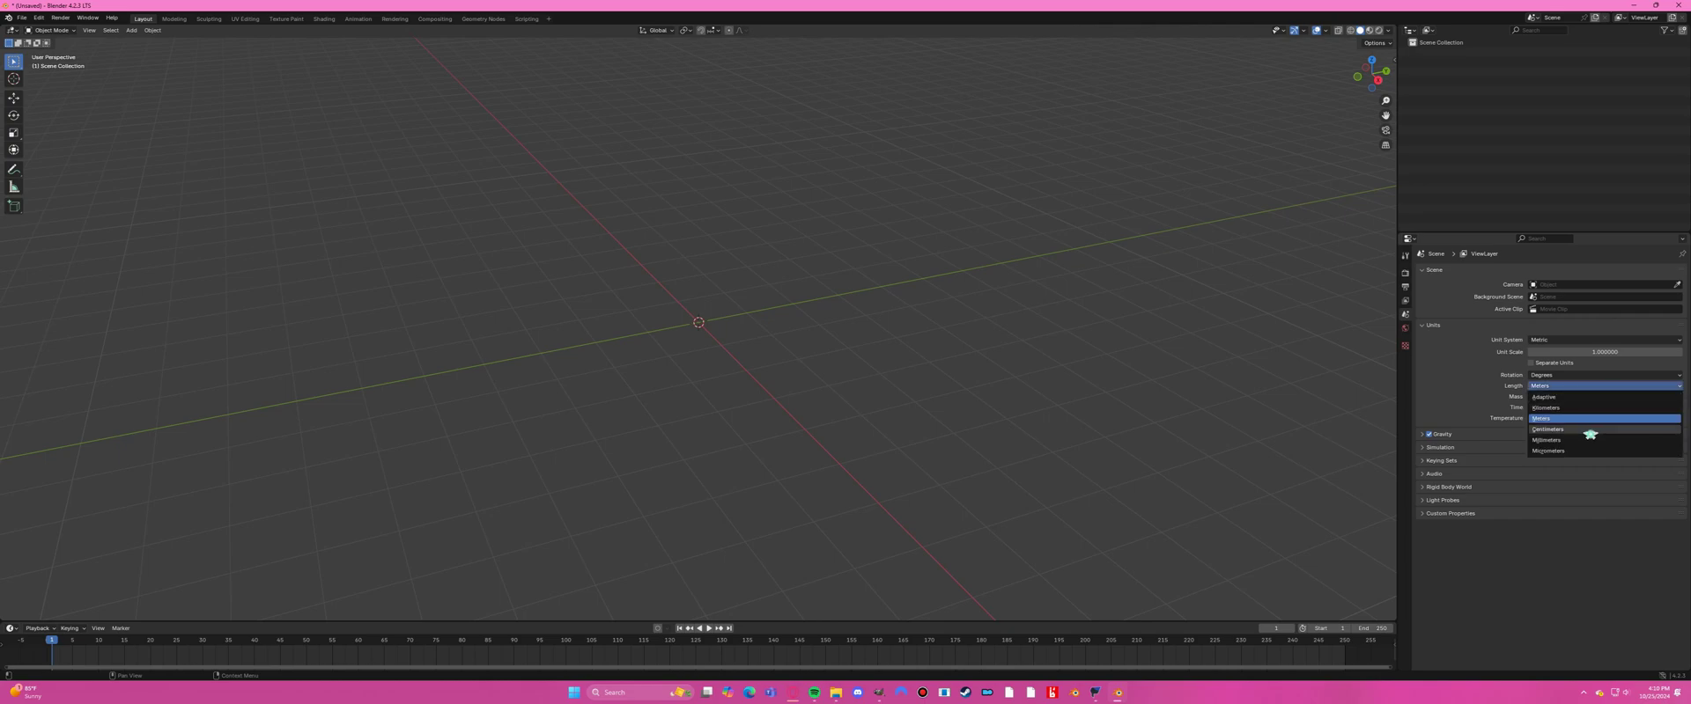
left_click(1589, 430)
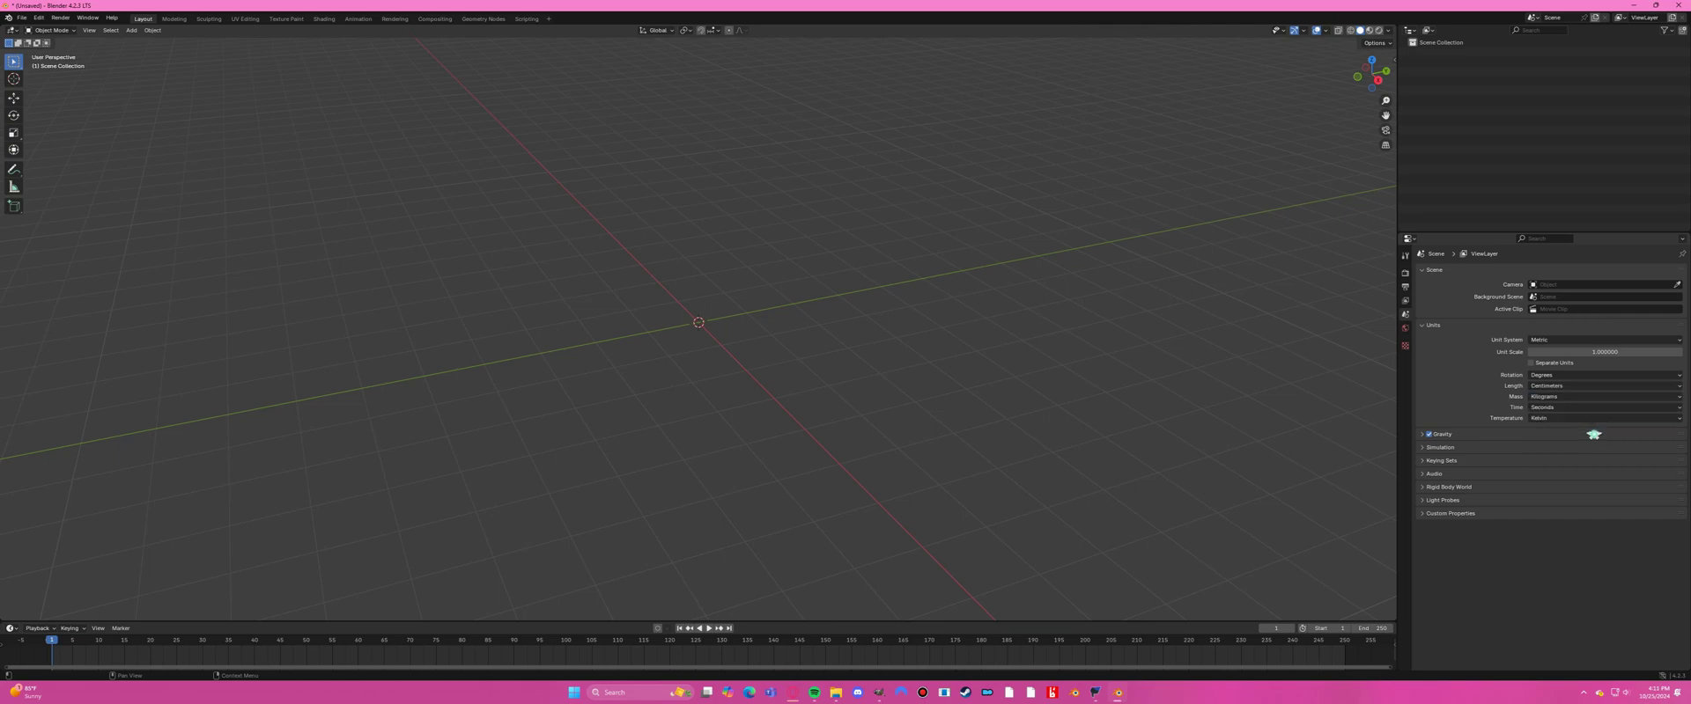
left_click(1660, 353)
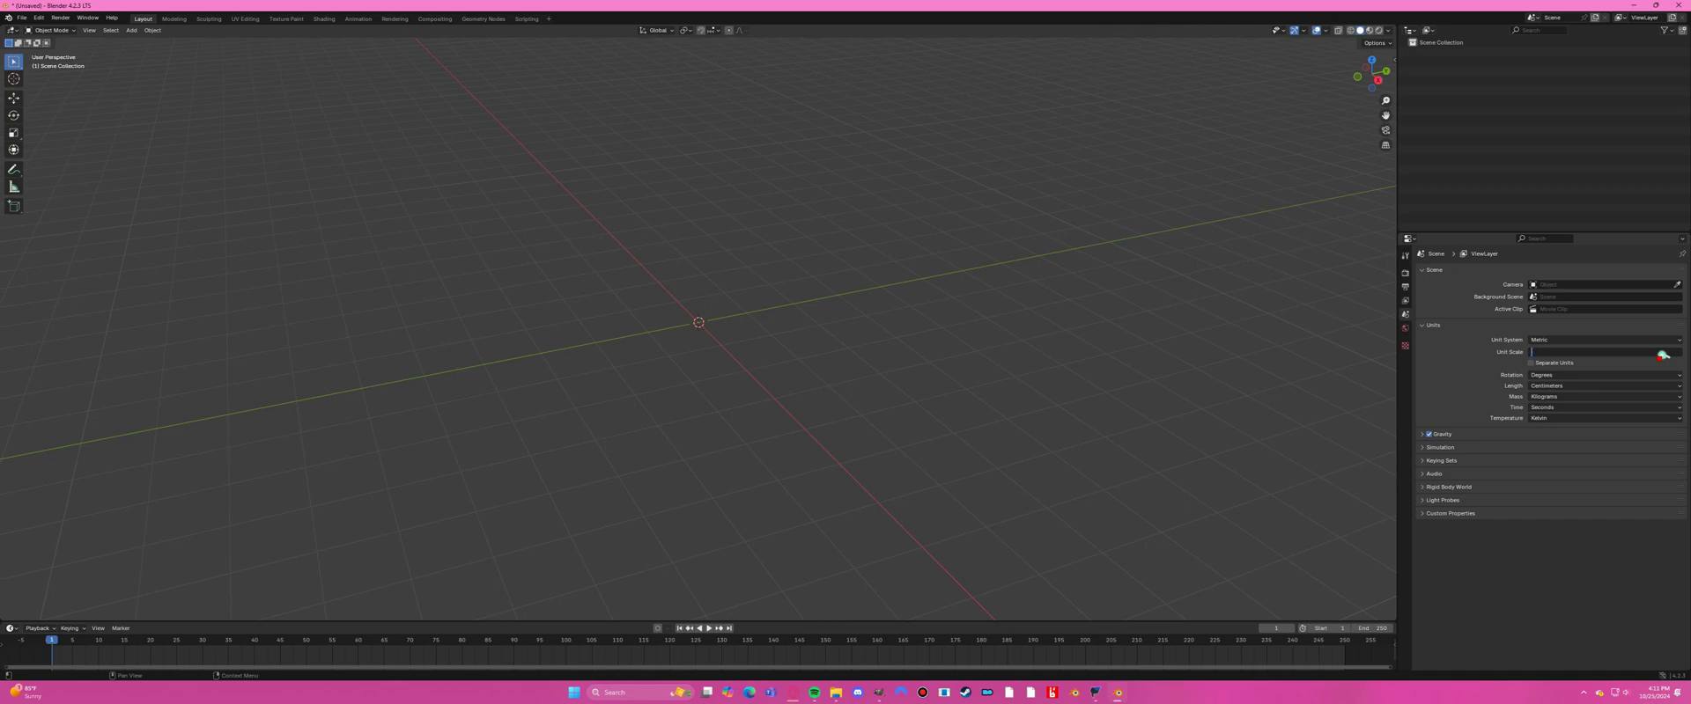
key("Return")
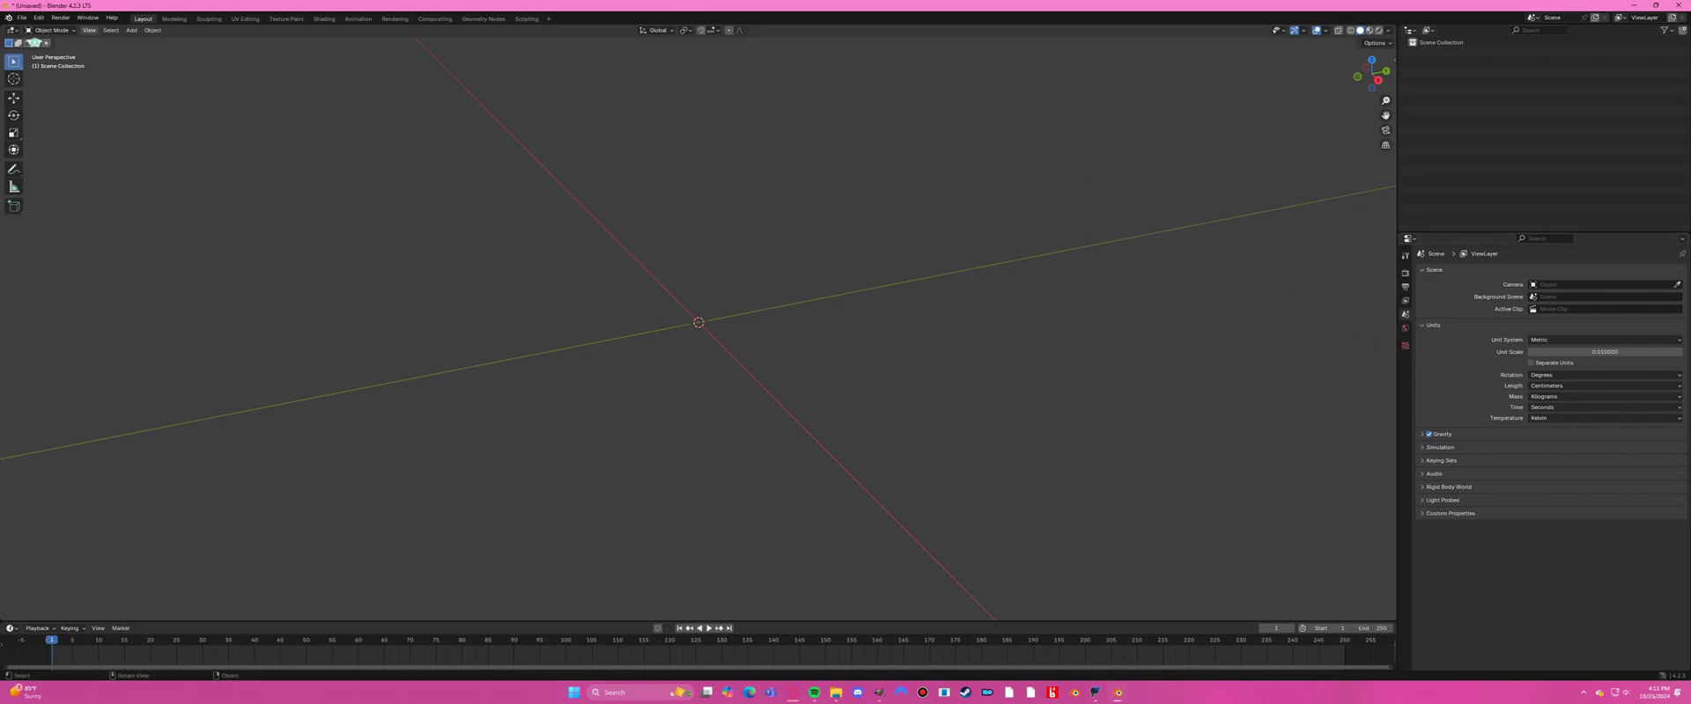
Start an Unreal Model import and select Angela_rig.uemodel in Angela's exported Meshes folder.
left_click(21, 17)
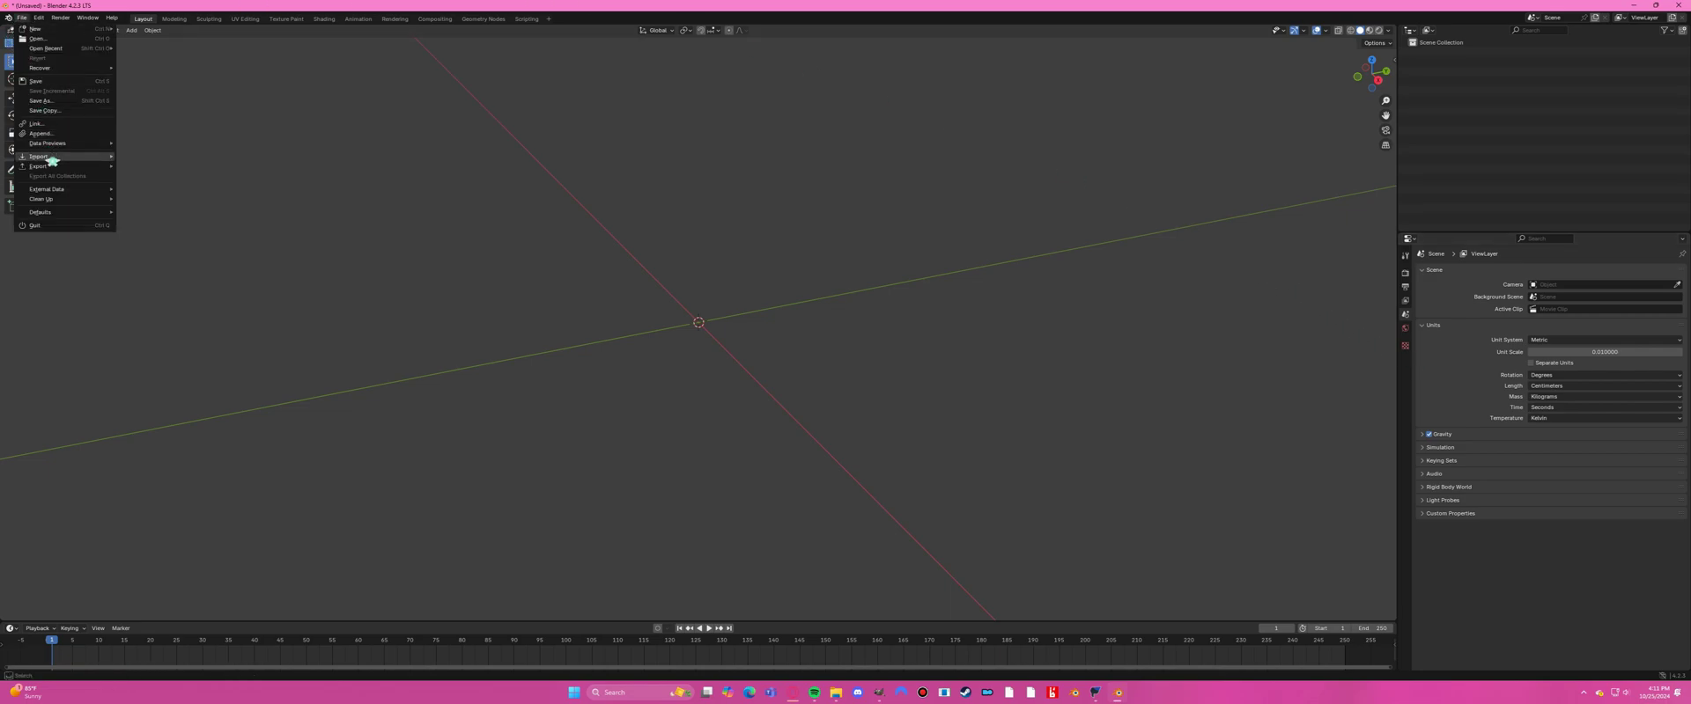
mouse_move(52, 159)
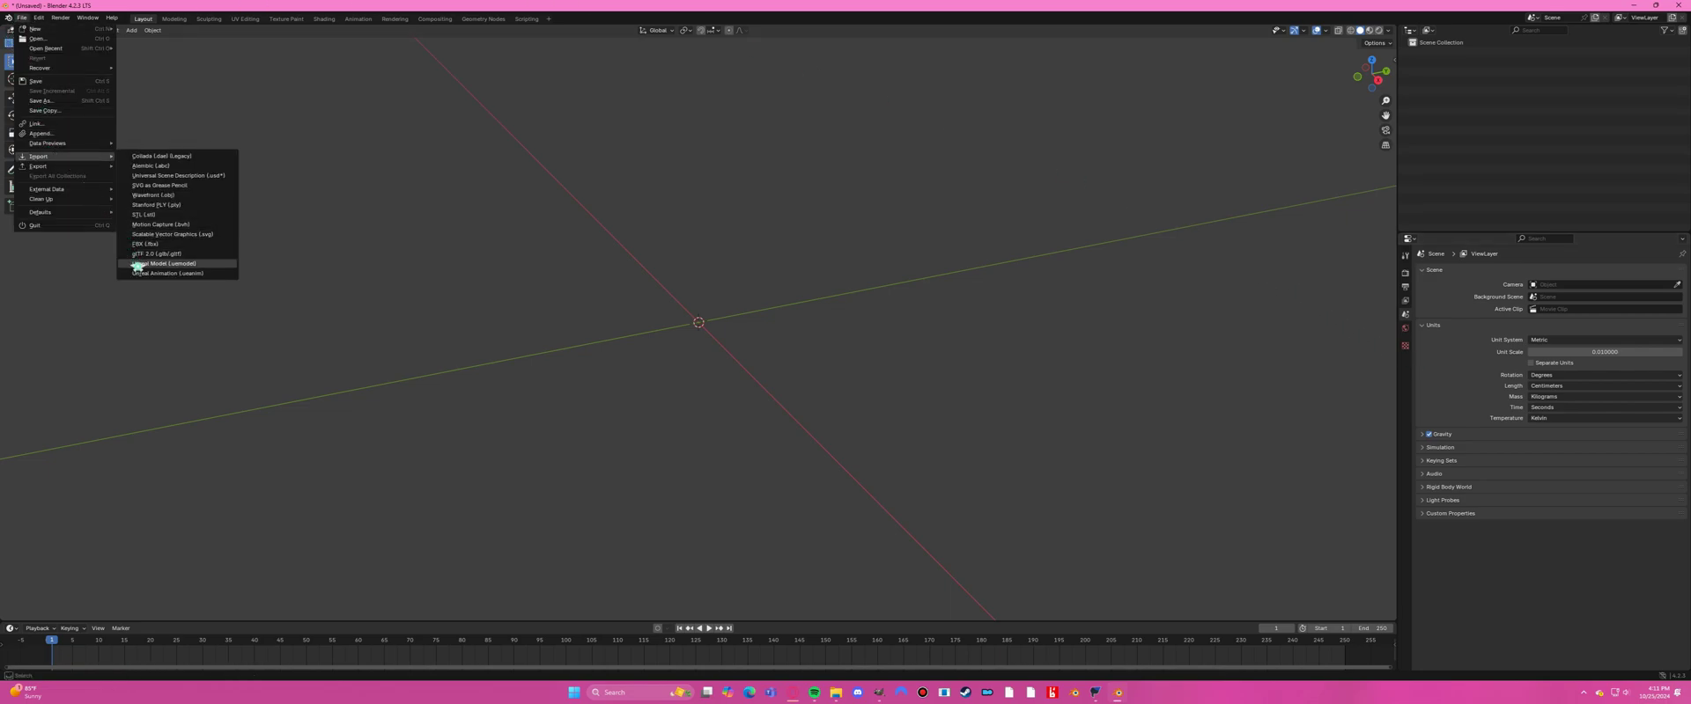
left_click(158, 263)
double_click(732, 237)
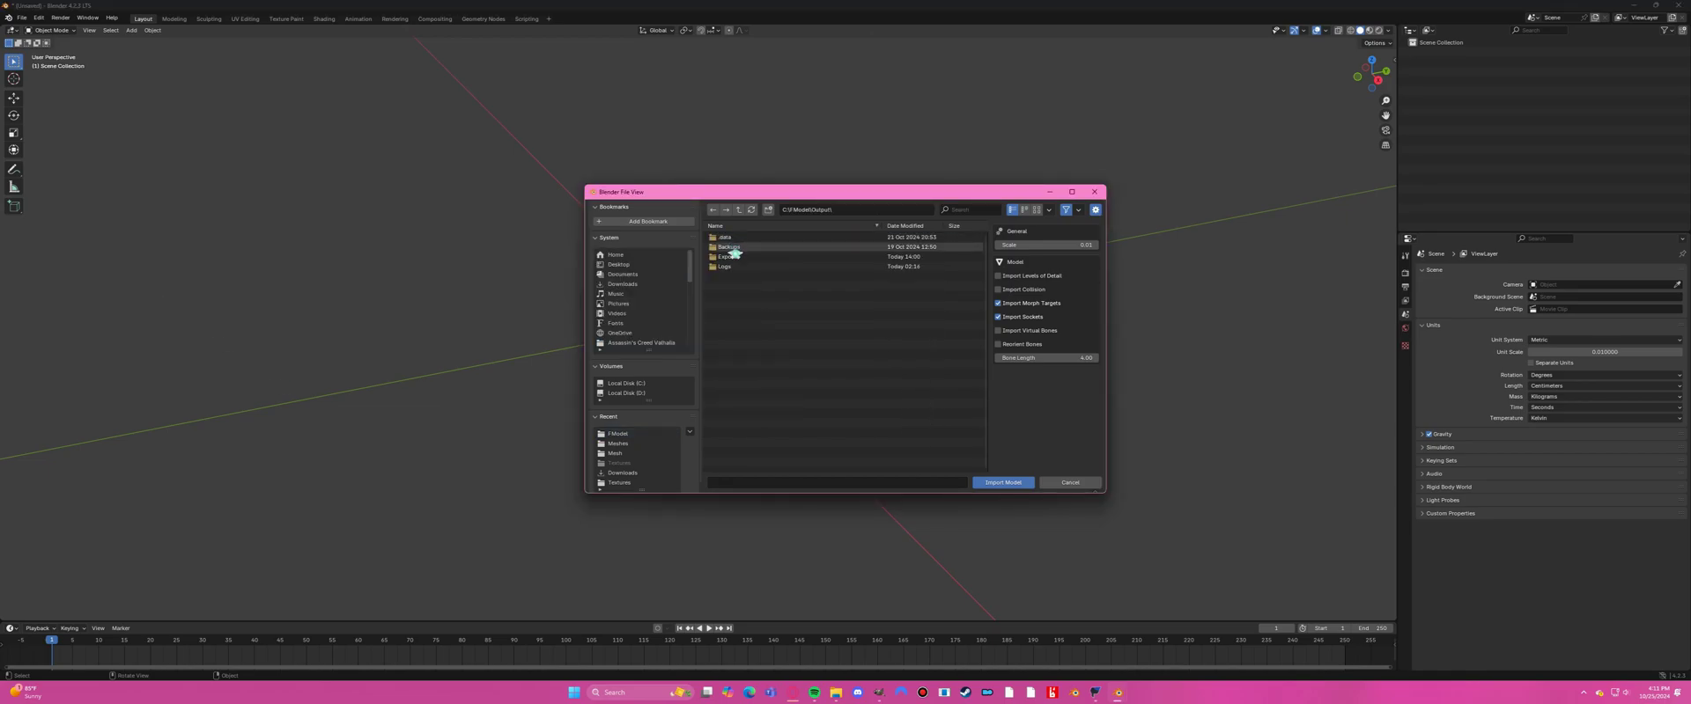
double_click(740, 247)
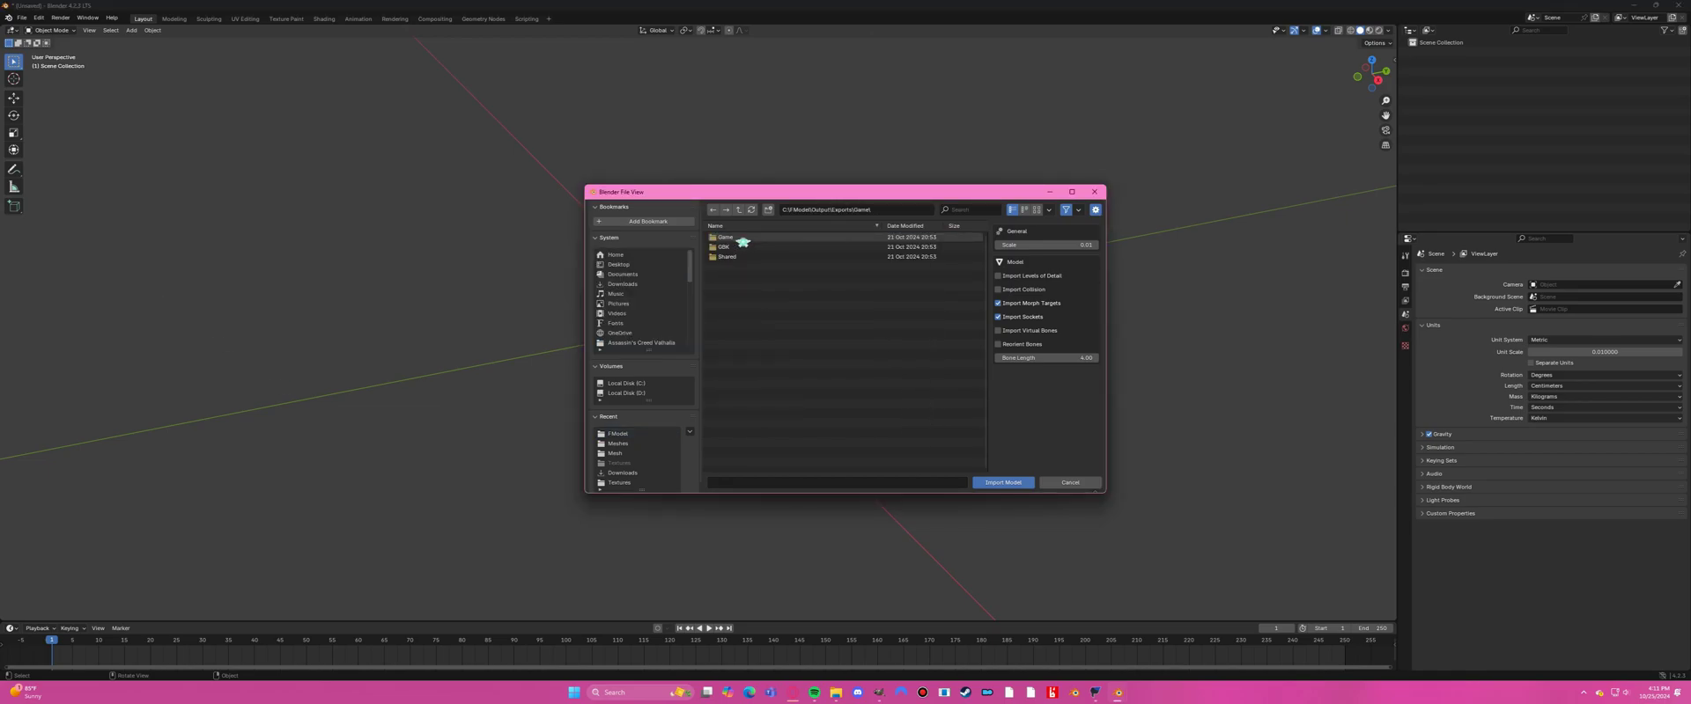
left_click(618, 443)
left_click(747, 238)
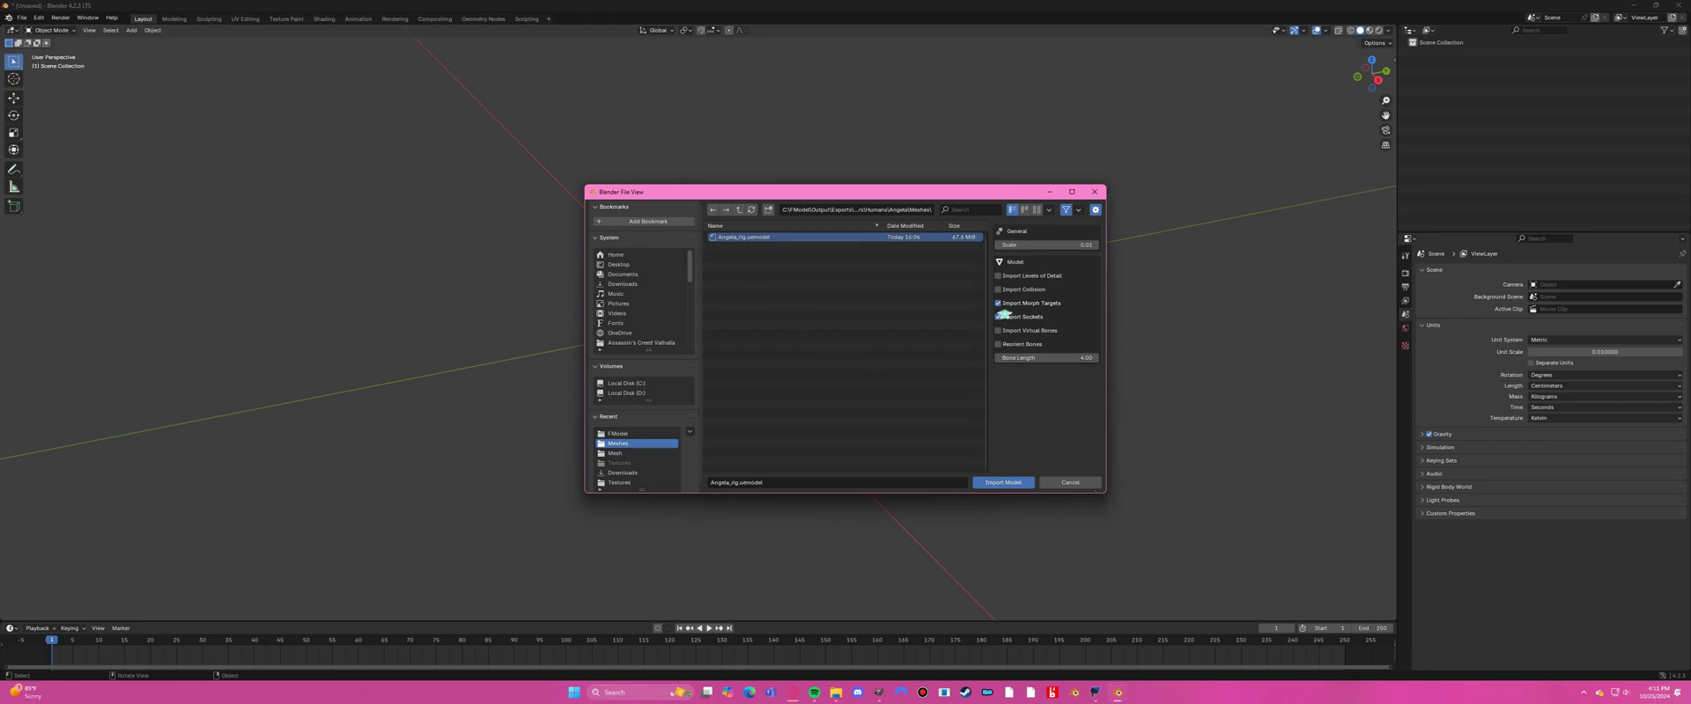
Set the import scale to 1.00 and import the Angela model.
left_click(1039, 246)
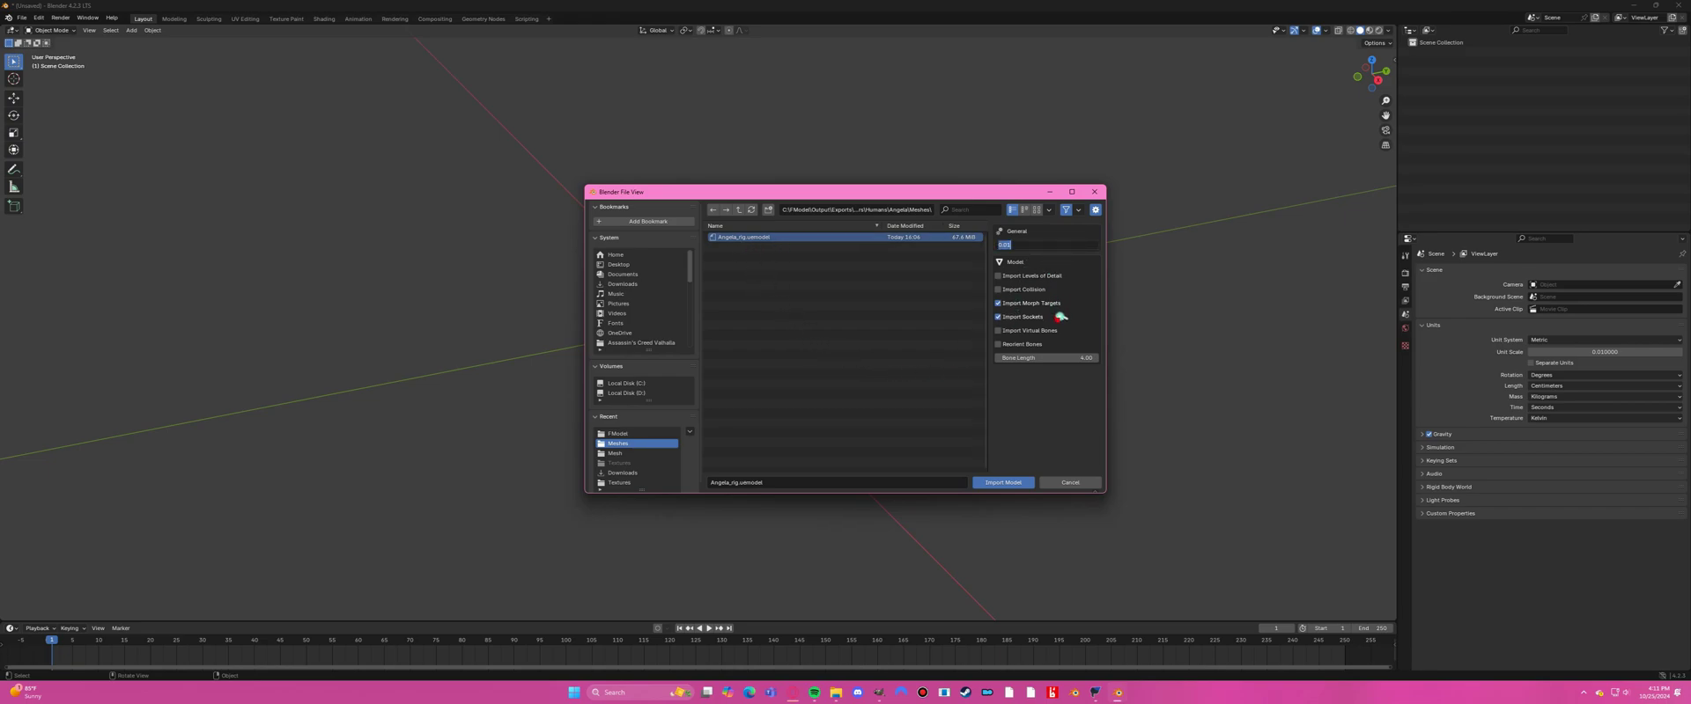
key("Return")
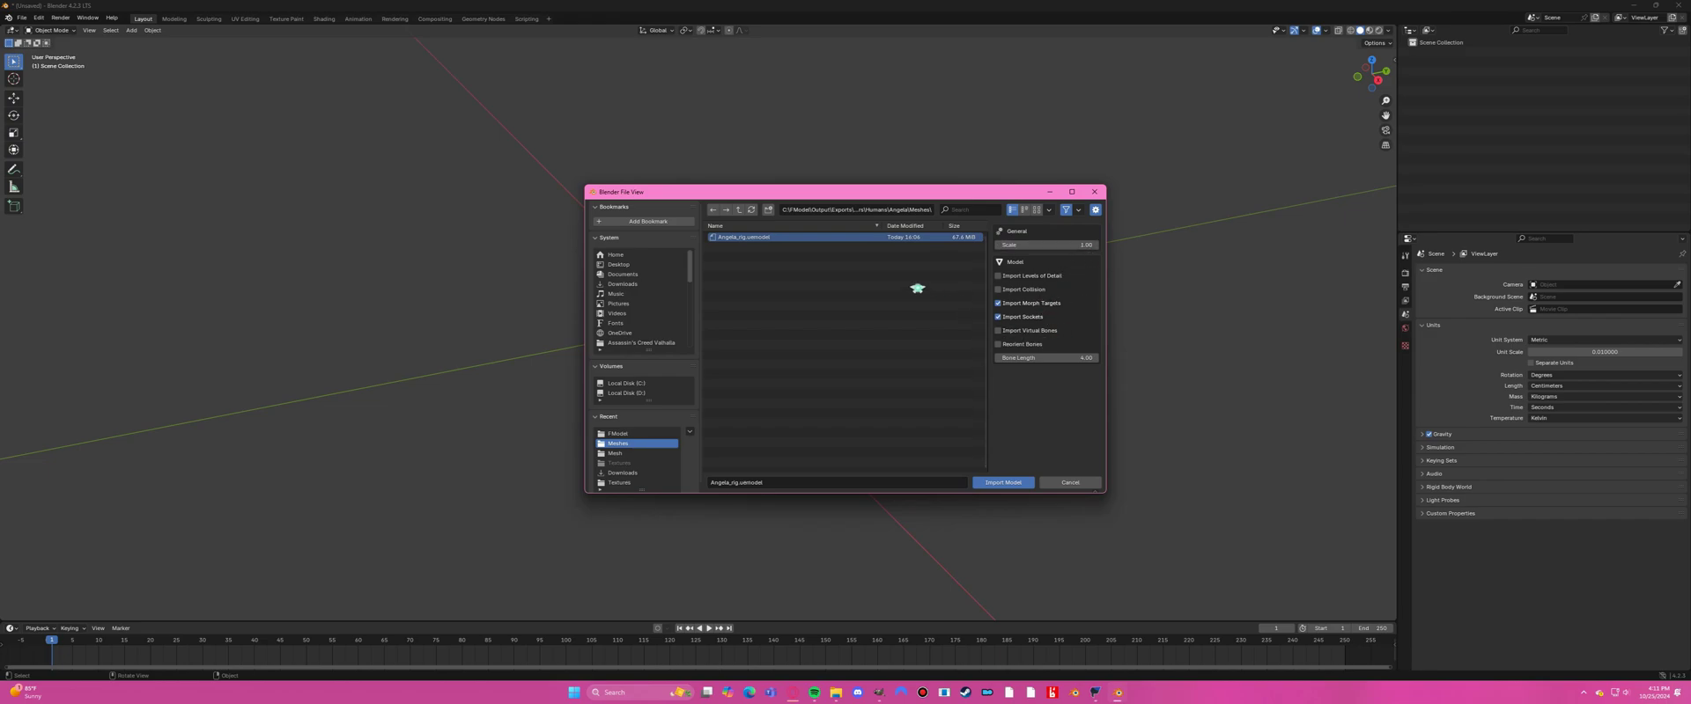
left_click(995, 483)
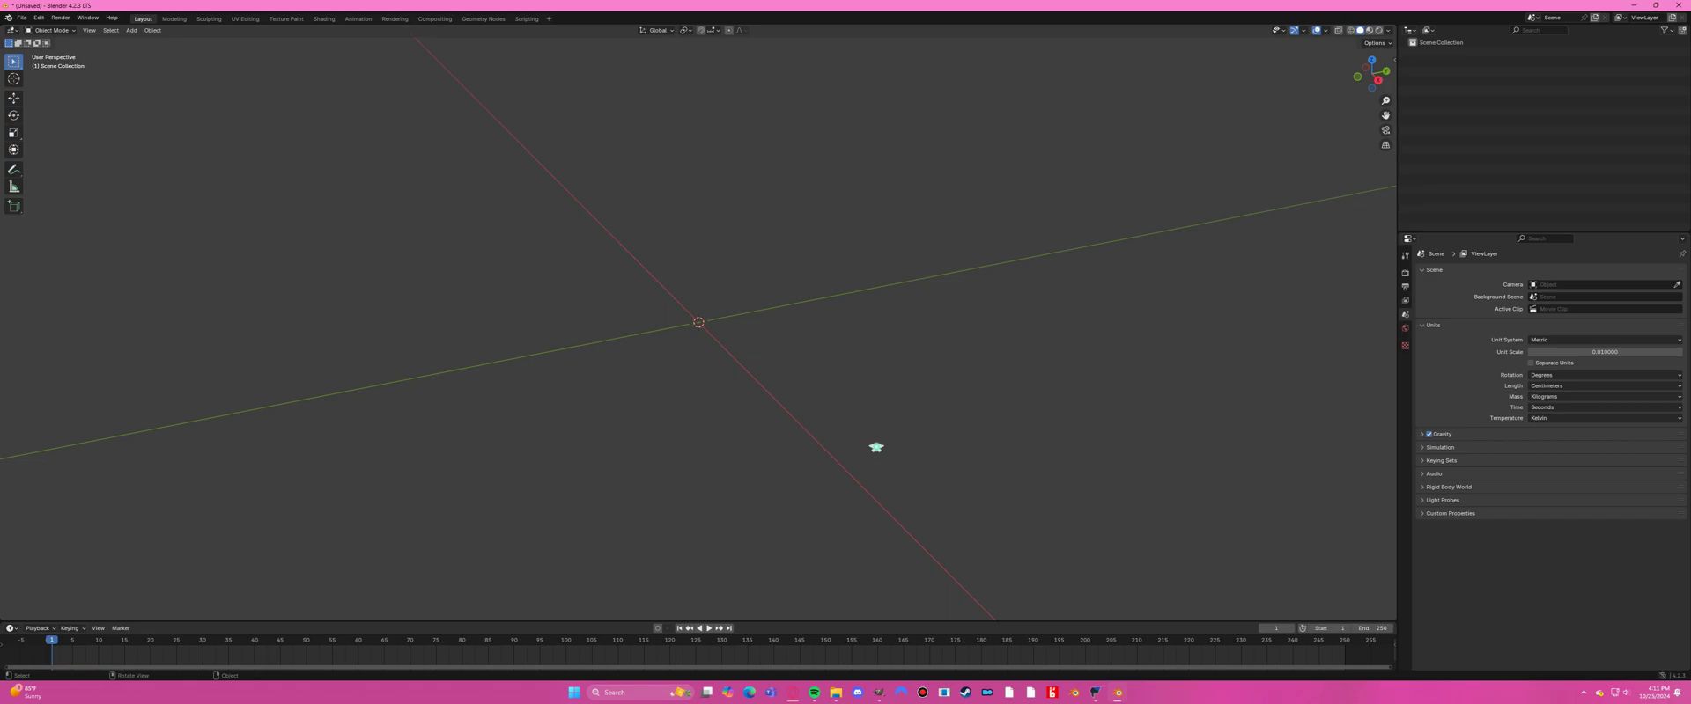
Expand the imported skeleton's hierarchy and rename the skeleton object to Armature.
middle_click_drag(875, 447, 867, 309)
scroll(867, 309, "down", 5)
scroll(676, 461, "up", 8)
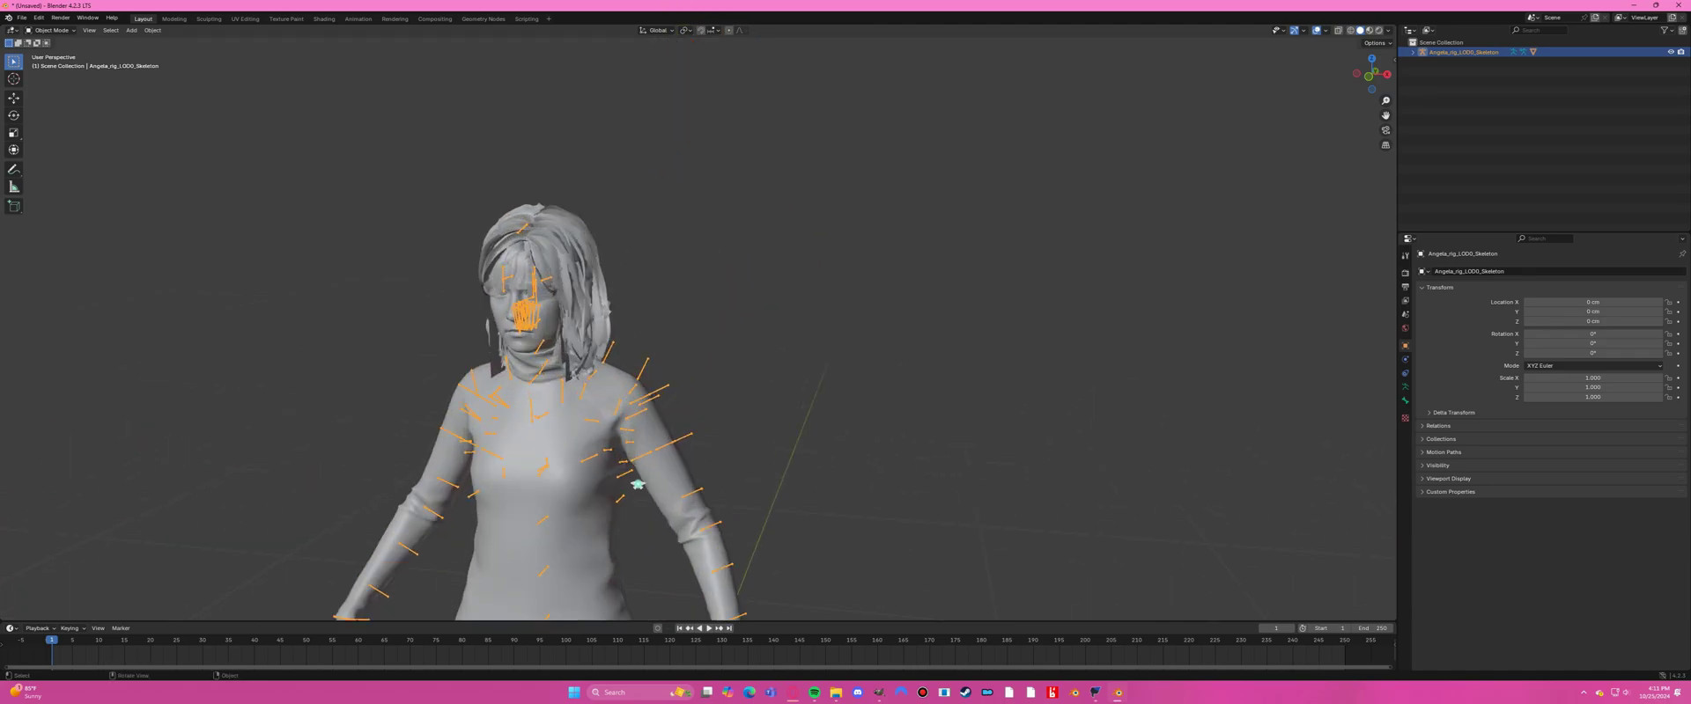
middle_click_drag(676, 461, 983, 5)
scroll(913, 238, "down", 3)
left_click(1412, 52)
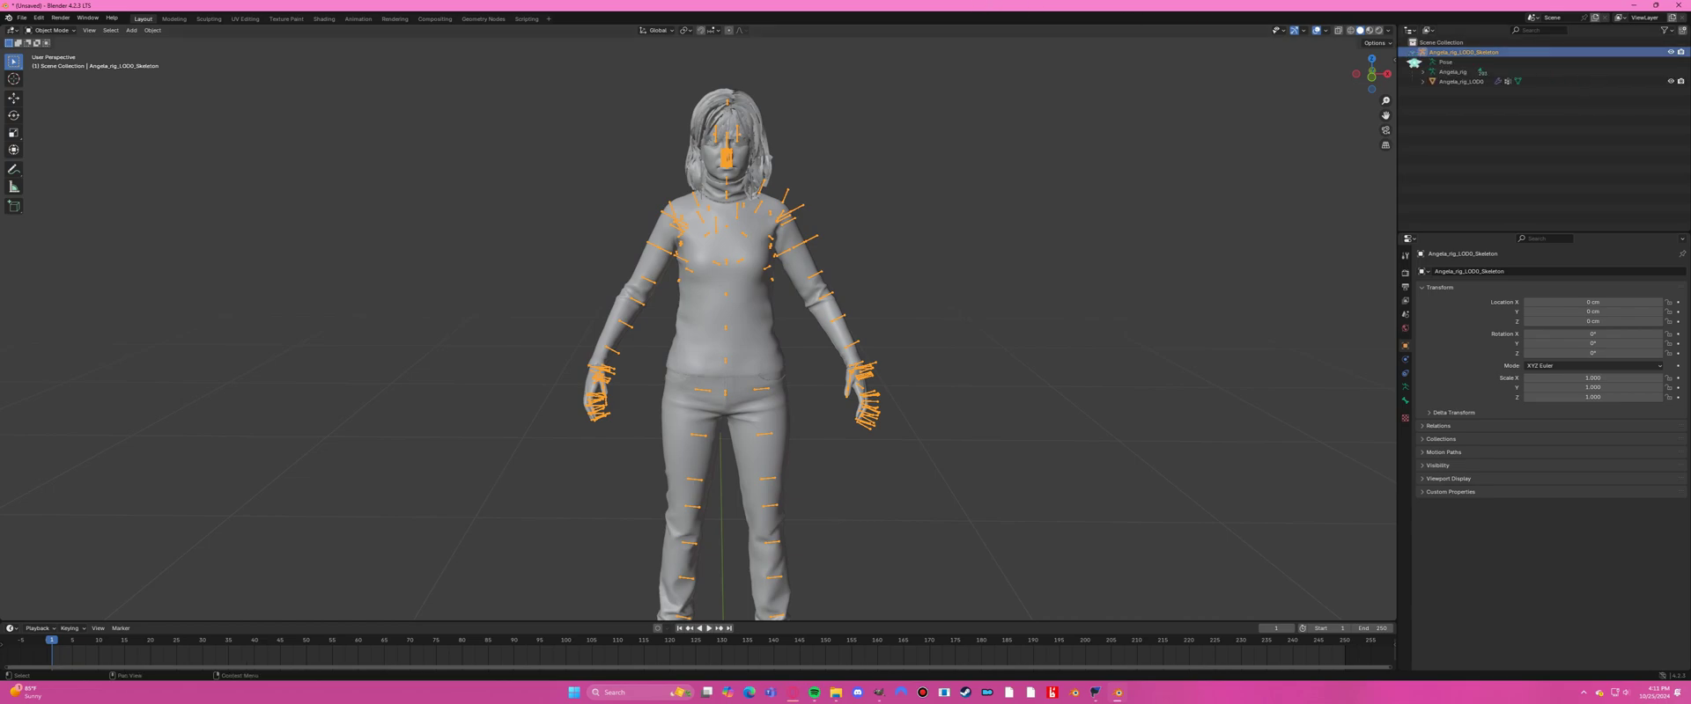
double_click(1496, 53)
key("BackSpace")
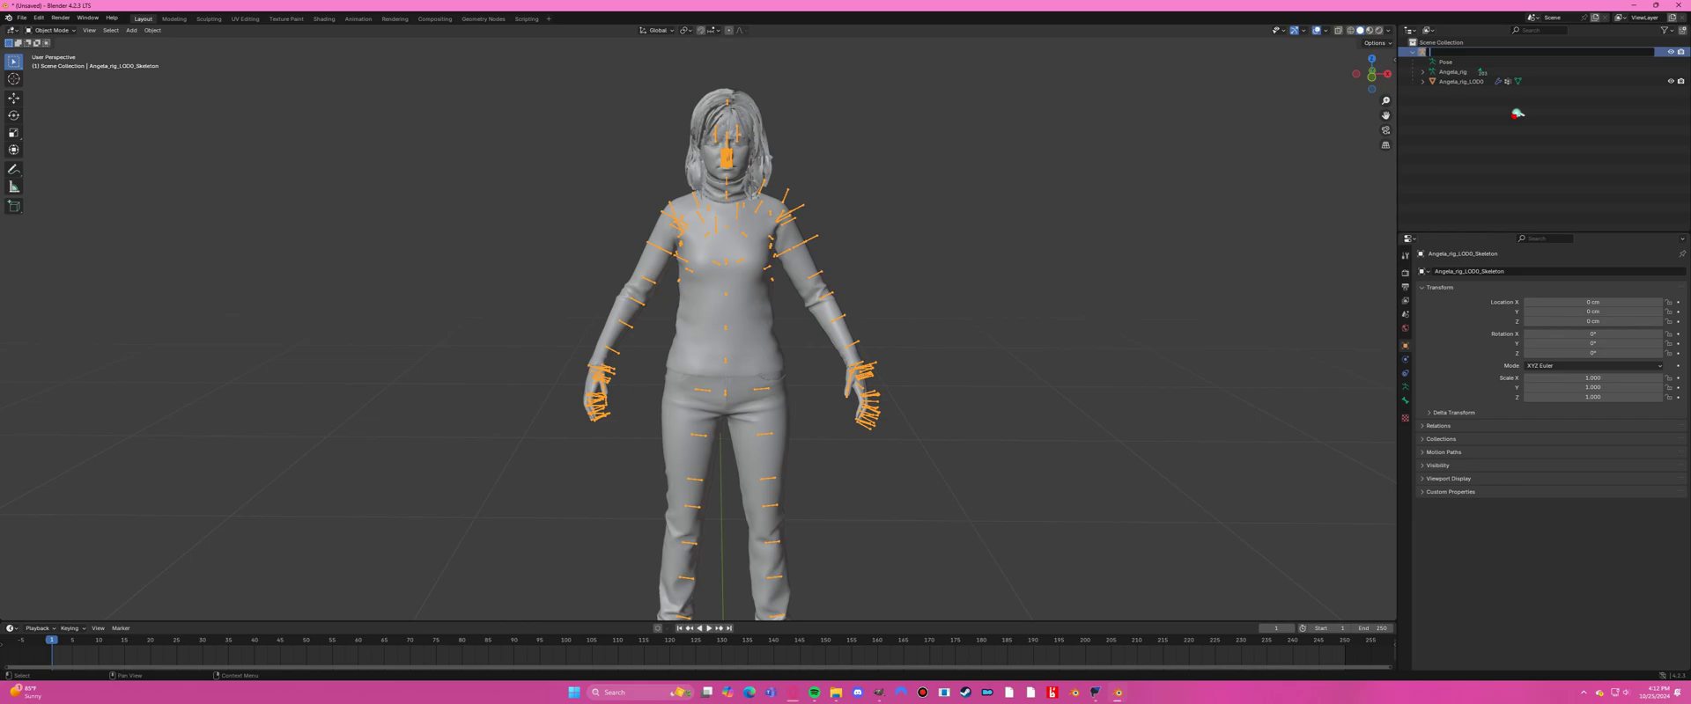
type("Armature")
key("Return")
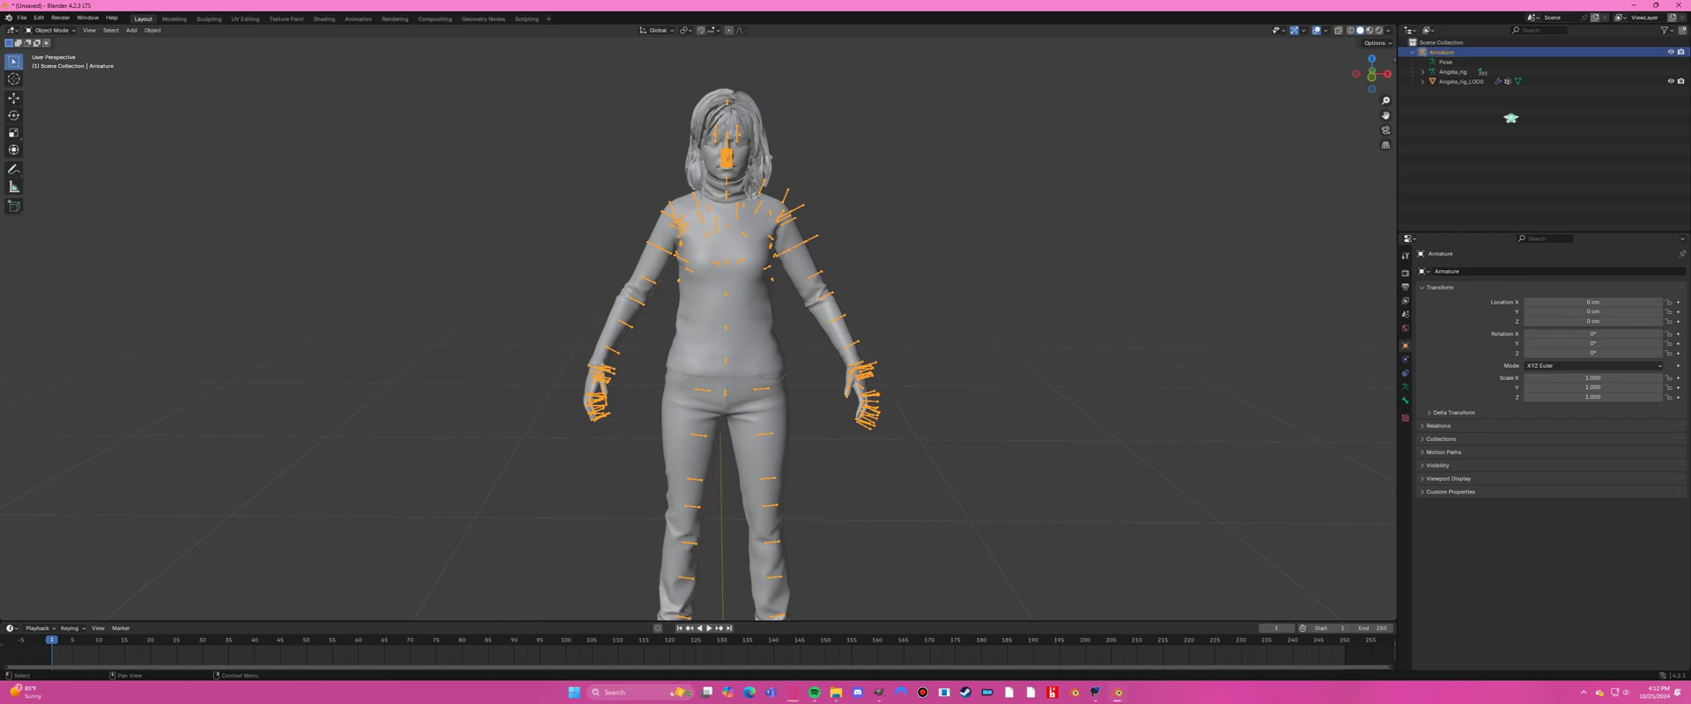
Hide the armature, put the Angela_rig_LOD0 mesh in Sculpt Mode, and choose and resize the Grab brush.
left_click(1459, 81)
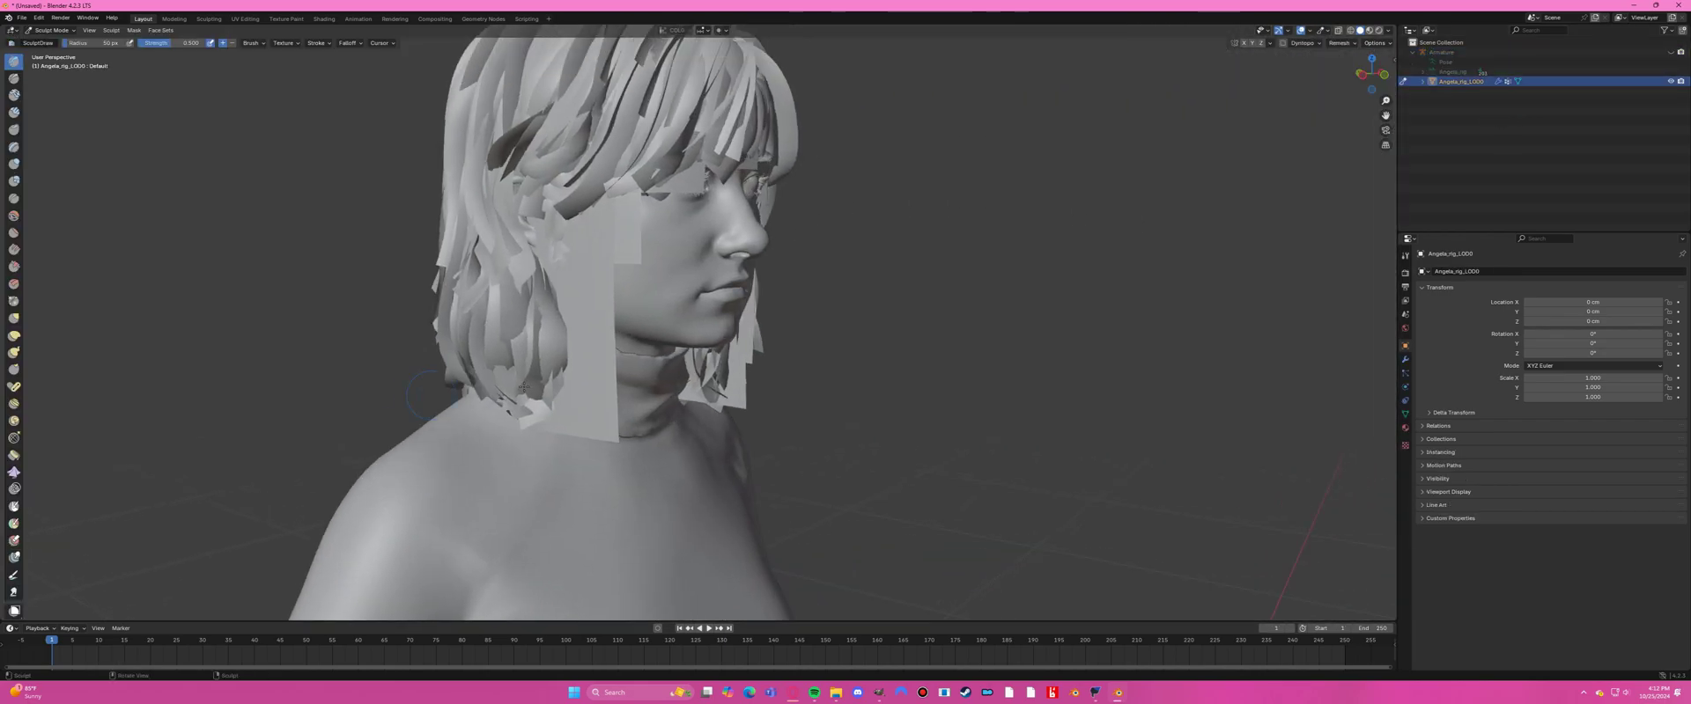
middle_click_drag(524, 388, 651, 352)
scroll(678, 340, "up", 4)
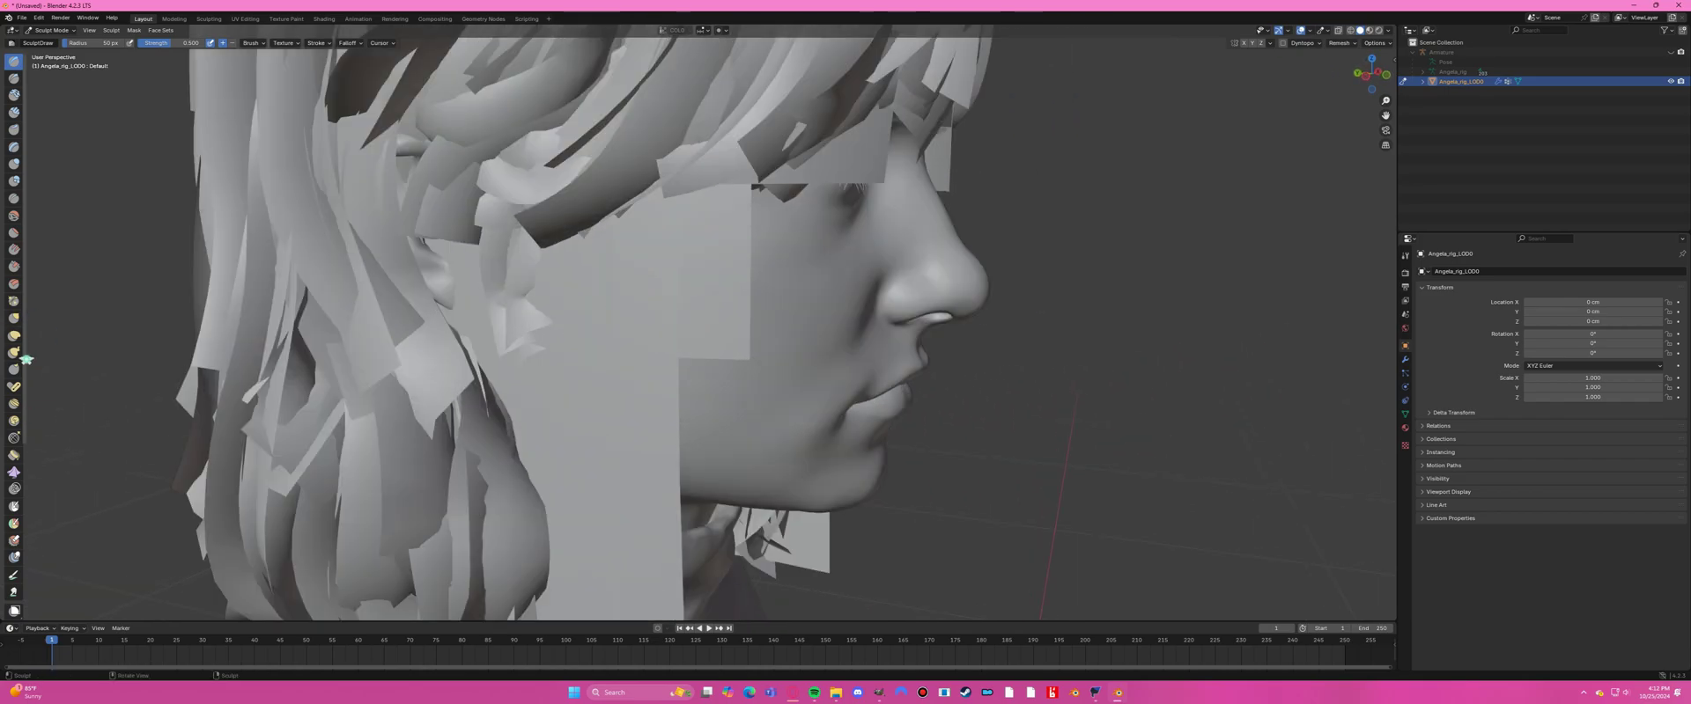
left_click(16, 318)
middle_click_drag(615, 177, 847, 208)
key("f")
left_click(895, 221)
Reshape the bridge of Angela's nose in side profile with the Grab brush.
scroll(895, 220, "up", 3)
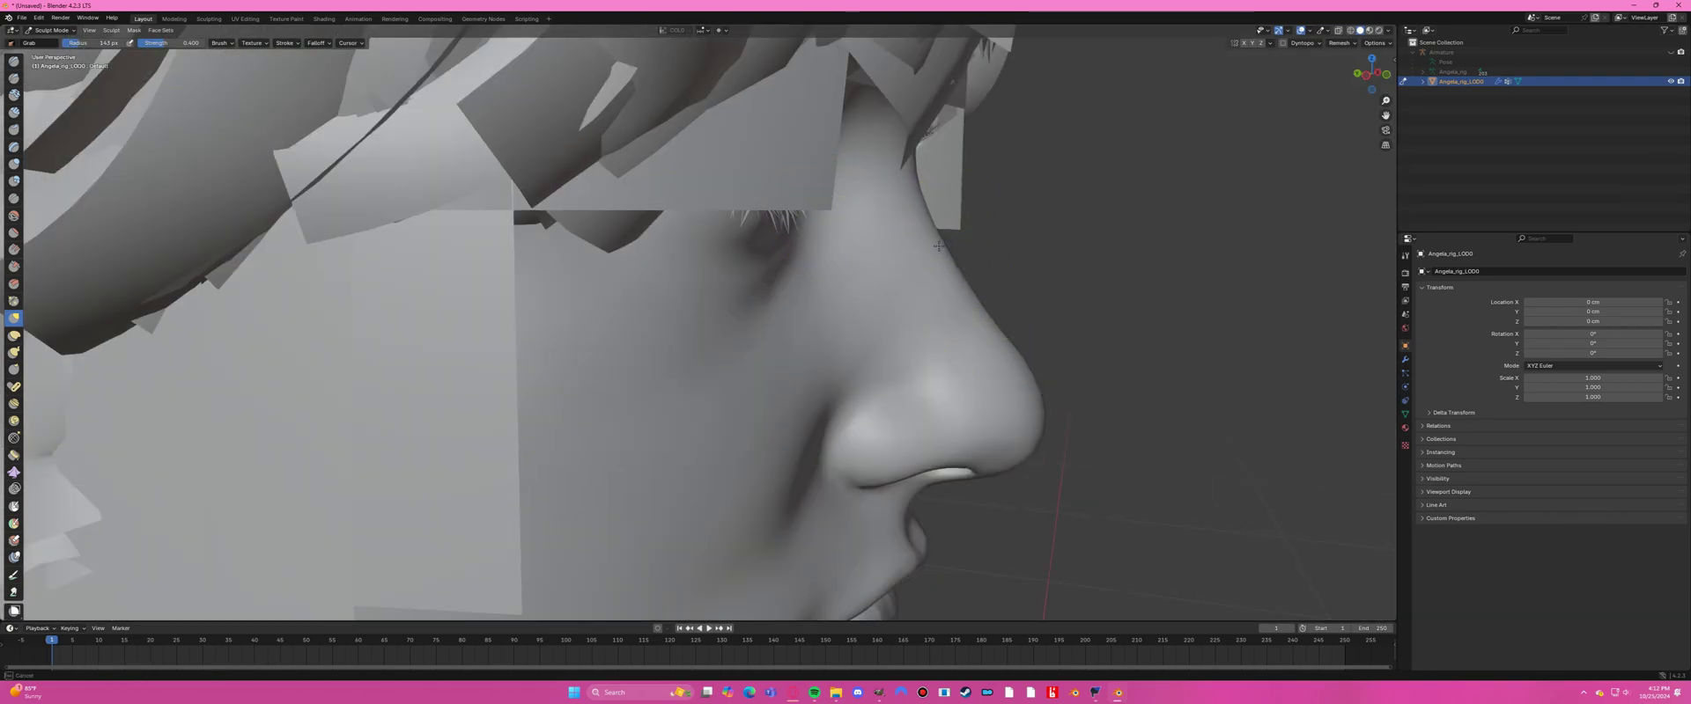
scroll(939, 251, "down", 4)
scroll(933, 264, "up", 4)
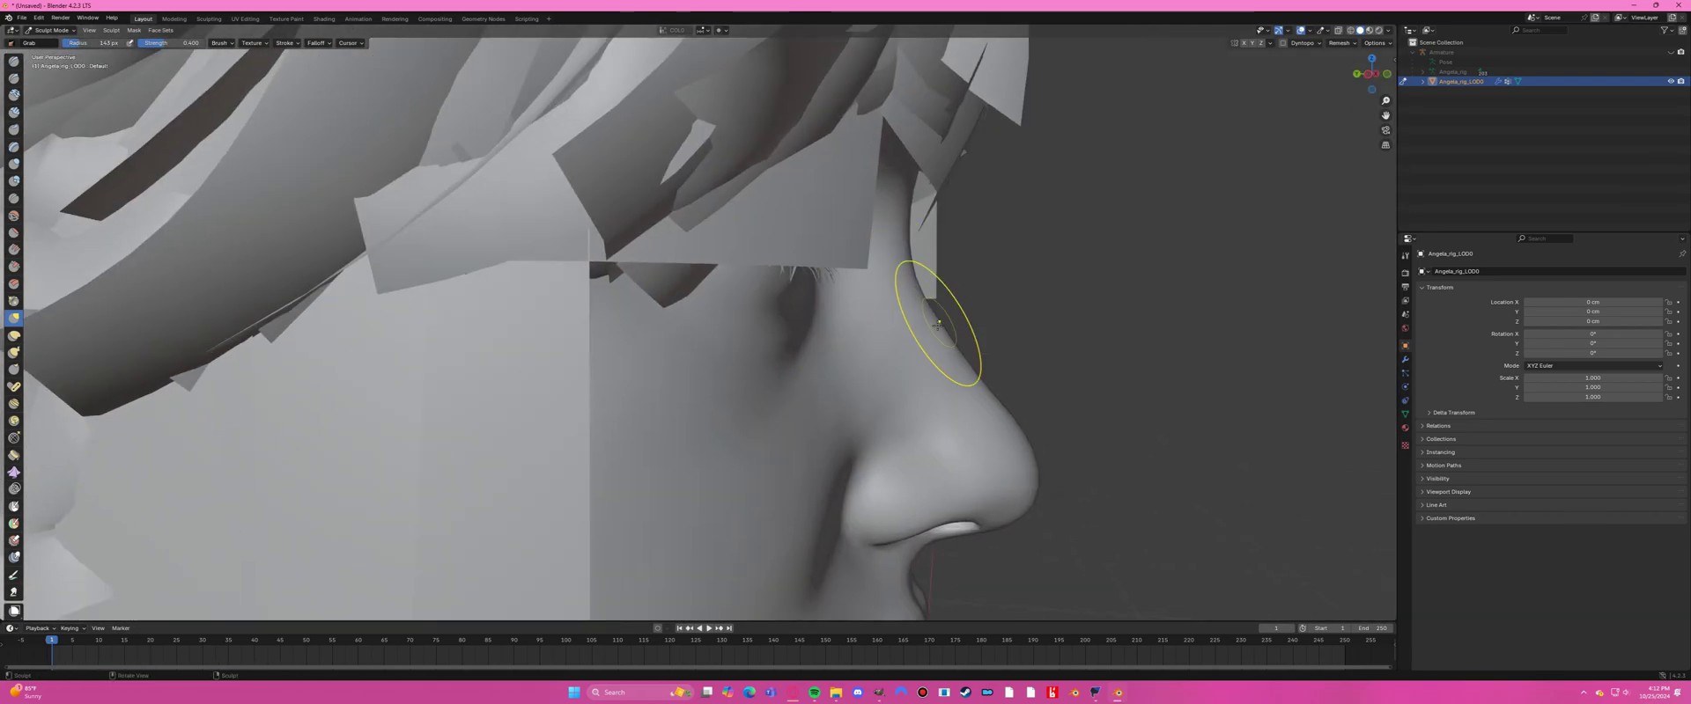
scroll(802, 279, "down", 1)
scroll(934, 326, "up", 2)
scroll(972, 379, "down", 4)
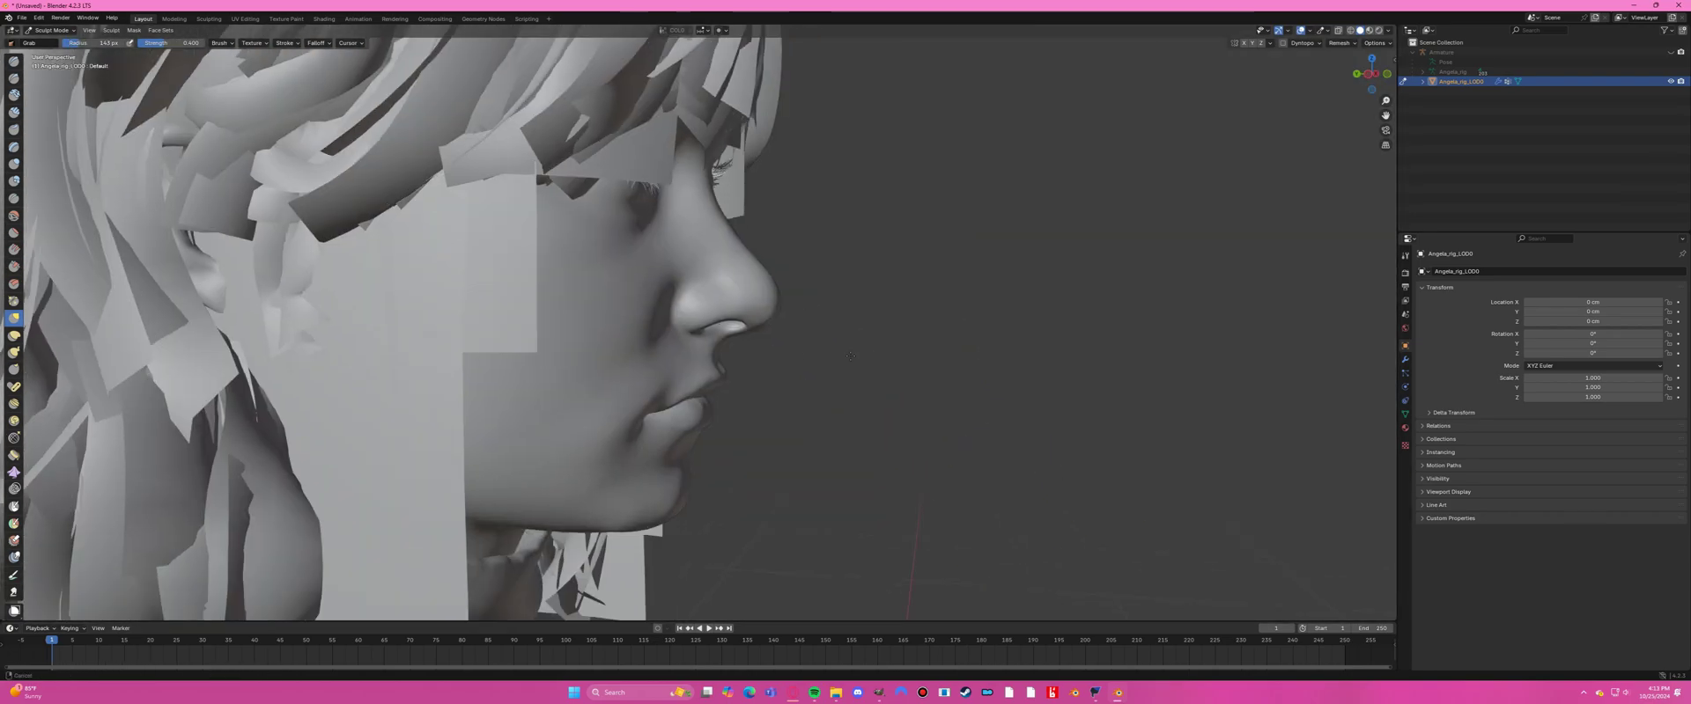
scroll(859, 341, "up", 4)
scroll(859, 340, "down", 4)
Reshape the nostrils and the sides of the nose from the front with the Grab brush.
mouse_move(859, 341)
middle_mouse_down()
mouse_move(649, 351)
mouse_move(678, 339)
mouse_move(731, 358)
middle_mouse_up()
scroll(763, 350, "up", 4)
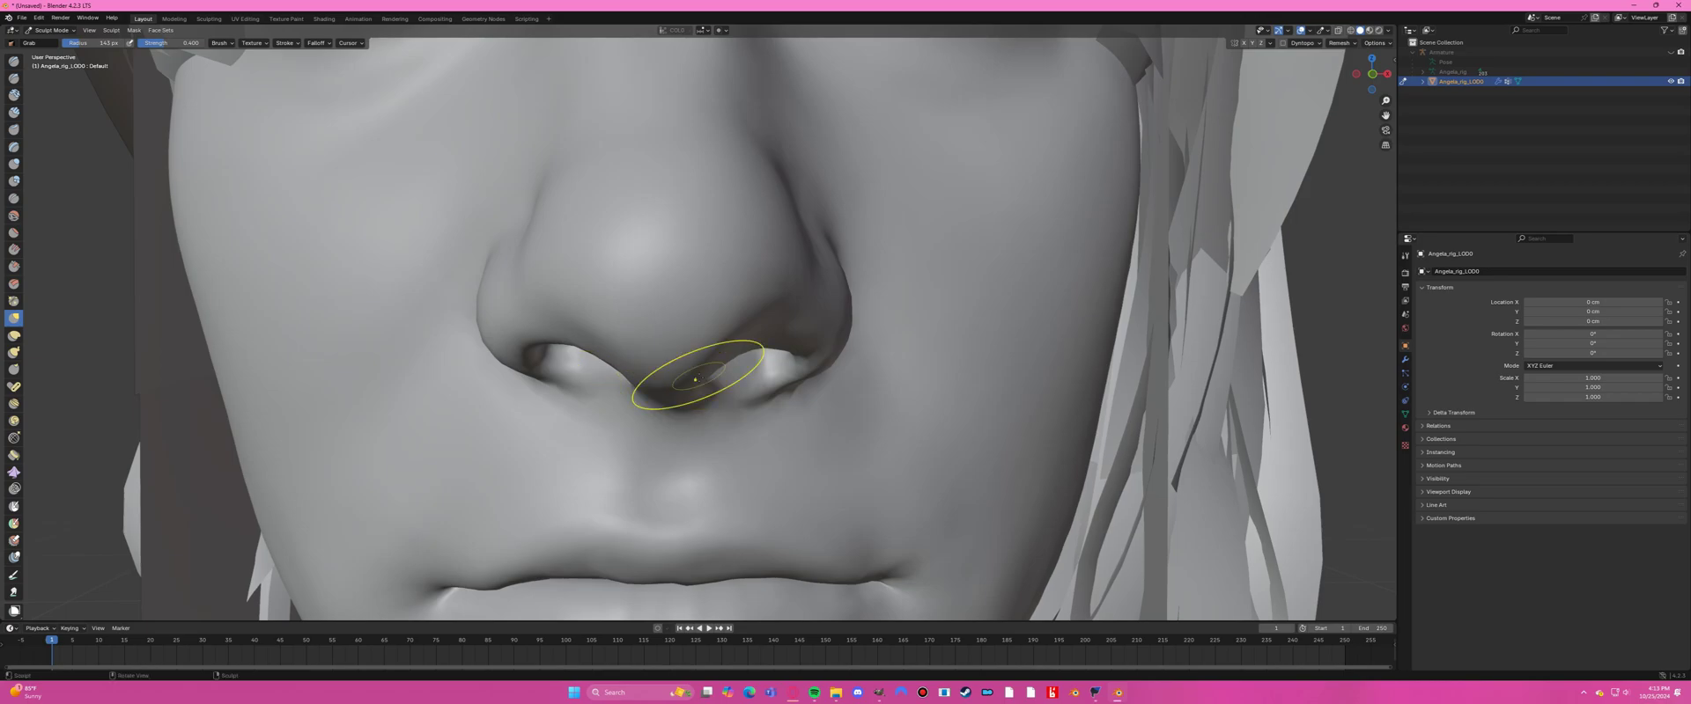
scroll(626, 372, "down", 5)
scroll(619, 278, "up", 2)
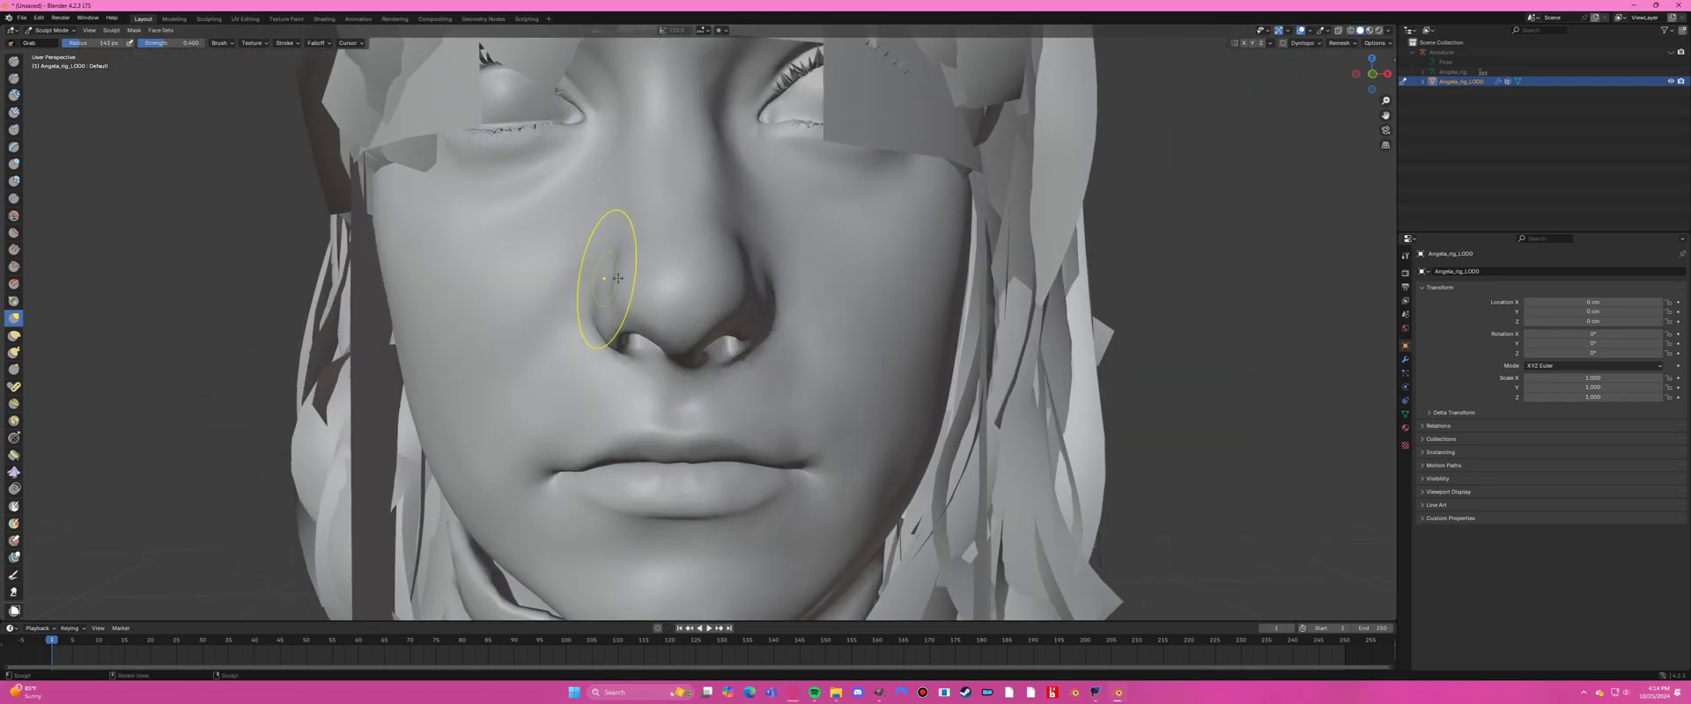
mouse_move(768, 338)
middle_mouse_down()
mouse_move(736, 320)
mouse_move(756, 332)
middle_mouse_up()
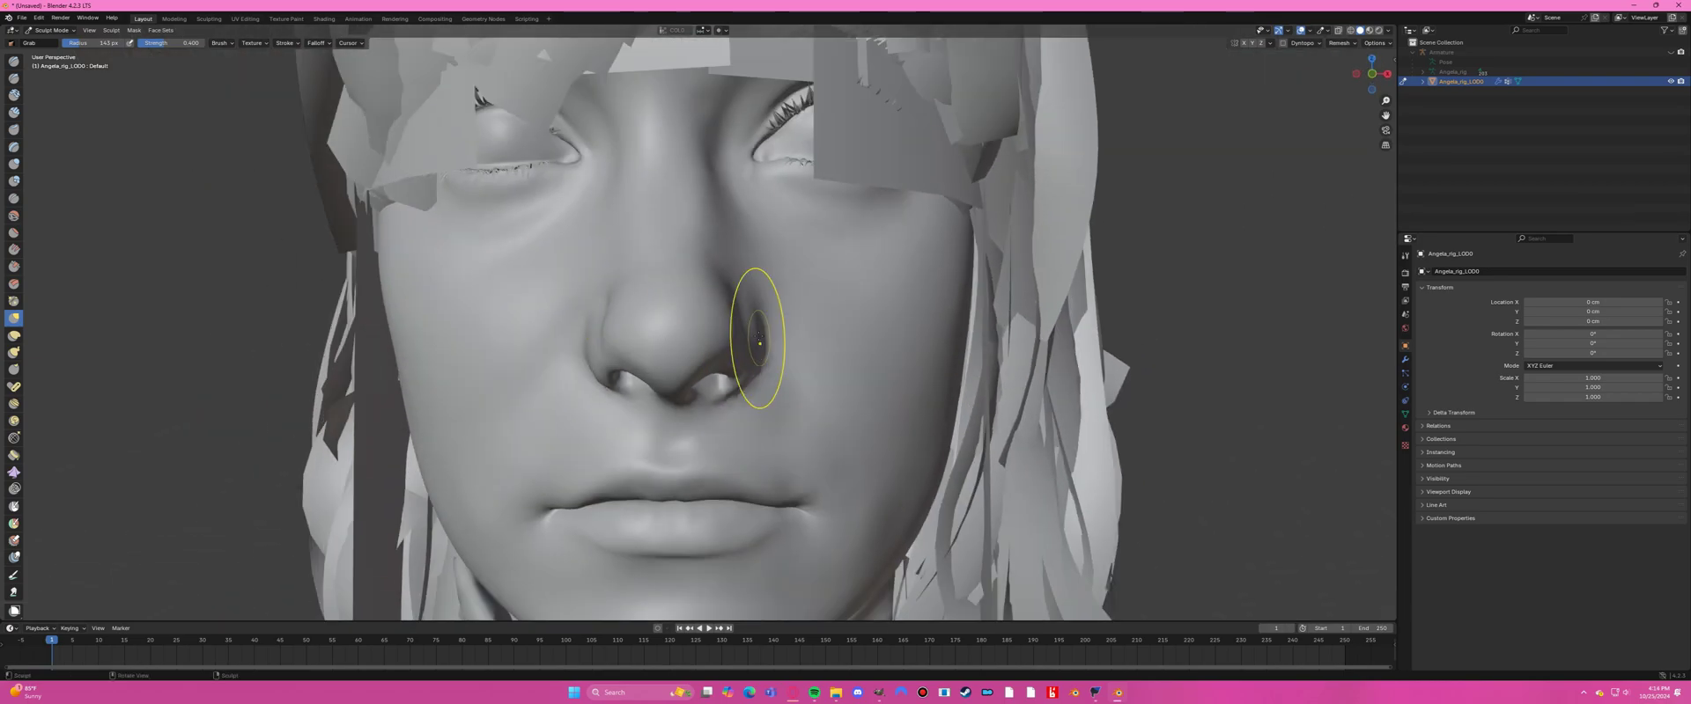
scroll(622, 329, "down", 3)
Refine the tip and underside of the nose in profile with the Grab brush.
middle_click_drag(622, 329, 722, 396)
scroll(722, 397, "up", 4)
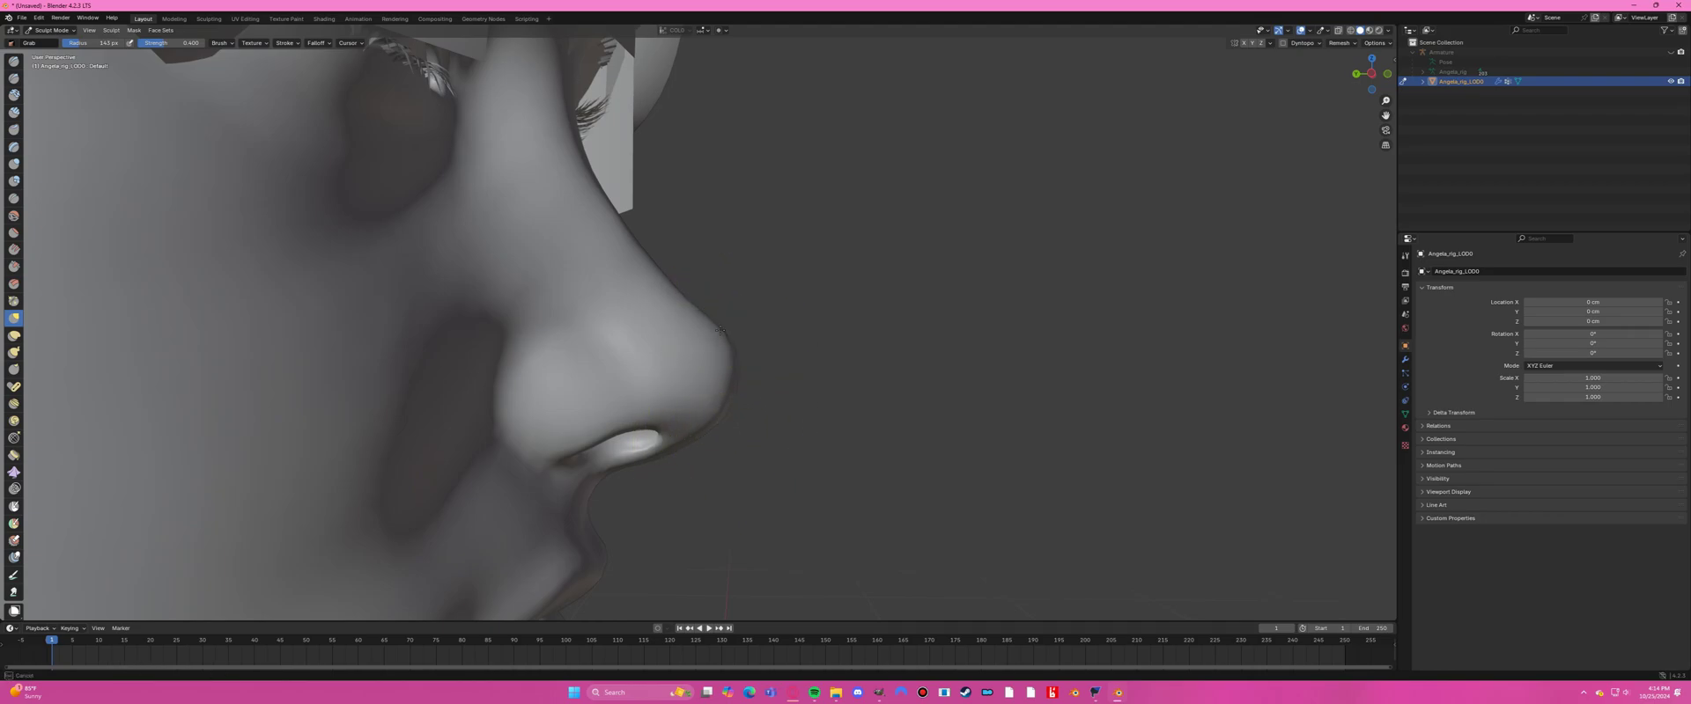
scroll(720, 330, "down", 5)
scroll(531, 346, "up", 8)
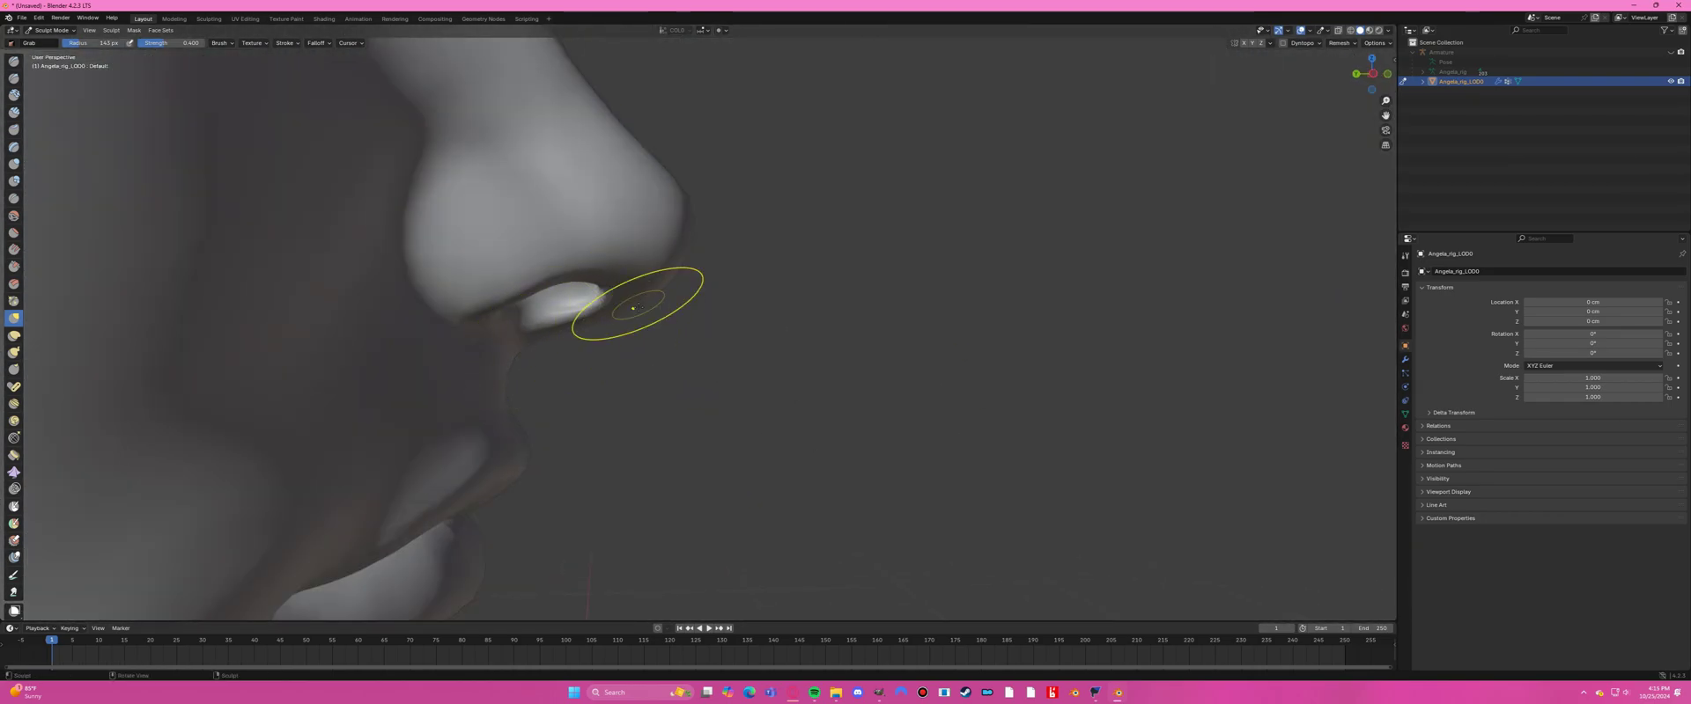
scroll(633, 308, "down", 5)
Enlarge the Grab brush and adjust the nose and midface from front and three-quarter views.
mouse_move(633, 308)
middle_mouse_down()
mouse_move(690, 264)
mouse_move(649, 321)
mouse_move(581, 317)
mouse_move(684, 366)
middle_mouse_up()
scroll(637, 299, "up", 2)
scroll(637, 299, "down", 2)
scroll(581, 317, "up", 3)
scroll(684, 366, "down", 4)
scroll(684, 366, "up", 2)
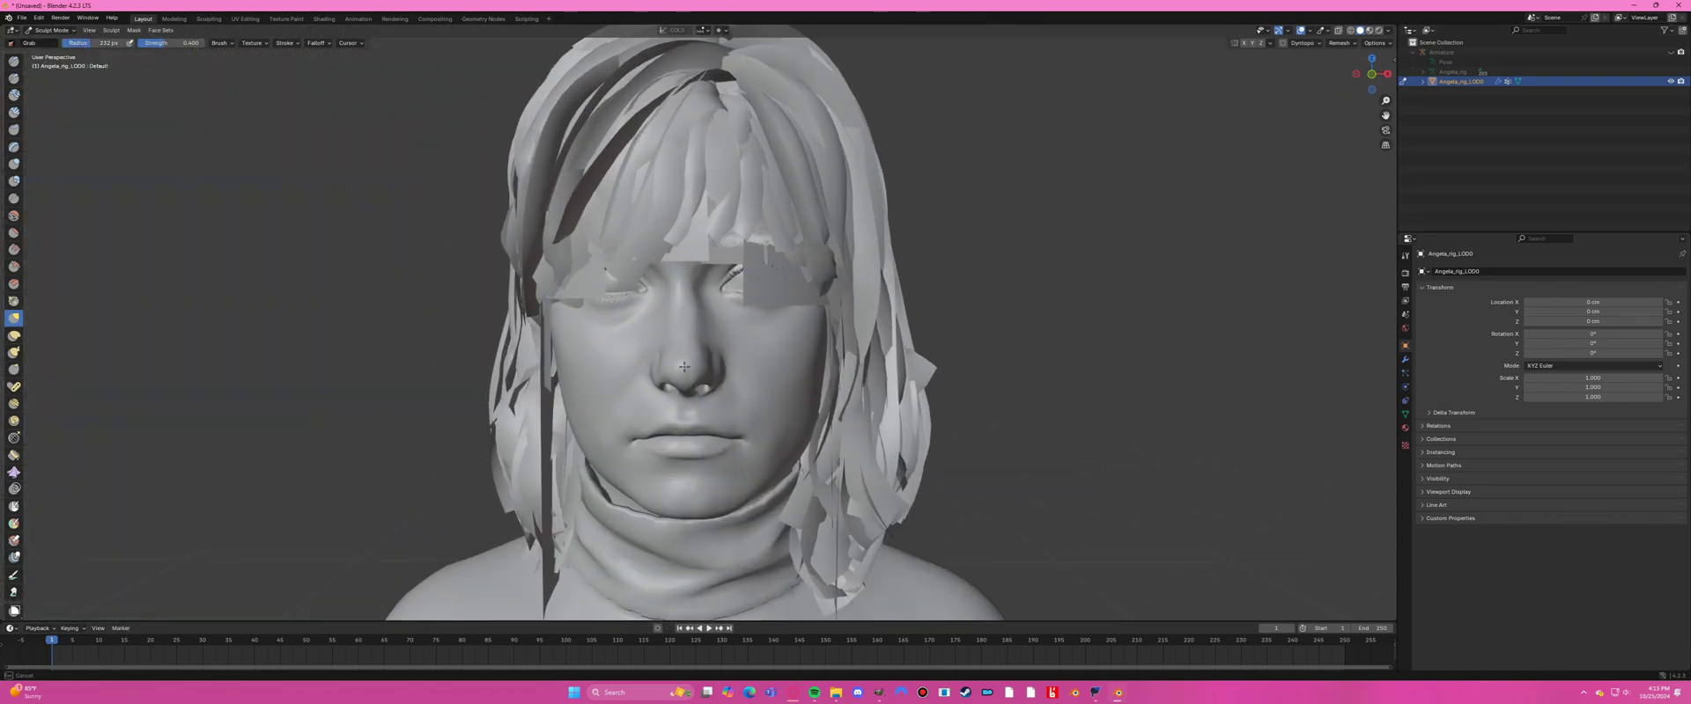
scroll(688, 398, "up", 2)
mouse_move(672, 352)
middle_mouse_down()
mouse_move(740, 393)
mouse_move(560, 364)
mouse_move(616, 335)
mouse_move(794, 308)
middle_mouse_up()
scroll(560, 364, "down", 4)
scroll(616, 335, "up", 5)
scroll(794, 308, "down", 4)
scroll(698, 283, "up", 4)
middle_click_drag(698, 283, 631, 269)
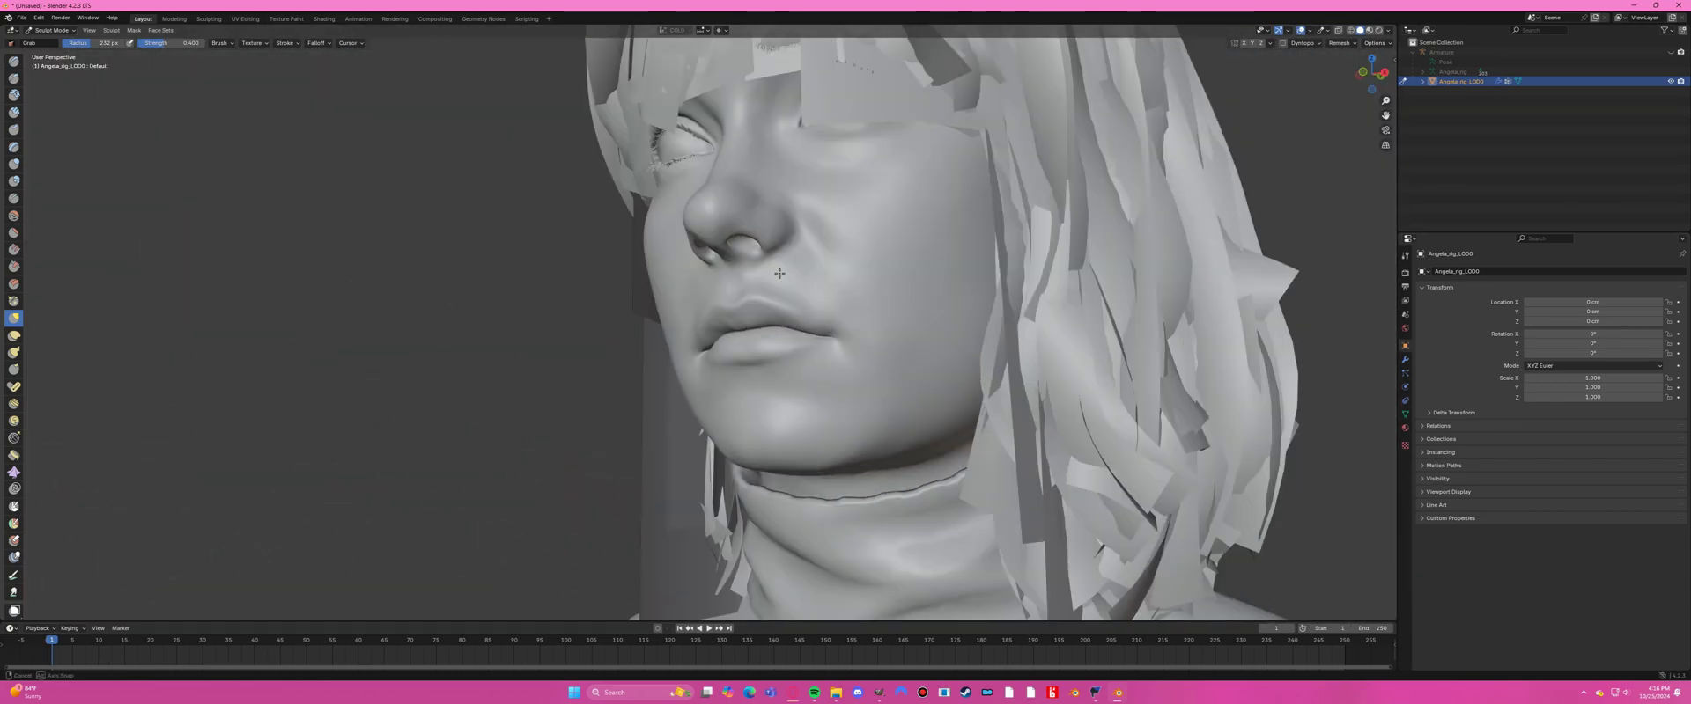
Reshape the lips and mouth corners with the Grab brush.
mouse_move(779, 274)
middle_mouse_down()
mouse_move(698, 227)
mouse_move(679, 340)
mouse_move(881, 326)
middle_mouse_up()
scroll(926, 330, "up", 5)
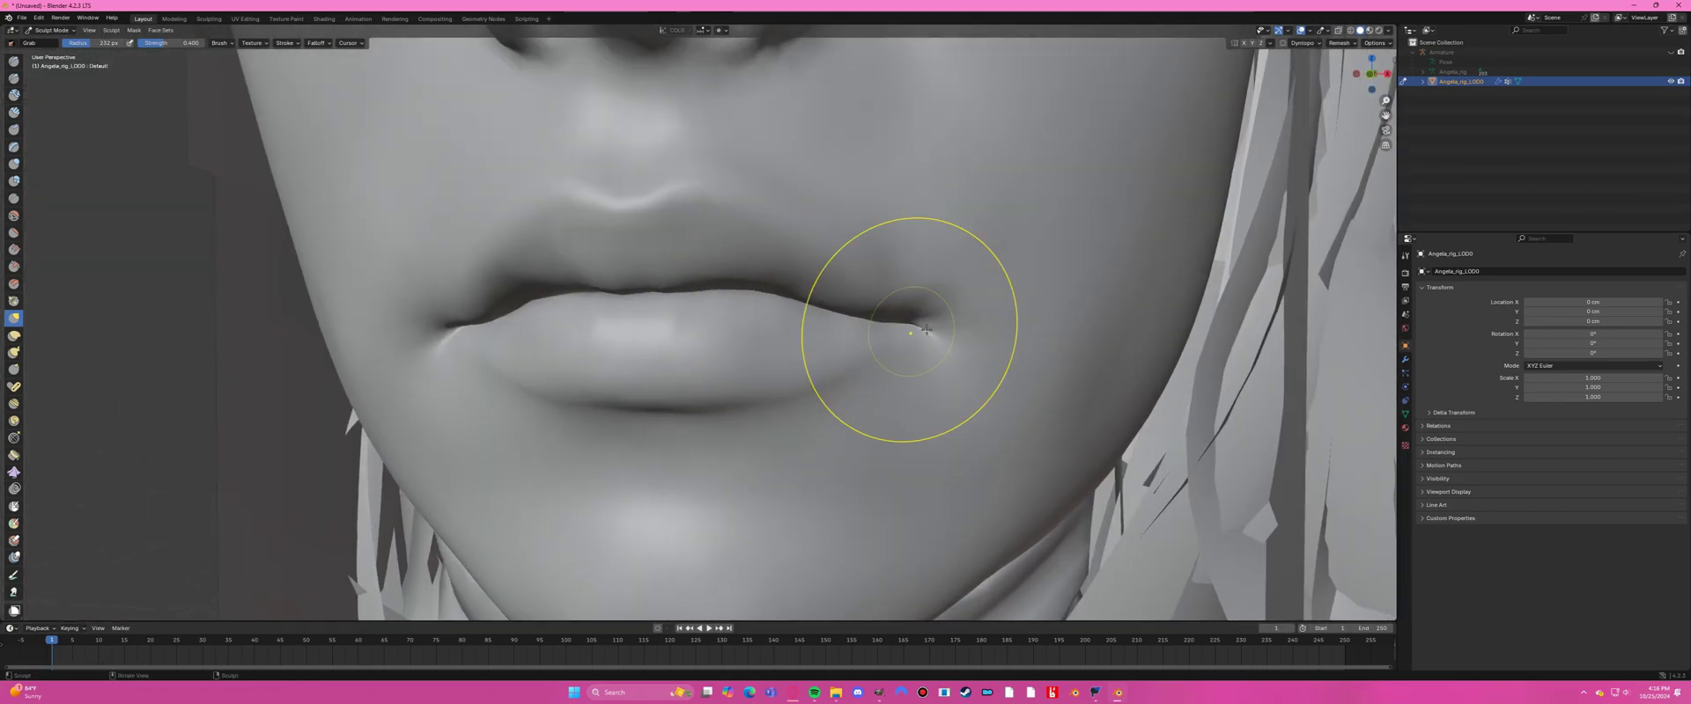
scroll(927, 330, "down", 8)
scroll(880, 304, "up", 6)
mouse_move(793, 299)
middle_mouse_down()
mouse_move(881, 301)
mouse_move(775, 302)
middle_mouse_up()
Adjust the jawline and lower face with the Grab brush from several angles.
scroll(769, 302, "up", 3)
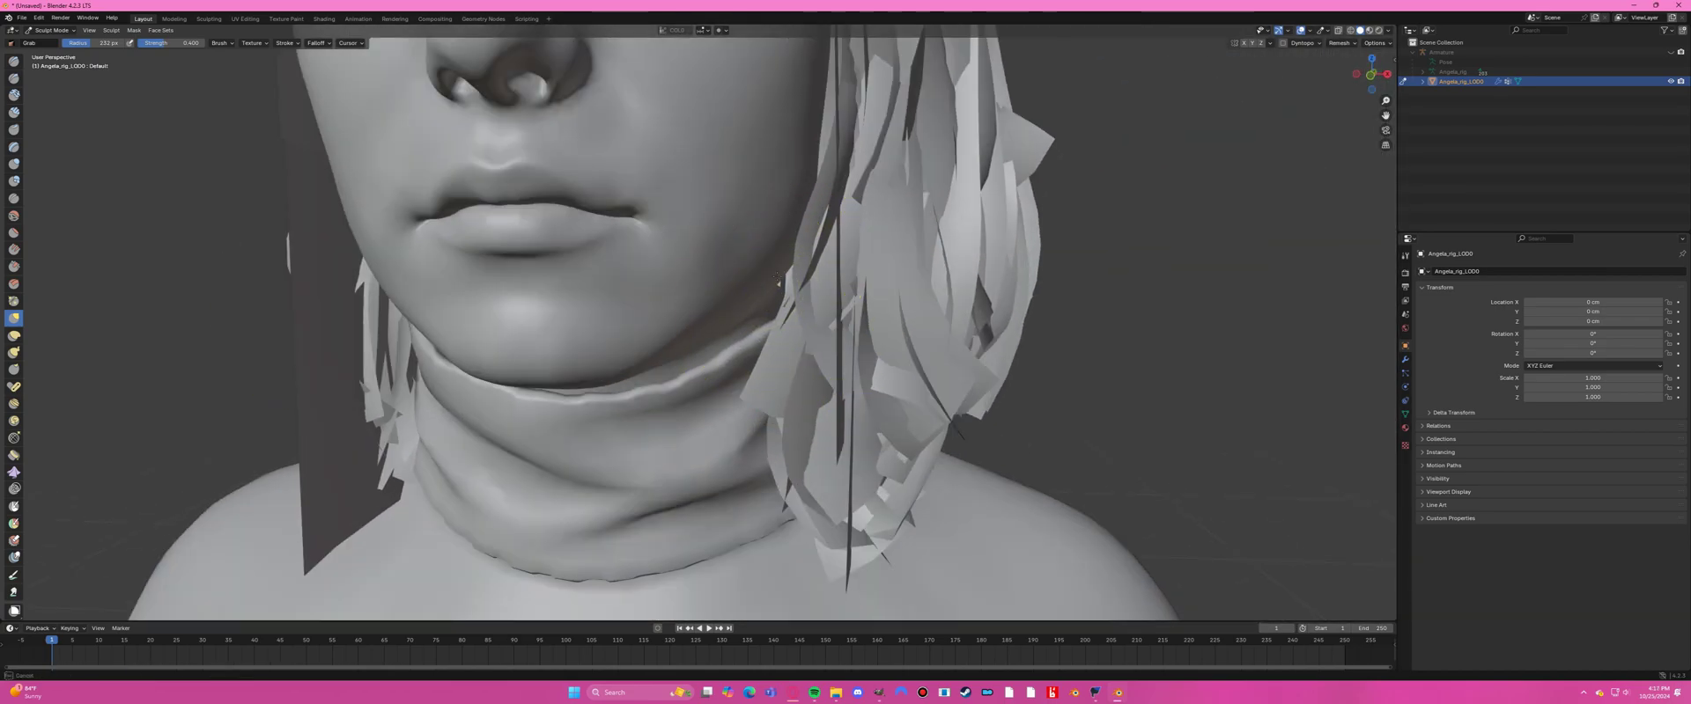
scroll(778, 281, "down", 5)
scroll(616, 299, "up", 4)
mouse_move(616, 299)
middle_mouse_down()
mouse_move(510, 335)
mouse_move(744, 369)
middle_mouse_up()
scroll(510, 334, "up", 2)
scroll(529, 370, "down", 5)
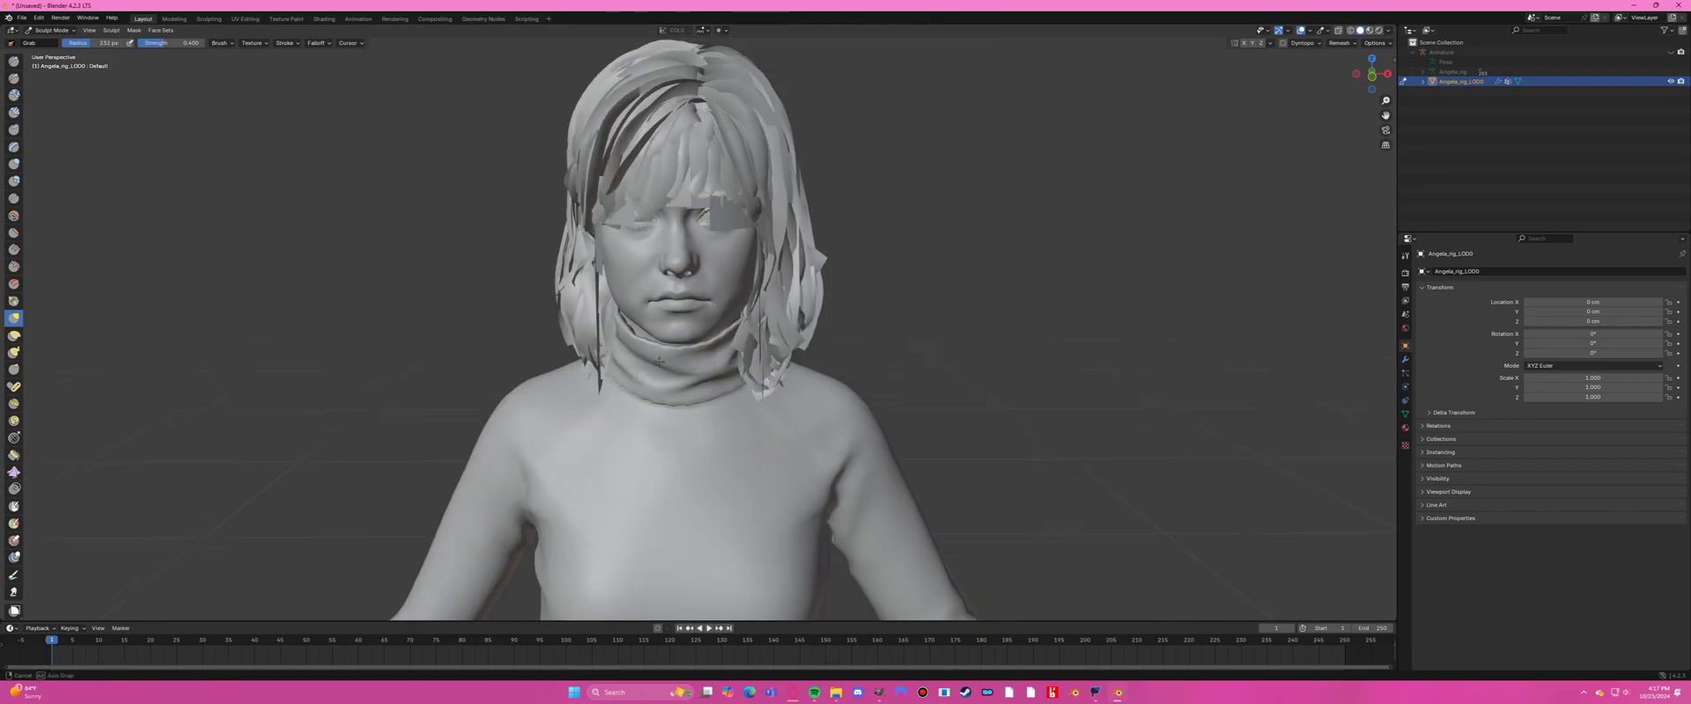
scroll(537, 373, "up", 4)
scroll(546, 377, "down", 2)
scroll(546, 377, "up", 5)
mouse_move(604, 332)
middle_mouse_down()
mouse_move(698, 332)
mouse_move(783, 399)
middle_mouse_up()
scroll(699, 332, "down", 4)
scroll(783, 399, "up", 2)
scroll(784, 399, "up", 2)
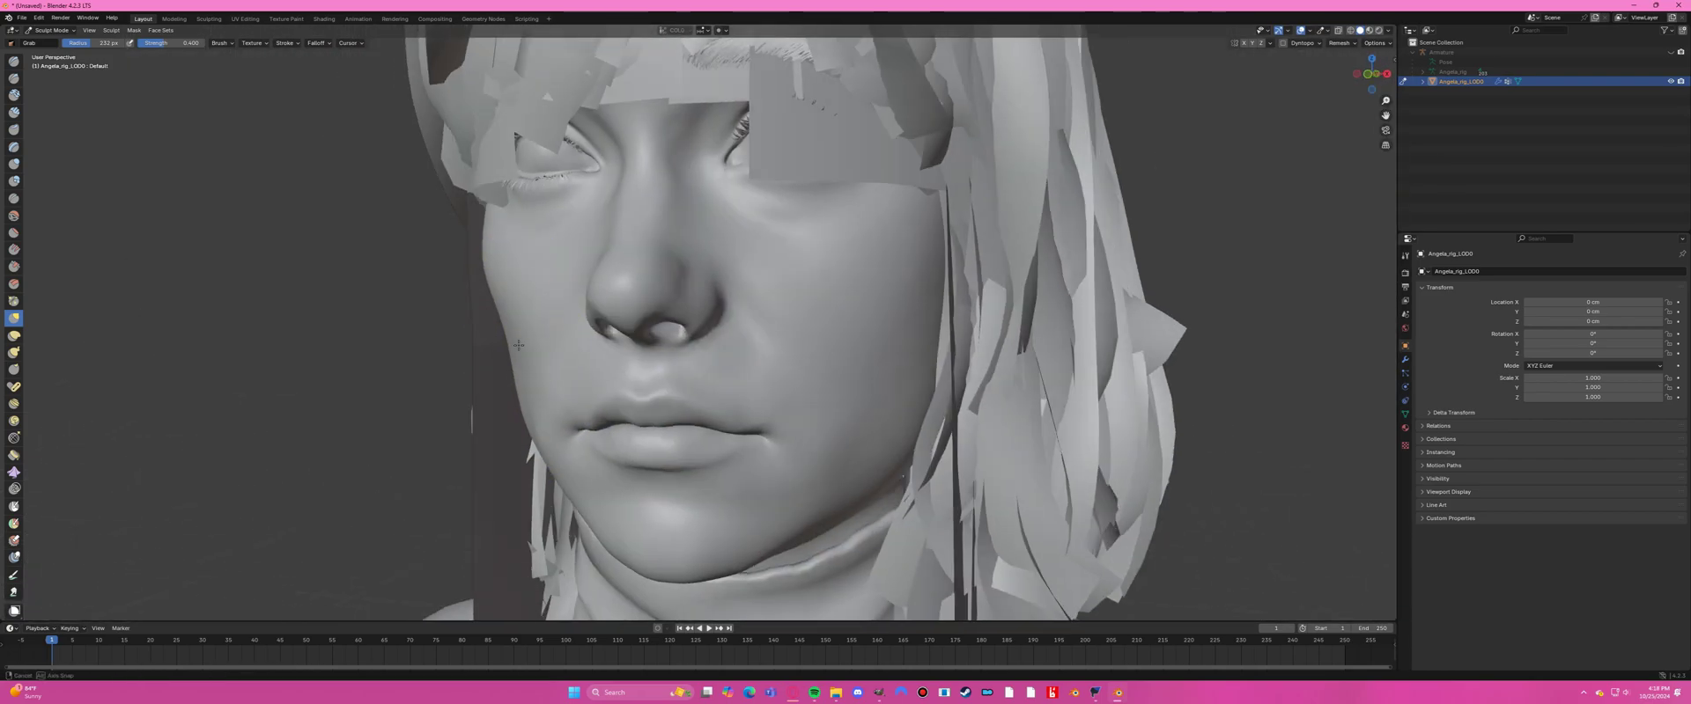
Reshape the cheeks and the overall face contour with the Grab brush.
middle_click_drag(484, 377, 902, 359)
scroll(902, 359, "up", 2)
scroll(906, 343, "down", 4)
scroll(875, 415, "up", 4)
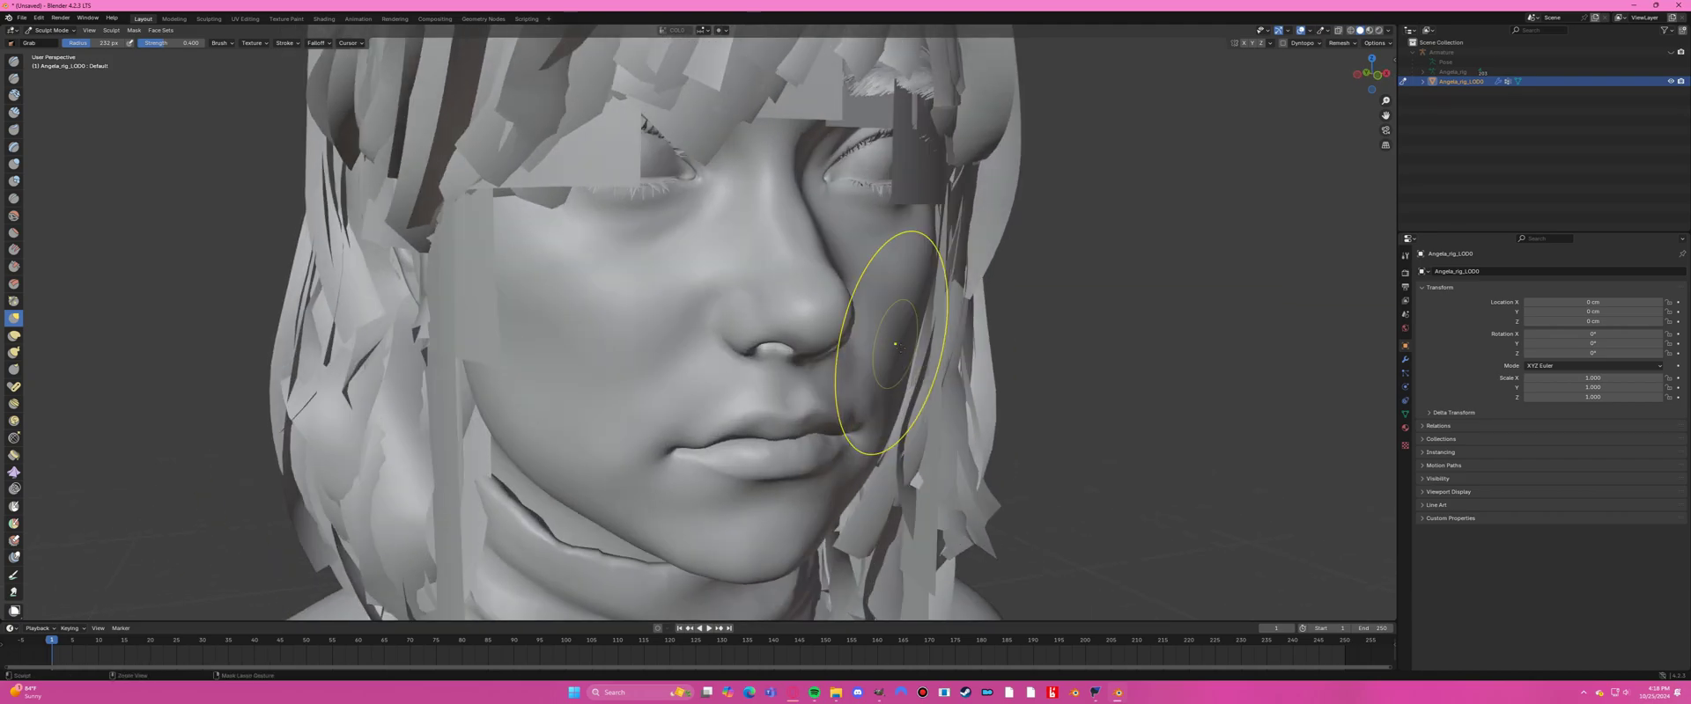
scroll(875, 415, "down", 4)
mouse_move(875, 414)
middle_mouse_down()
mouse_move(753, 376)
mouse_move(660, 529)
mouse_move(679, 321)
middle_mouse_up()
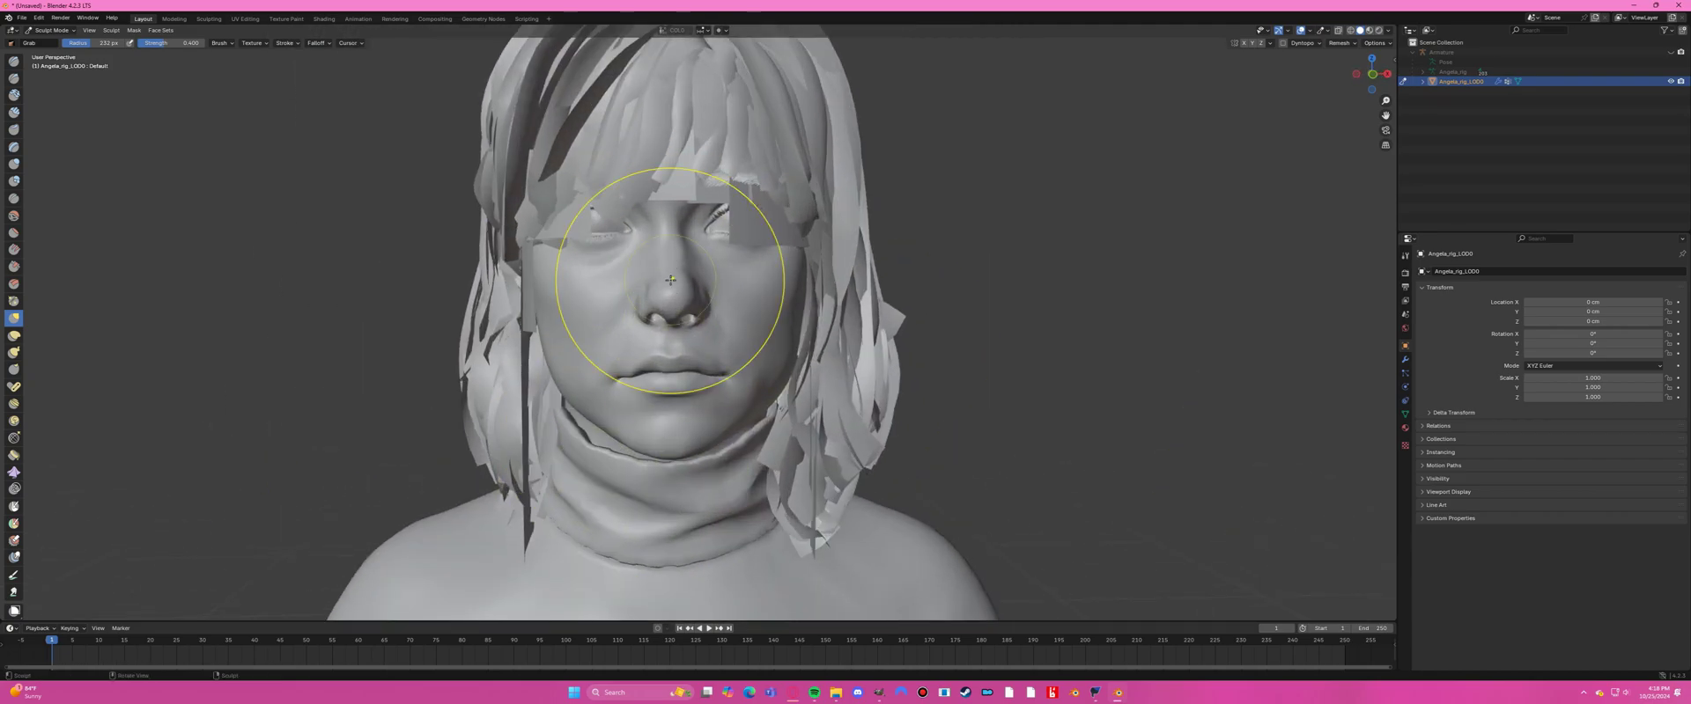
Return to Object Mode, unhide the armature, and select it together with the Angela_rig_LOD0 mesh.
scroll(664, 420, "down", 2)
mouse_move(664, 420)
middle_mouse_down()
mouse_move(736, 396)
mouse_move(876, 297)
mouse_move(377, 76)
middle_mouse_up()
scroll(377, 76, "down", 3)
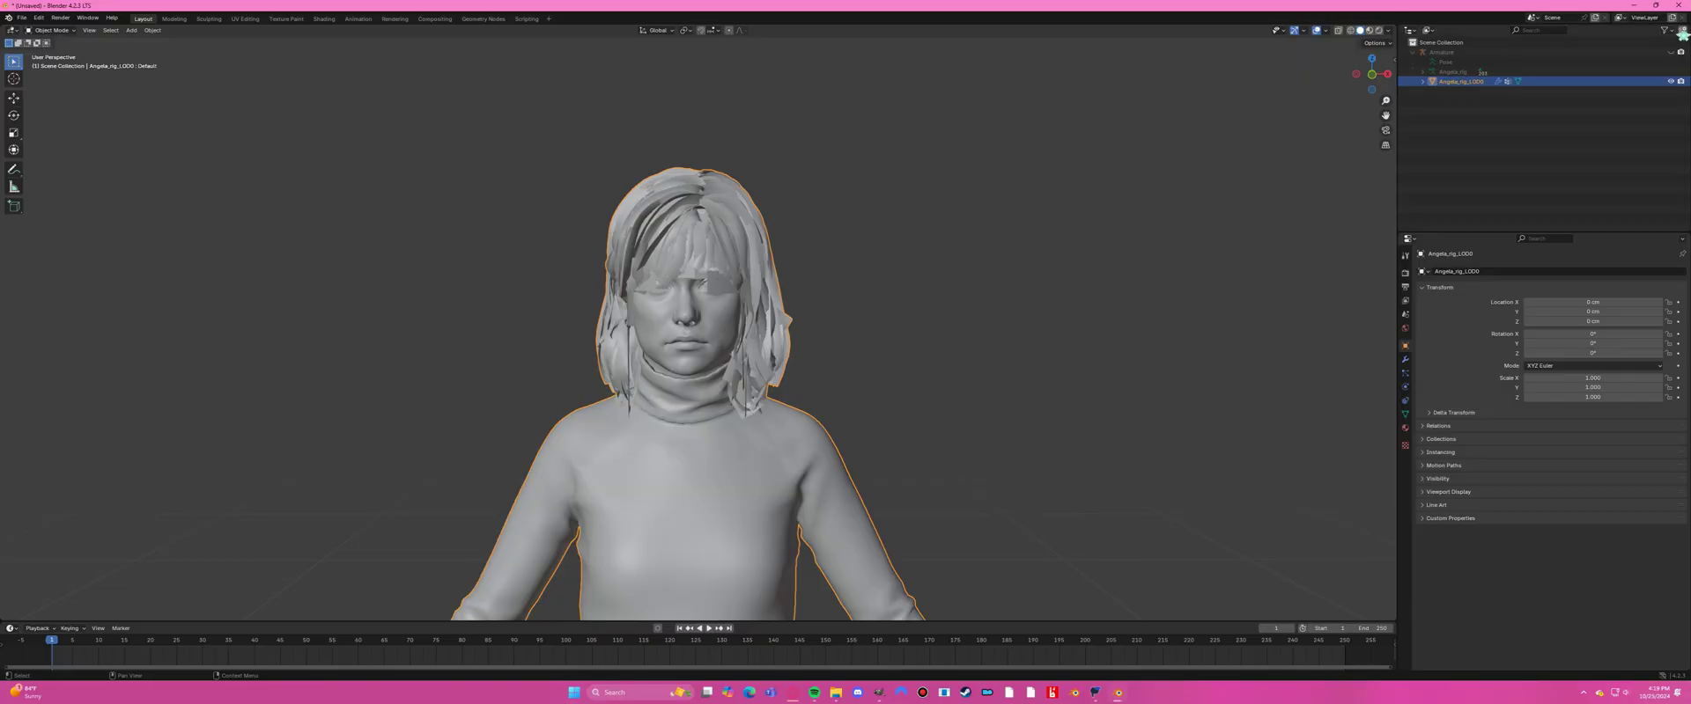
left_click(1671, 52)
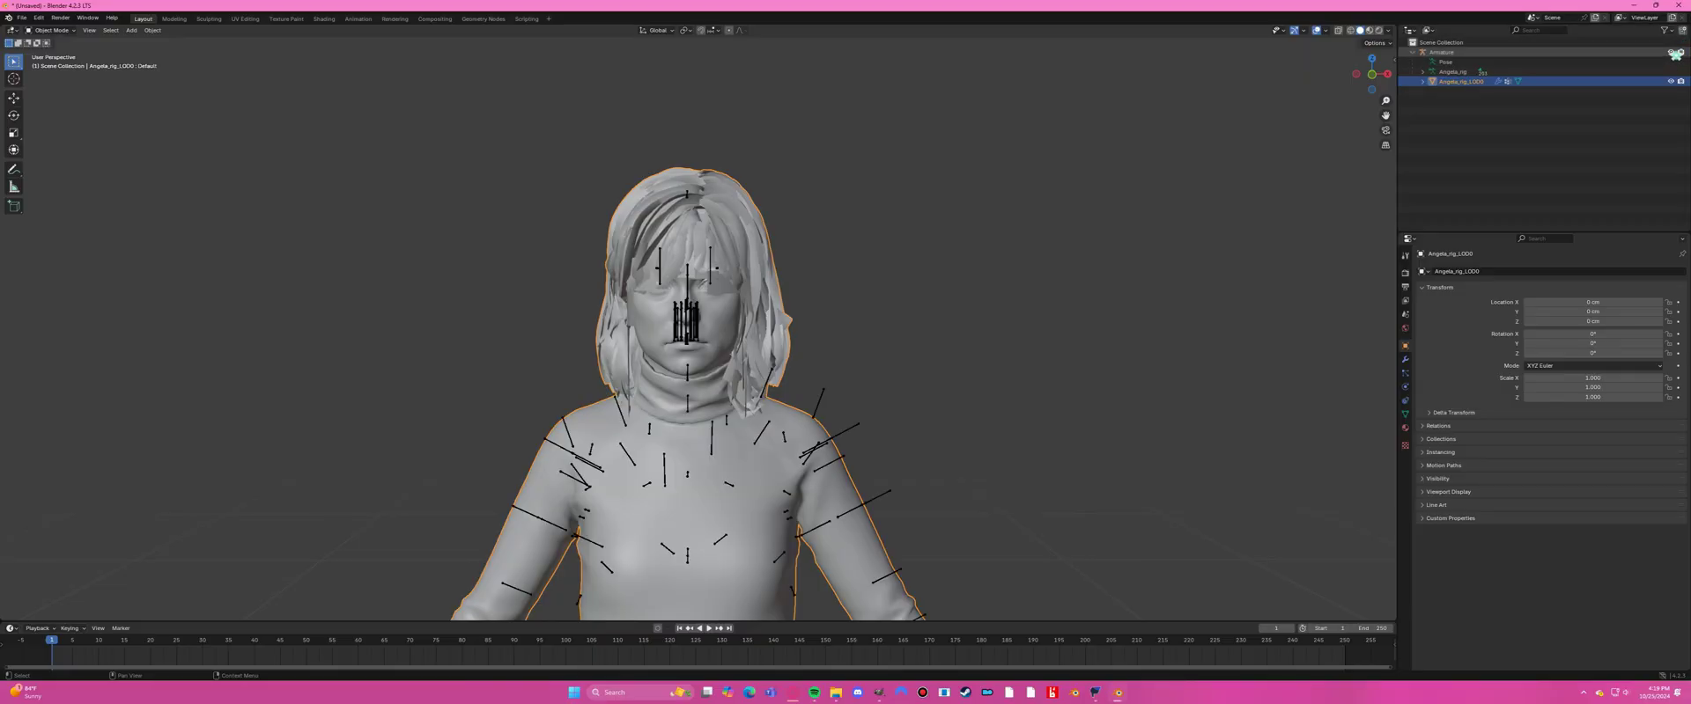
left_click(1483, 54)
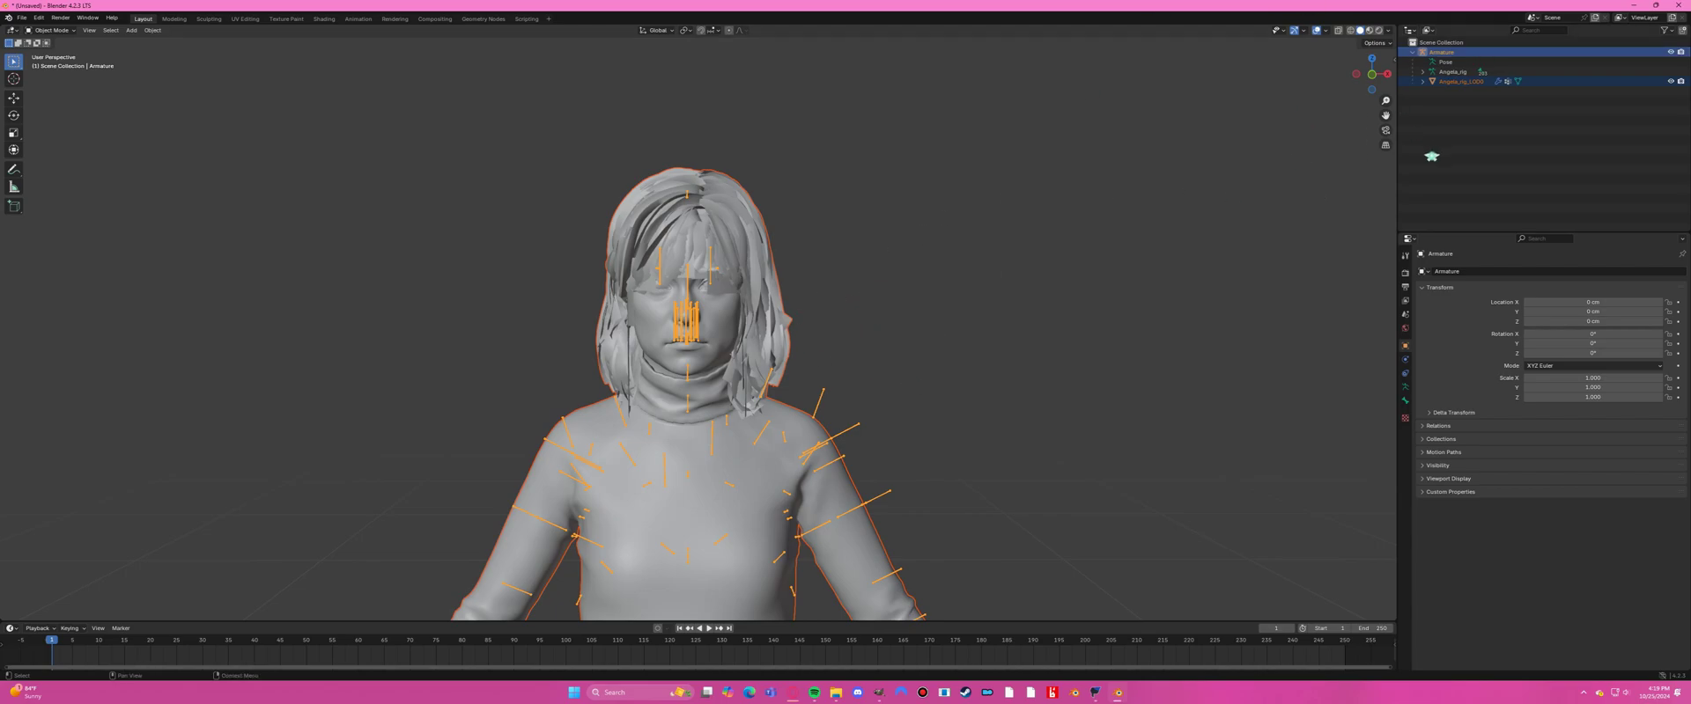
left_click(1486, 81)
Start an FBX export of the selected objects only, targeting Angela_rig.fbx in the C:\FModel folder.
middle_click_drag(861, 290, 866, 124, "shift")
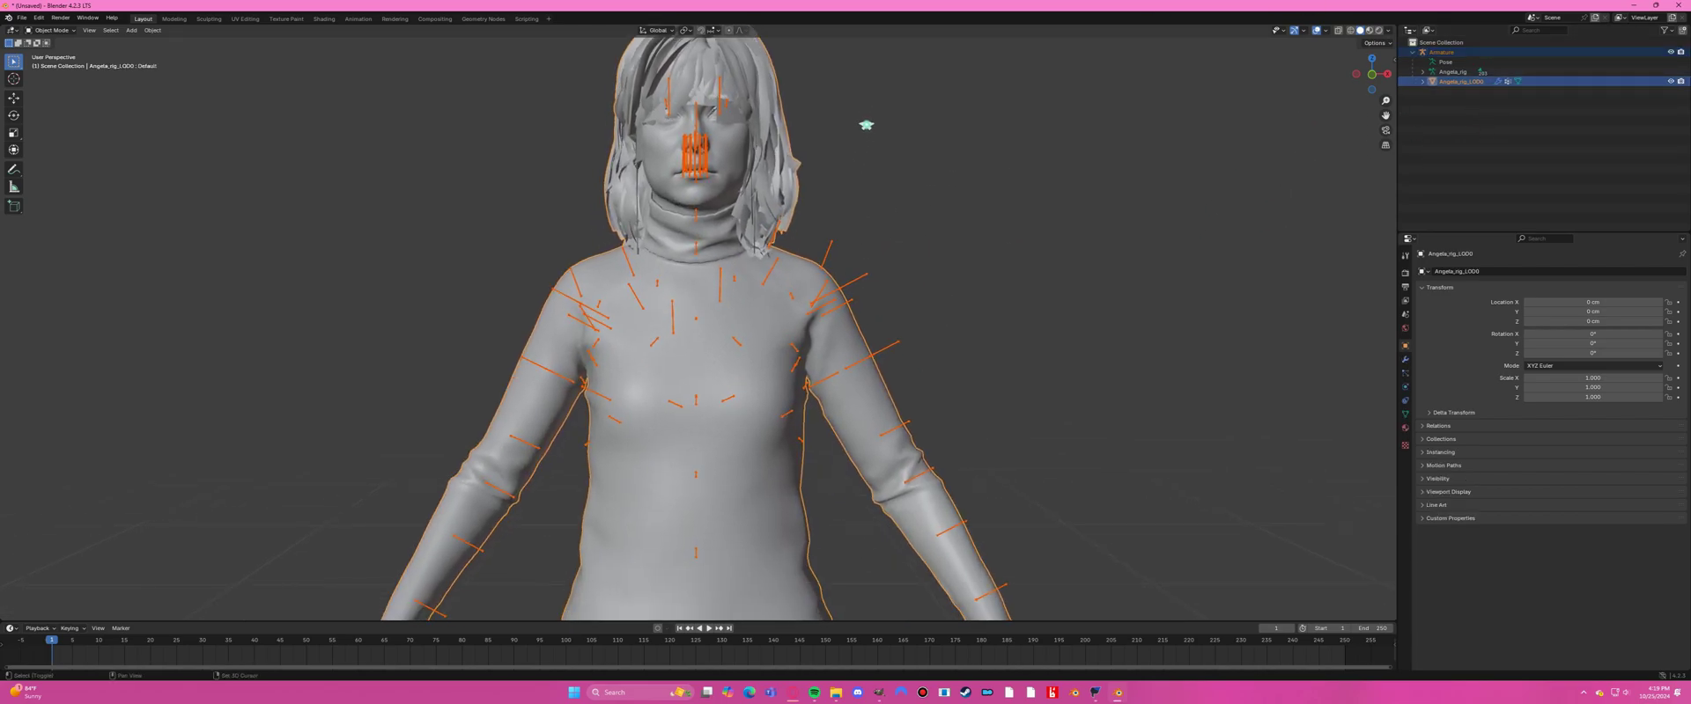
scroll(846, 193, "down", 5)
middle_click_drag(826, 252, 700, 359)
left_click(22, 19)
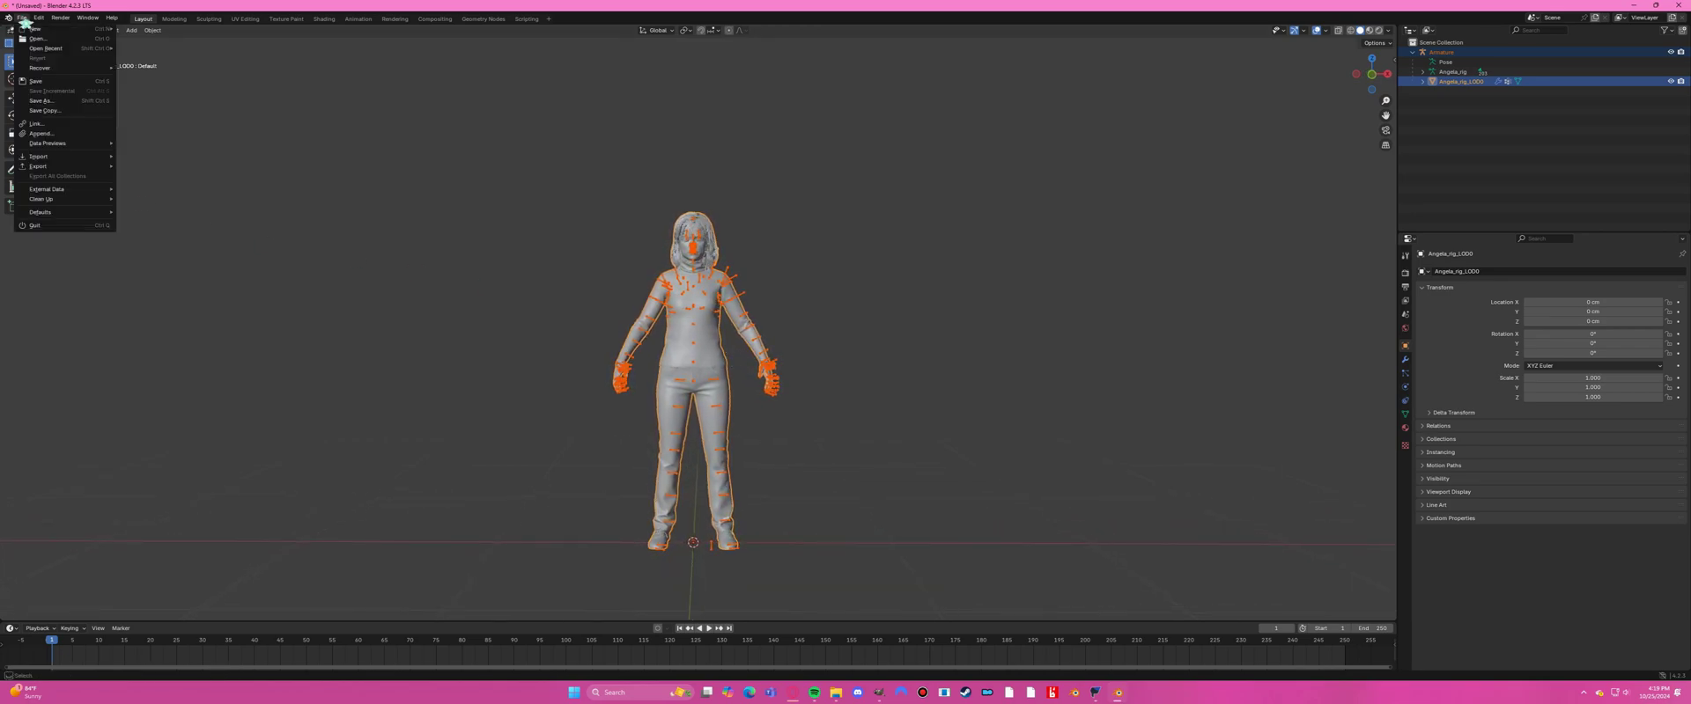
mouse_move(40, 167)
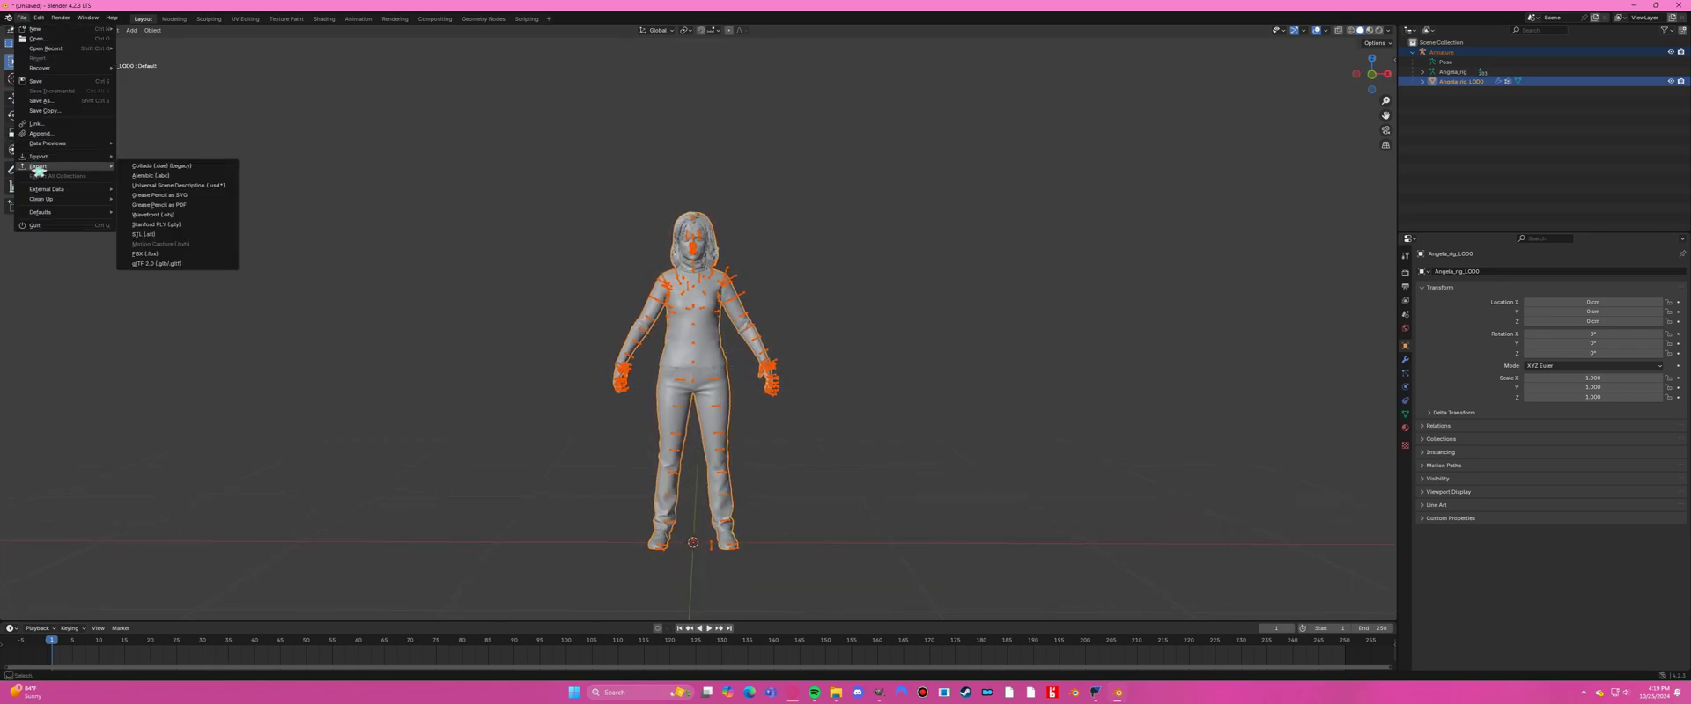
left_click(135, 256)
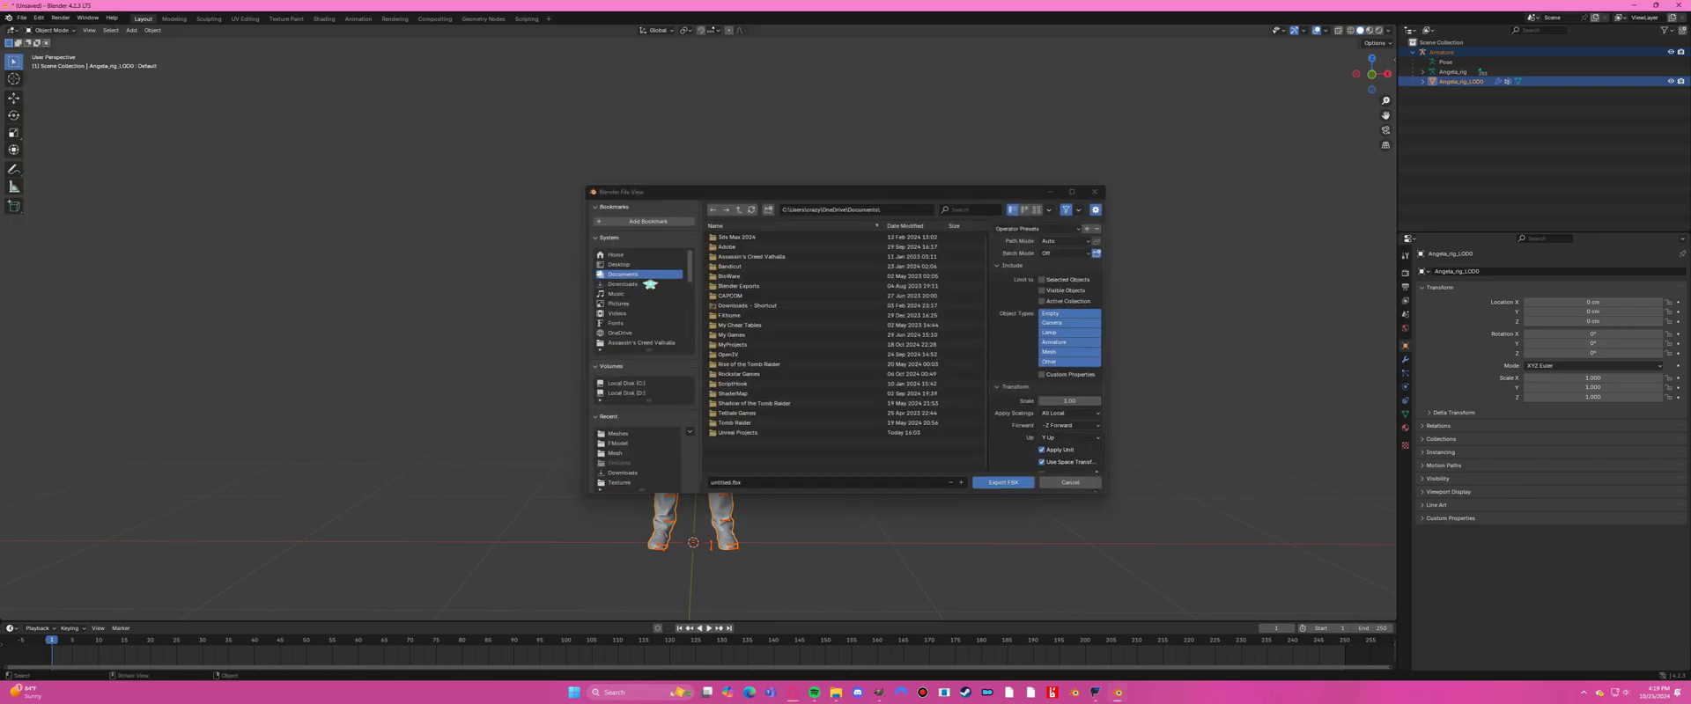
left_click(627, 383)
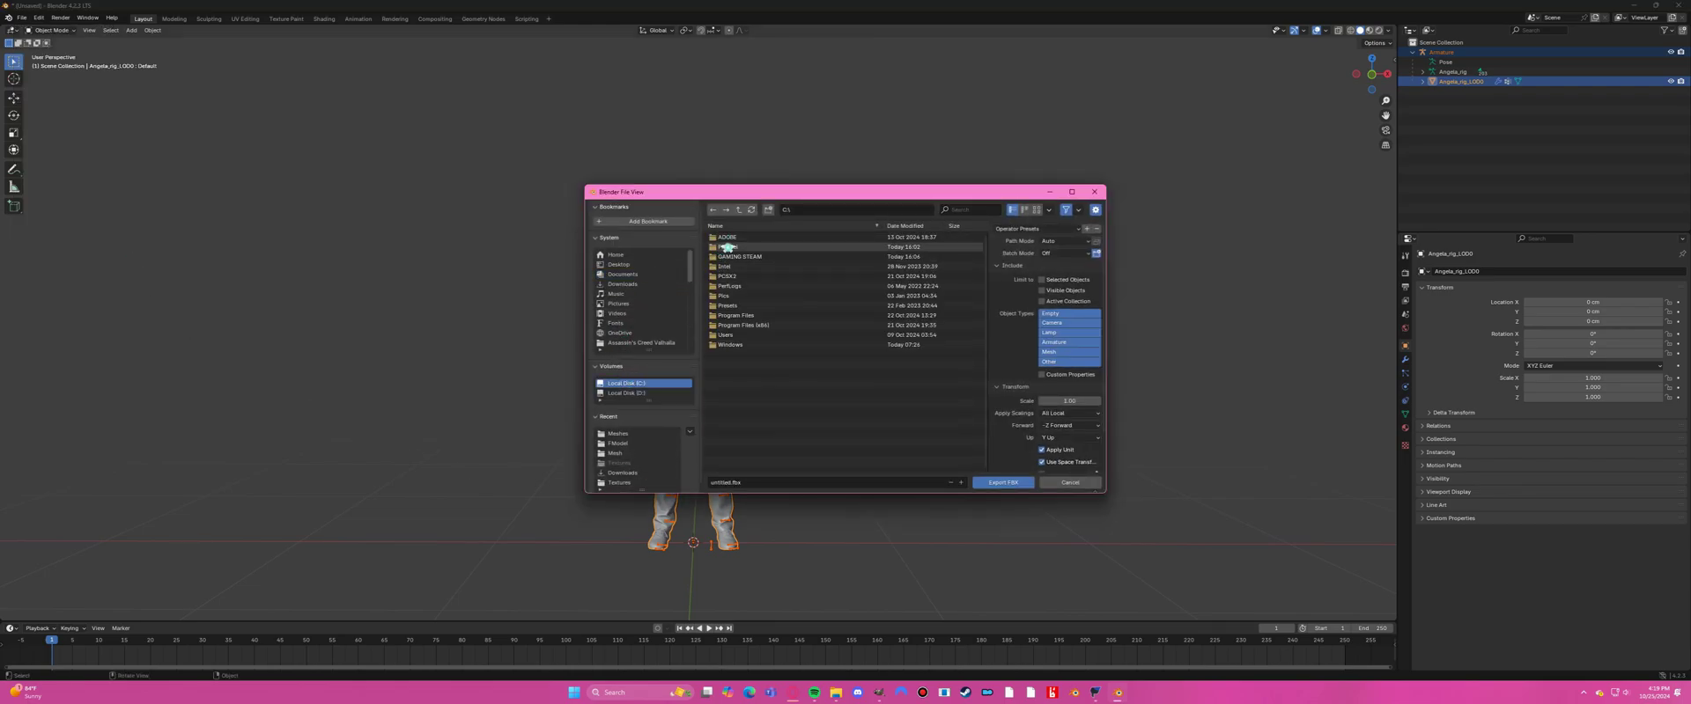
double_click(738, 268)
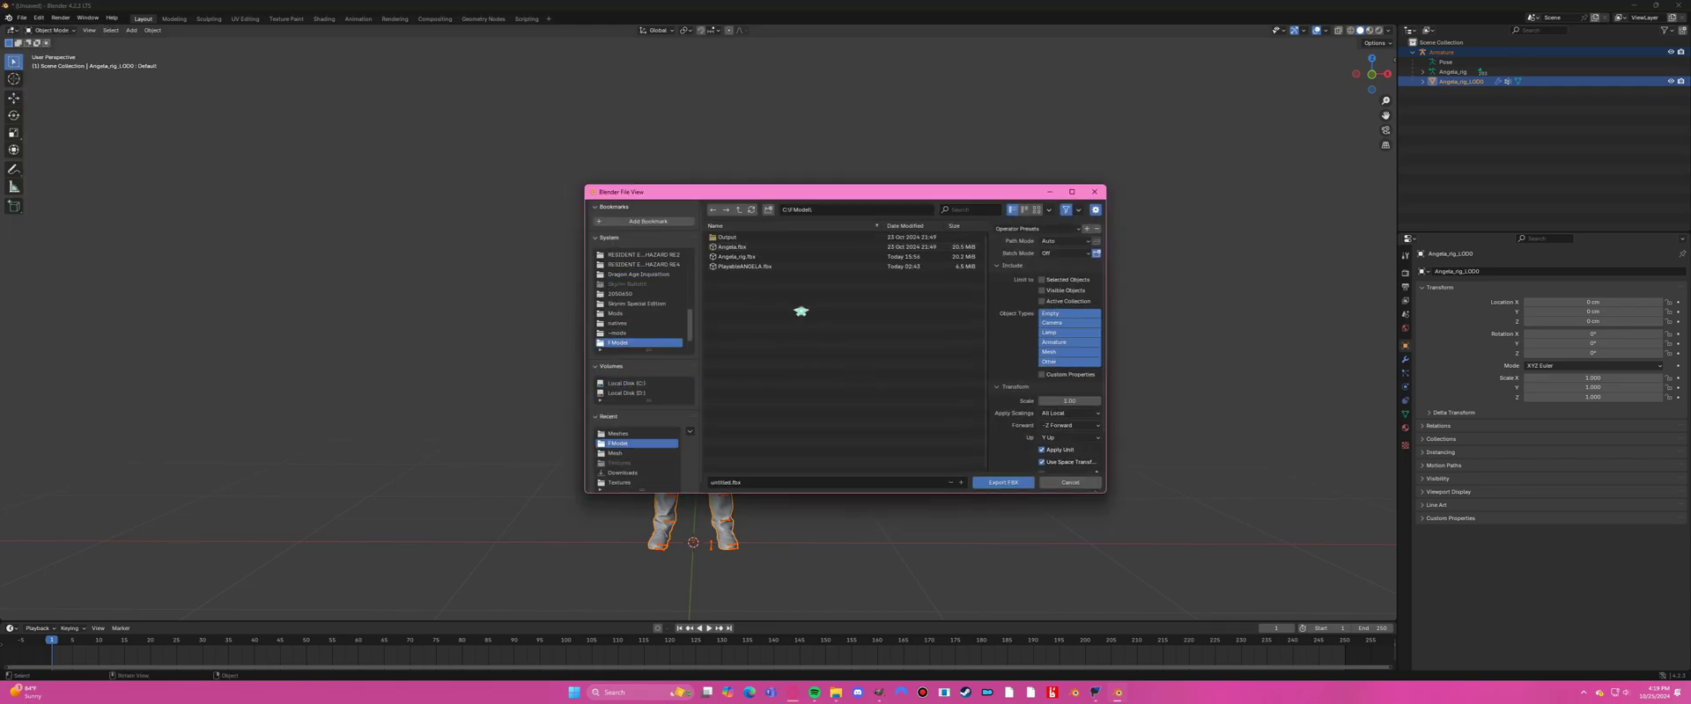
left_click(728, 258)
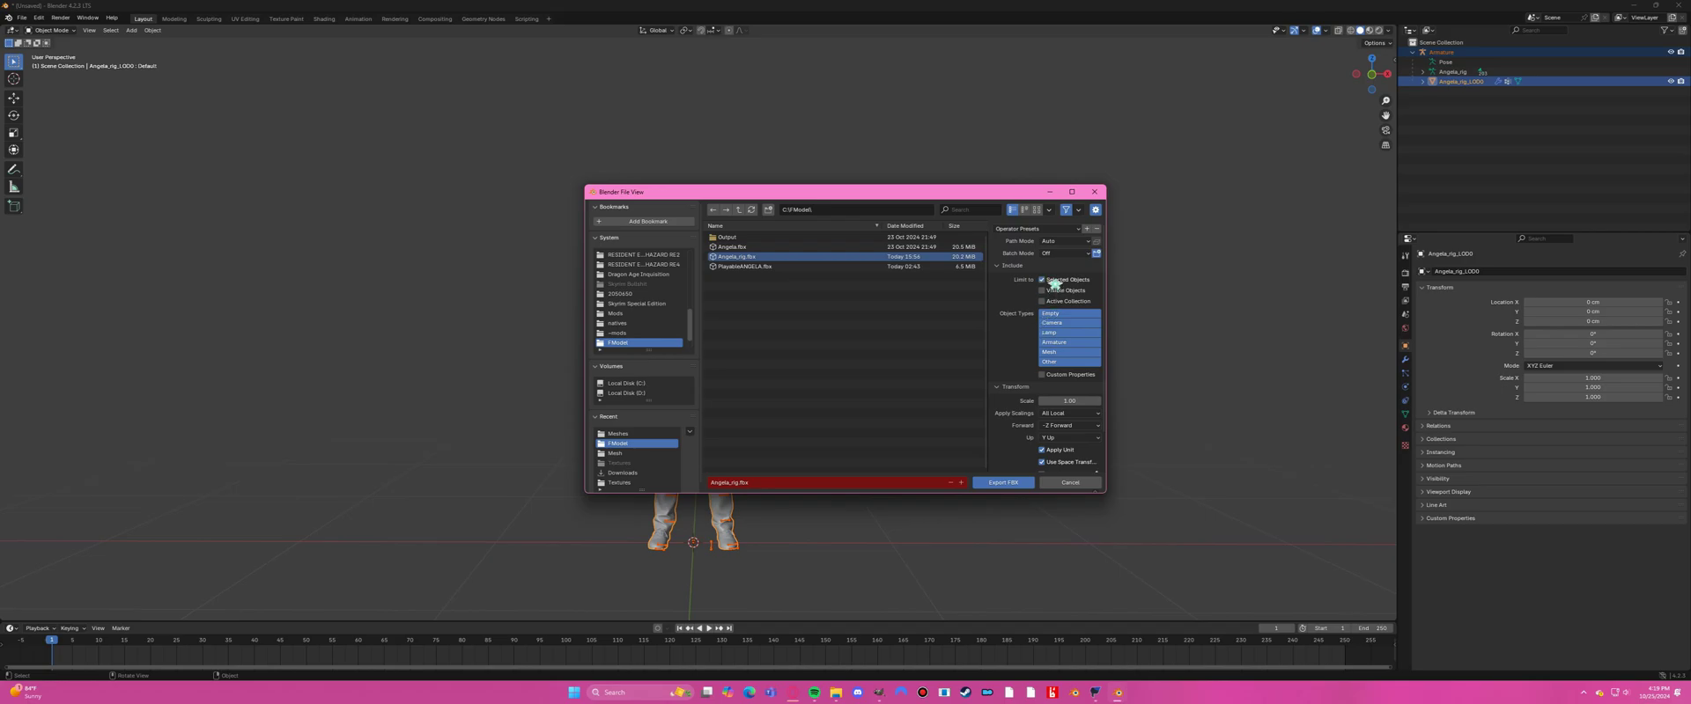
Set the FBX geometry export to Face smoothing and disable Apply Modifiers.
scroll(1001, 373, "down", 1)
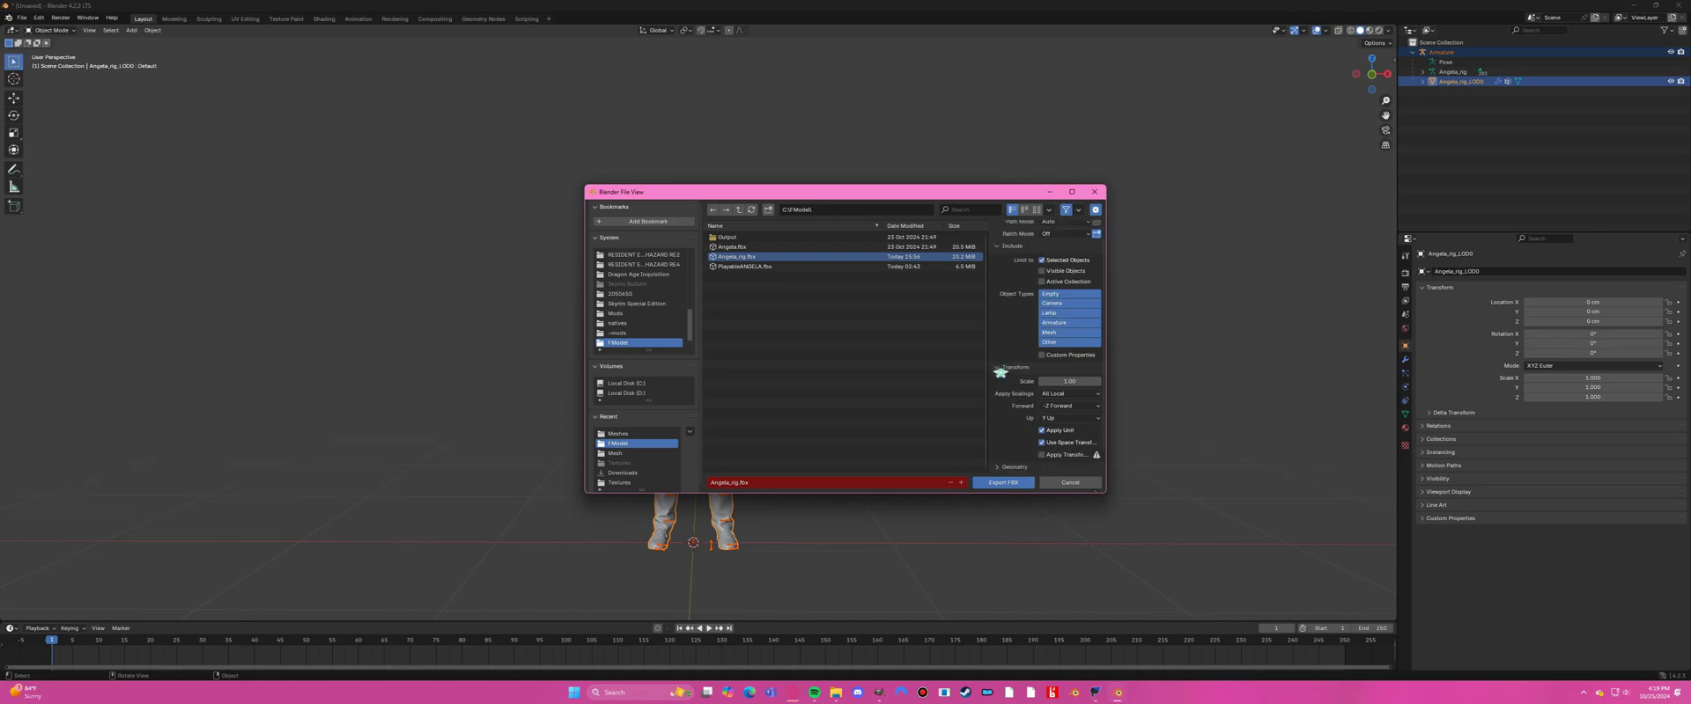
scroll(1000, 373, "down", 1)
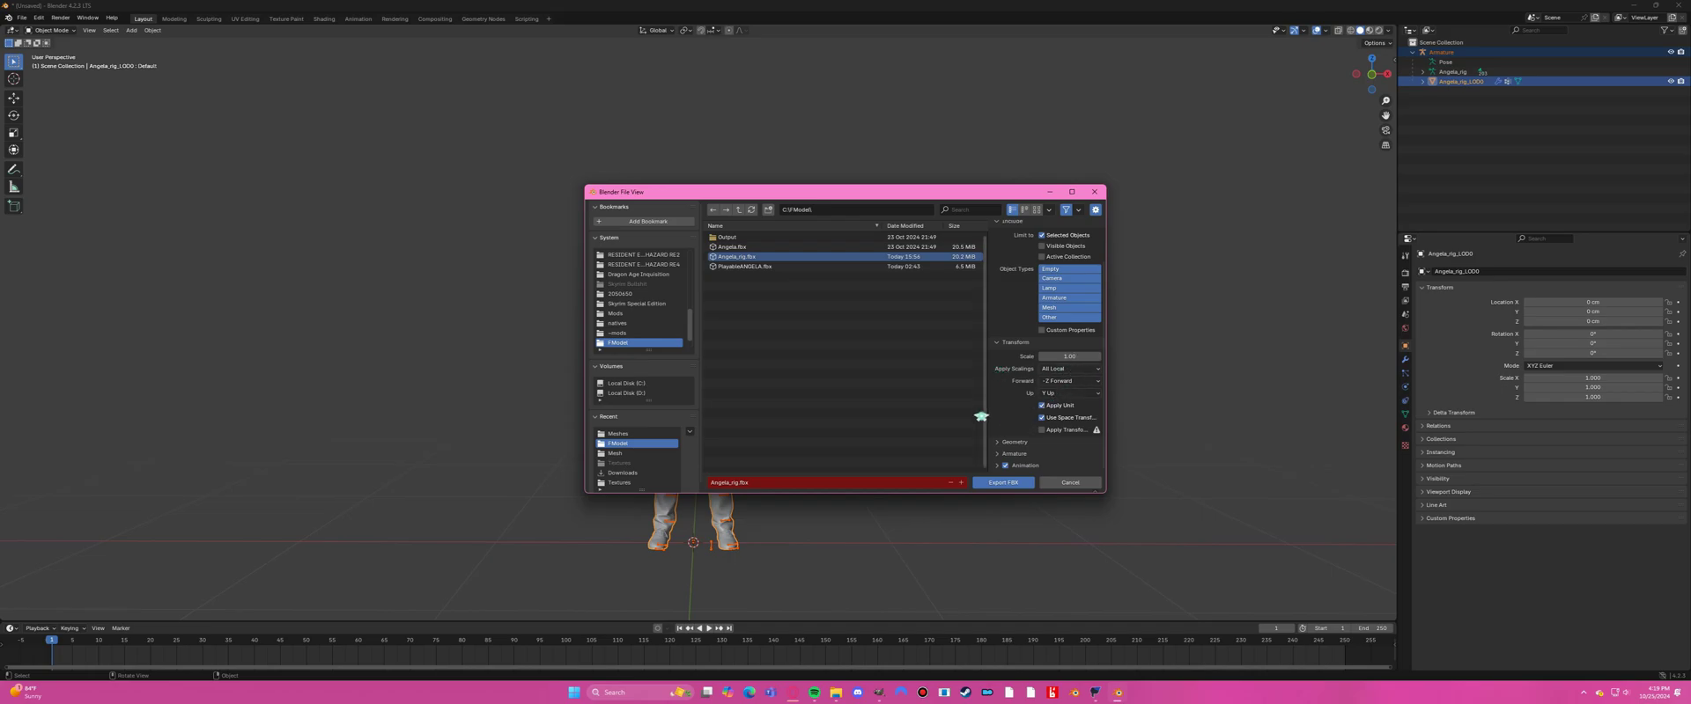
left_click(1004, 442)
scroll(1004, 457, "down", 4)
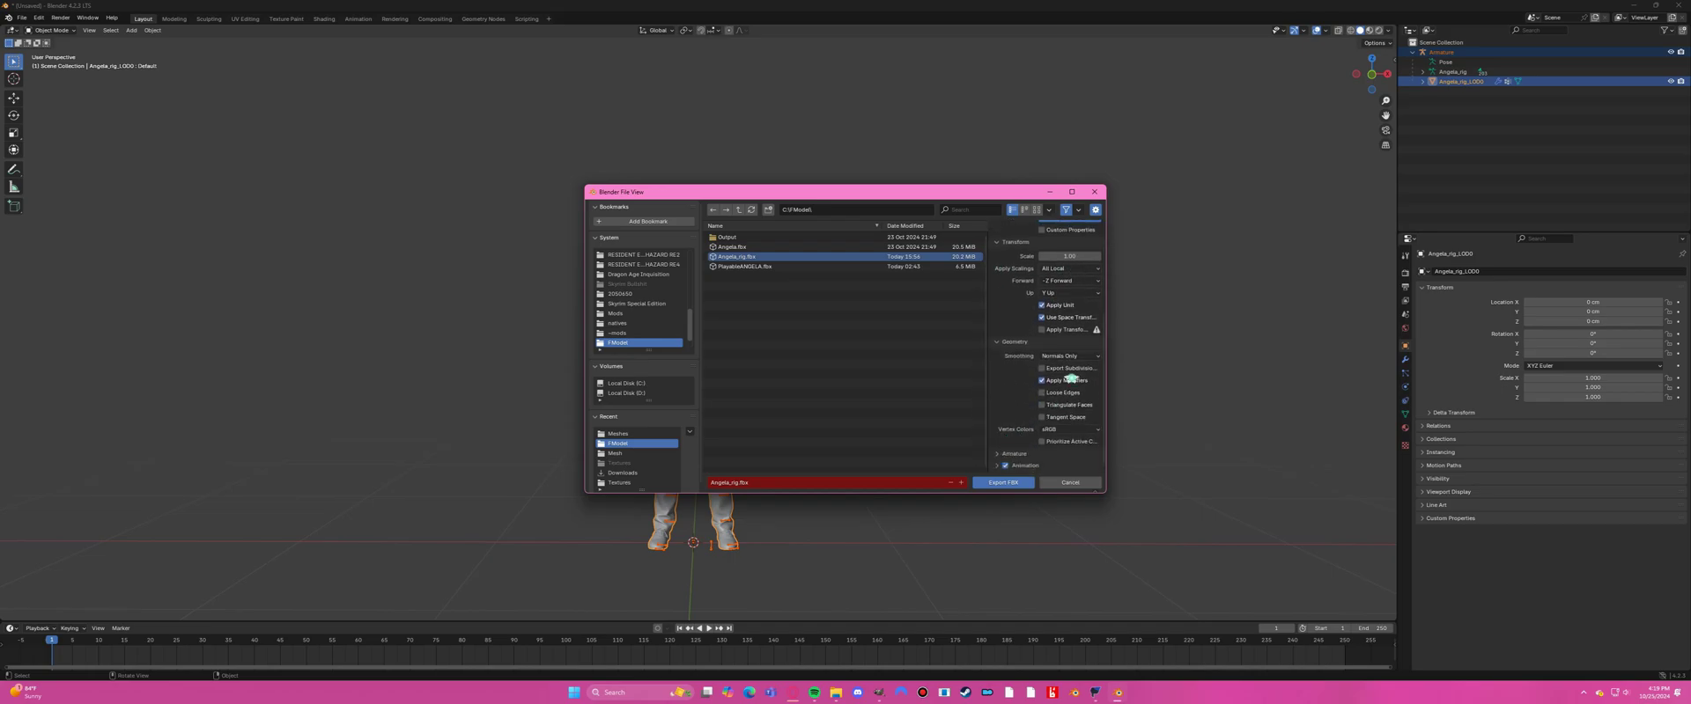
left_click(1069, 355)
left_click(1072, 378)
Expand the armature export options, exclude animation, and export the FBX over Angela_rig.fbx.
left_click(995, 454)
scroll(1004, 432, "down", 3)
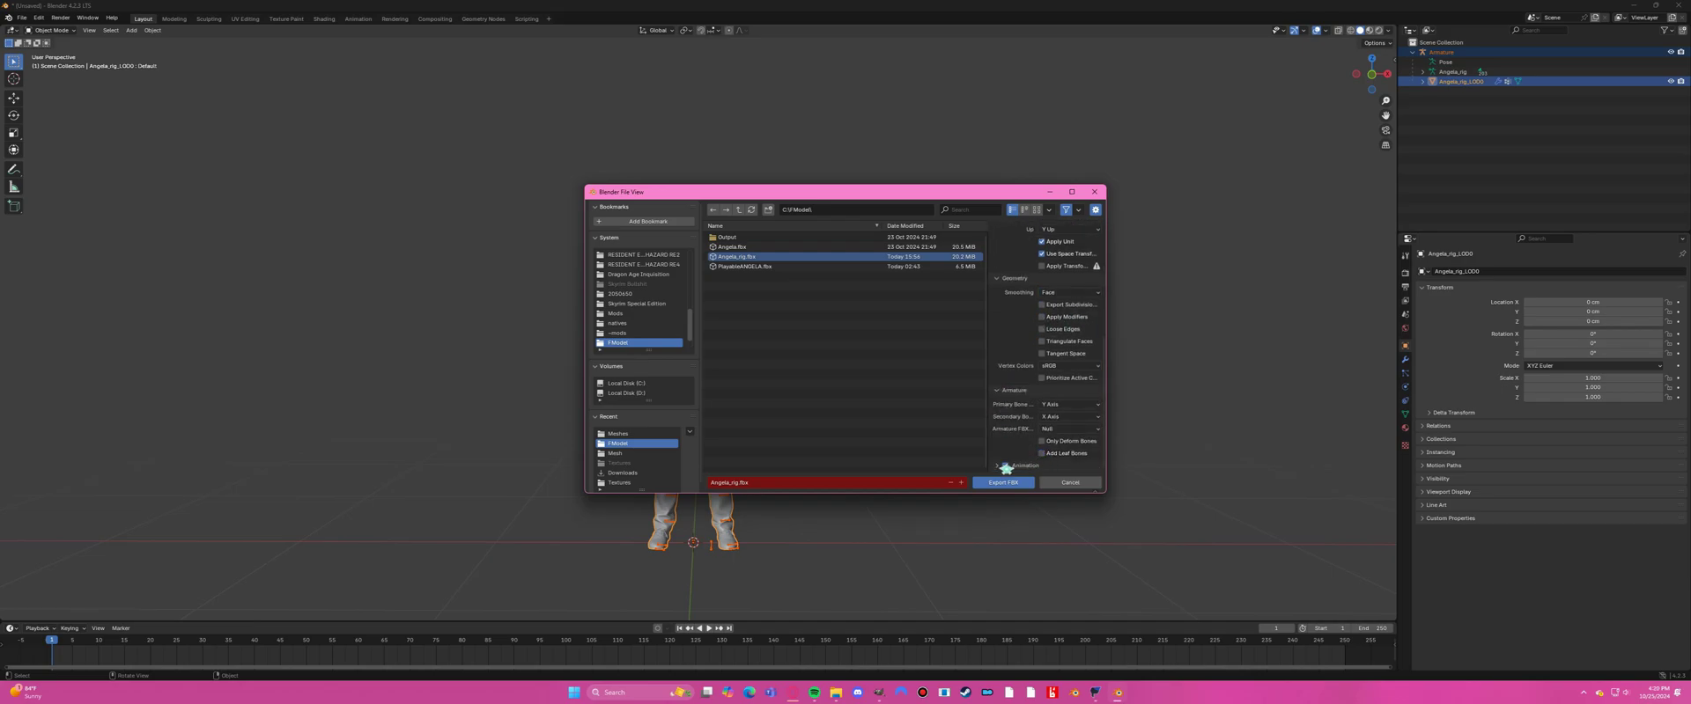
left_click(995, 466)
scroll(998, 430, "down", 3)
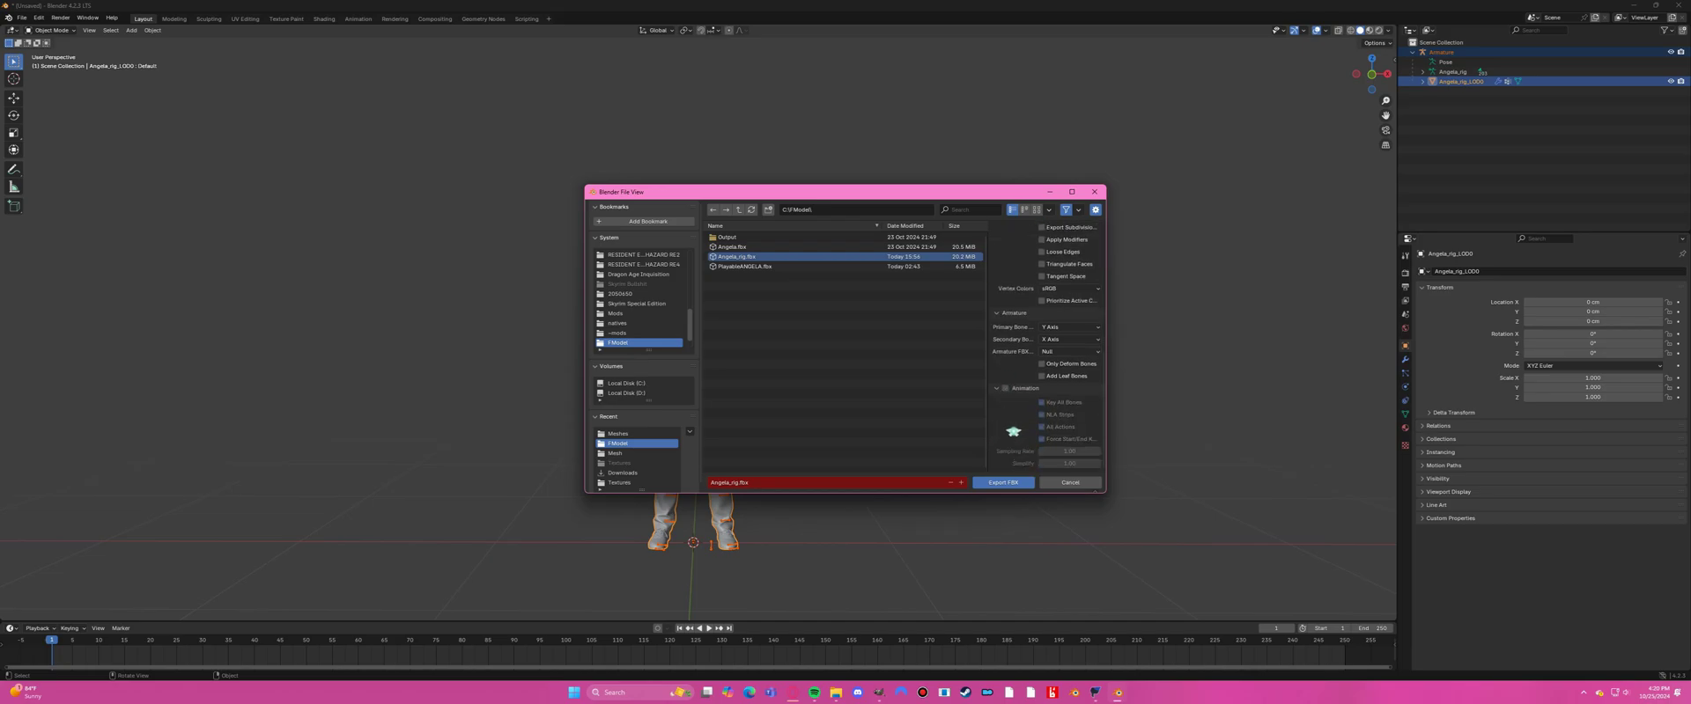
double_click(788, 259)
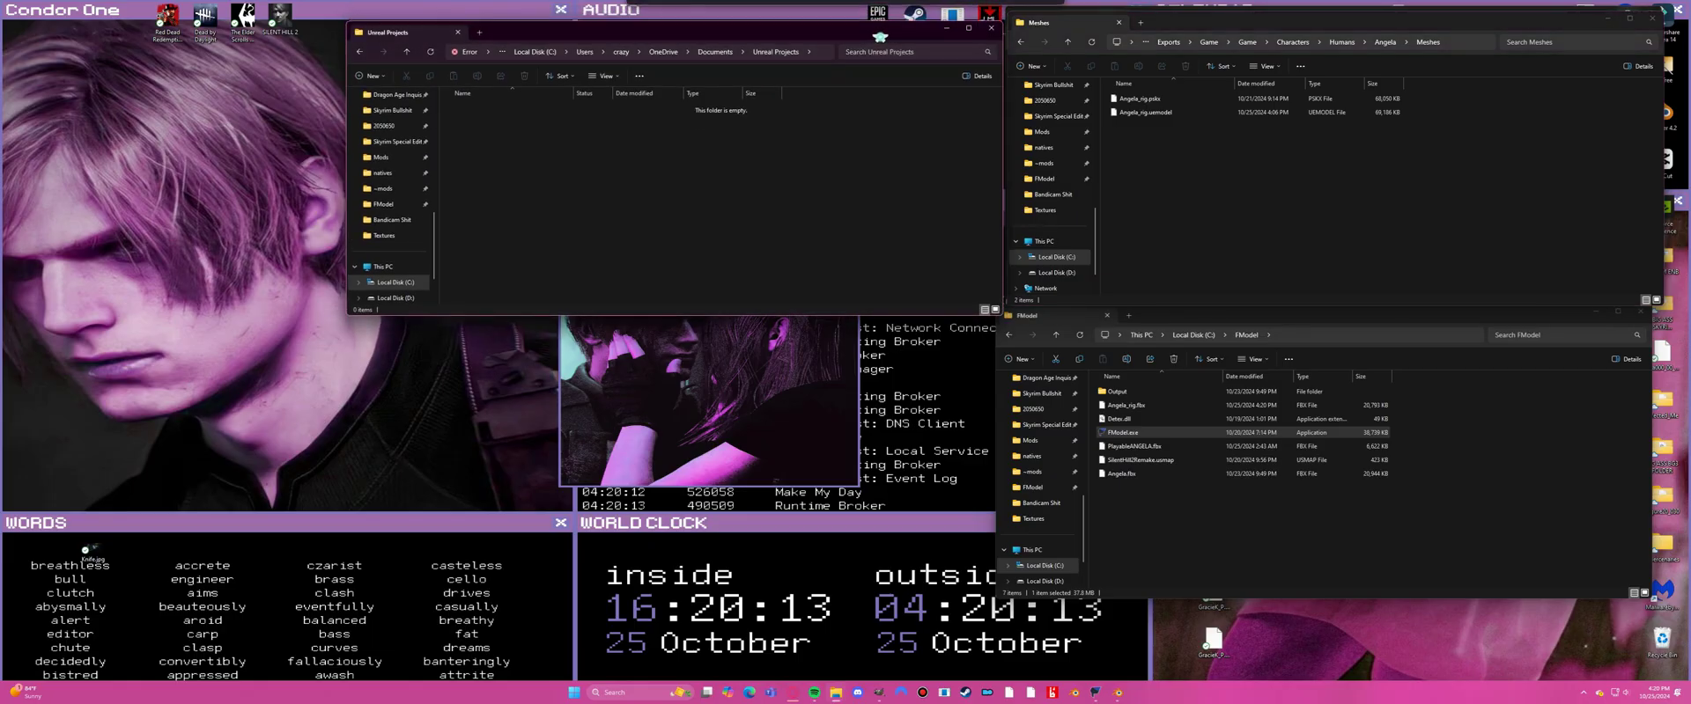
Open the Epic Games Launcher from the desktop and launch Unreal Engine 5.1.1.
left_click_drag(876, 42, 876, 61)
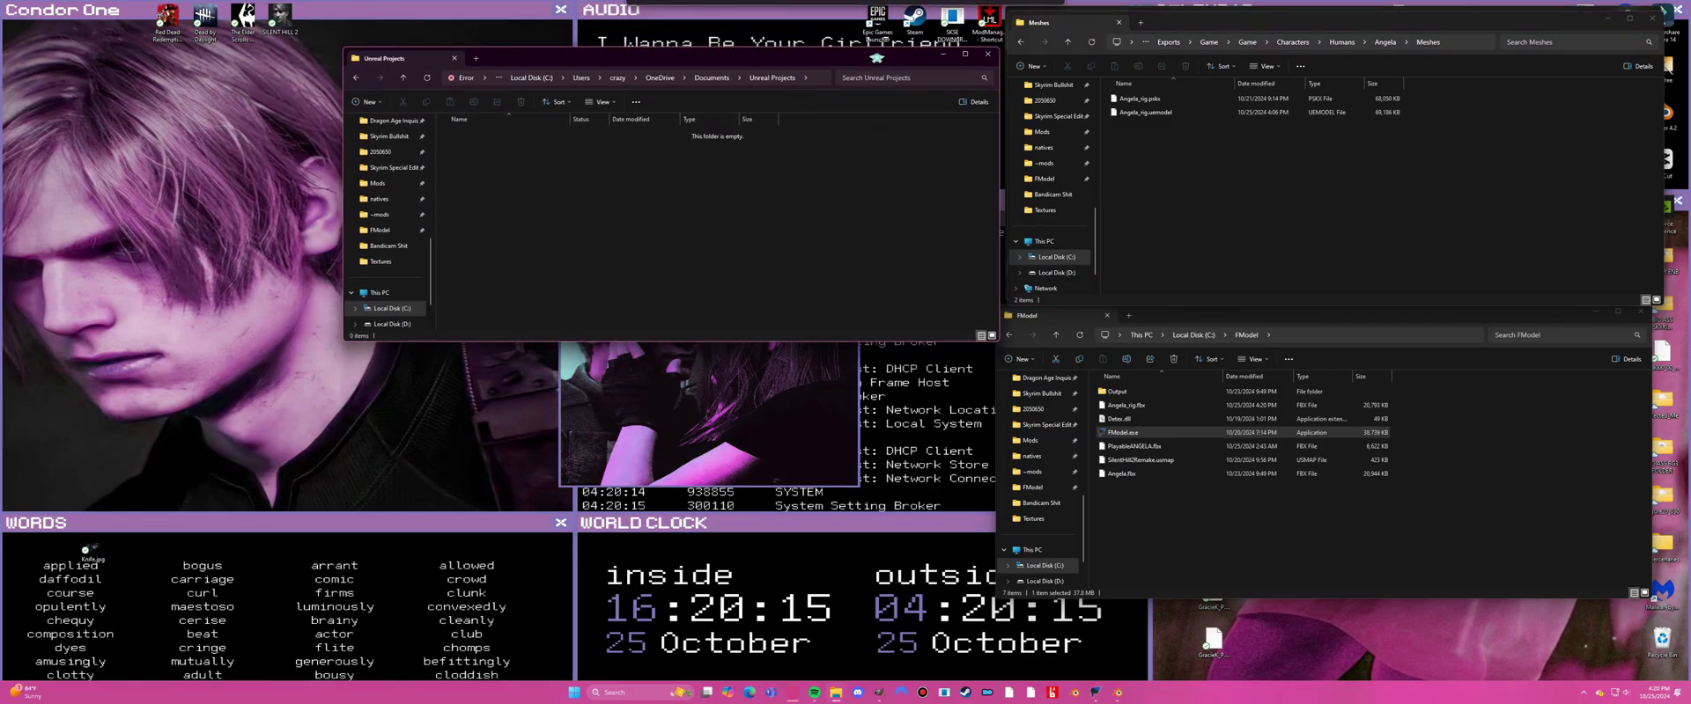
double_click(877, 20)
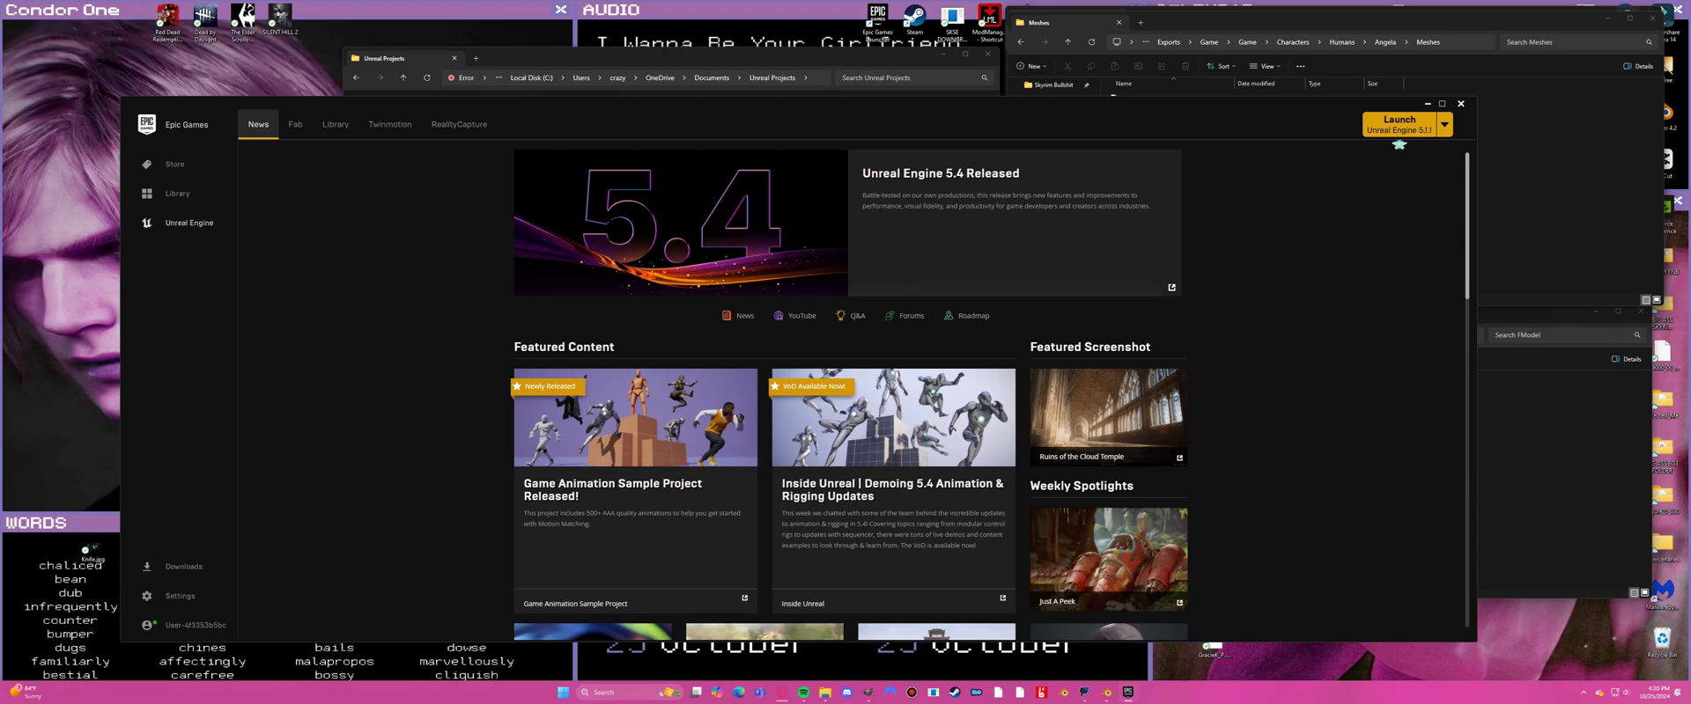
left_click(1444, 124)
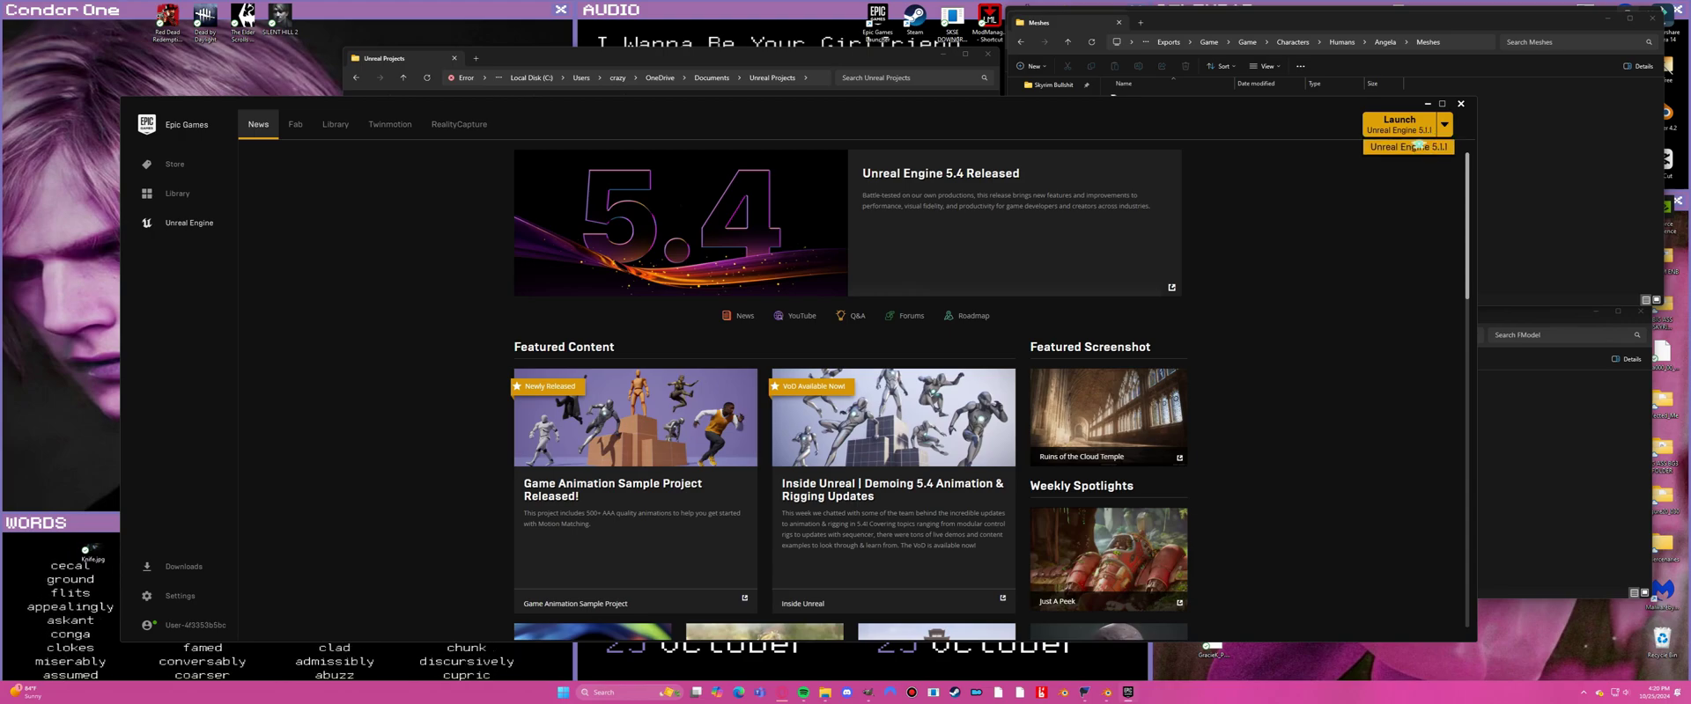
left_click(1419, 147)
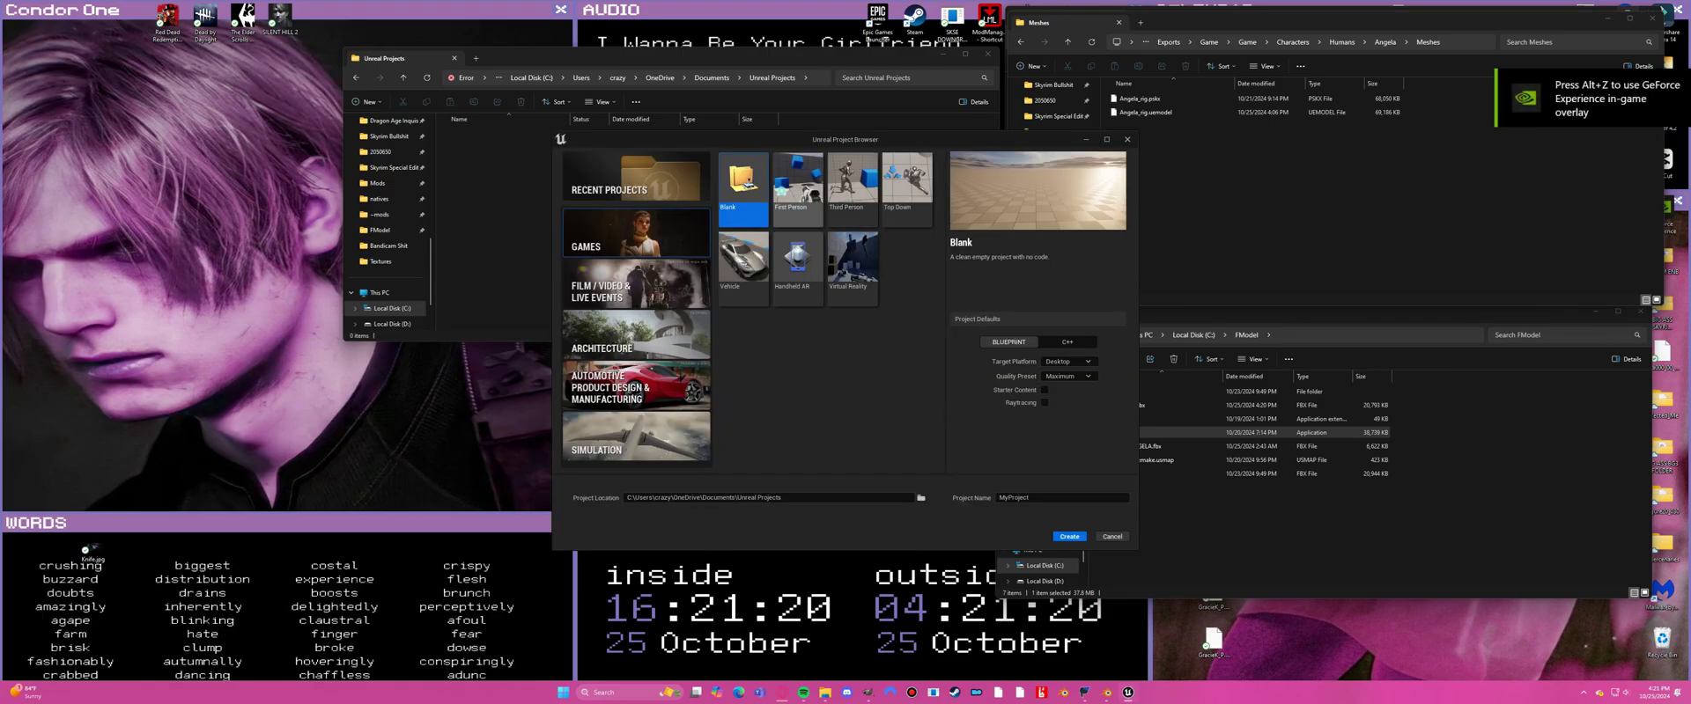
Create a Blank games project named SHProto in the Unreal Projects folder.
double_click(1041, 496)
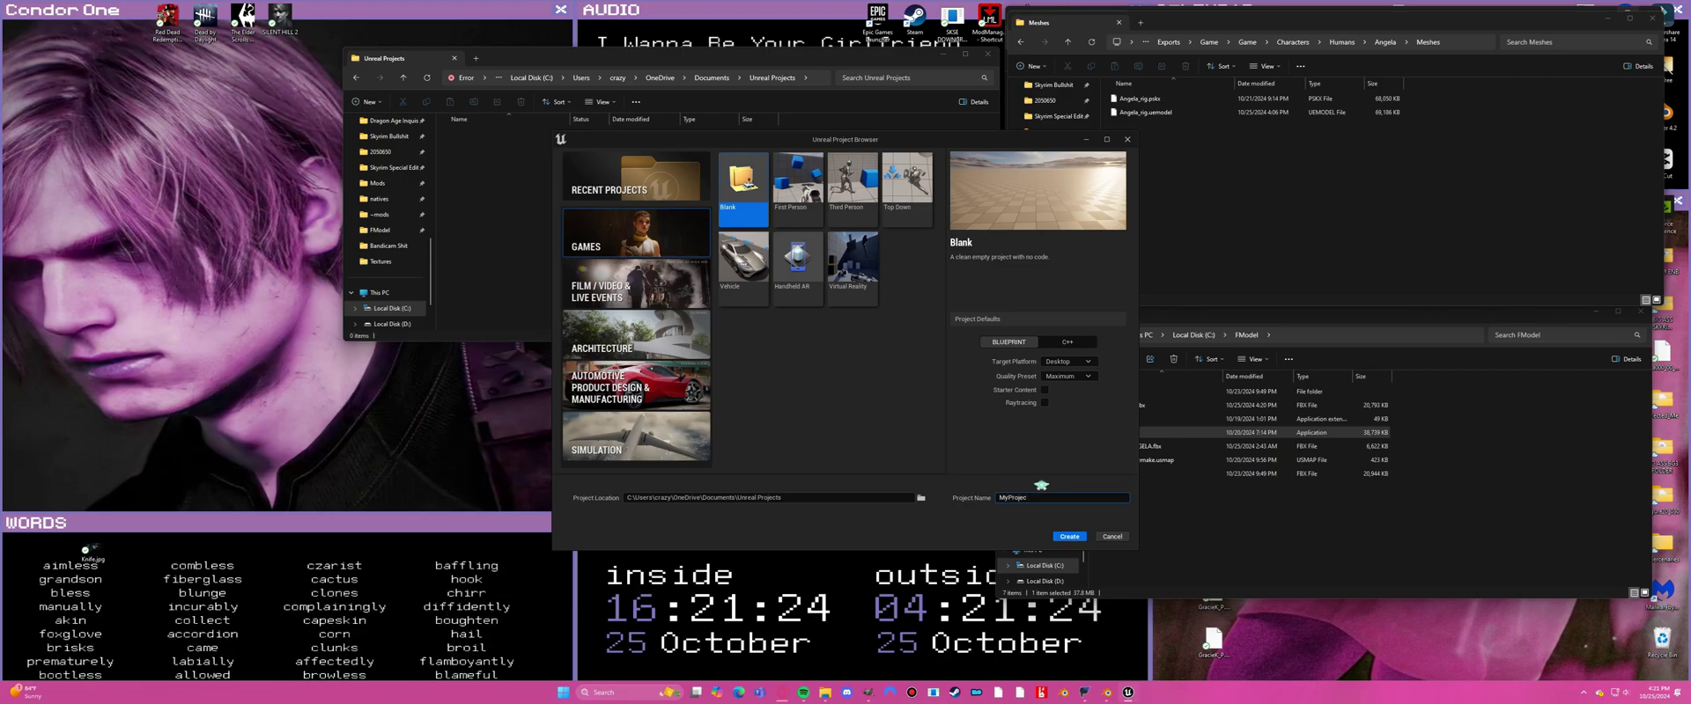
key("BackSpace")
type("SH")
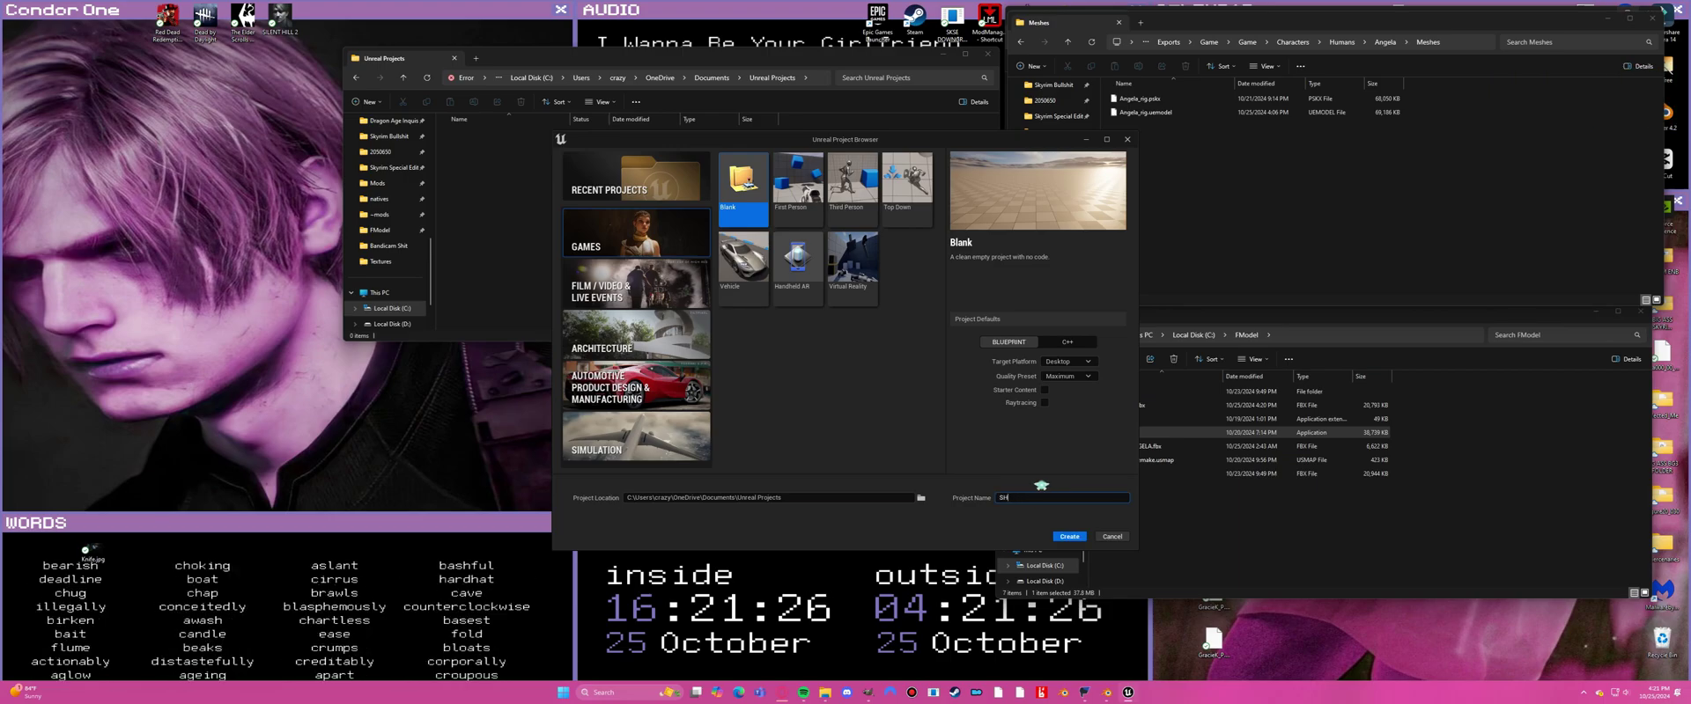
type("Proto")
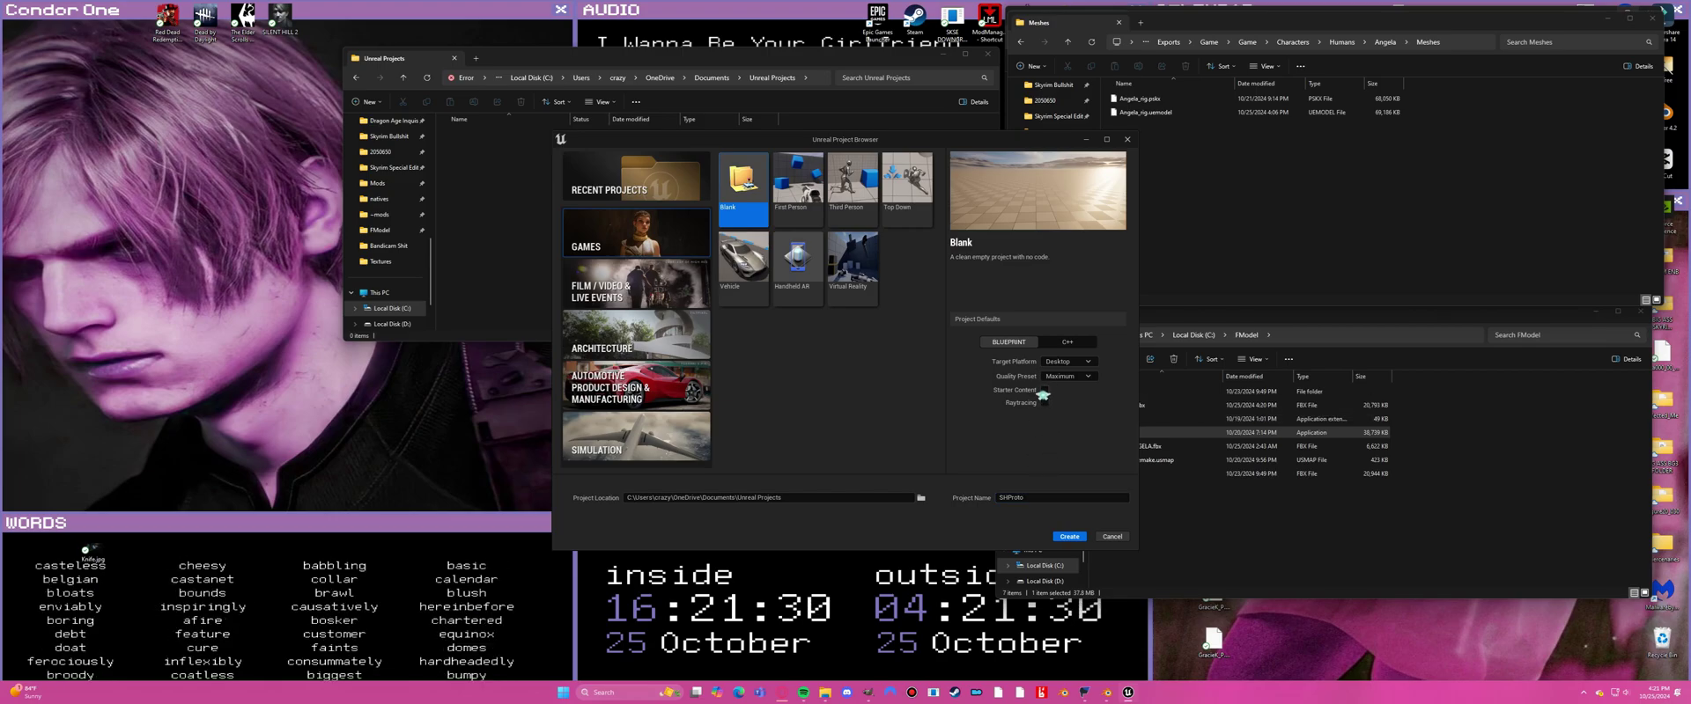
left_click(1069, 536)
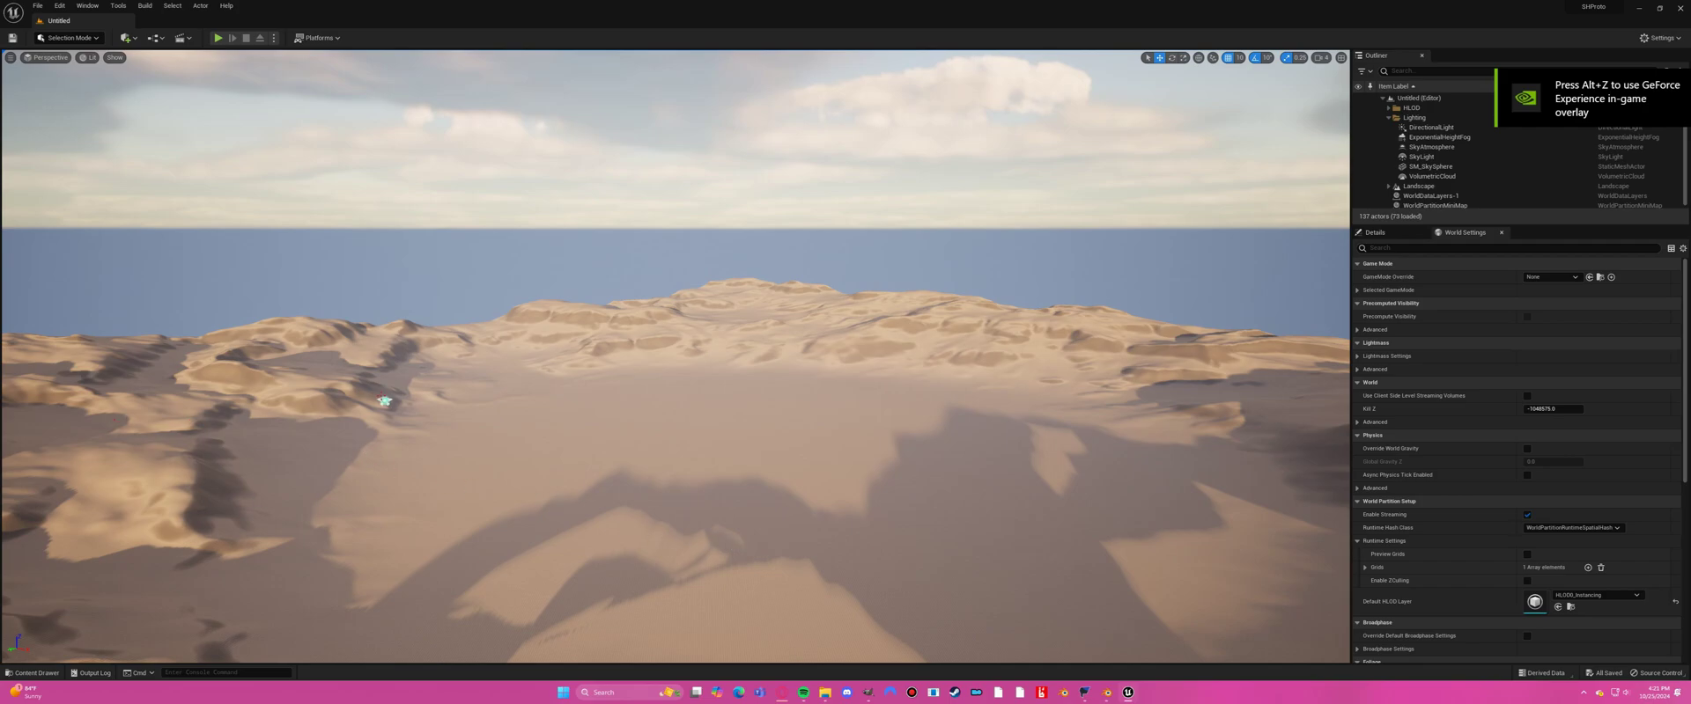
Enable Allow ChunkID Assignments in the Experimental editor preferences, finding it by searching for "chunk", and close the preferences.
left_click(58, 6)
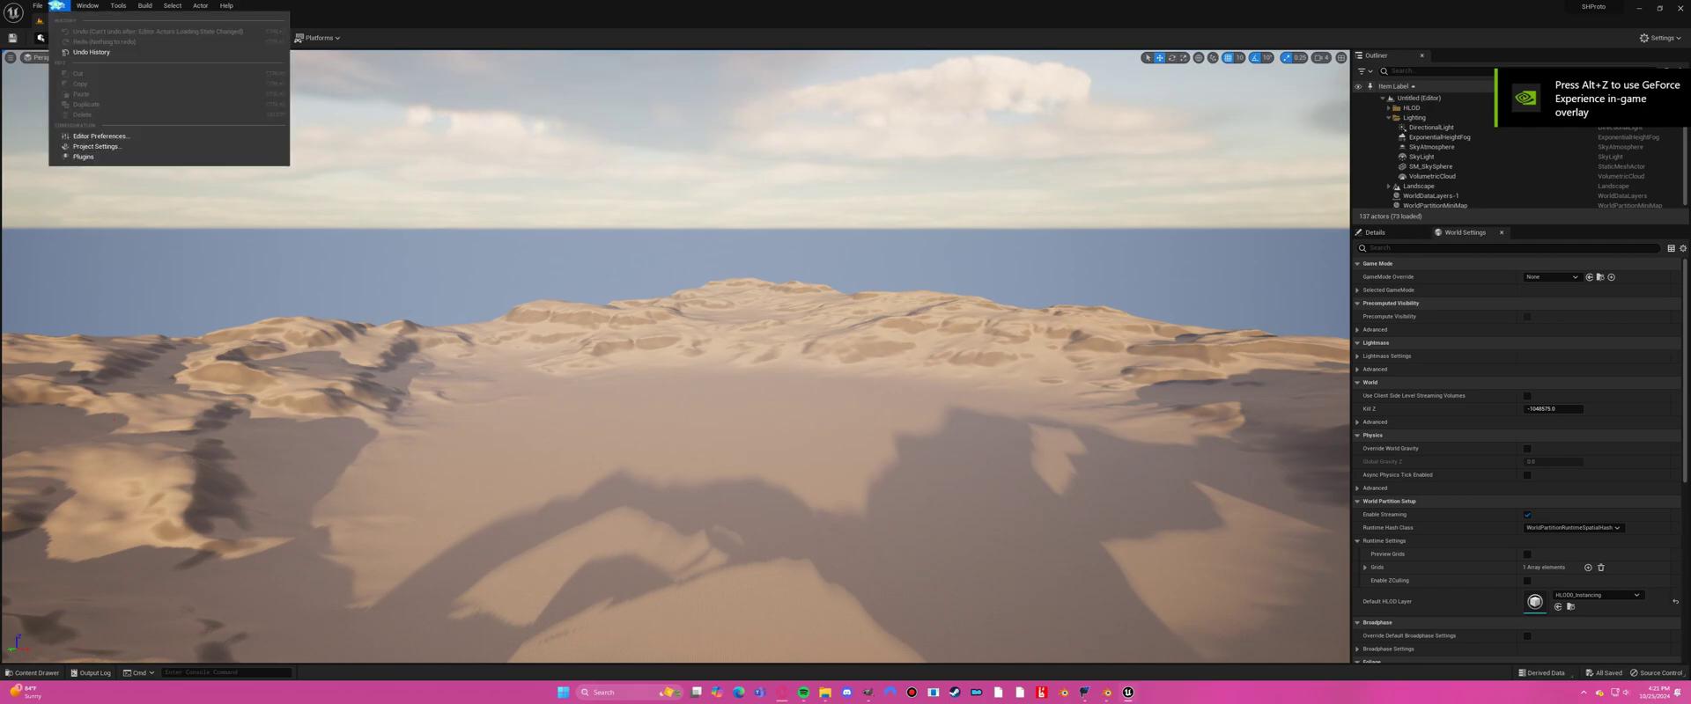
left_click(99, 135)
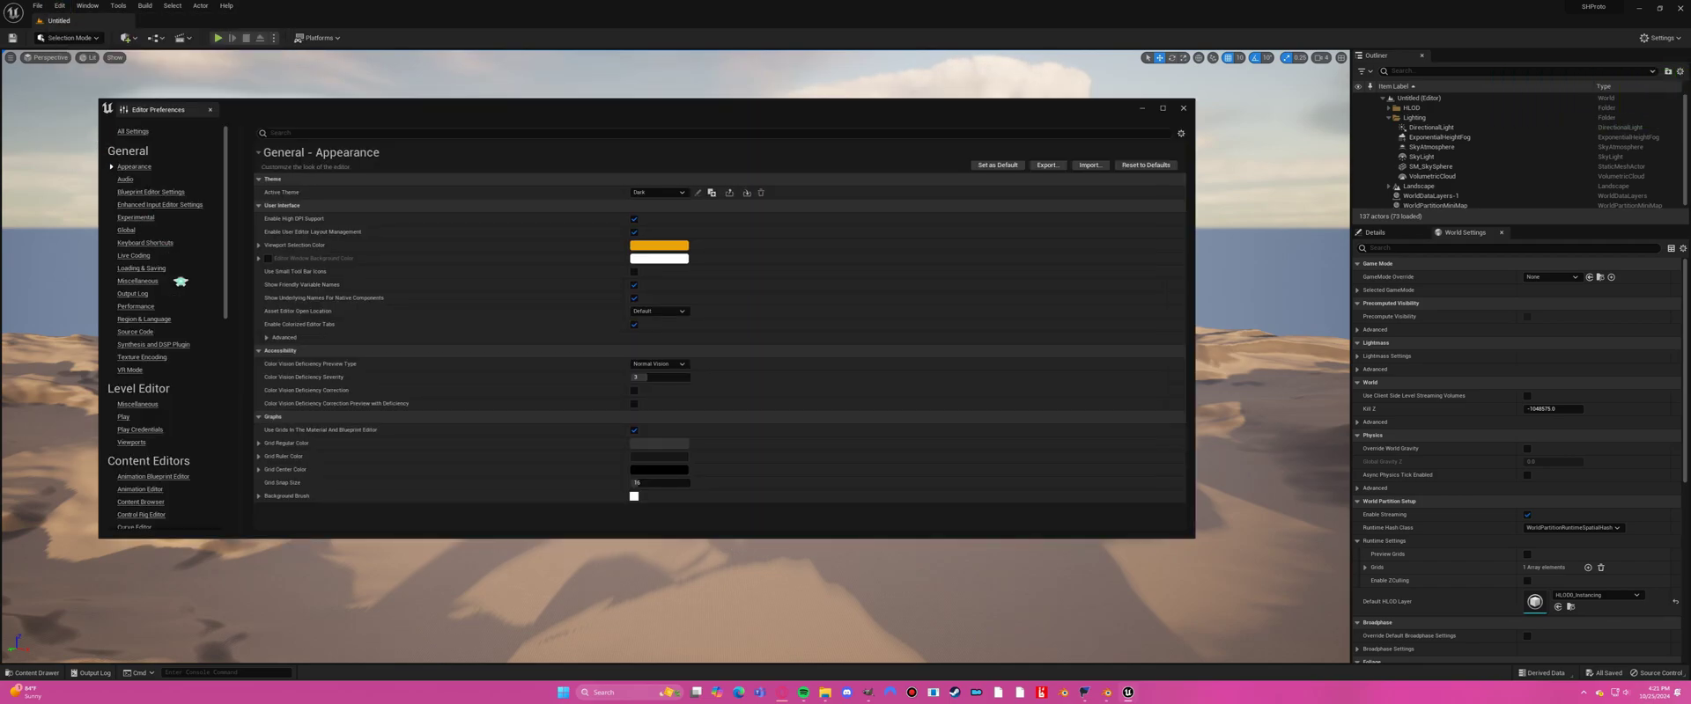
left_click(136, 218)
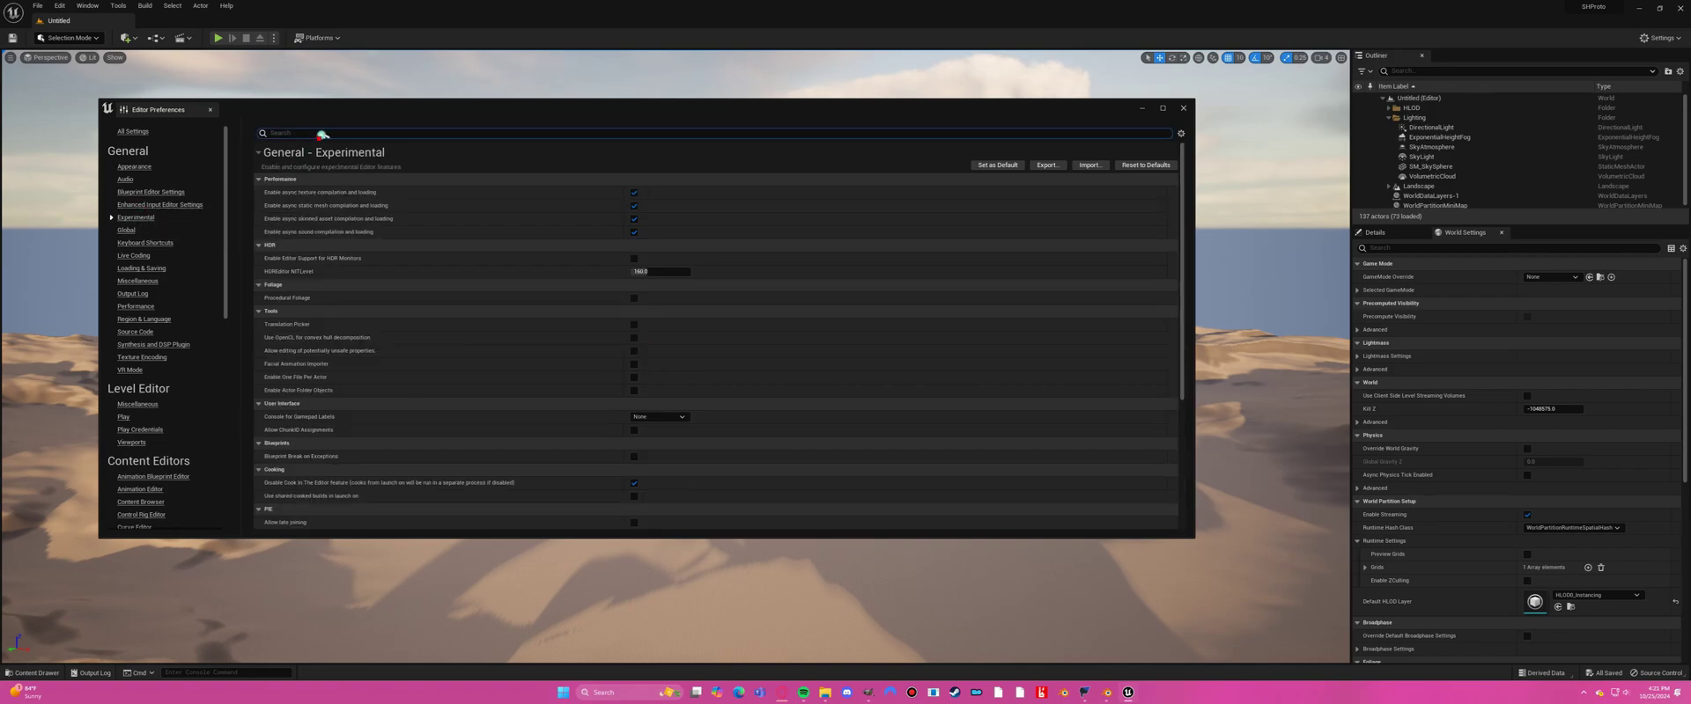
type("chunk")
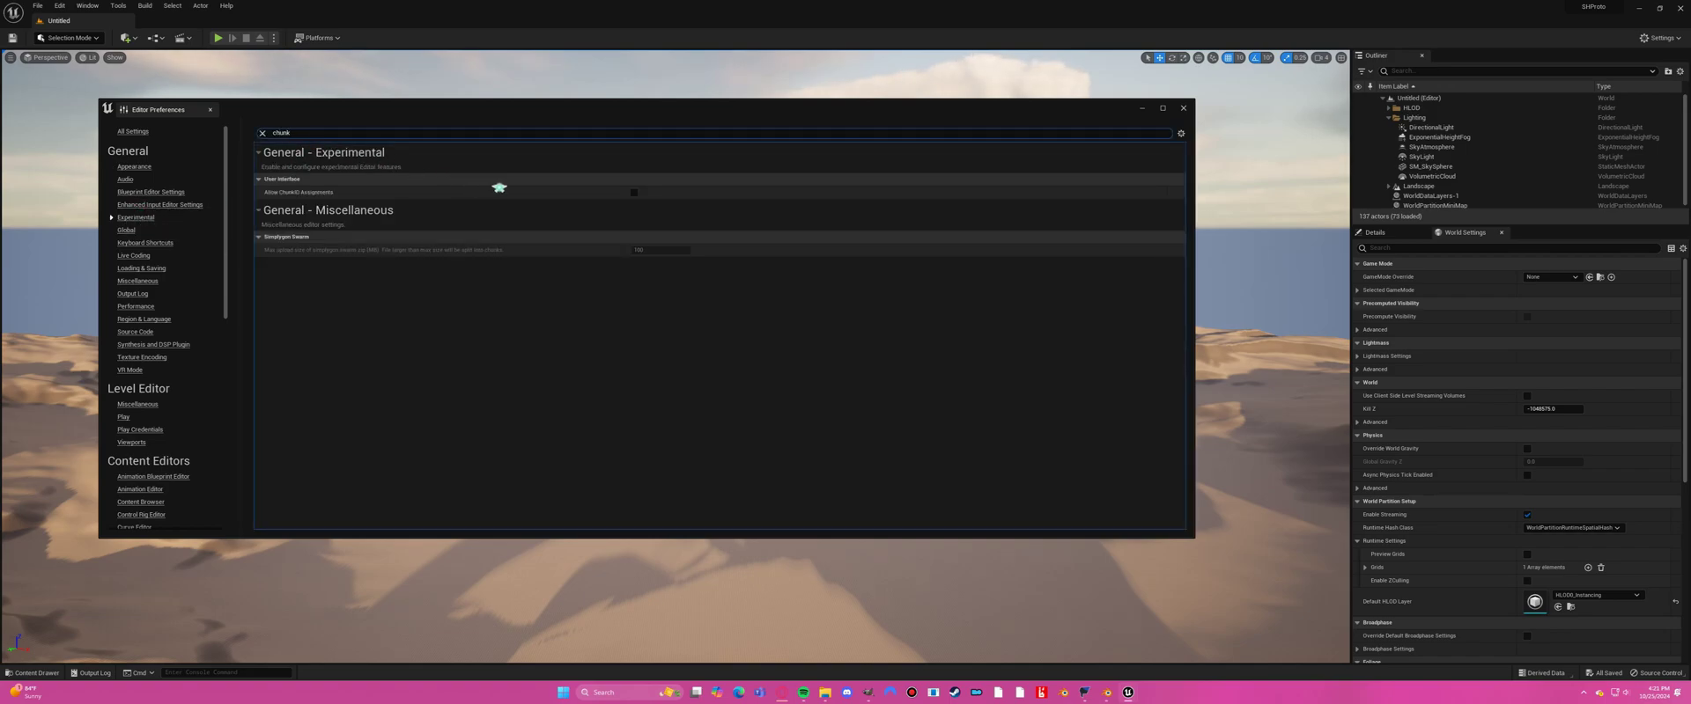
left_click(635, 193)
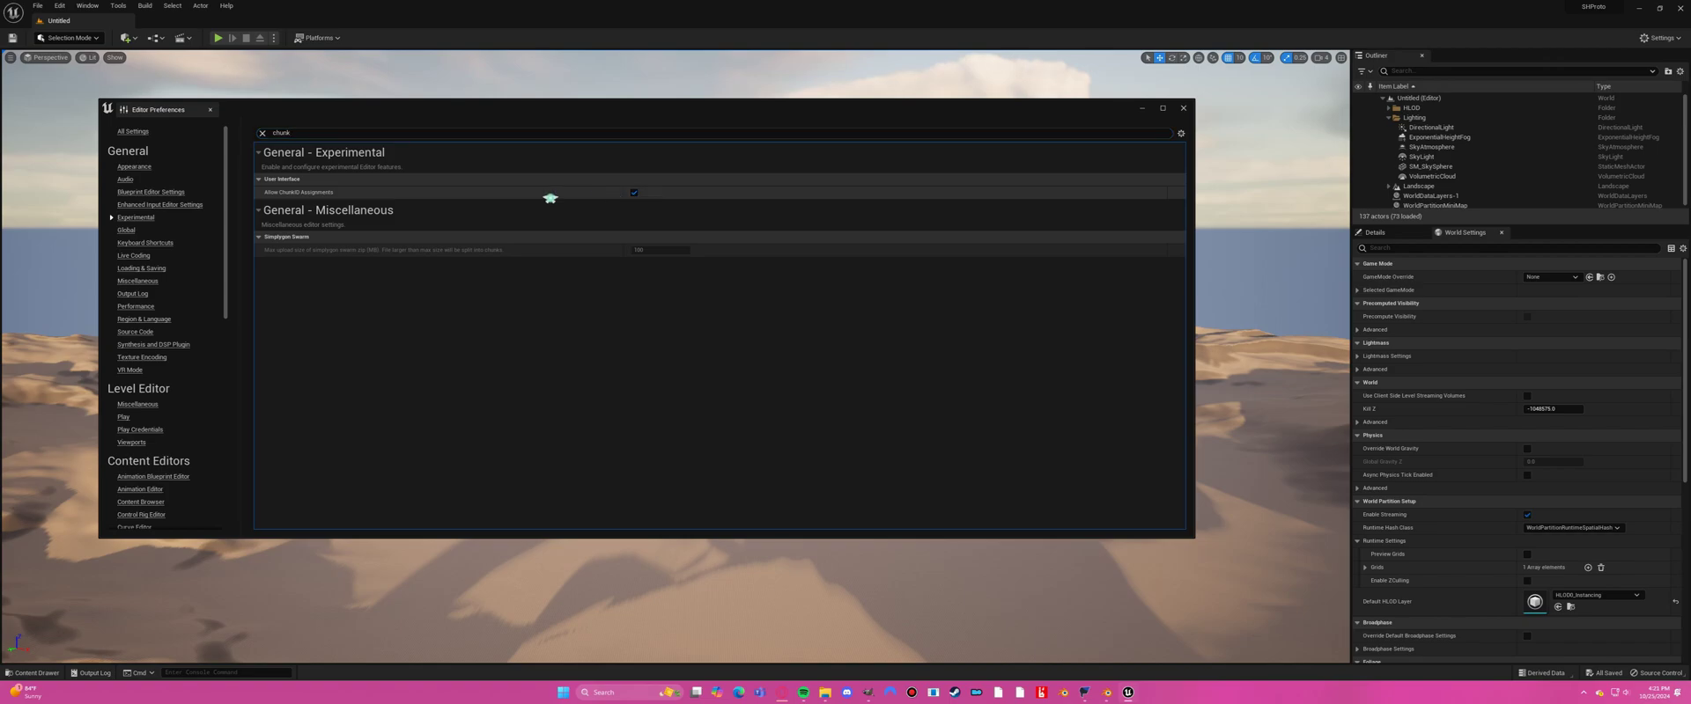
left_click(1182, 108)
Open the project's Packaging settings and expand Ini Key Denylist, Ini Section Denylist and the advanced packaging options.
left_click(59, 6)
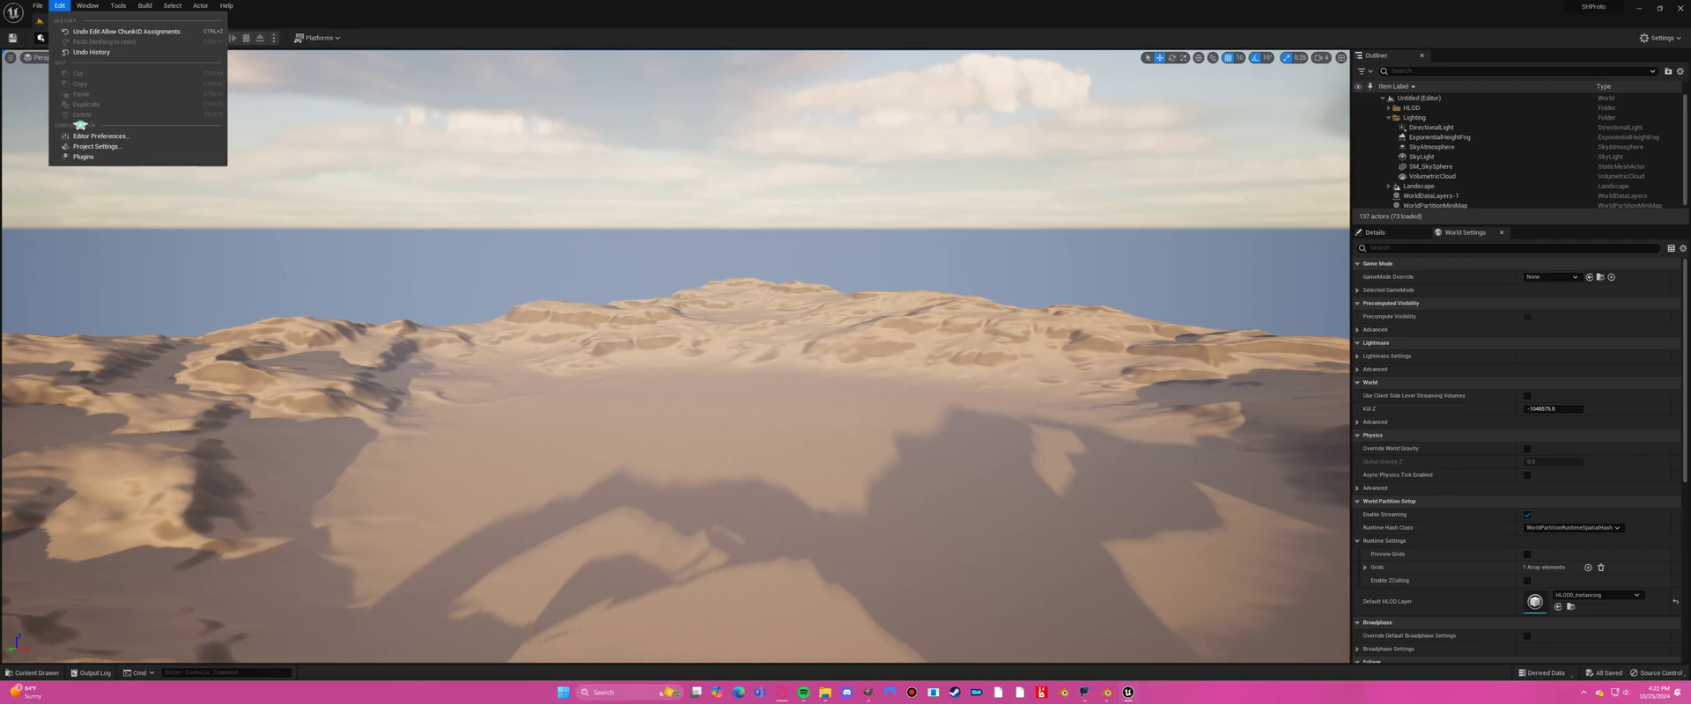
left_click(88, 150)
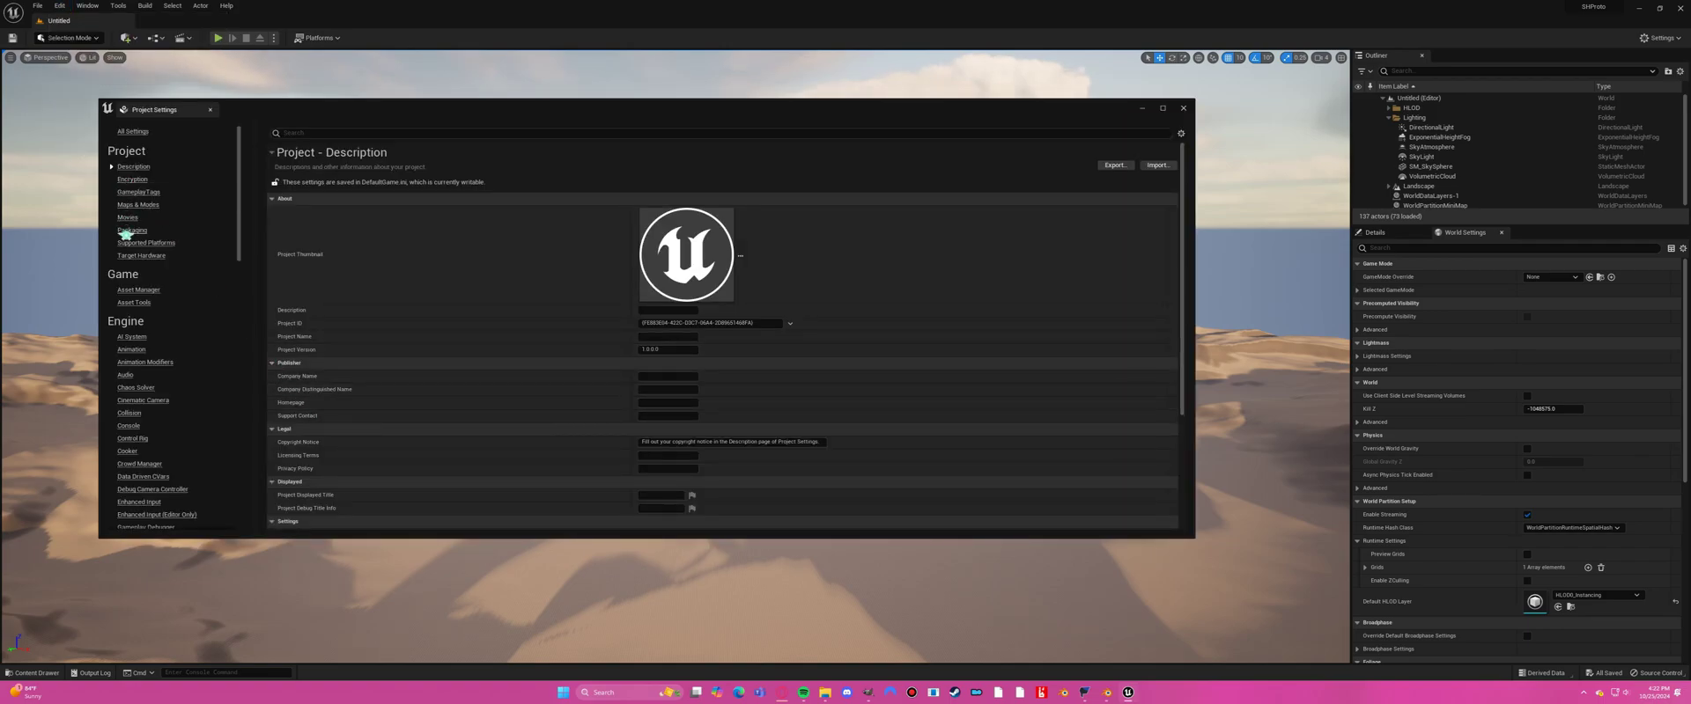
left_click(131, 231)
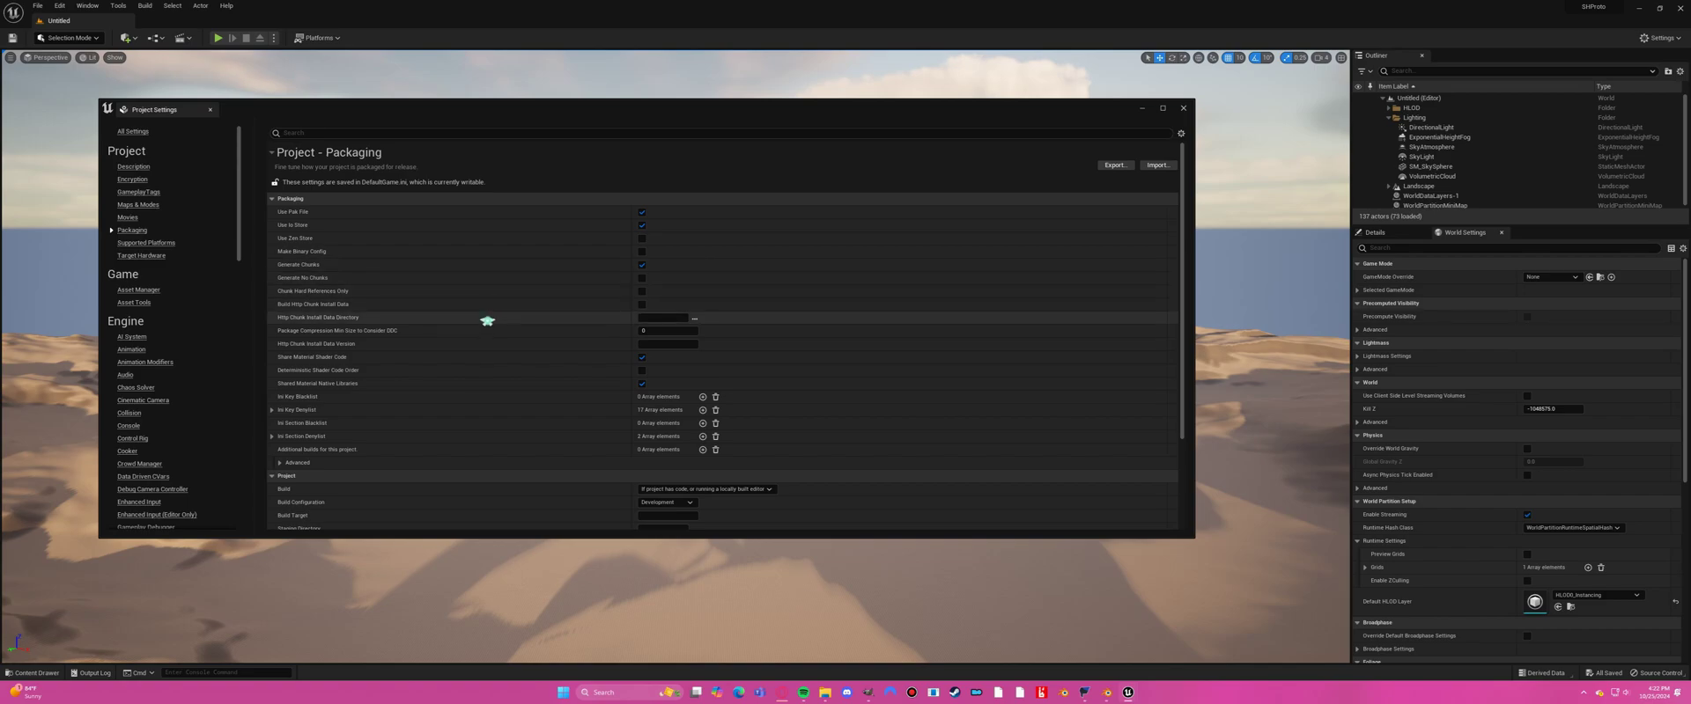
left_click(273, 411)
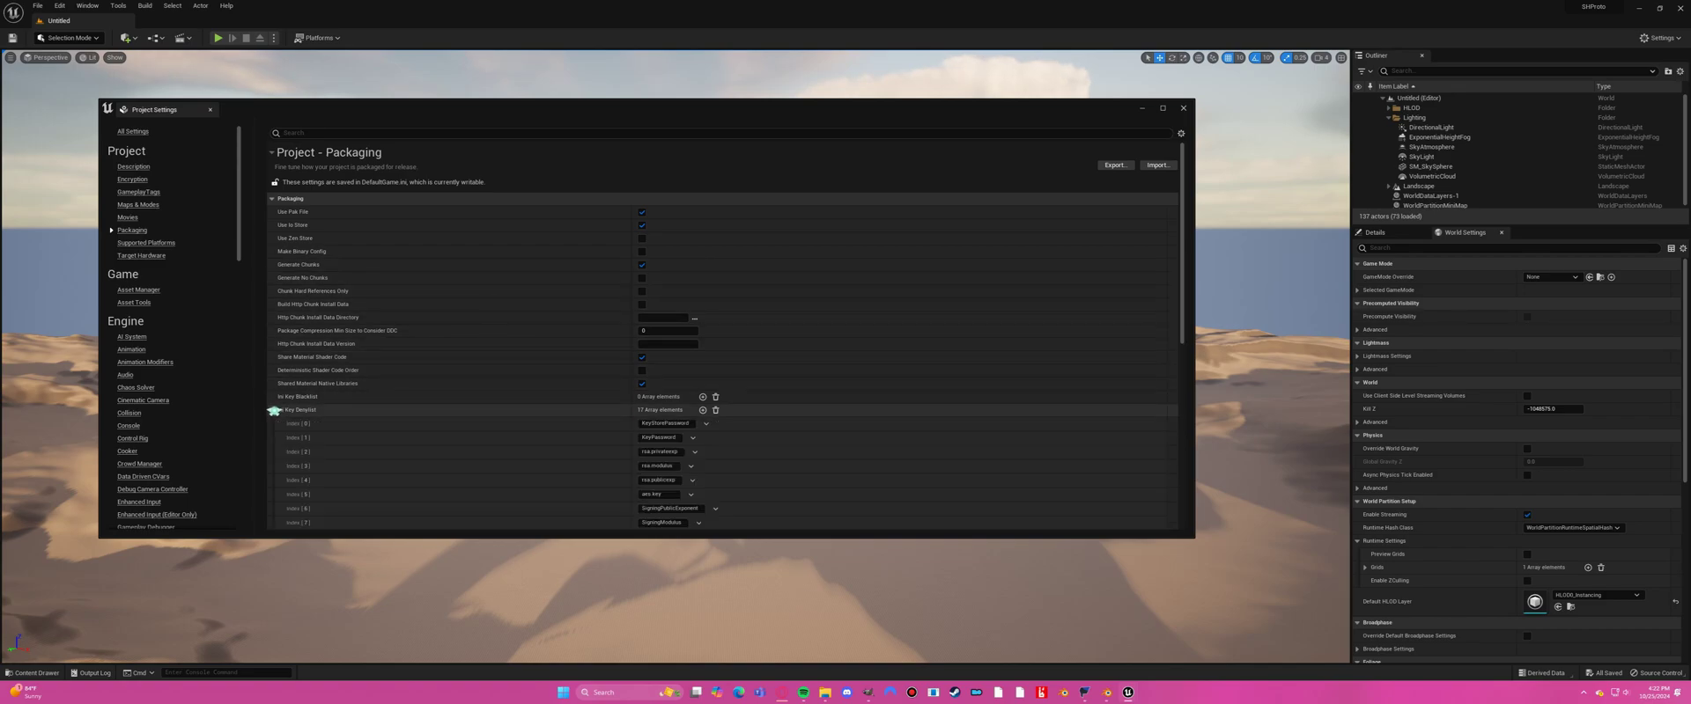
scroll(330, 413, "down", 3)
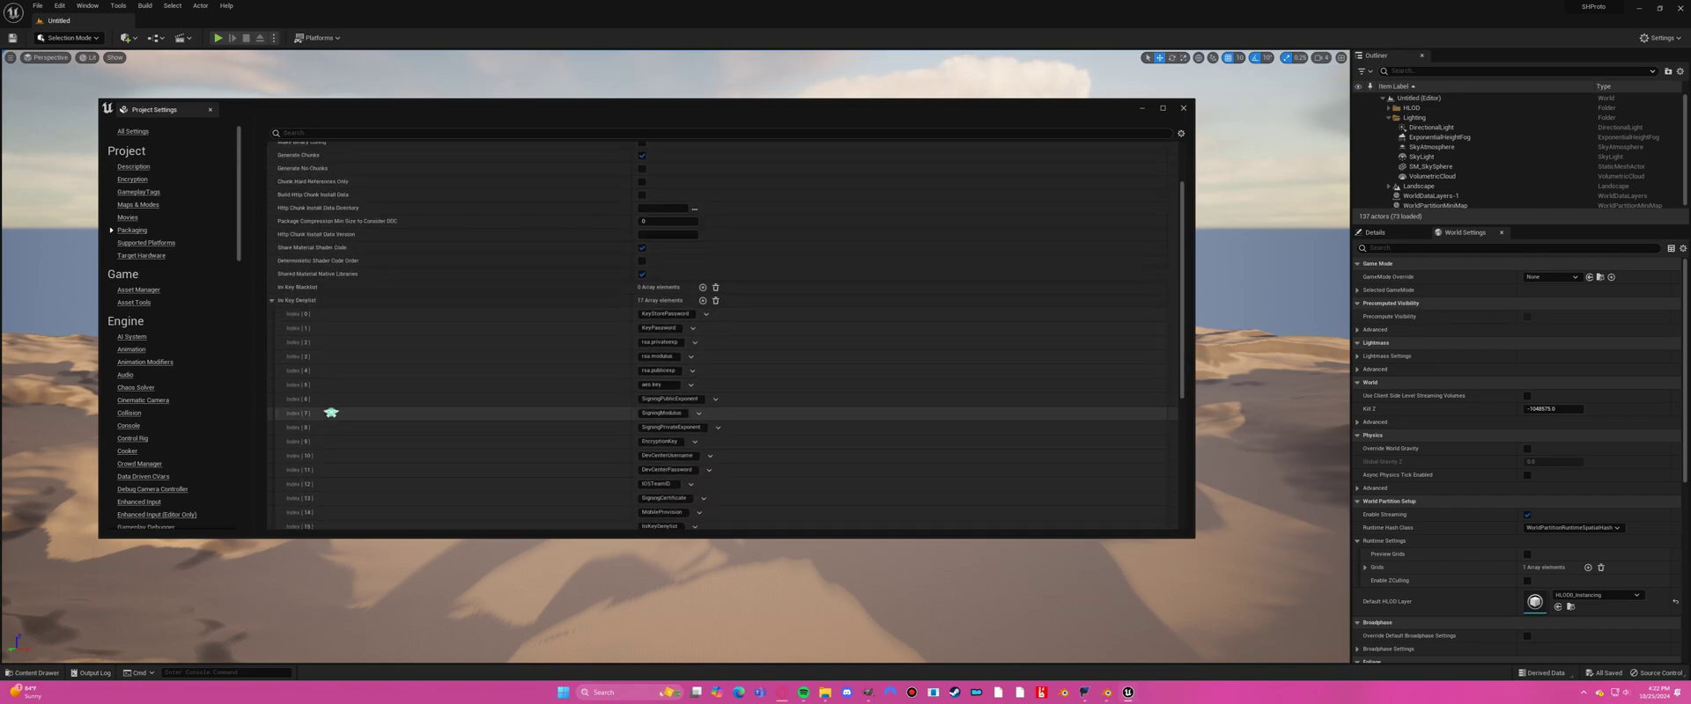
scroll(331, 412, "down", 3)
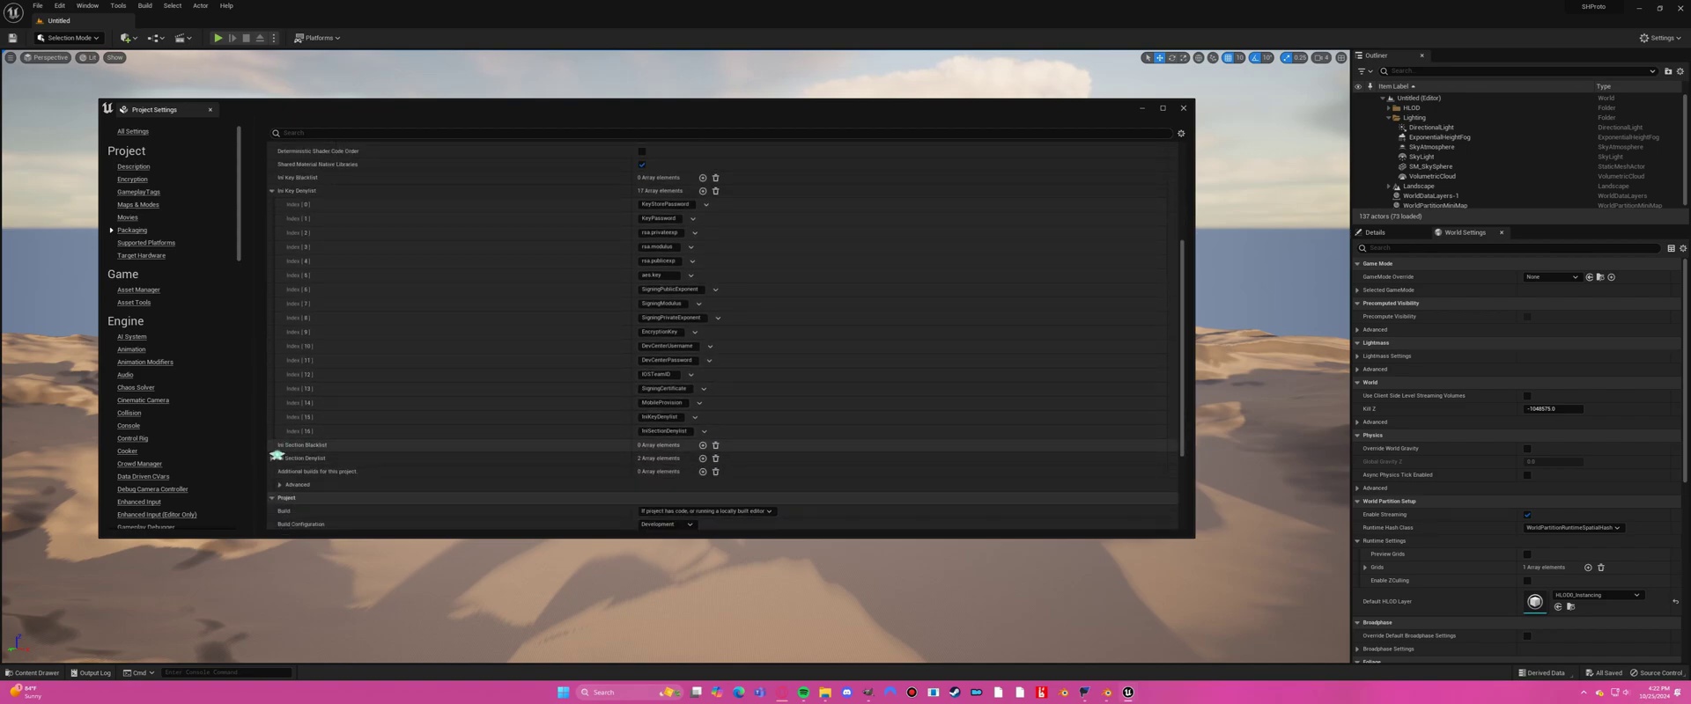
scroll(275, 449, "down", 1)
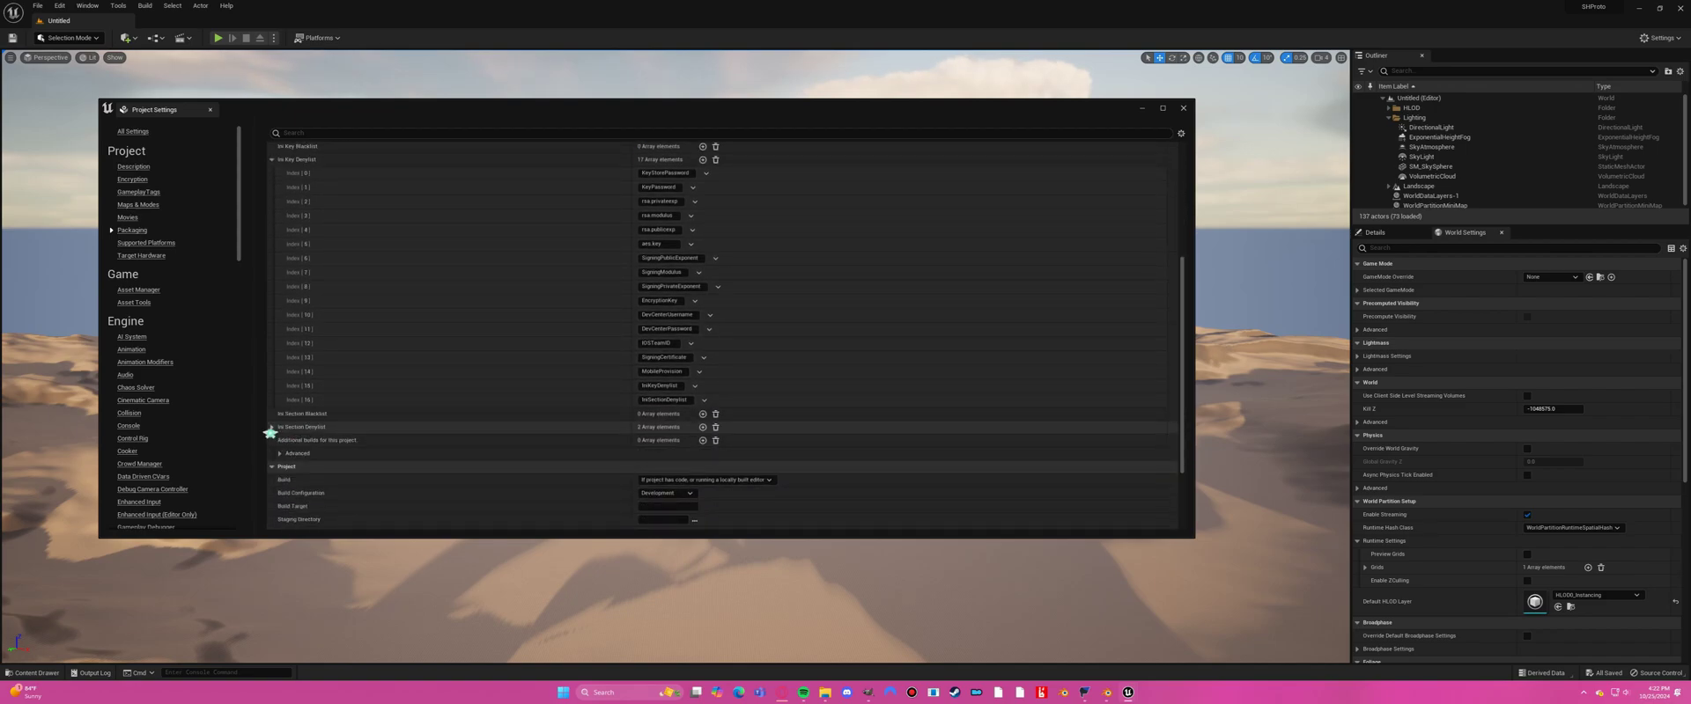
left_click(271, 427)
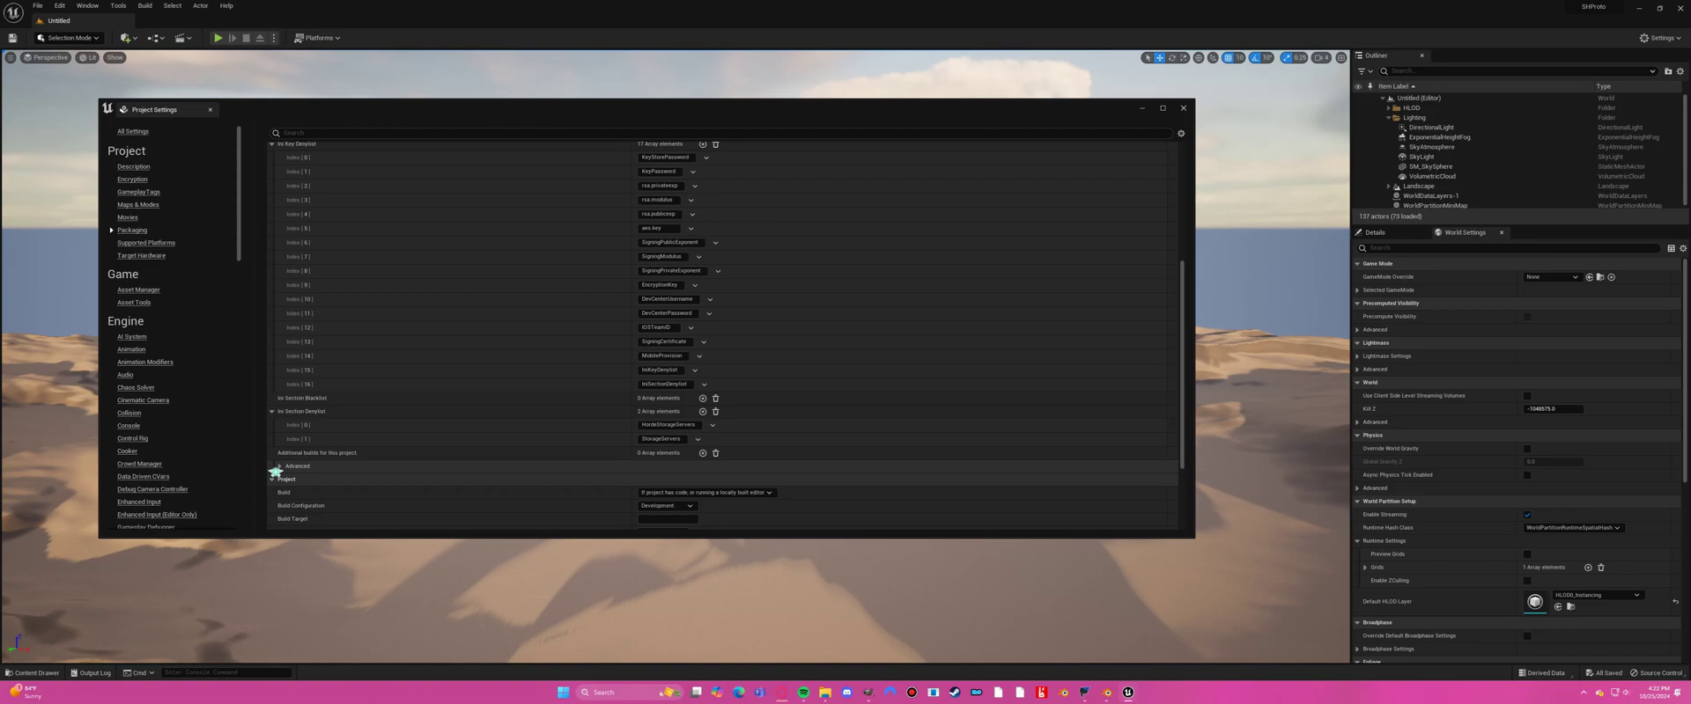
left_click(277, 468)
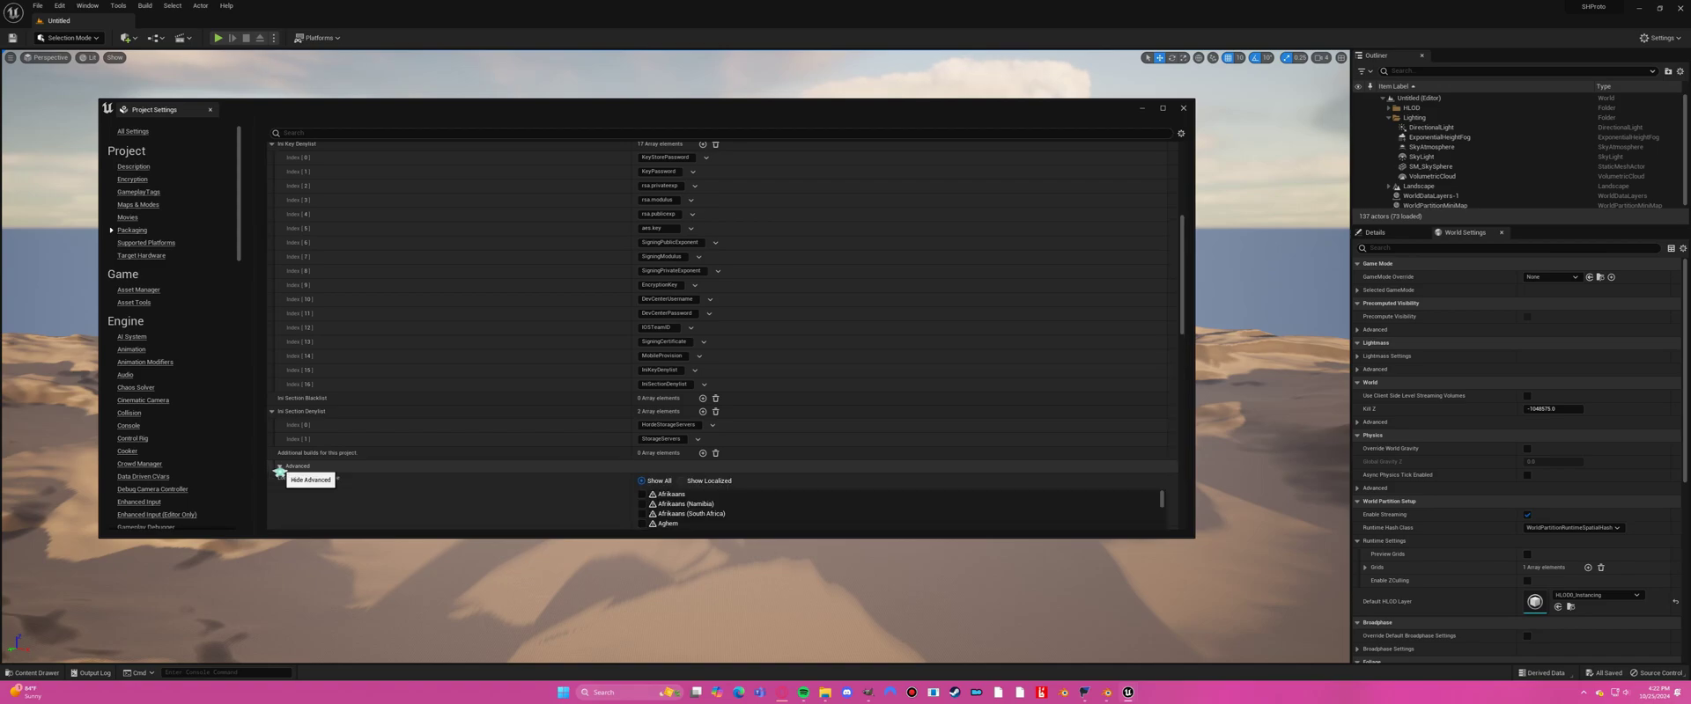
Enable DDC for IoStore compression and cooking everything in the project content directory in the advanced packaging options.
scroll(332, 451, "down", 5)
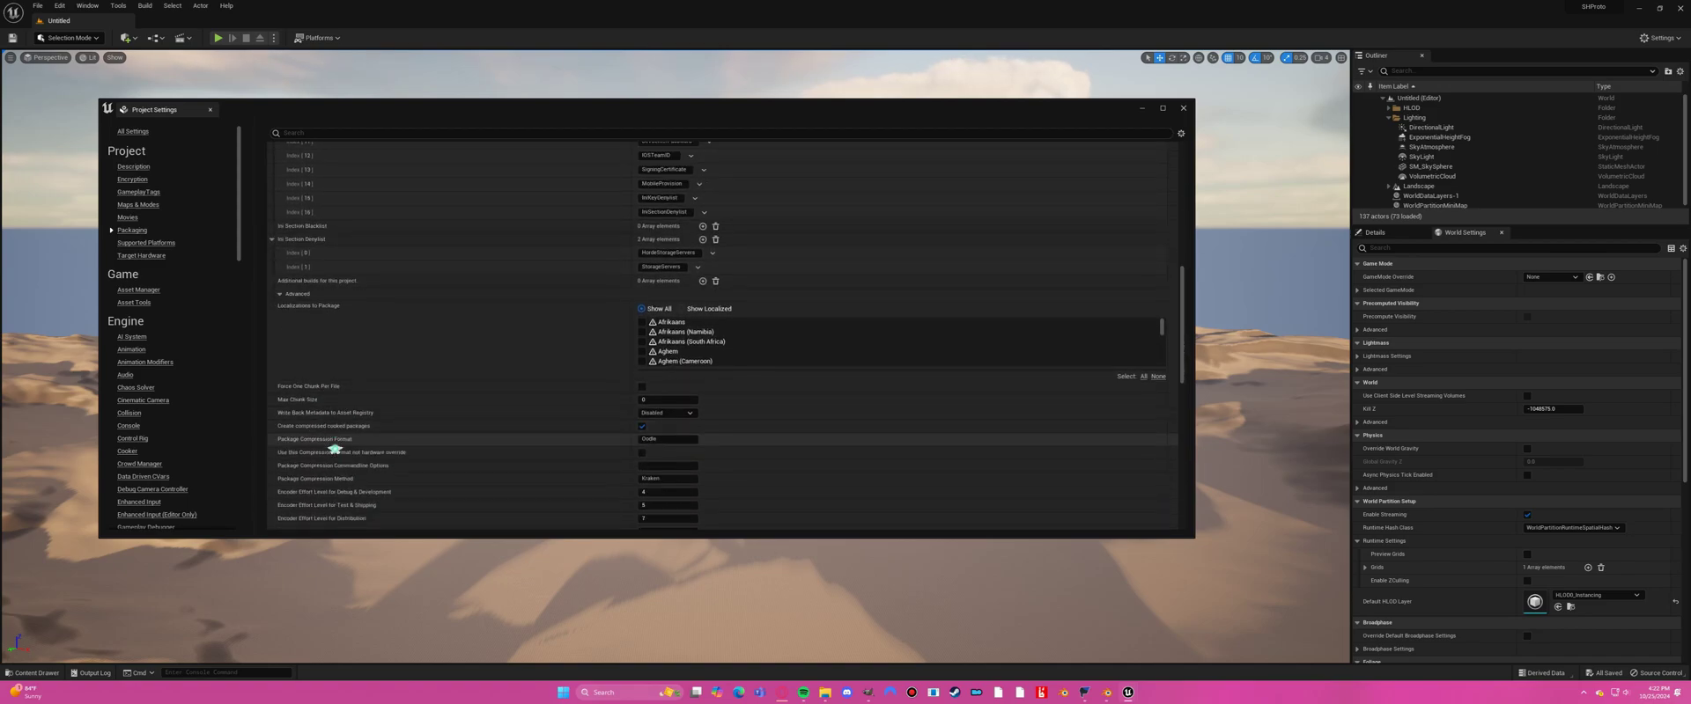
scroll(335, 450, "down", 3)
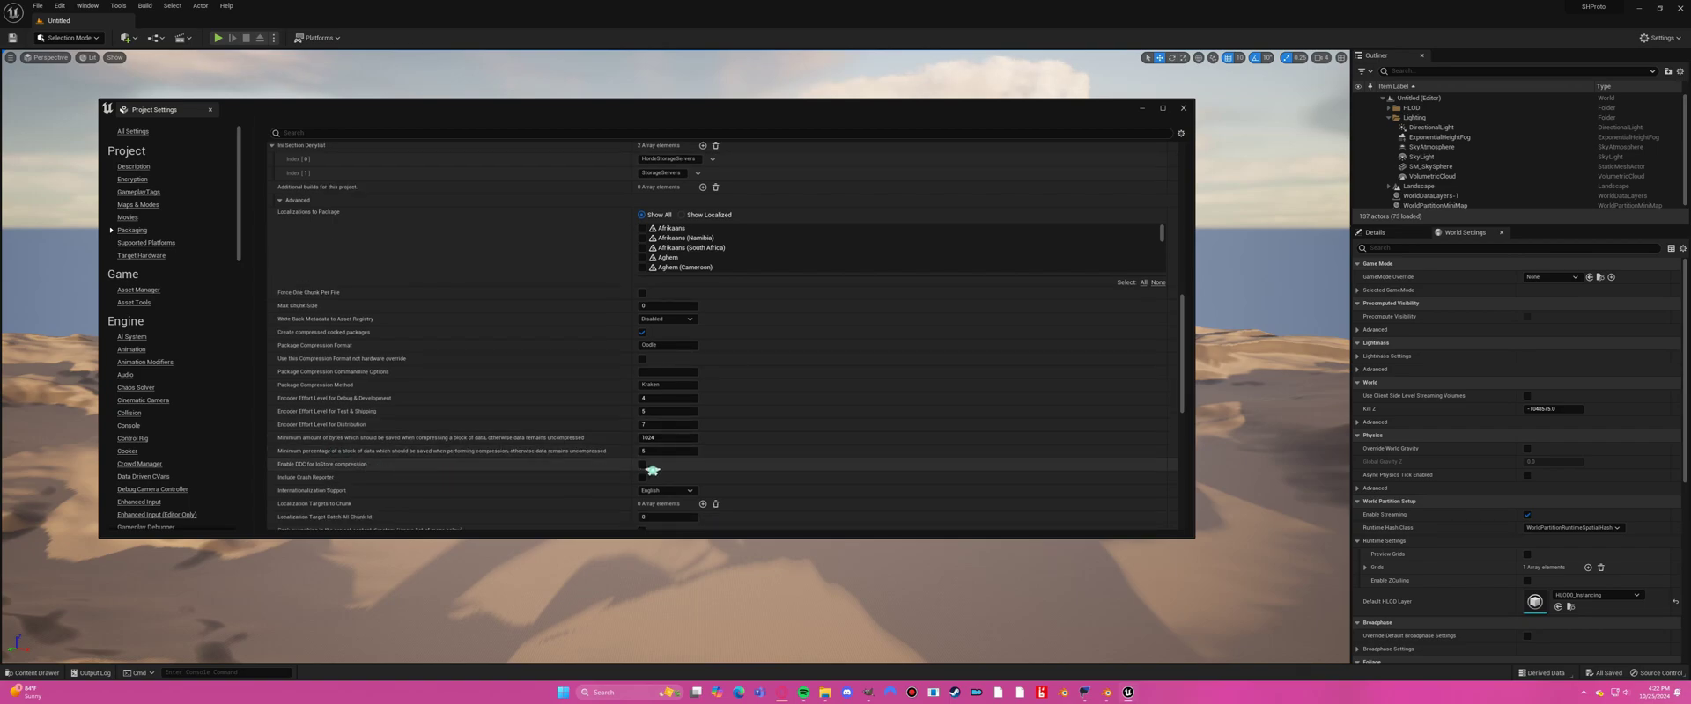
scroll(642, 468, "down", 2)
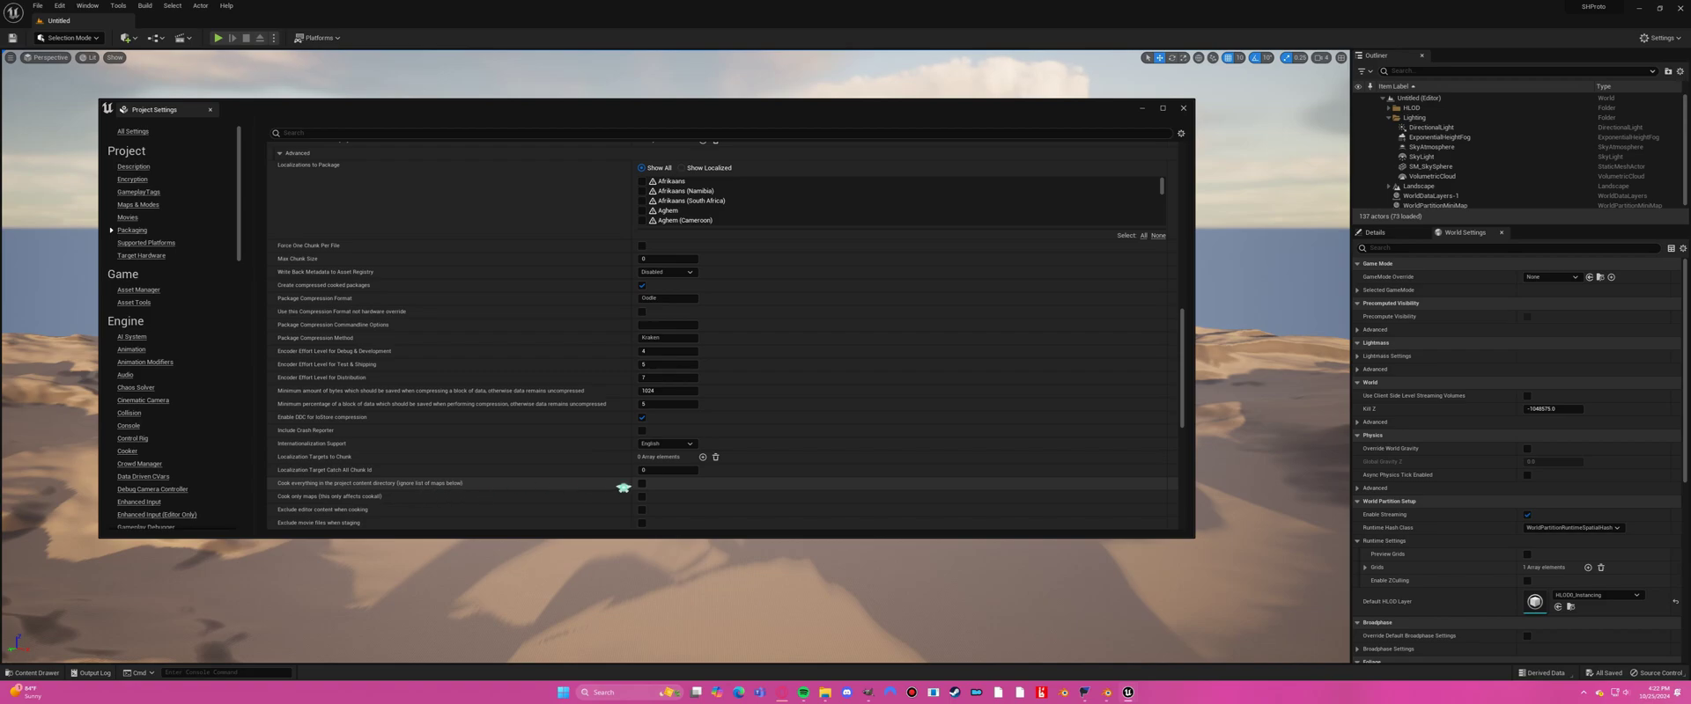
scroll(644, 486, "down", 6)
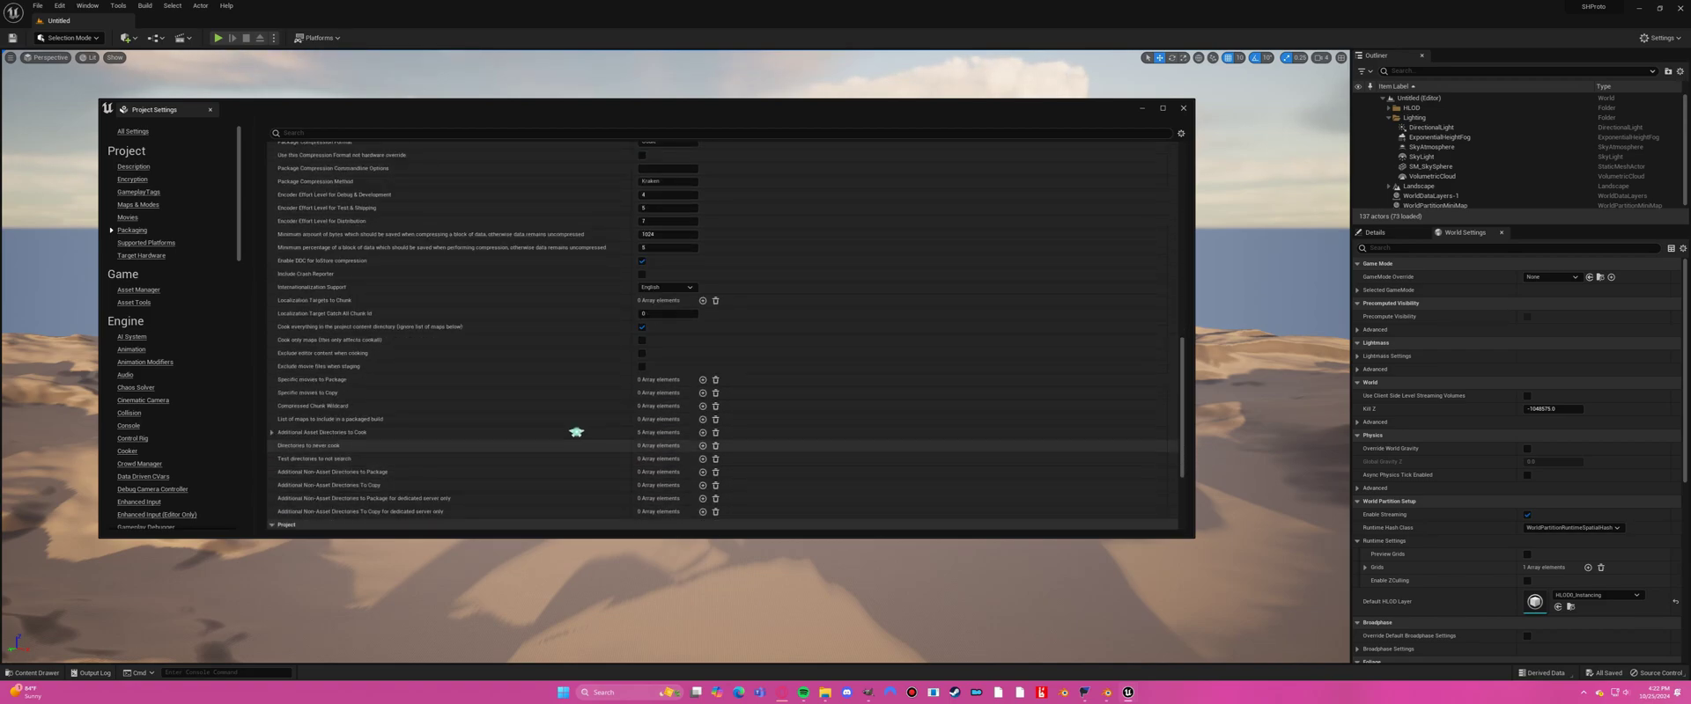
Expand Additional Asset Directories to Cook and set the packaging build configuration to Shipping.
scroll(585, 434, "down", 2)
left_click(272, 385)
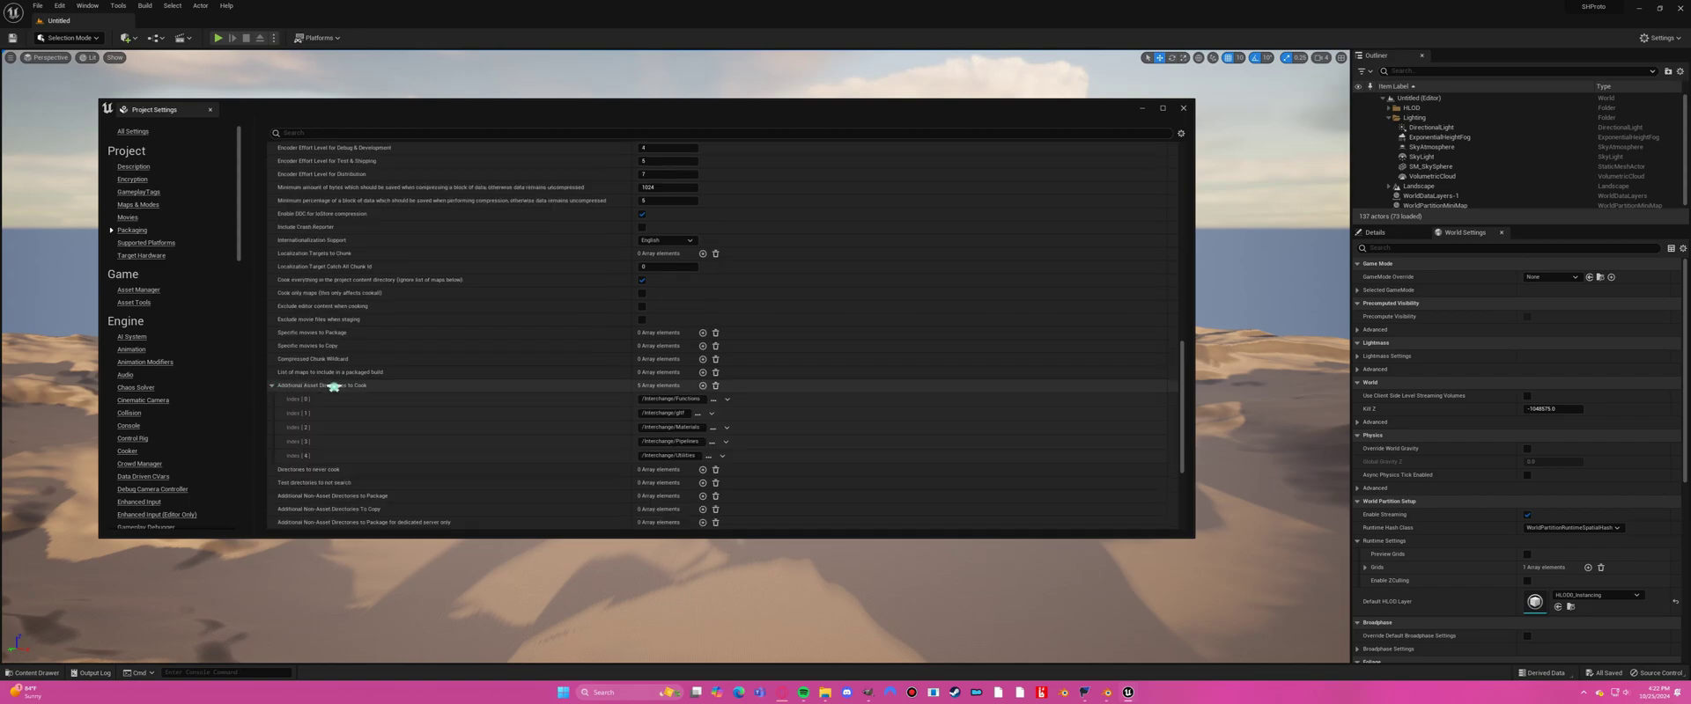
scroll(344, 388, "down", 5)
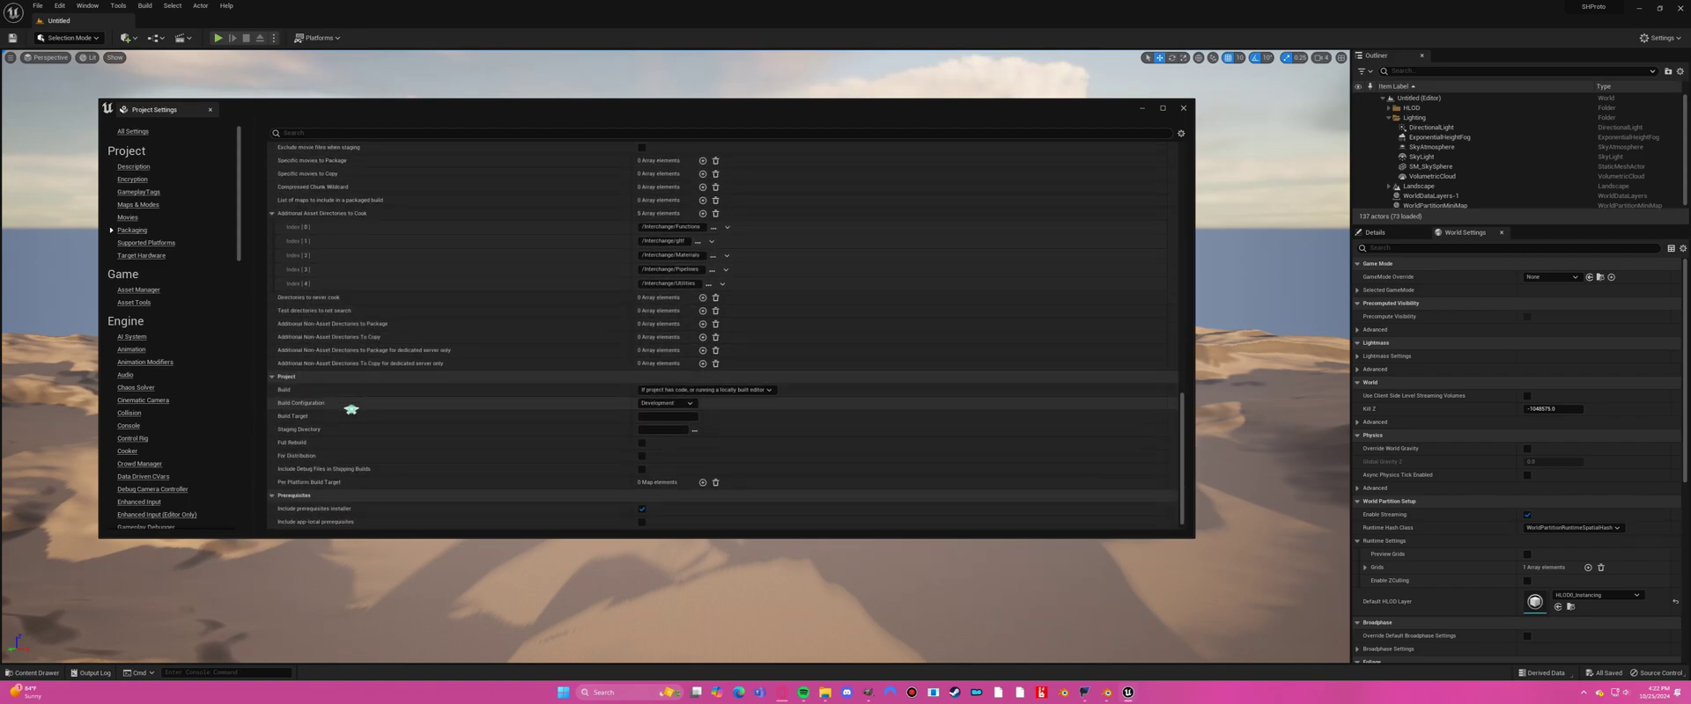
scroll(351, 409, "down", 1)
left_click(664, 390)
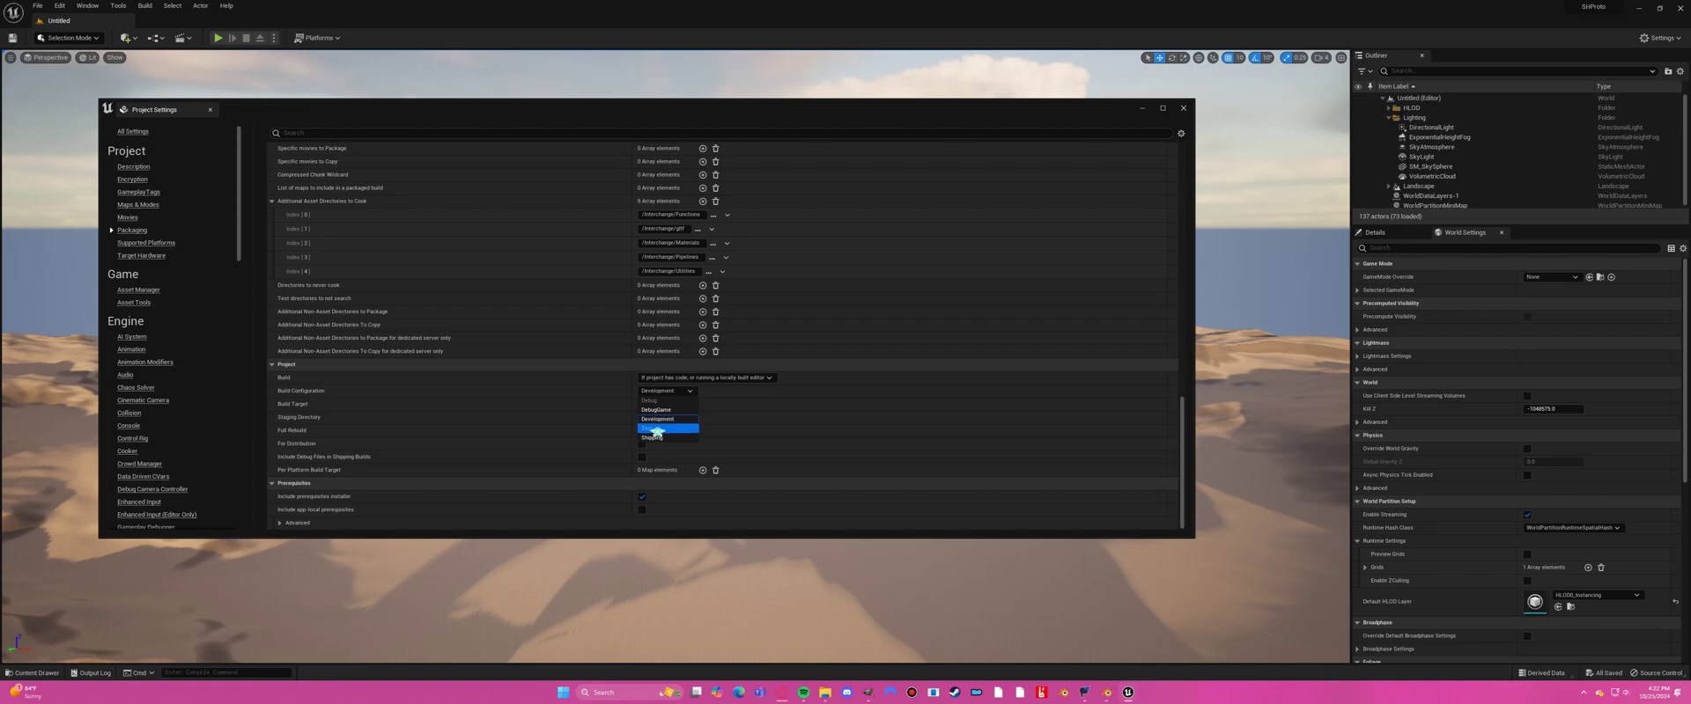
left_click(658, 438)
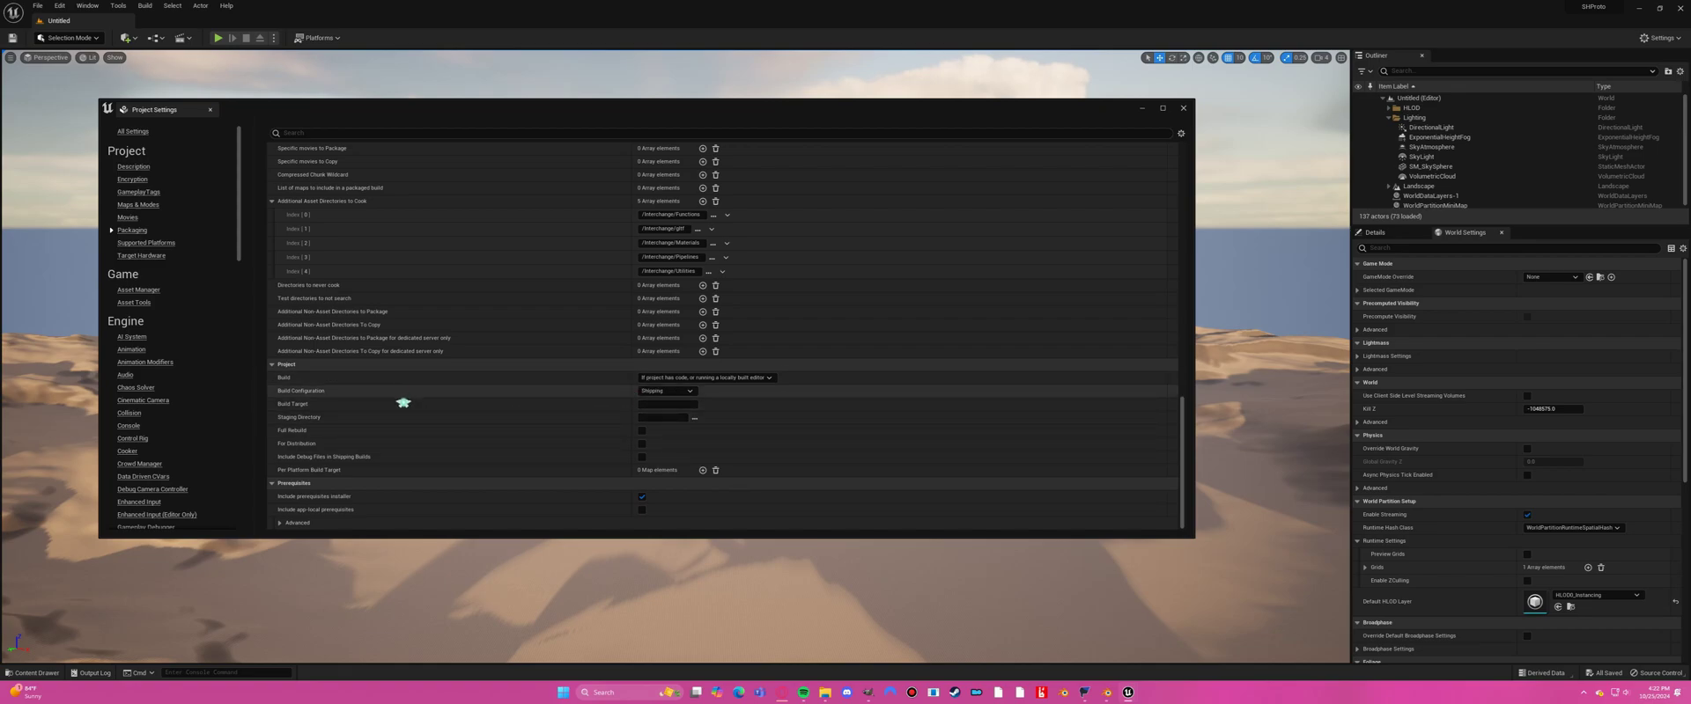
Expand the advanced prerequisites options, close the project settings, and open the Content Drawer.
left_click(281, 523)
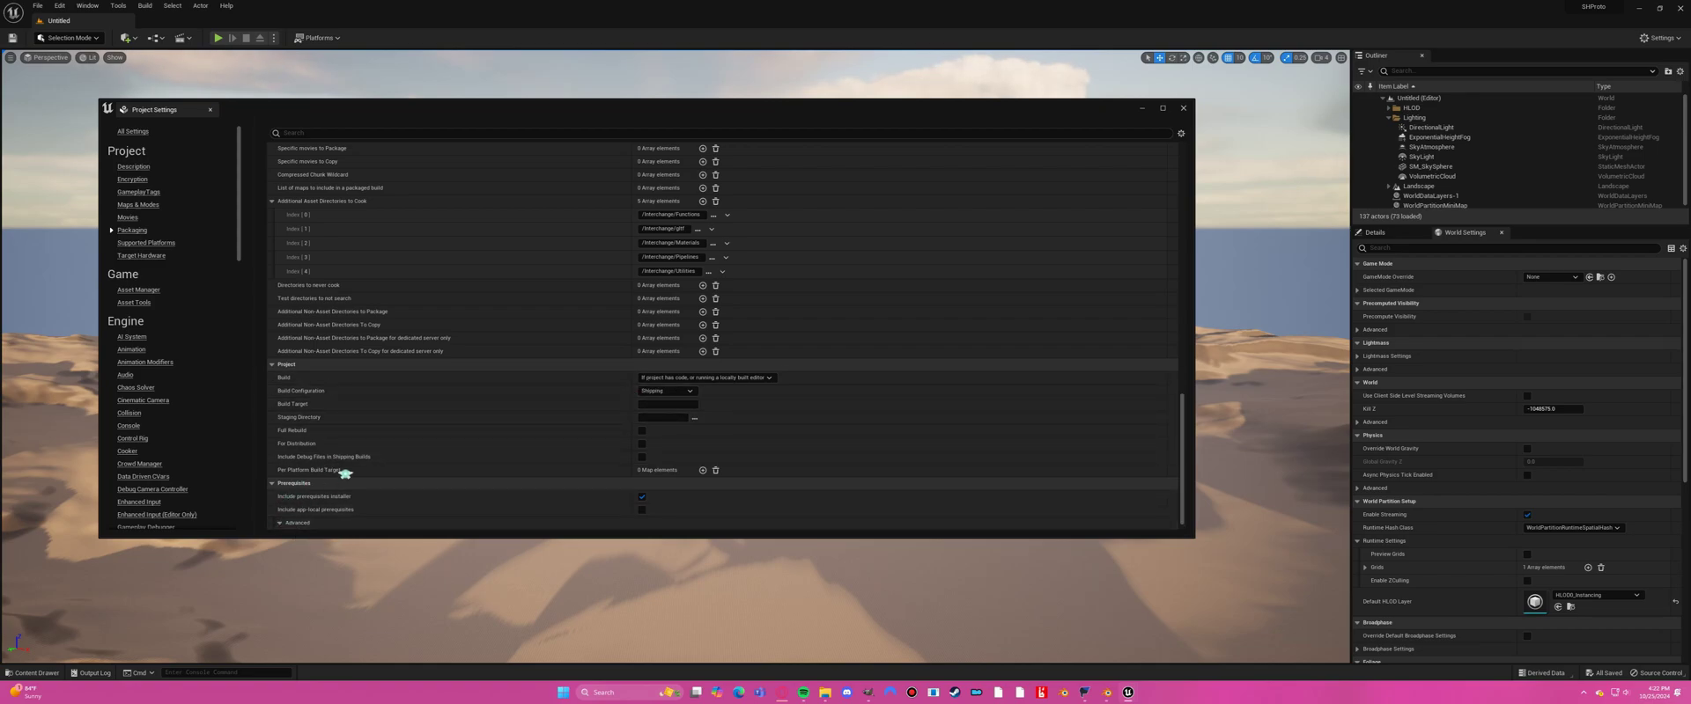
scroll(345, 474, "down", 1)
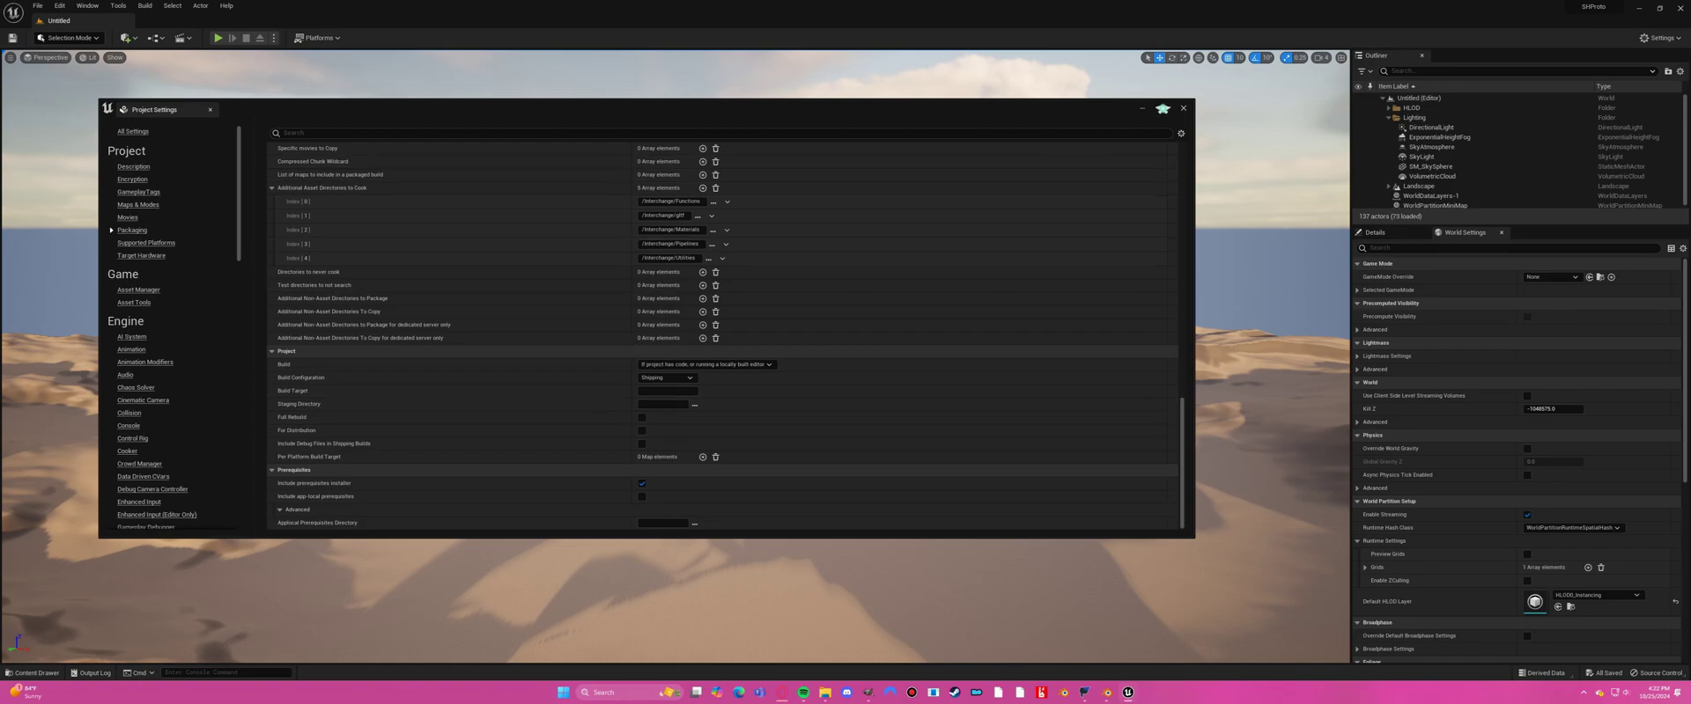
left_click(1183, 108)
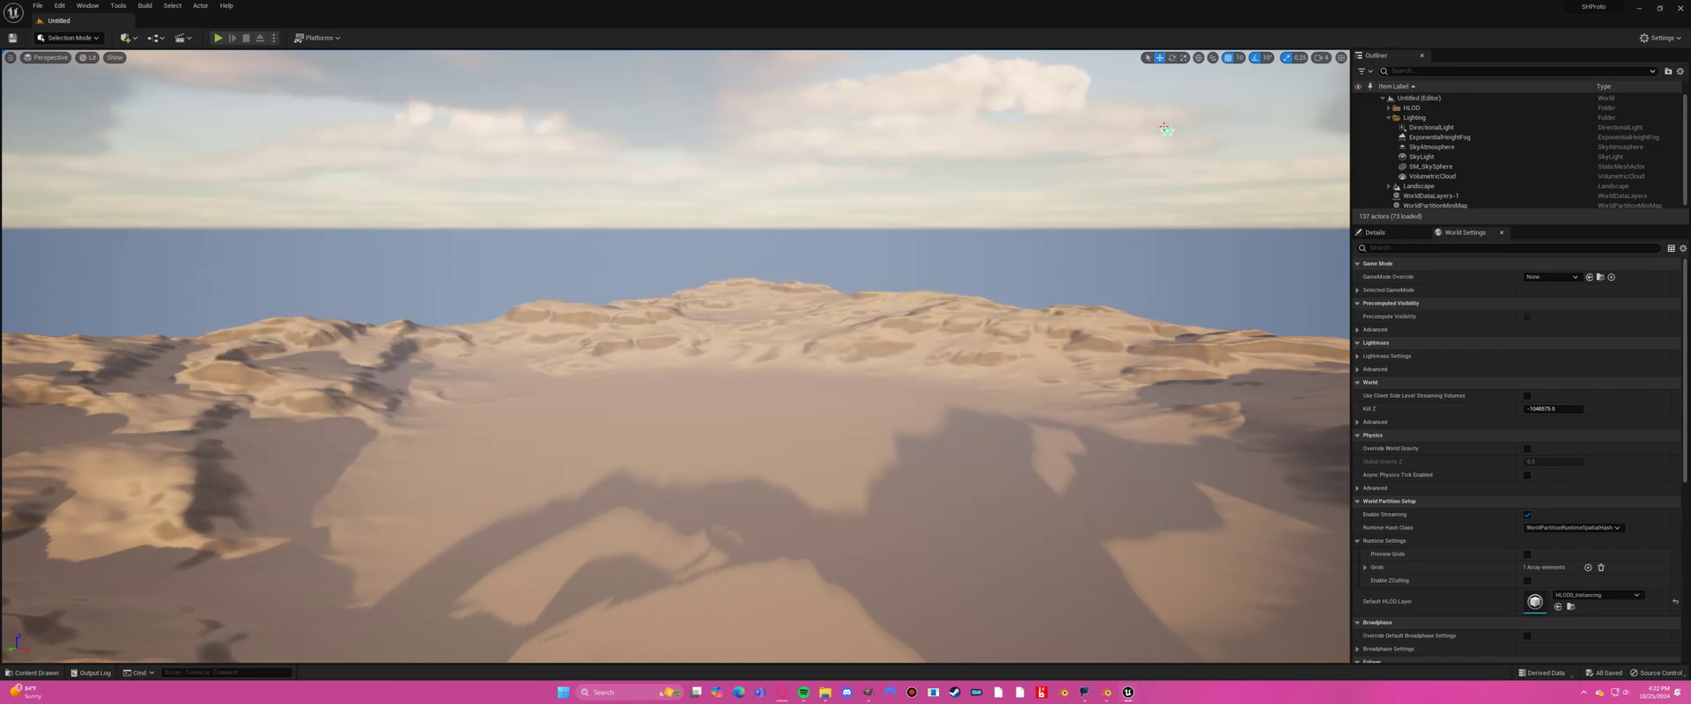
left_click(35, 673)
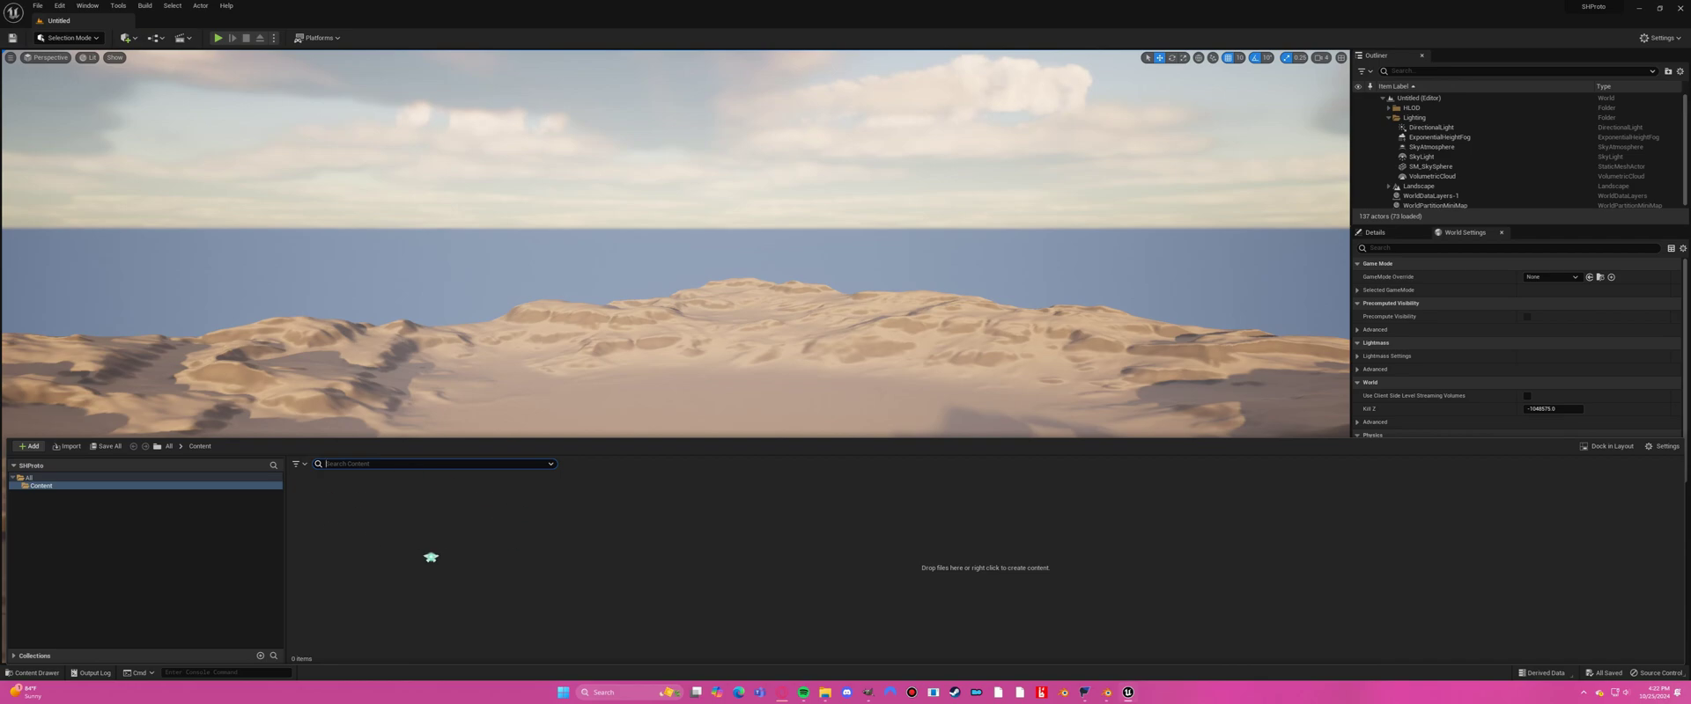
Switch to FModel and trace the folder path SHProto/Content/Game/Characters/Humans/Angela/Meshes in the folder tree.
left_click(1084, 693)
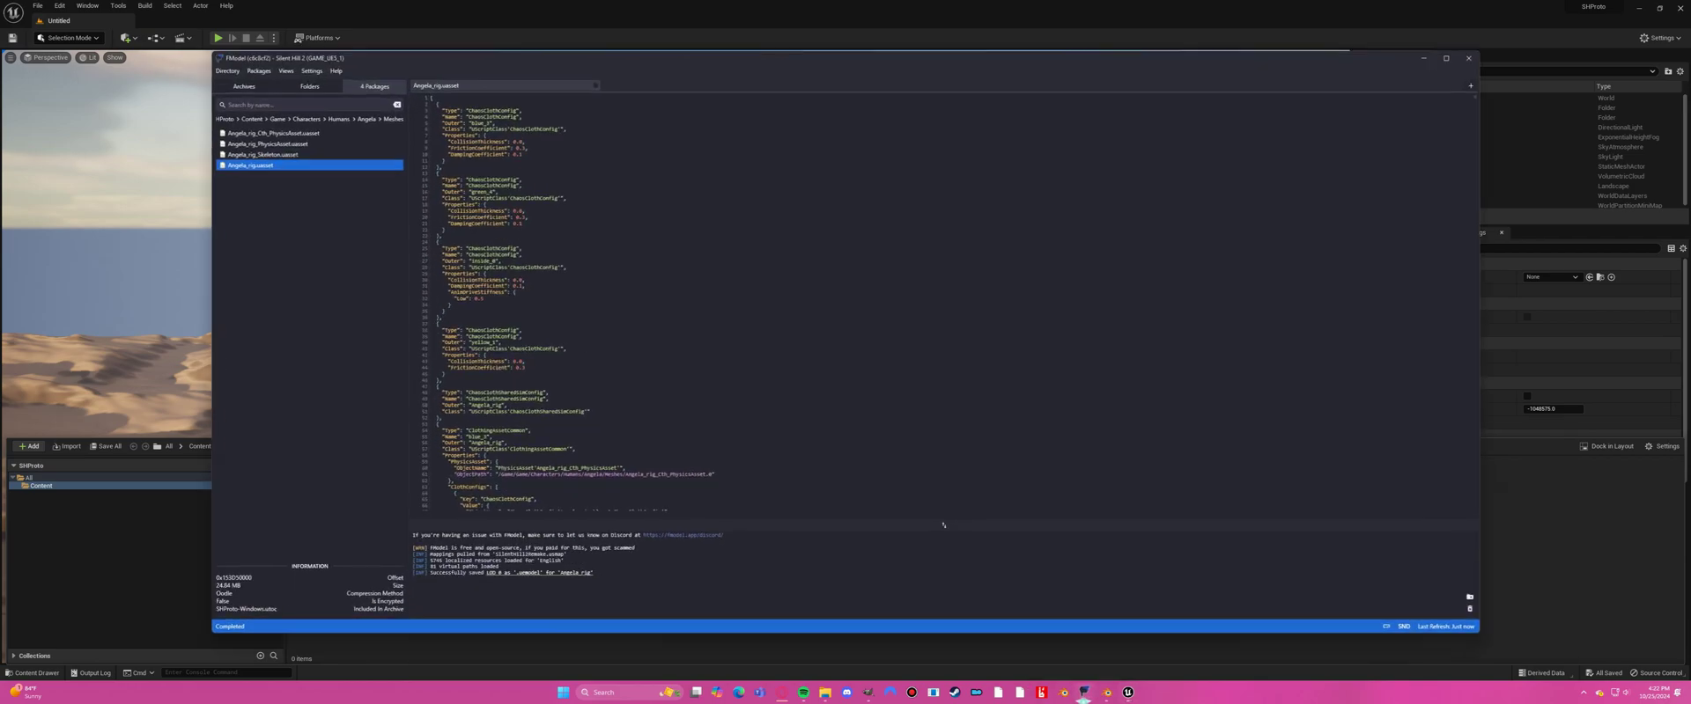
left_click(293, 89)
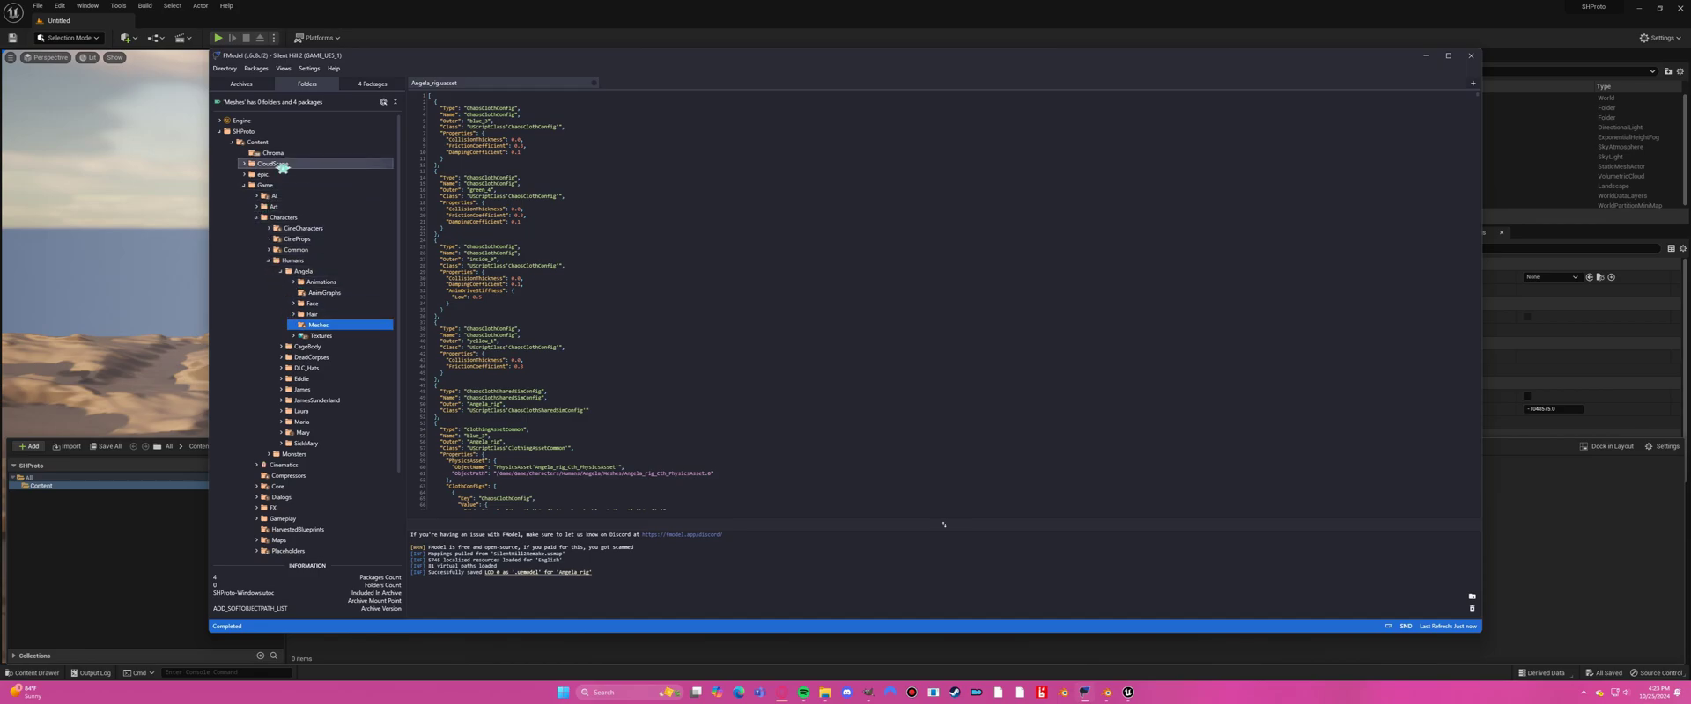
left_click(267, 133)
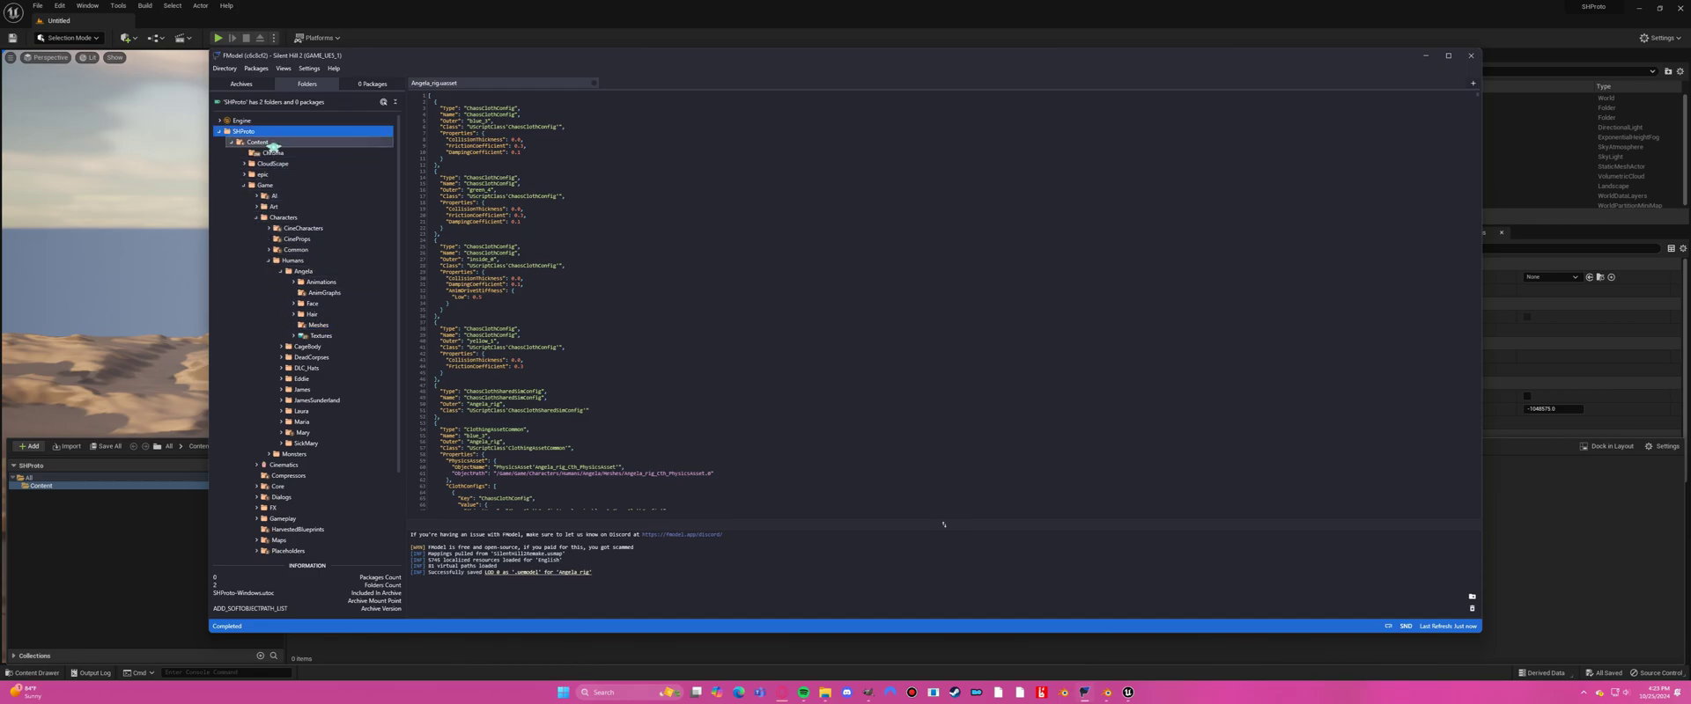
left_click(267, 143)
left_click(284, 187)
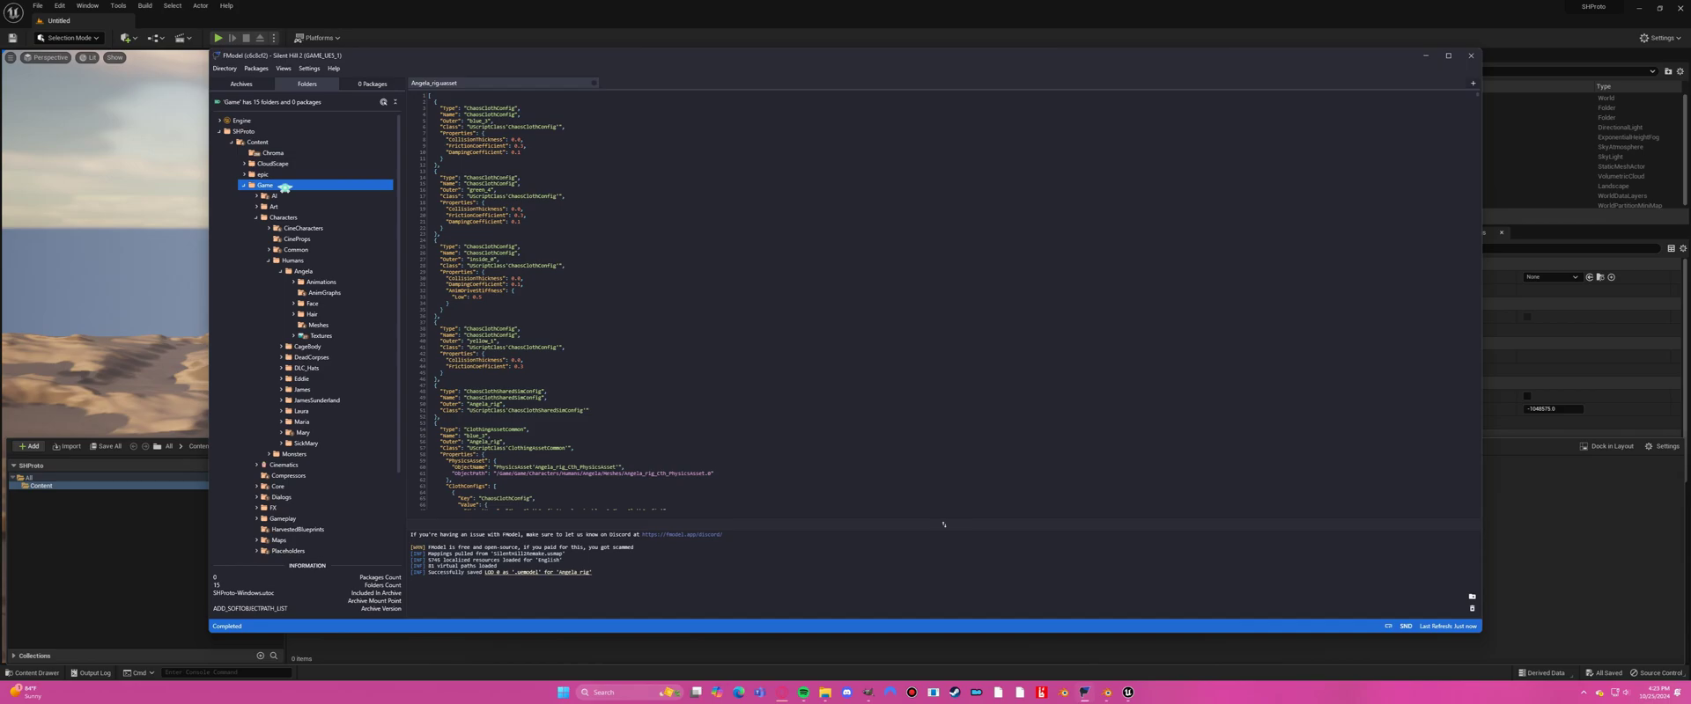
left_click(291, 219)
left_click(311, 260)
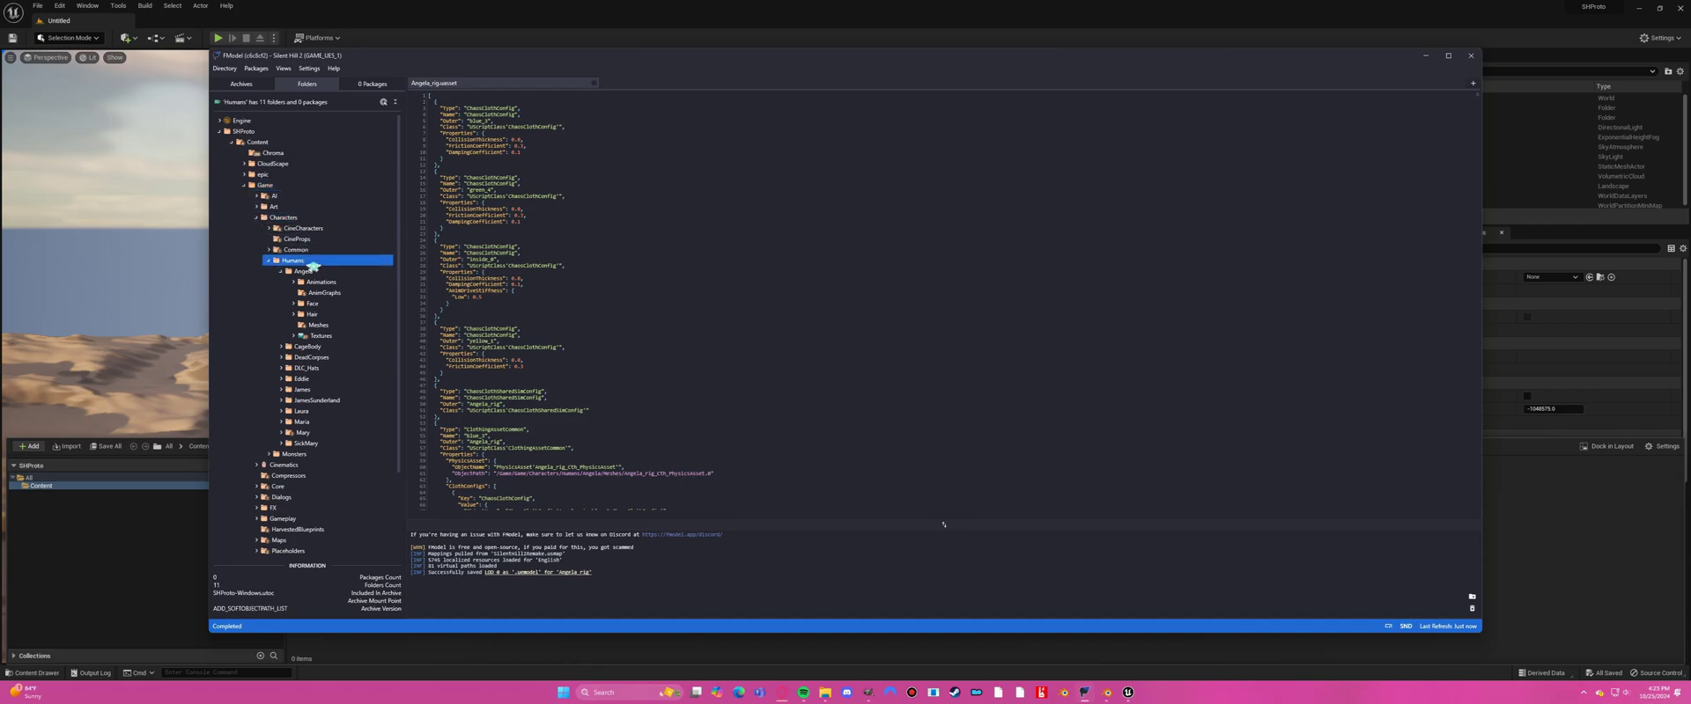
left_click(317, 271)
left_click(319, 325)
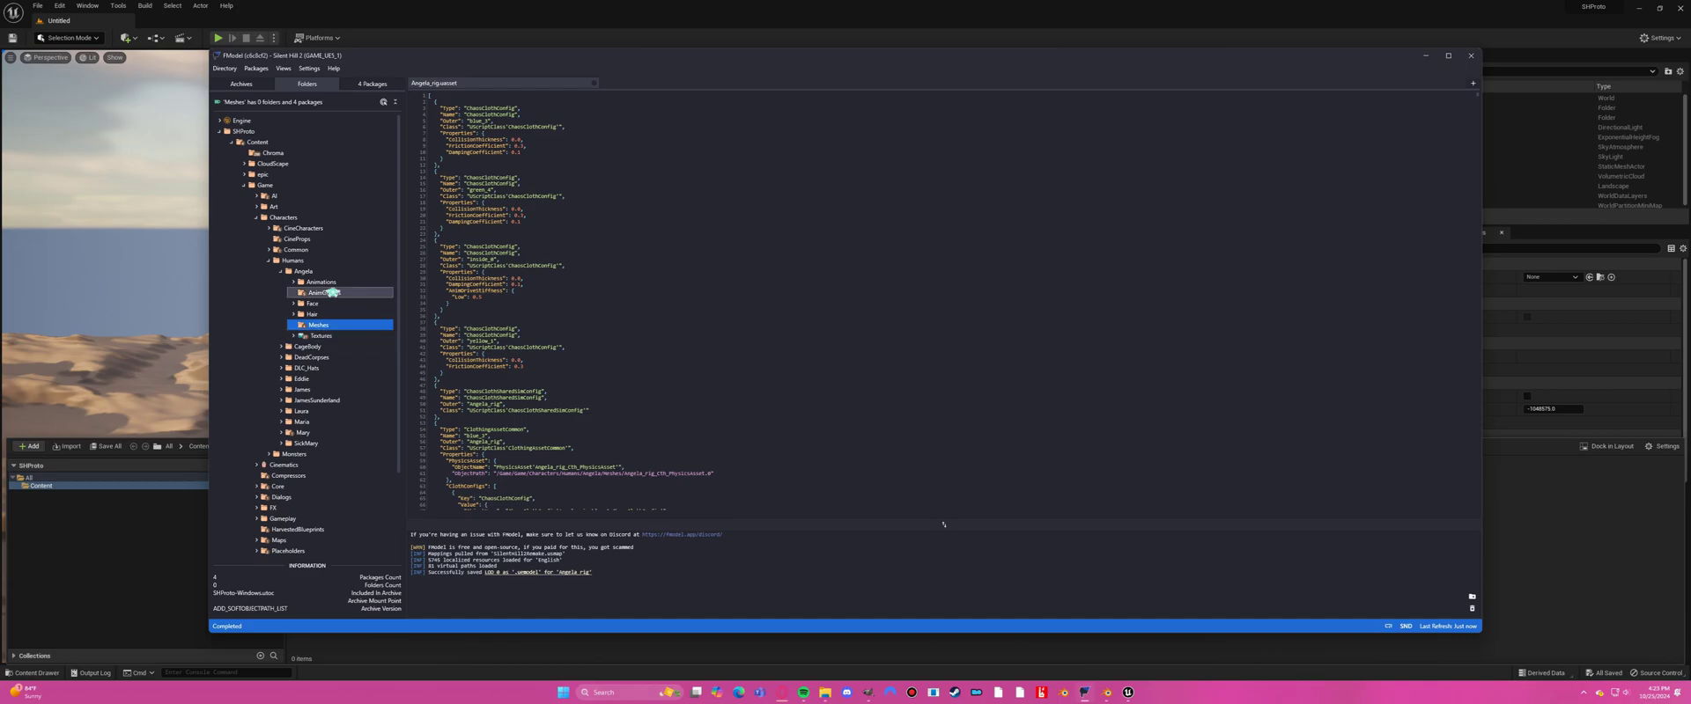
Examine Angela's Hair, Textures and Face folders in the folder tree, and minimize FModel.
left_click(321, 316)
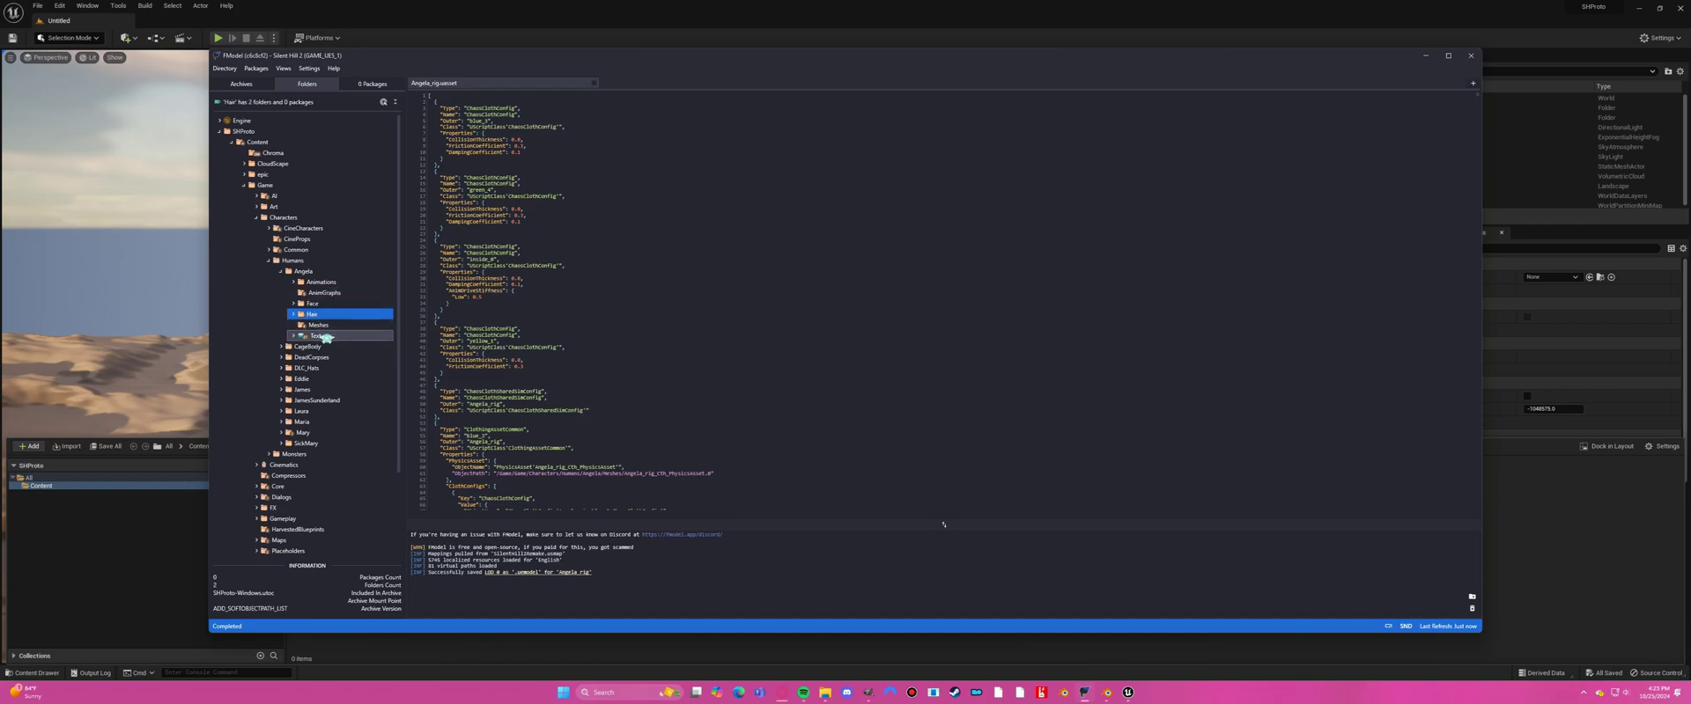
left_click(321, 336)
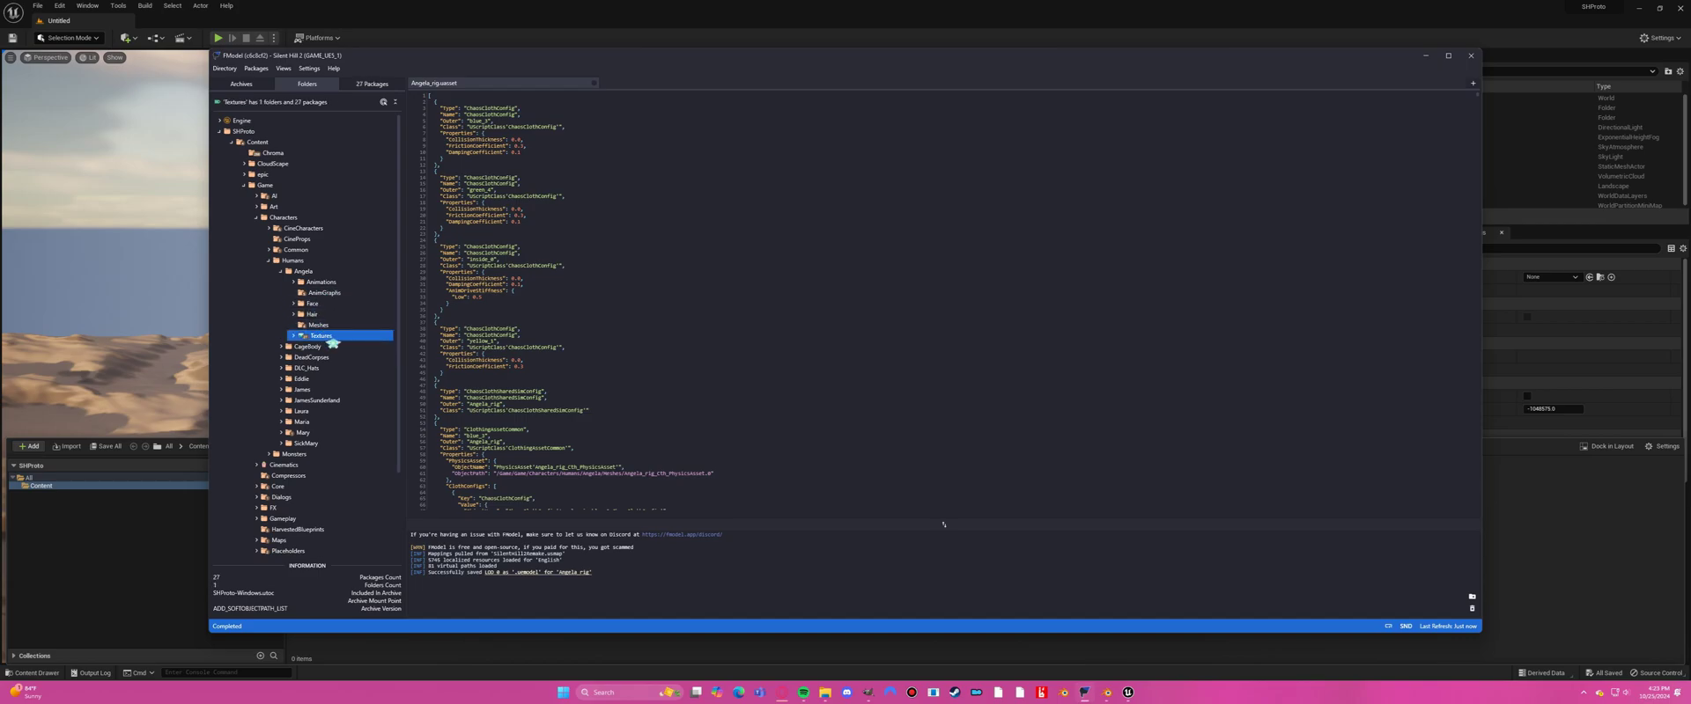
double_click(310, 304)
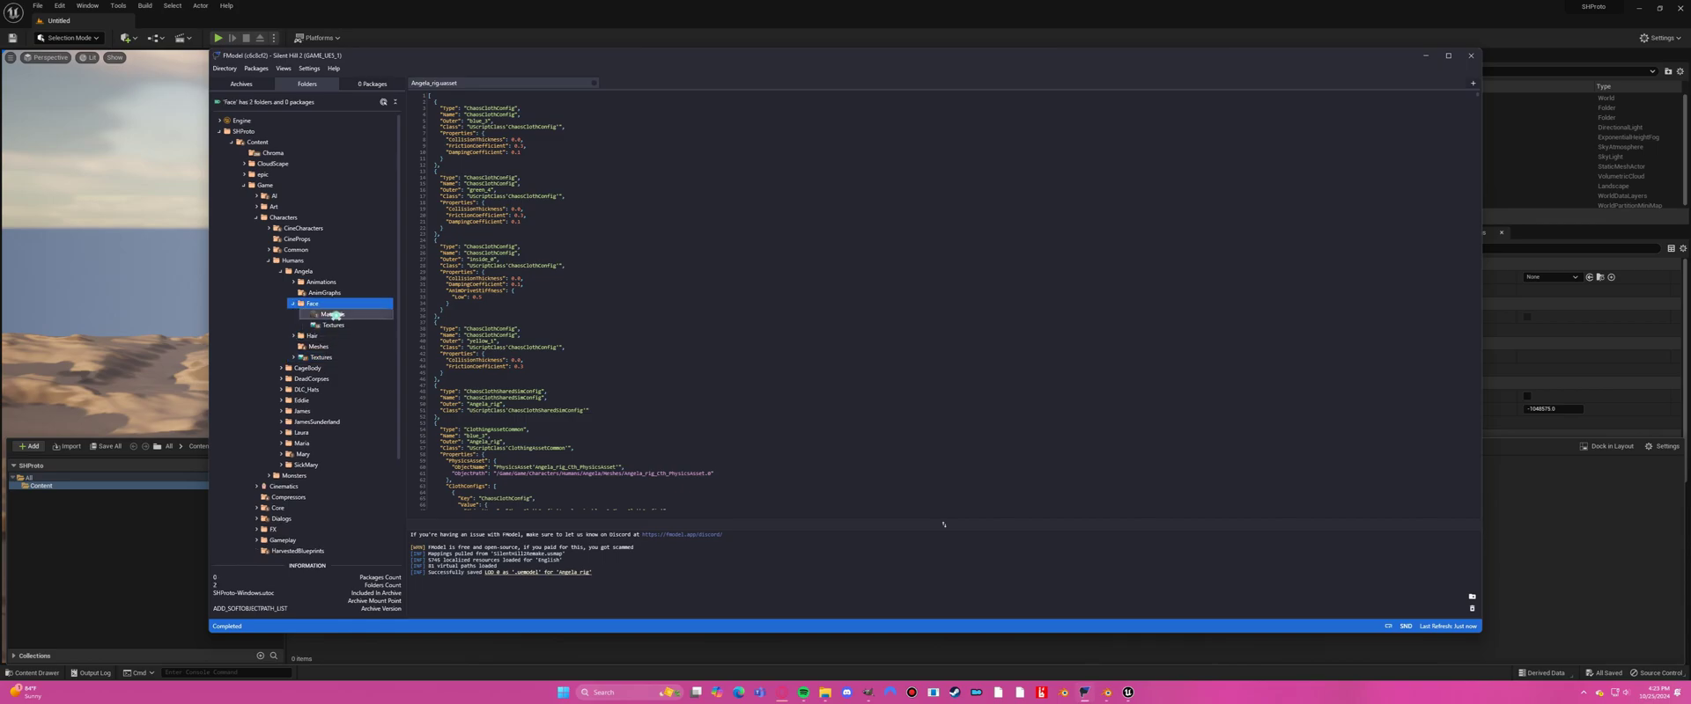
left_click(293, 304)
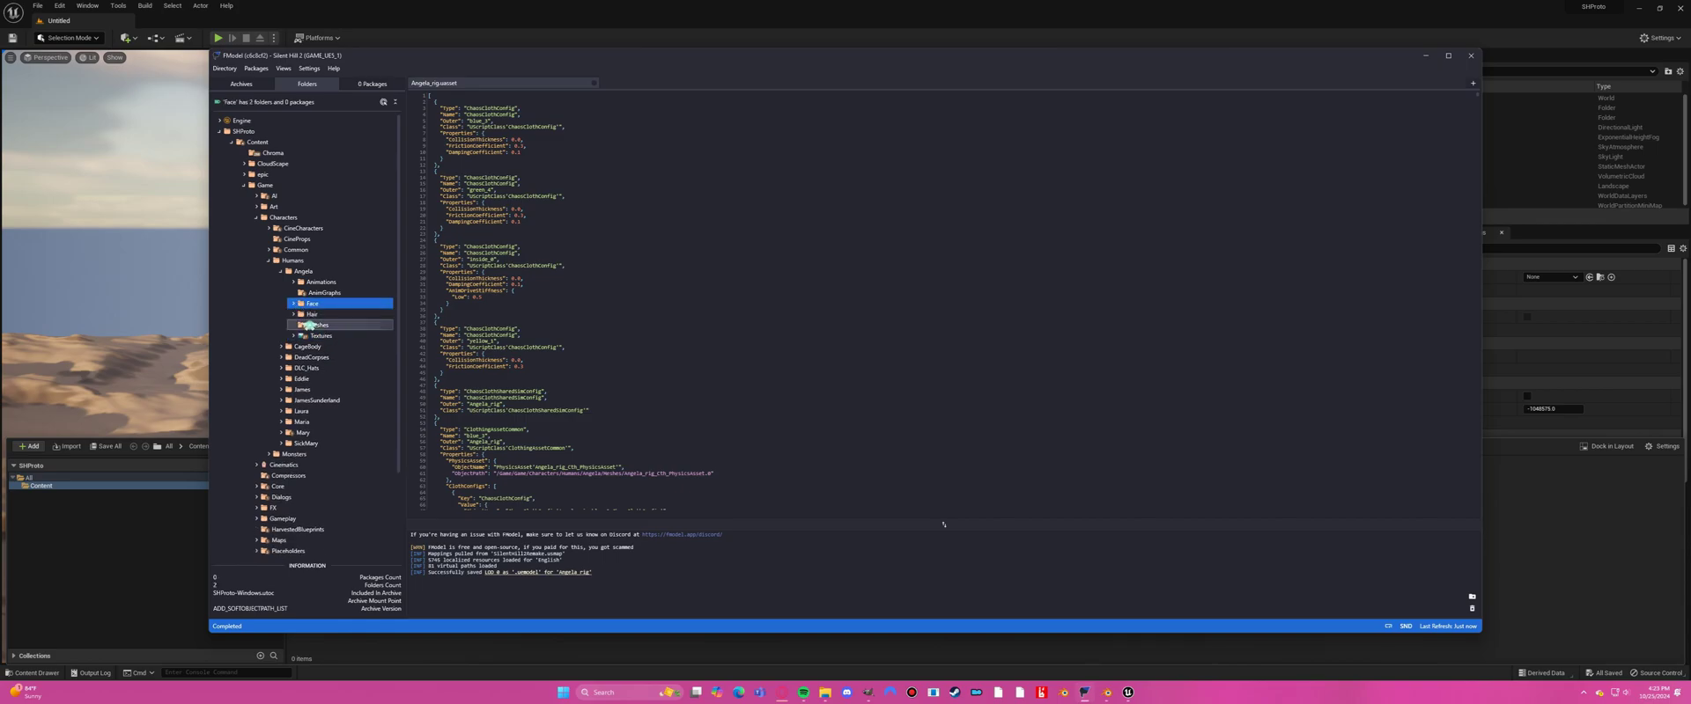
left_click(1425, 56)
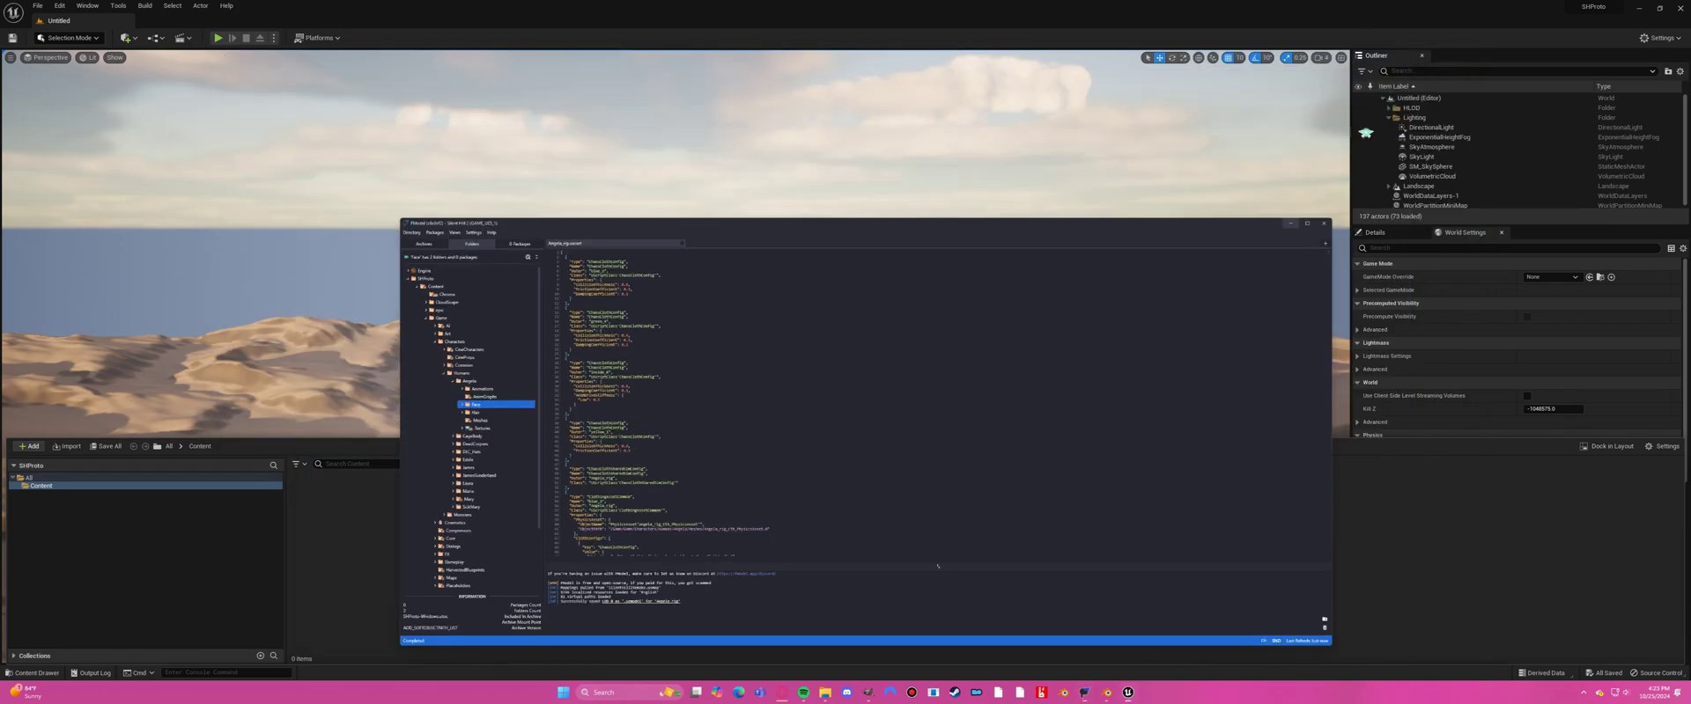
Create a new folder named Game inside the project's Content folder.
right_click(367, 523)
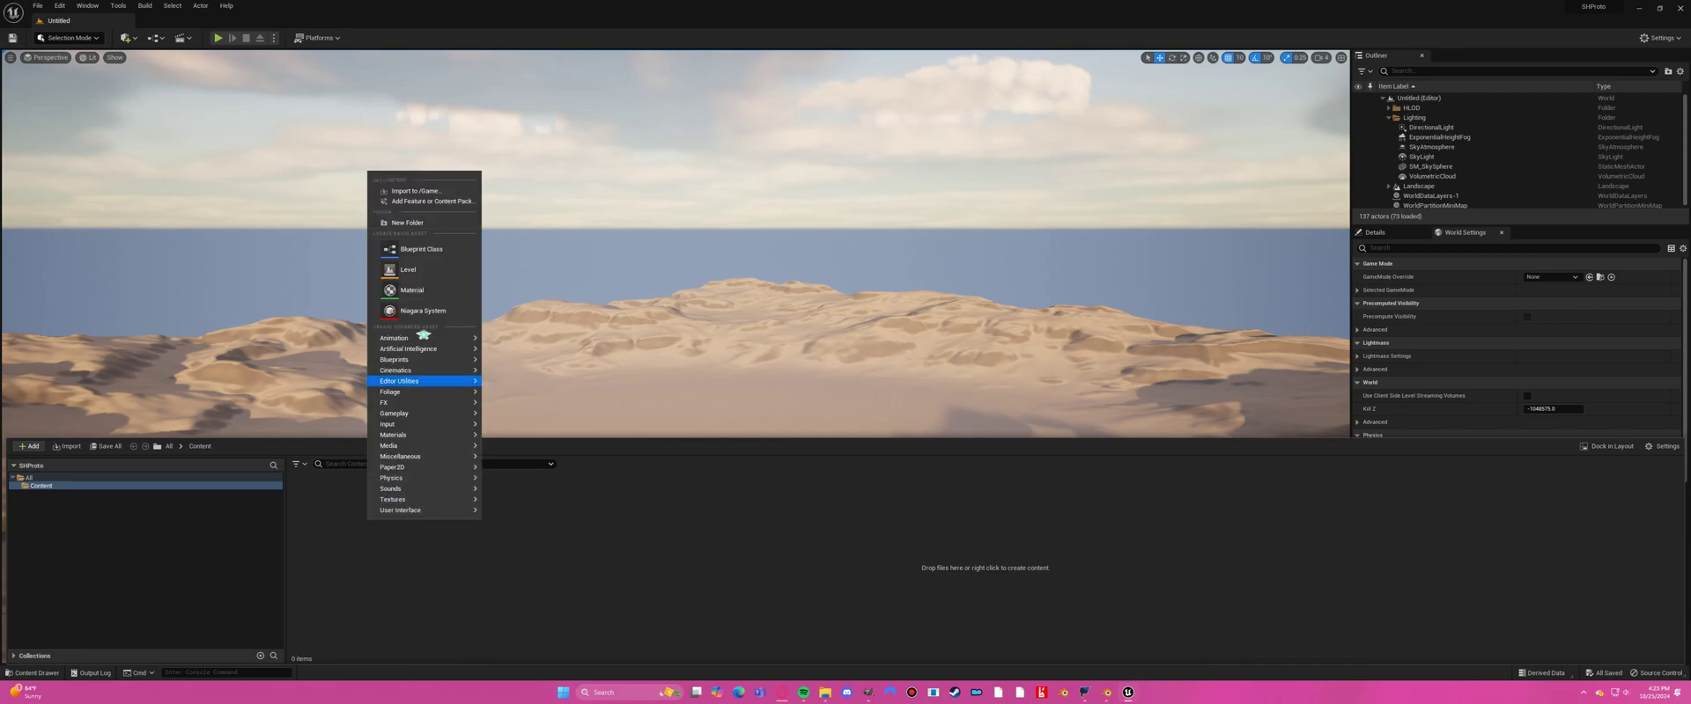
left_click(447, 224)
key("BackSpace")
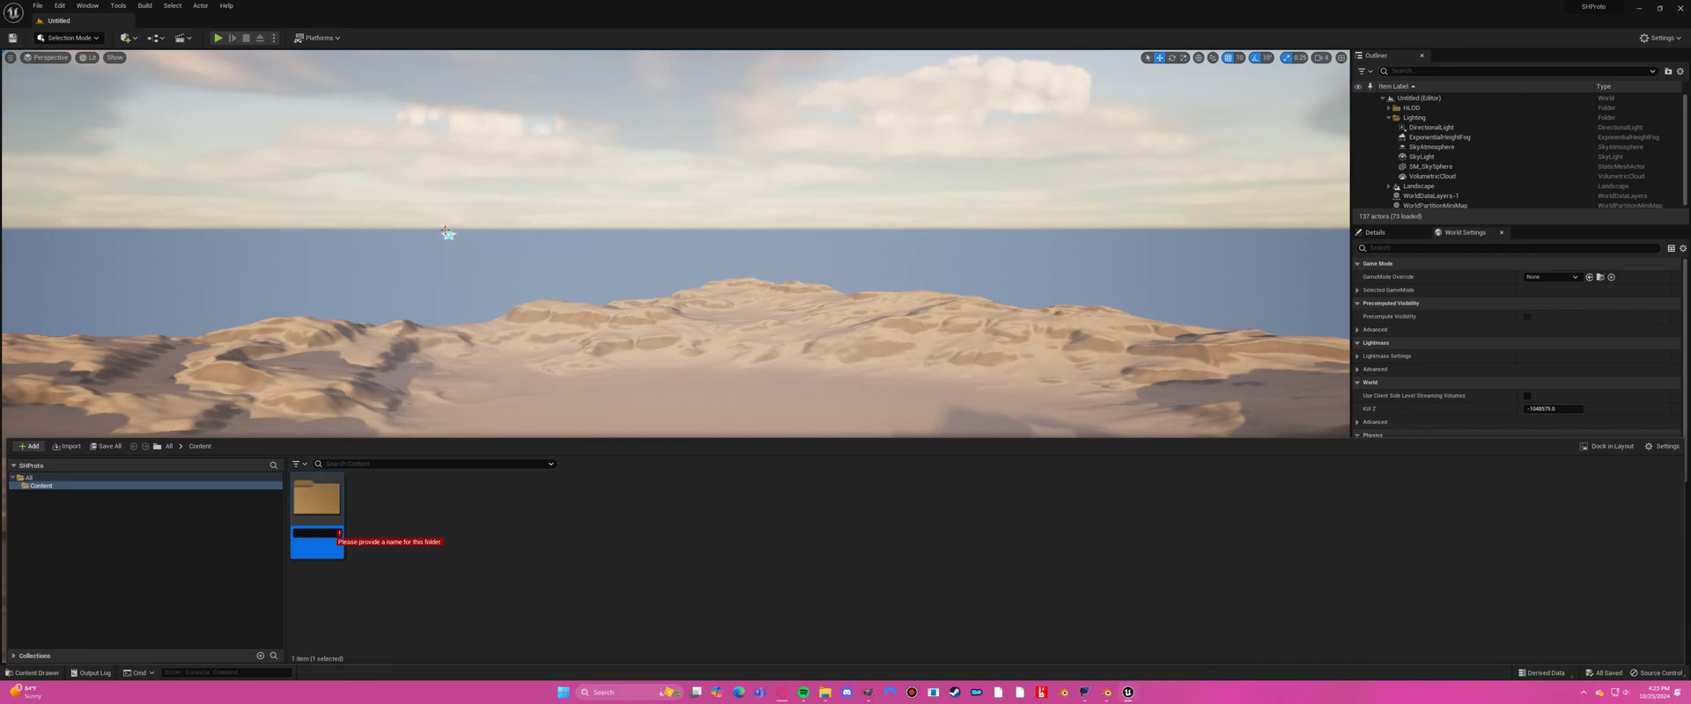
type("Gan")
type("e")
key("Return")
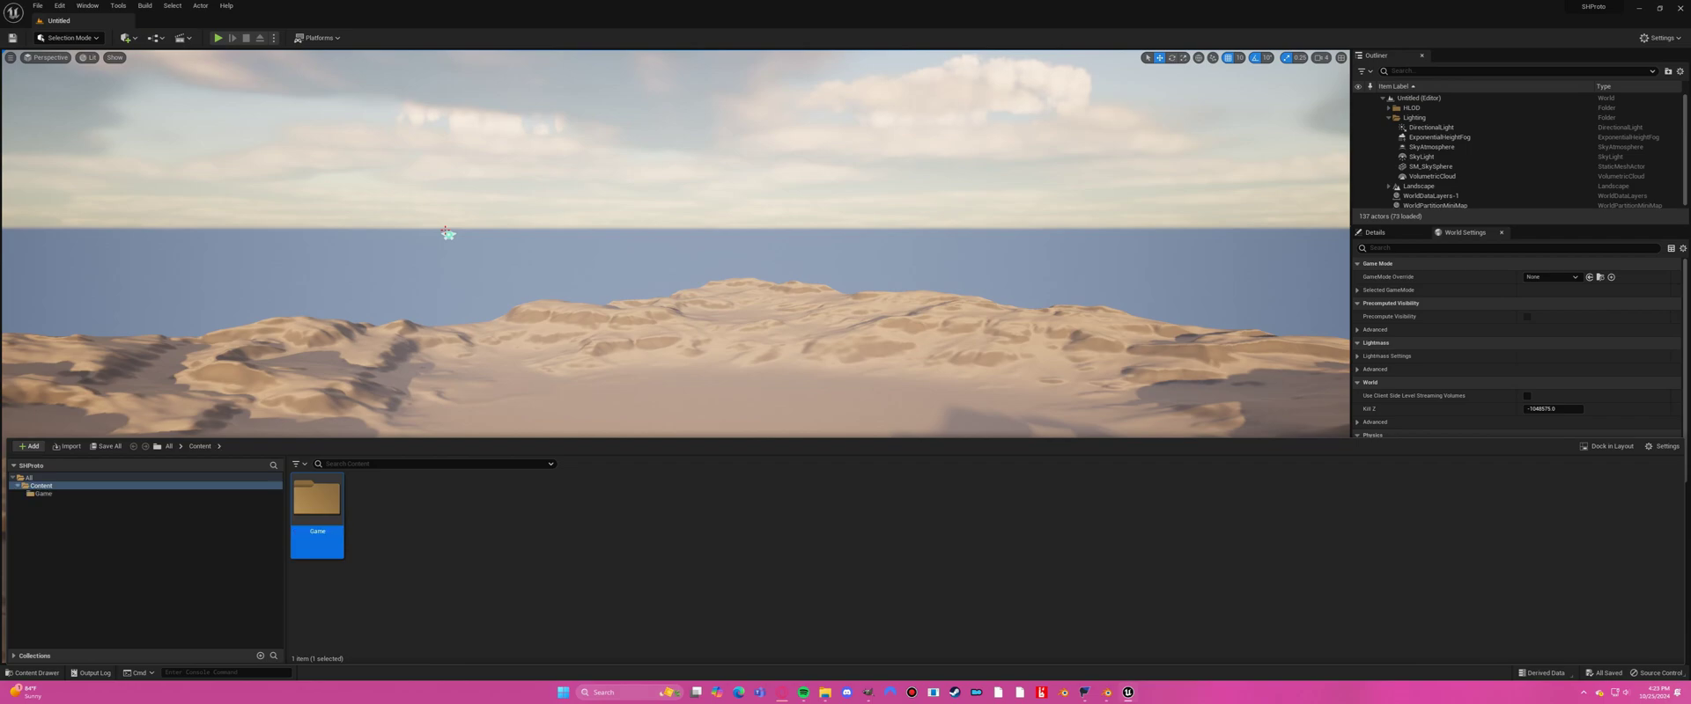
Create a new folder named Characters inside the Game folder.
double_click(339, 509)
right_click(343, 517)
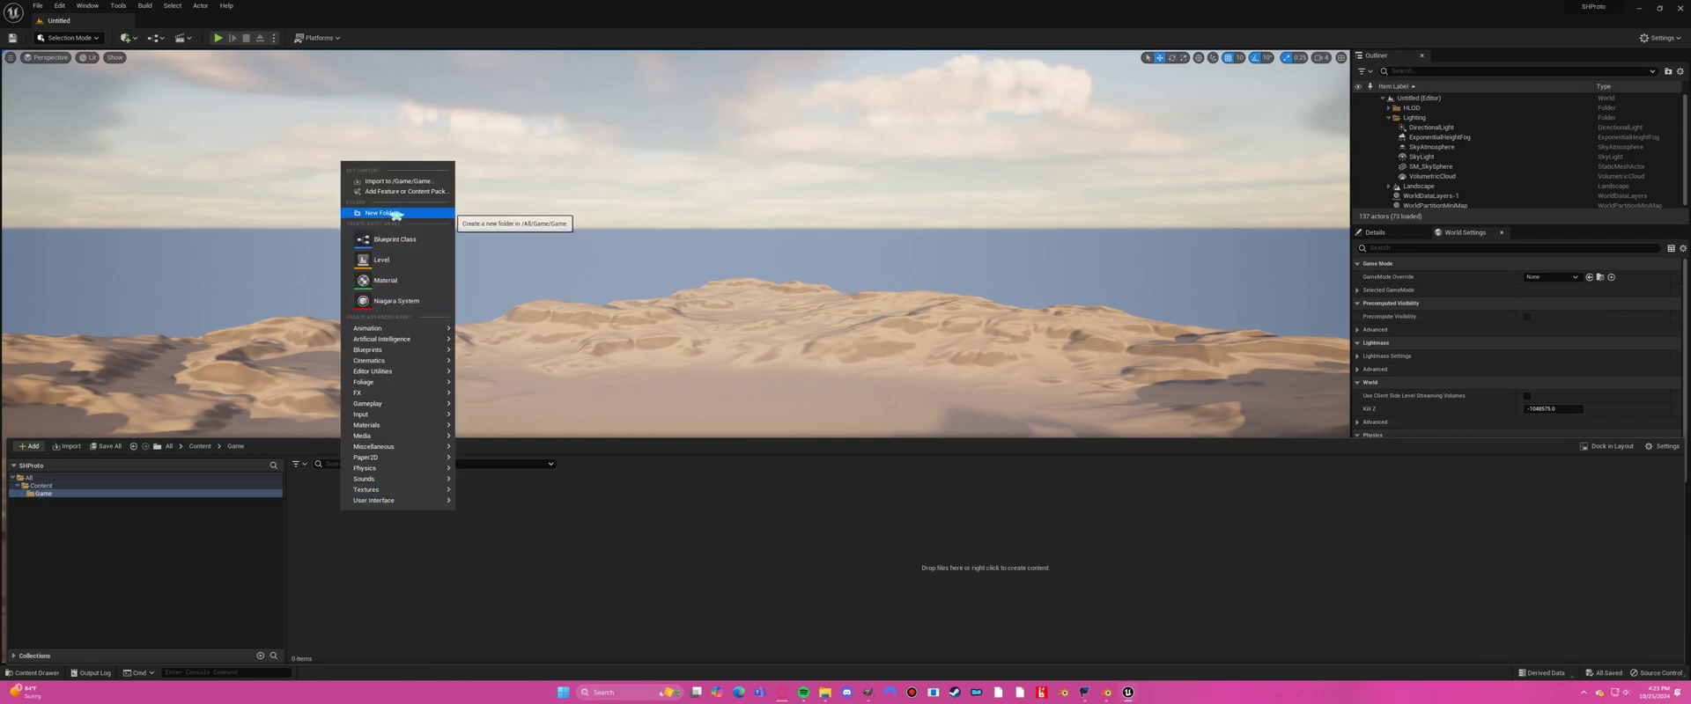
left_click(397, 214)
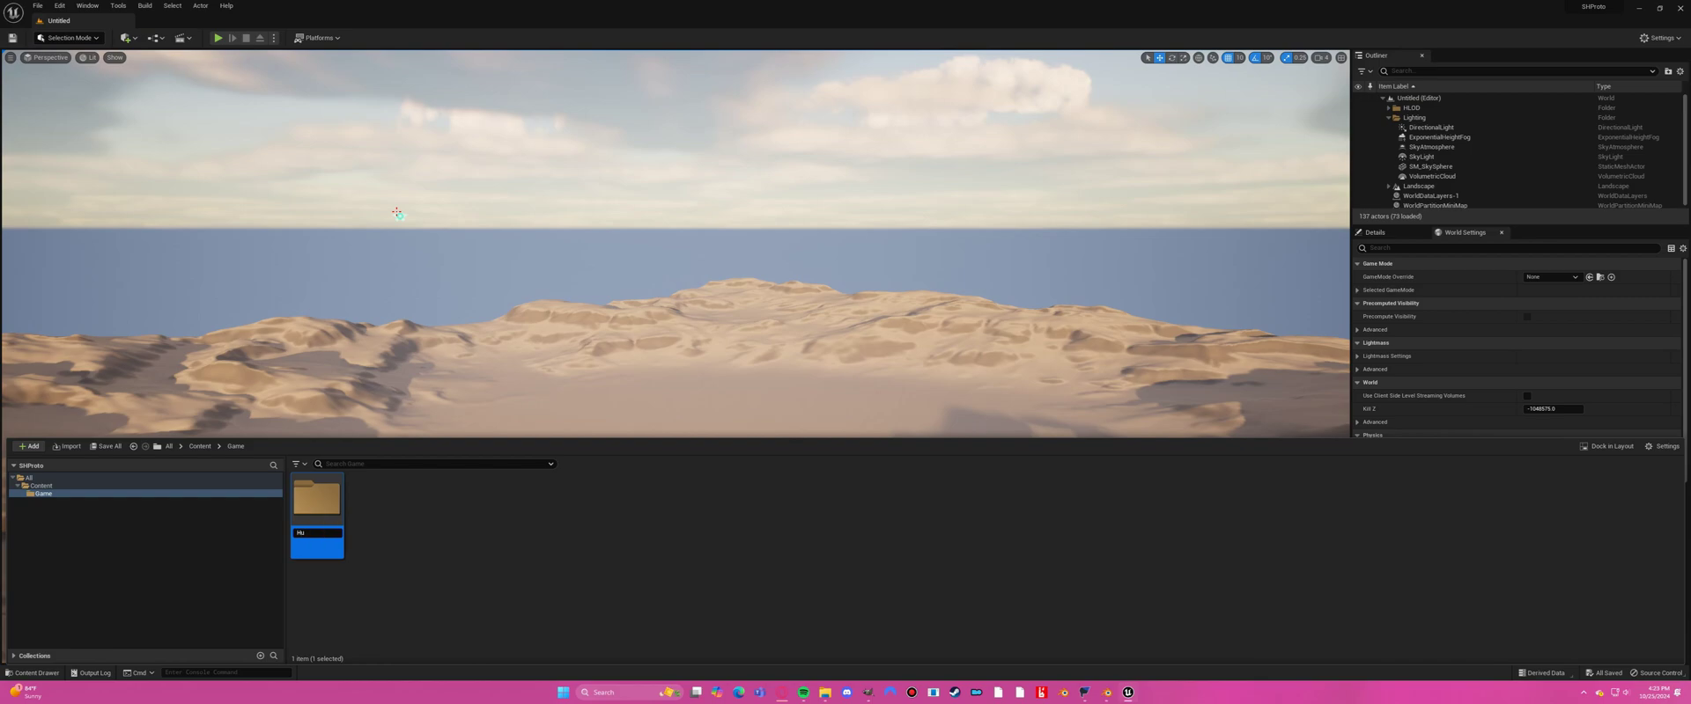
key("BackSpace")
key("BackSpace")
type("Cha")
Create a new folder named Humans inside the Characters folder.
double_click(317, 519)
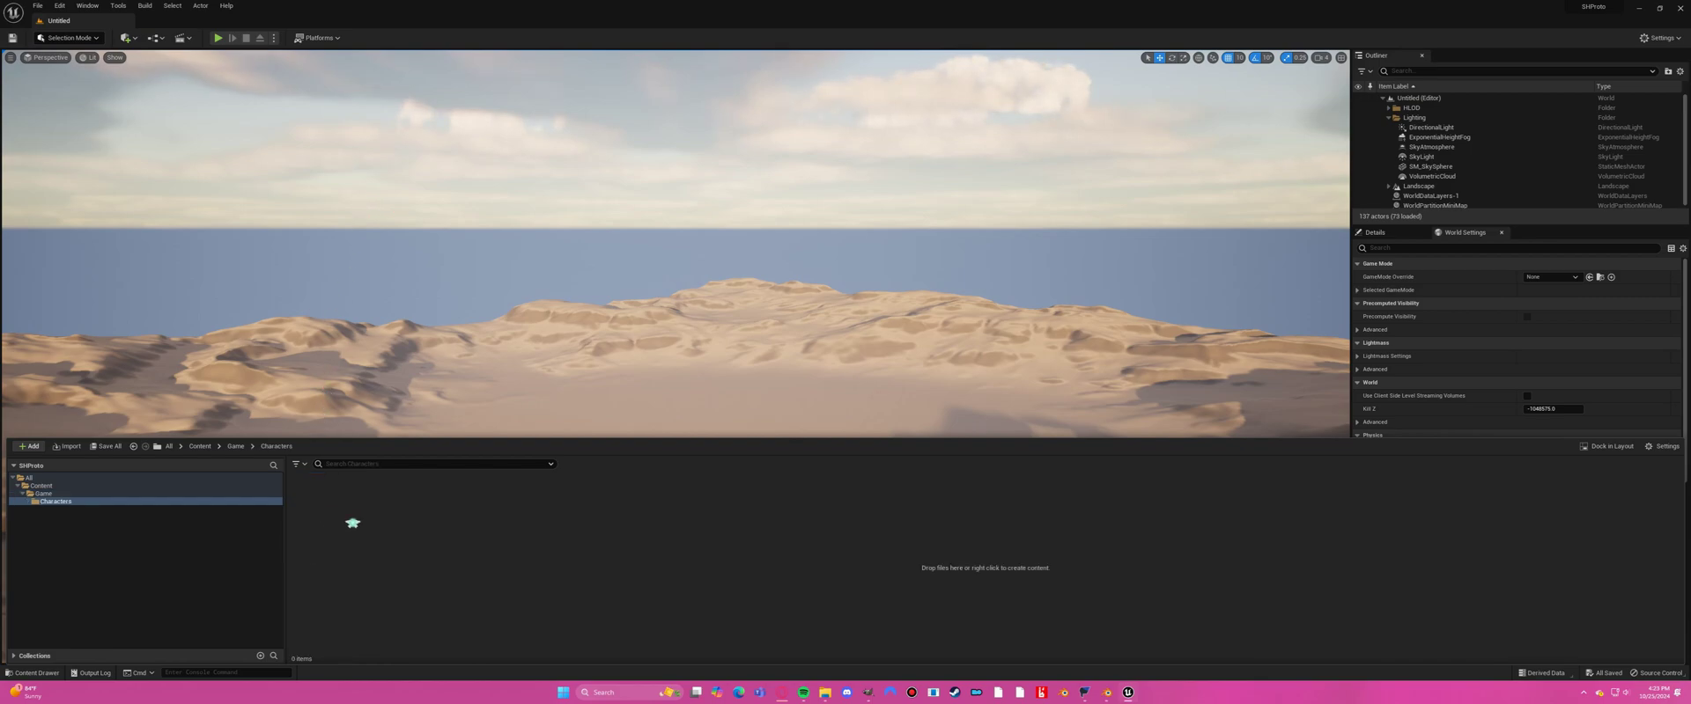
right_click(451, 545)
left_click(466, 244)
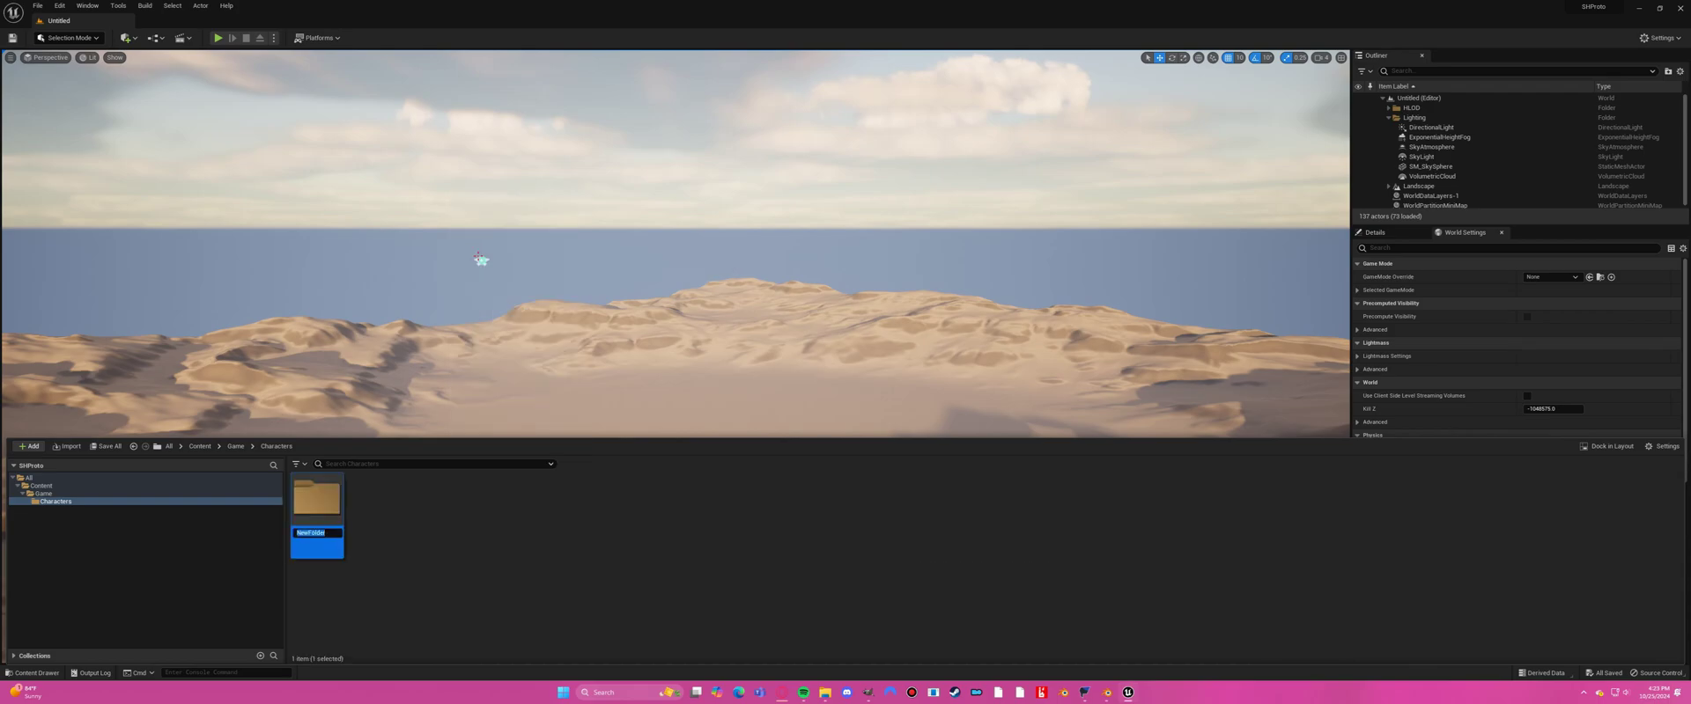
Create a new folder named Angela inside the Humans folder.
double_click(317, 529)
right_click(315, 526)
left_click(396, 229)
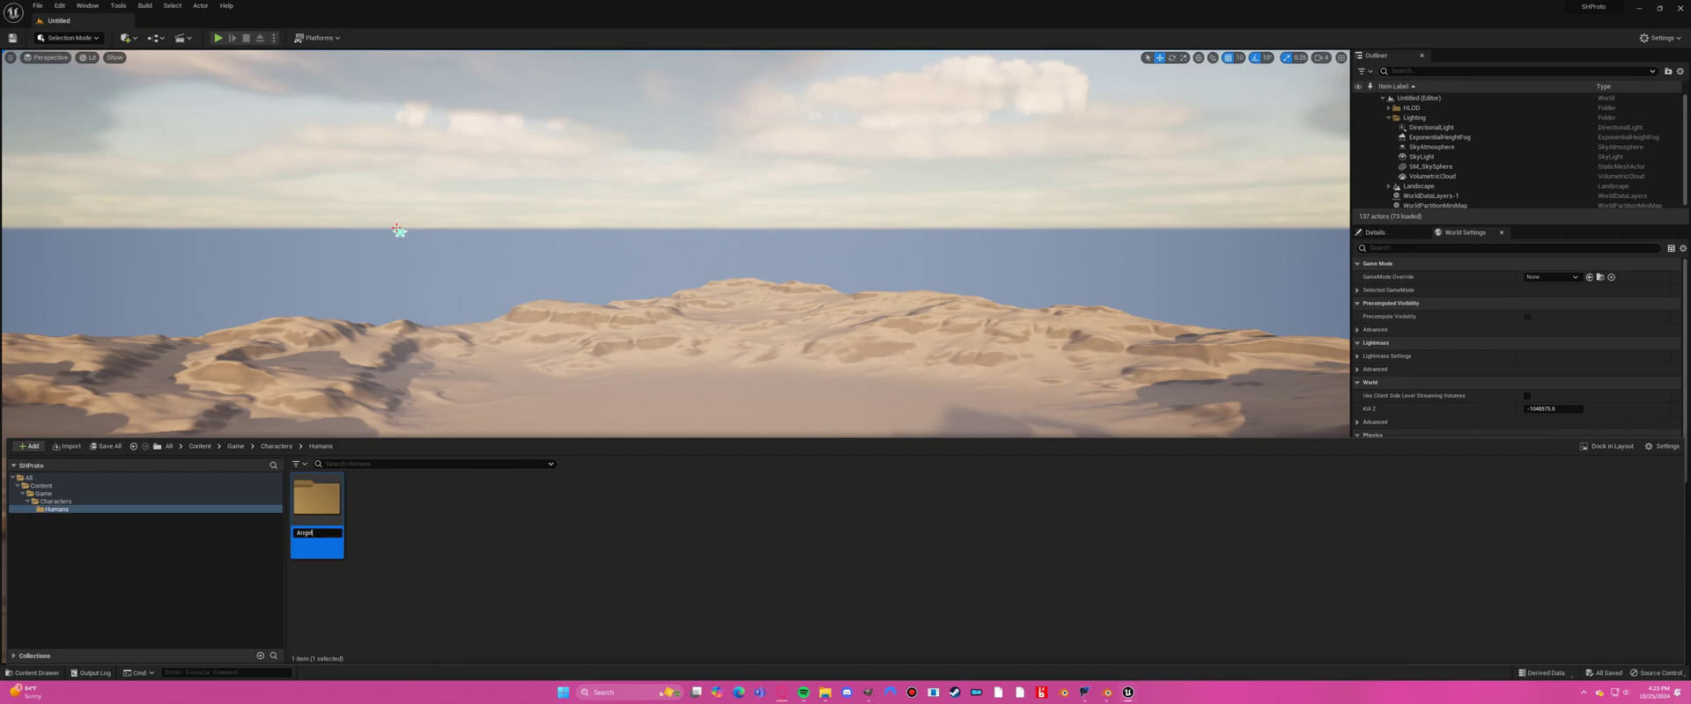
type("Angela")
key("Return")
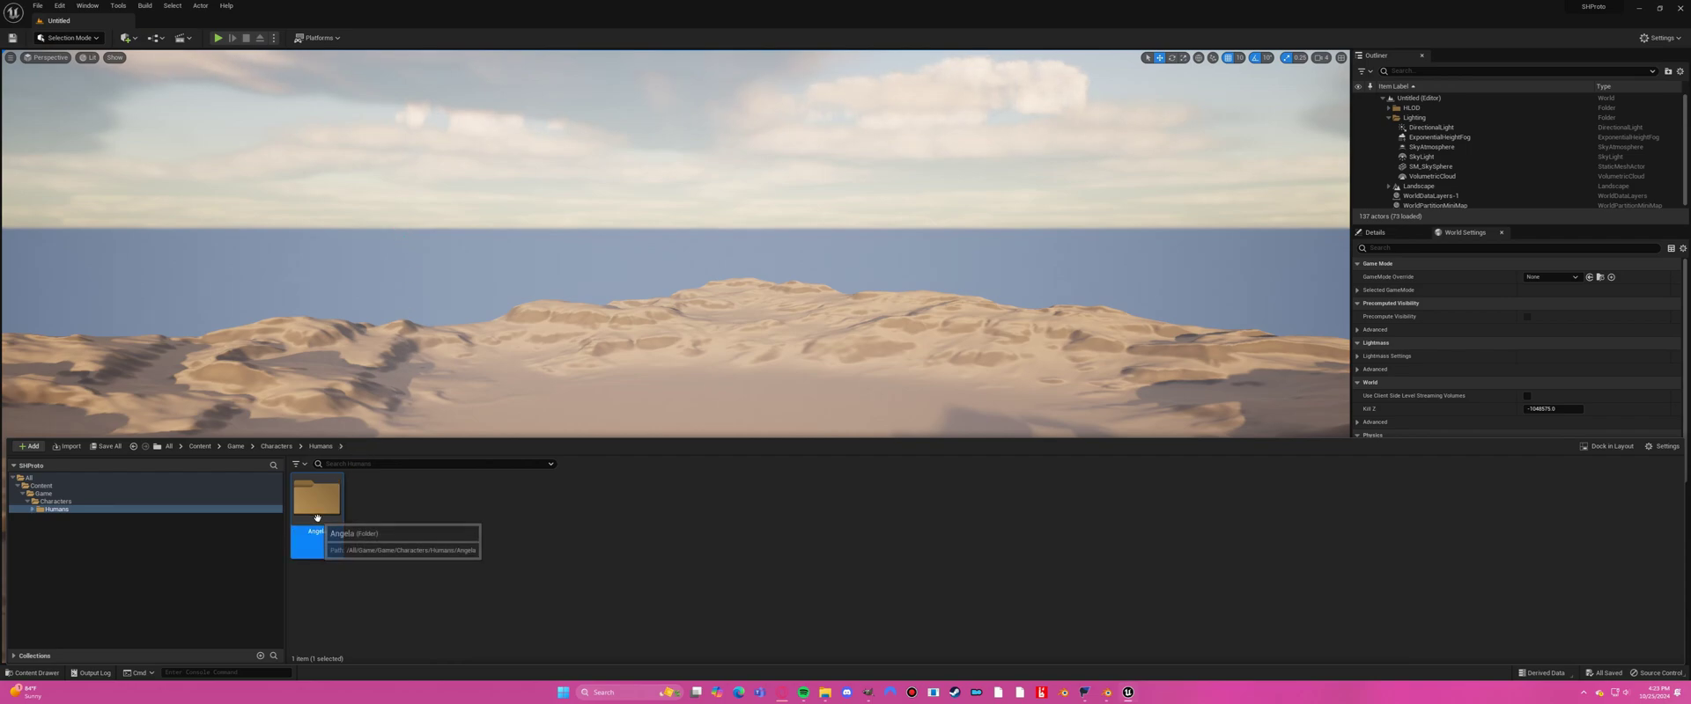
Create a new folder named Meshes inside the Angela folder.
double_click(317, 517)
right_click(317, 520)
left_click(378, 222)
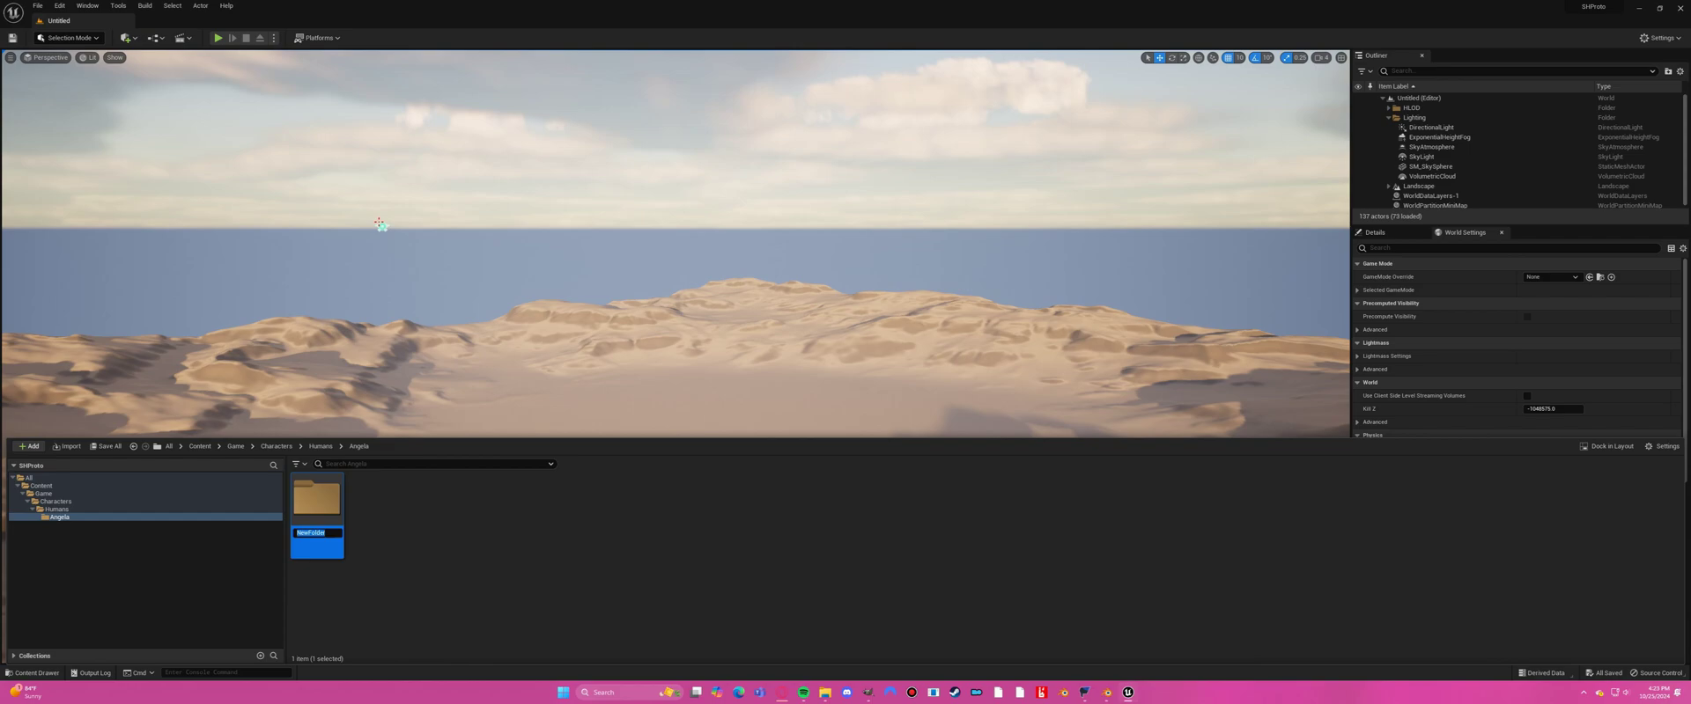
type("Meshes")
key("Return")
Create a new folder named Textures inside the Angela folder, alongside Meshes.
right_click(447, 555)
left_click(516, 255)
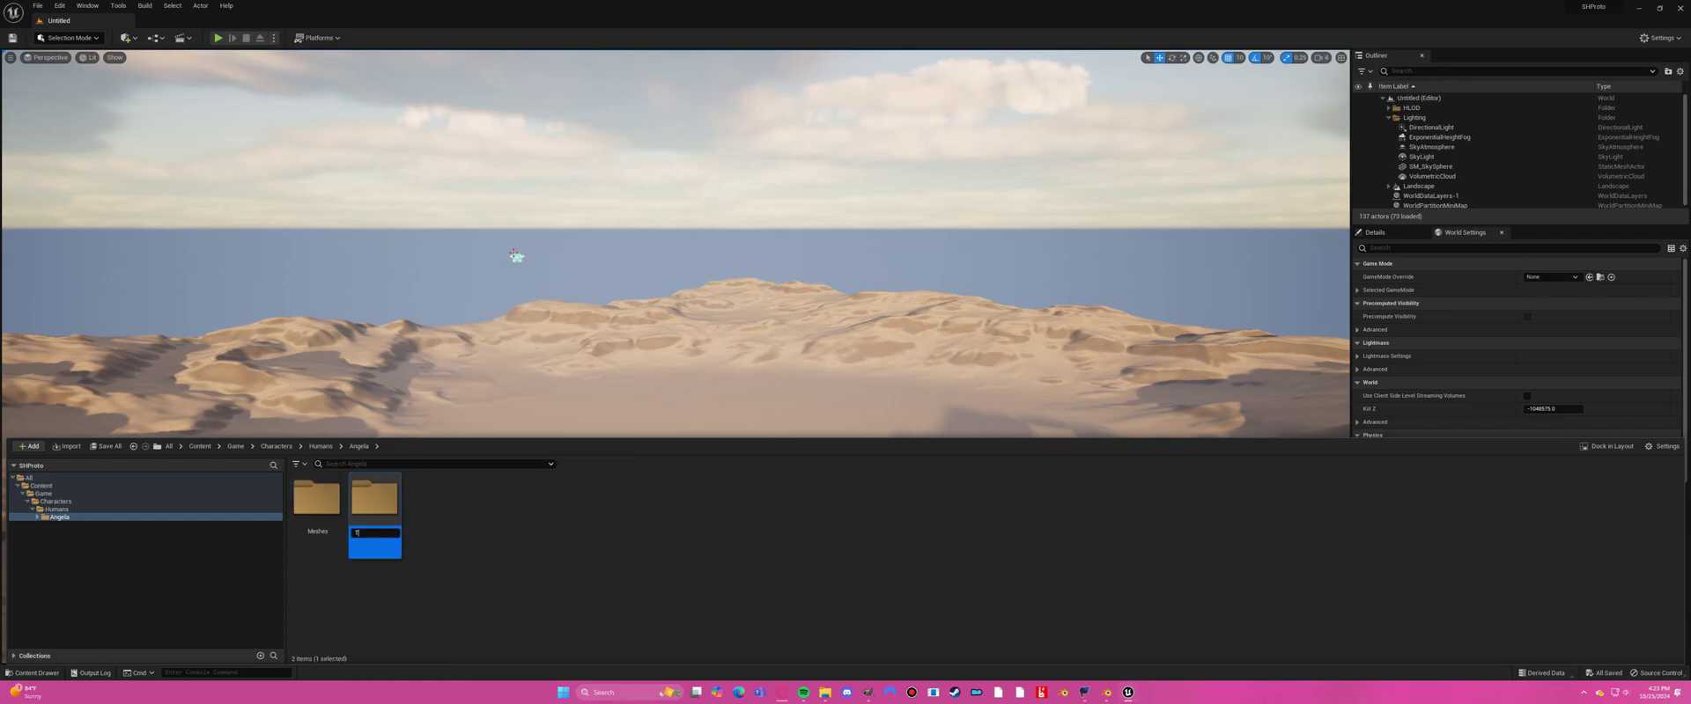
type("Textures")
key("Return")
left_click(449, 581)
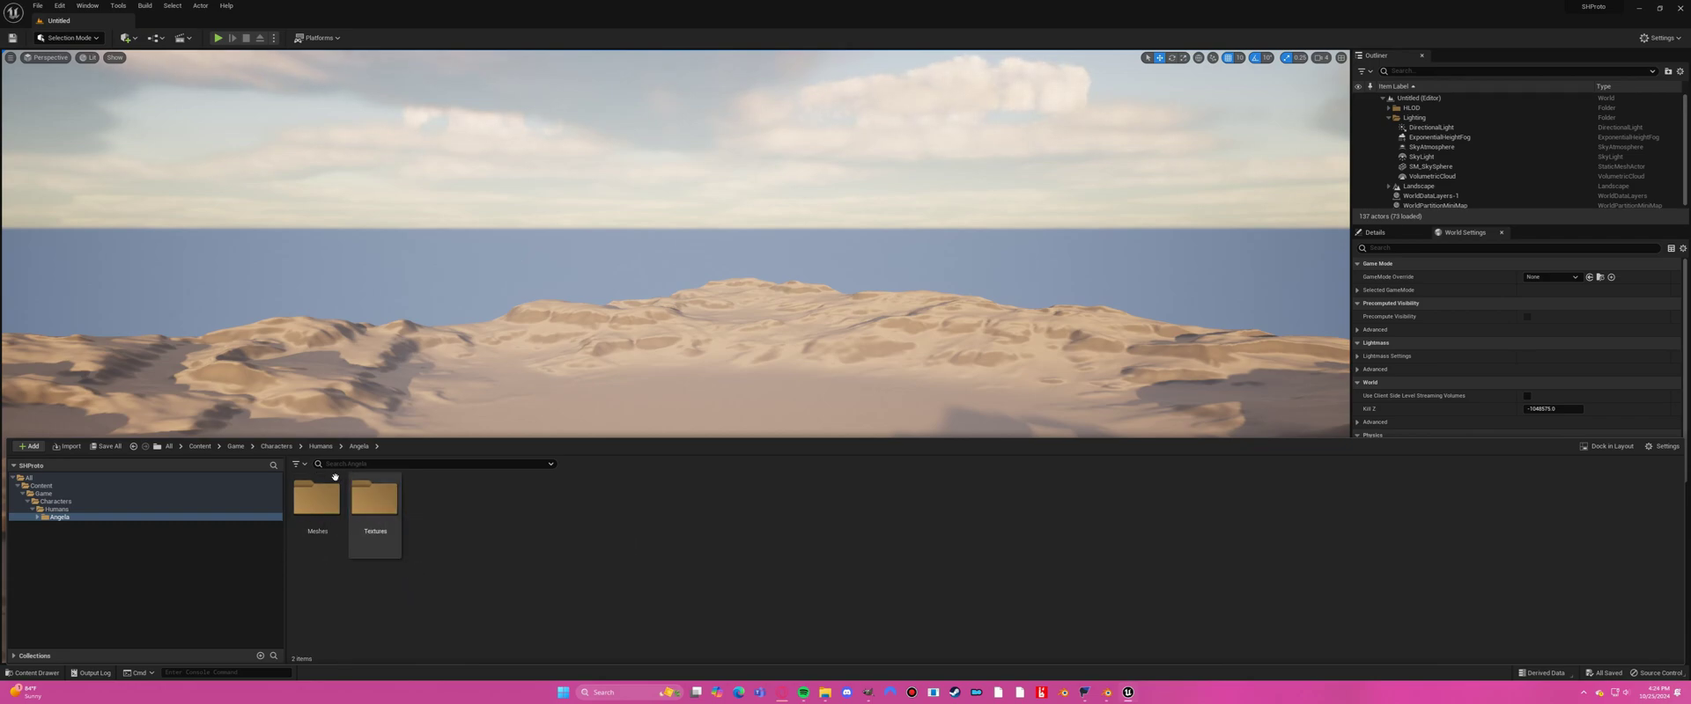
Start importing Angela_rig.fbx from the FModel folder on drive C: into the Meshes folder.
double_click(301, 499)
right_click(301, 499)
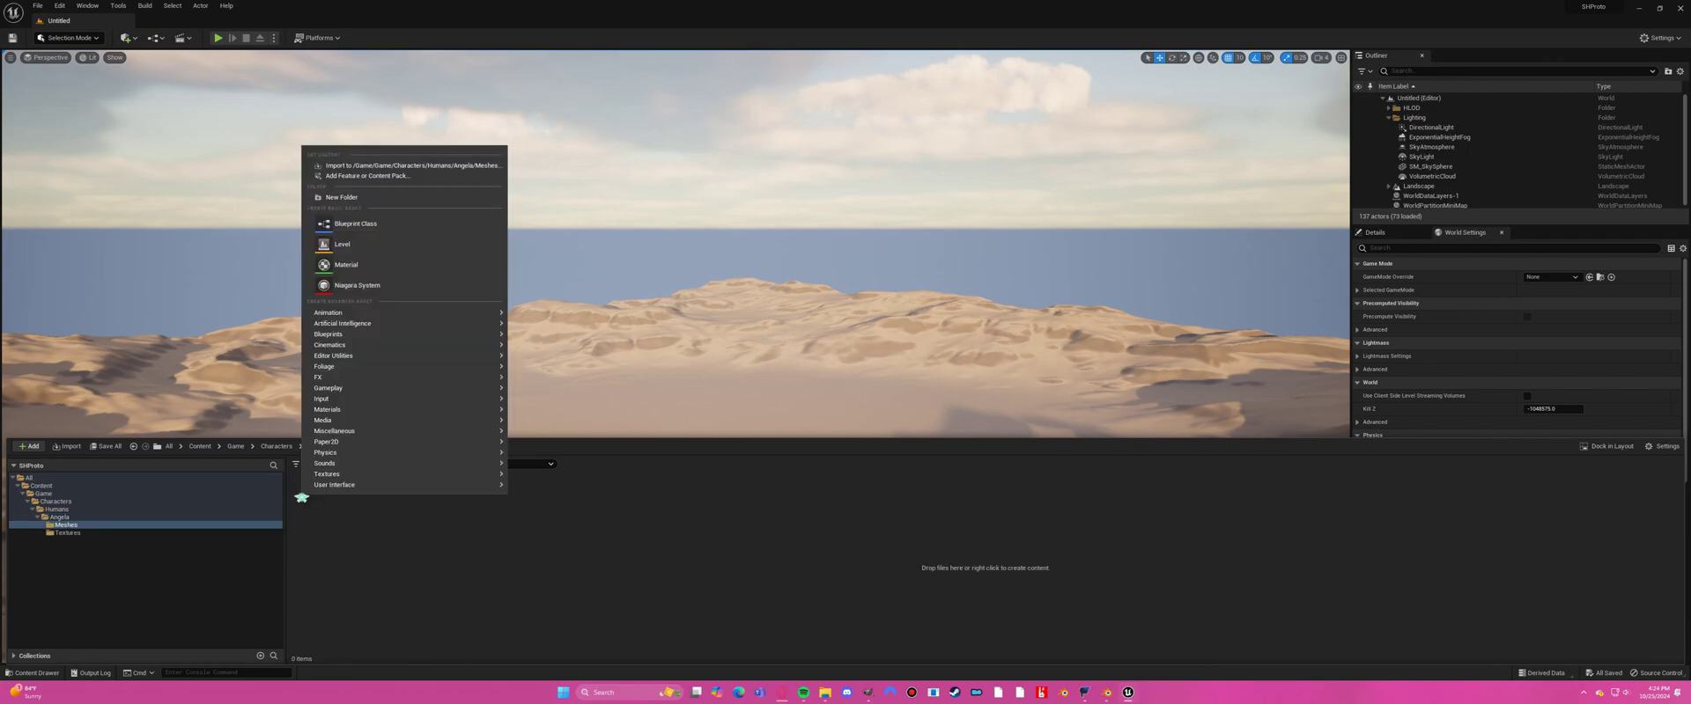
mouse_move(302, 486)
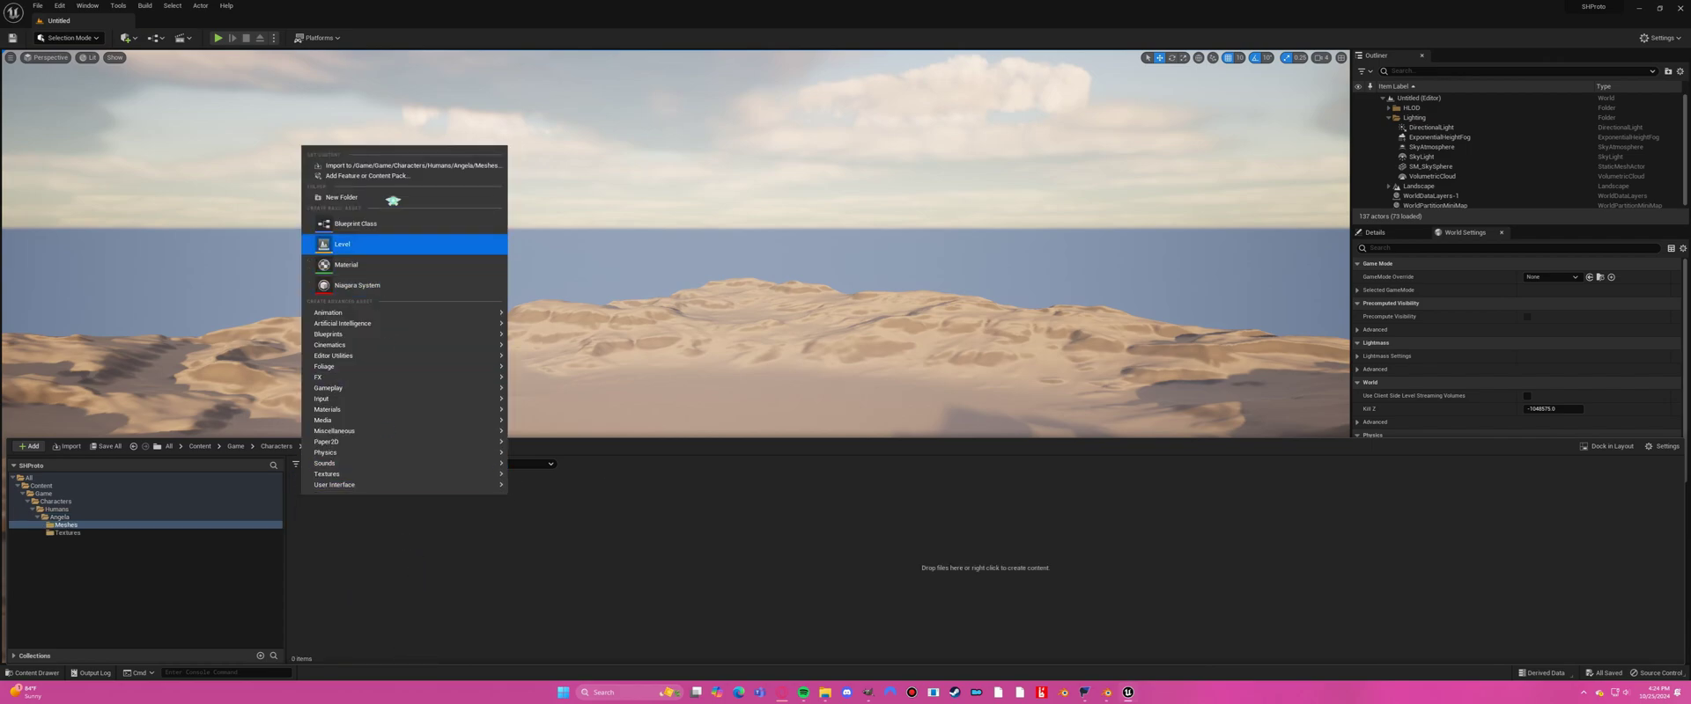
left_click(392, 165)
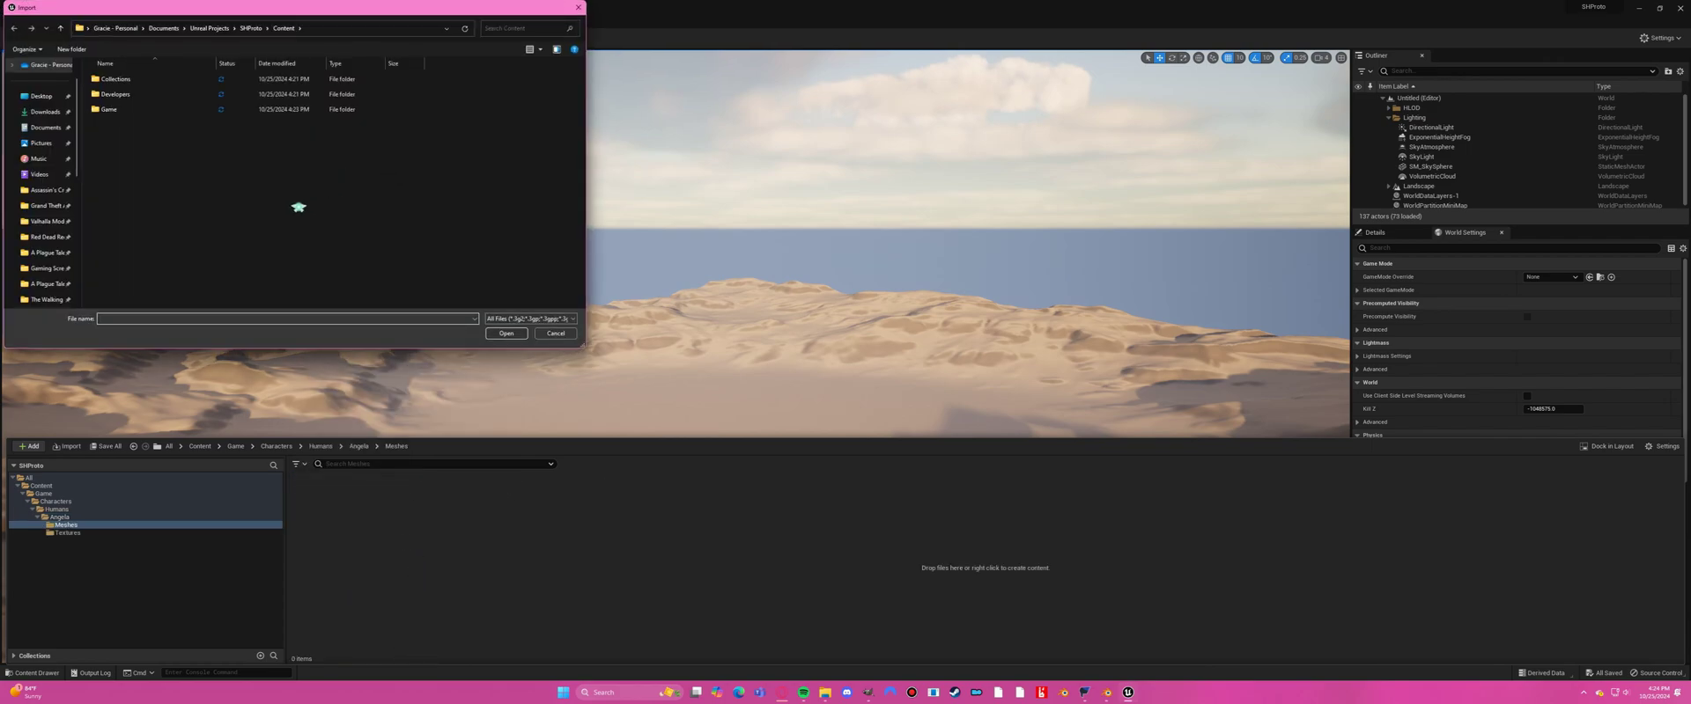
scroll(44, 243, "down", 10)
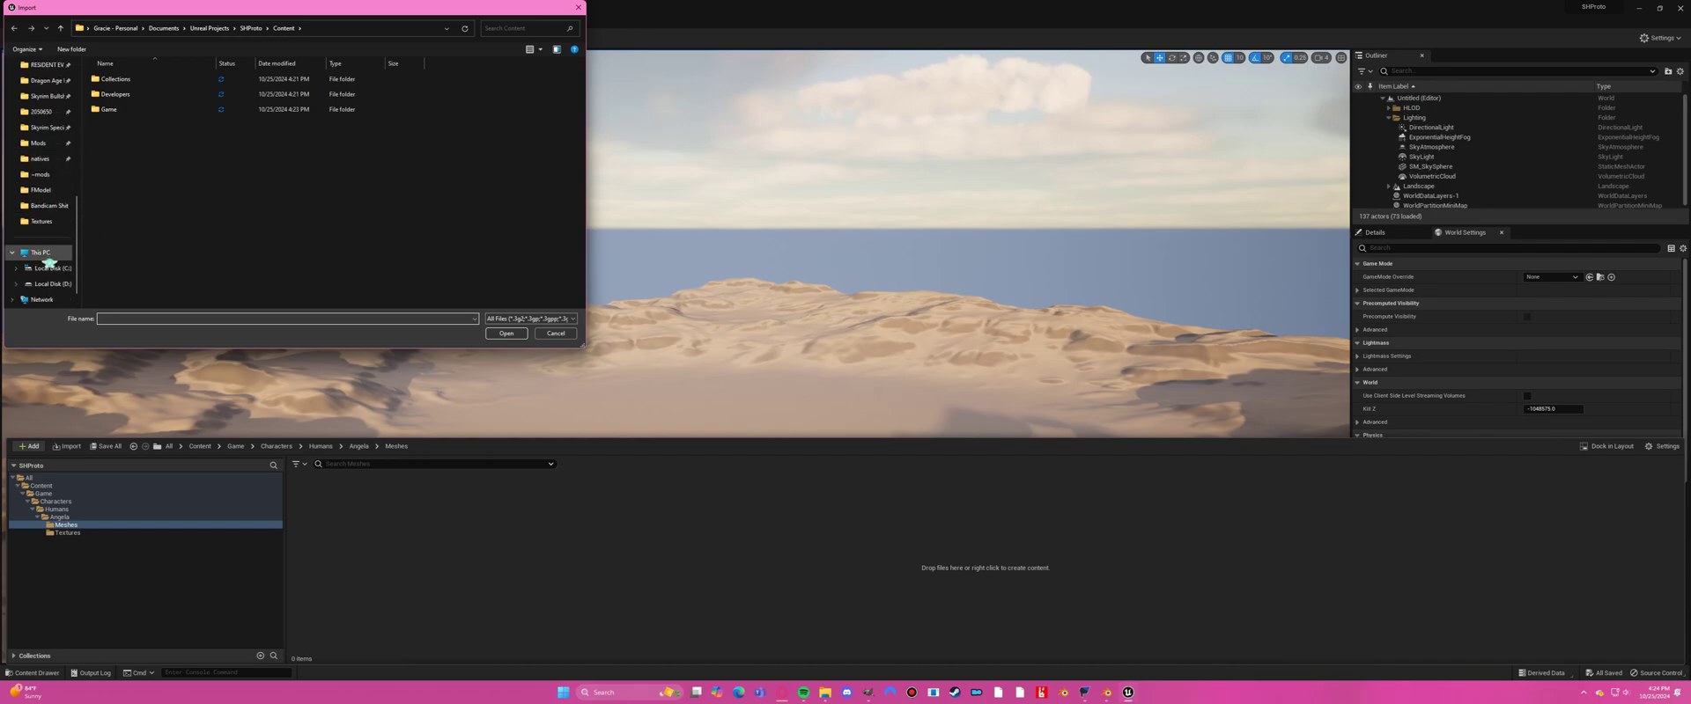
left_click(51, 268)
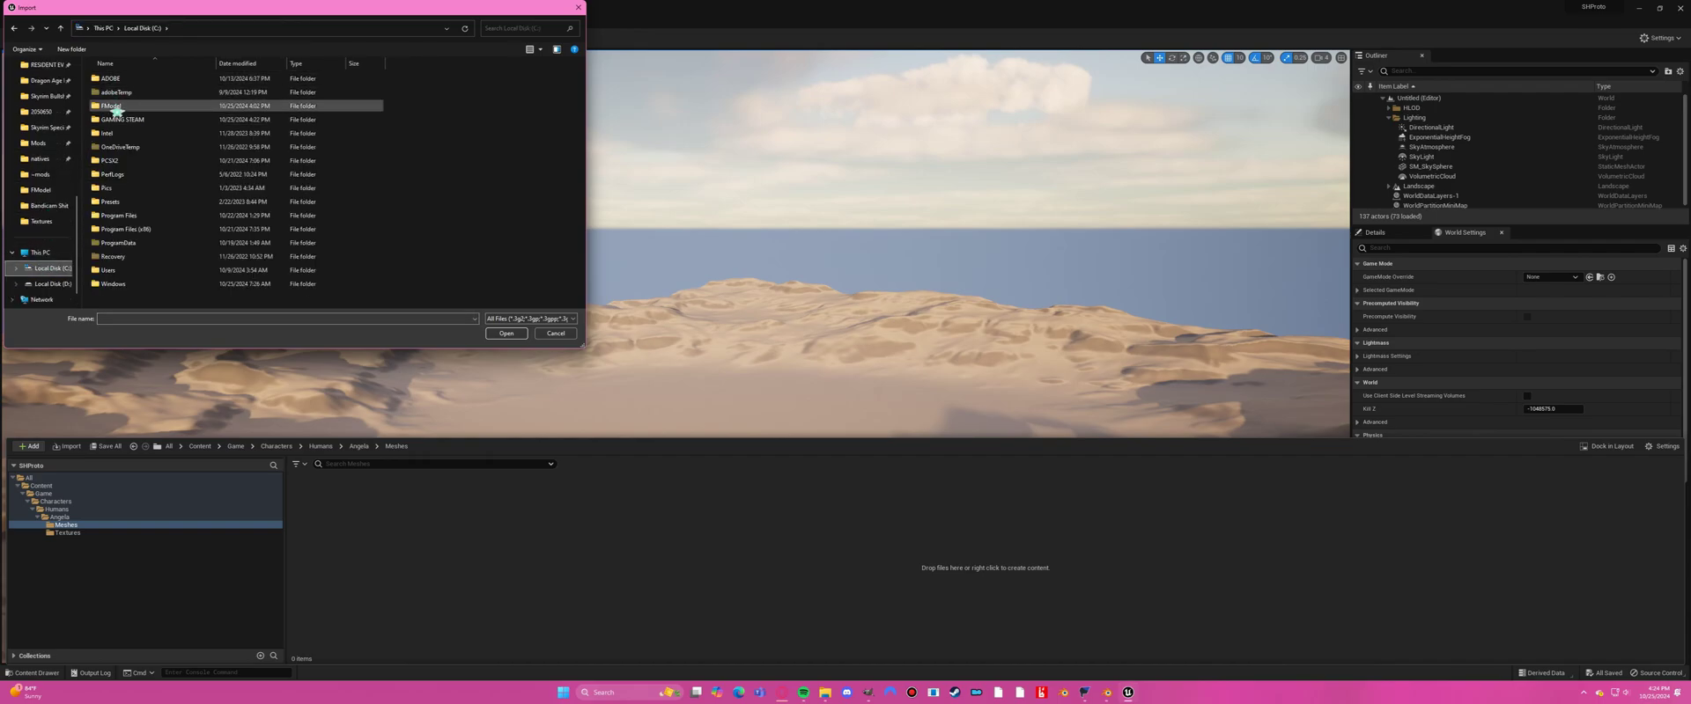
double_click(113, 107)
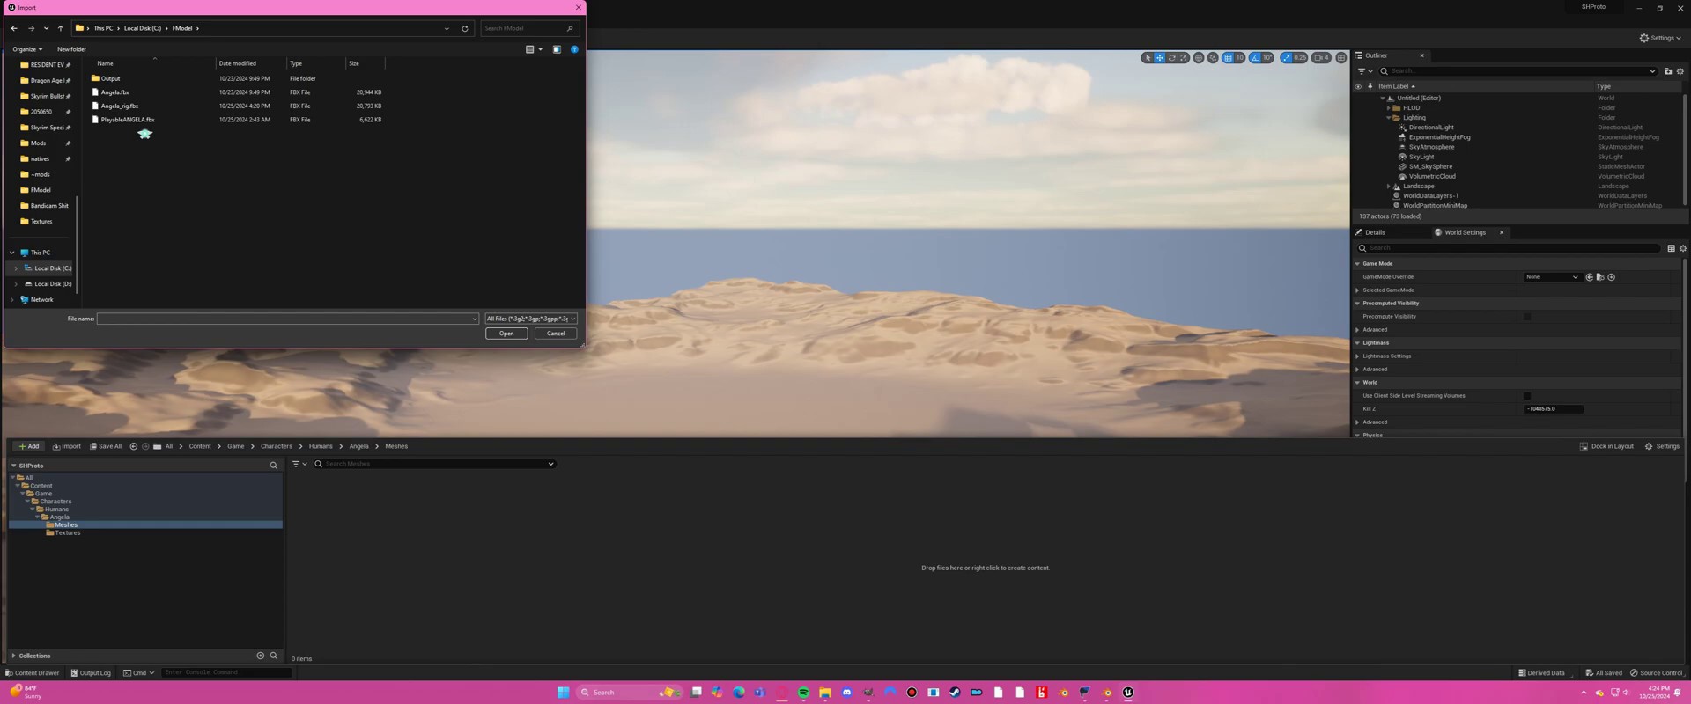
left_click(142, 107)
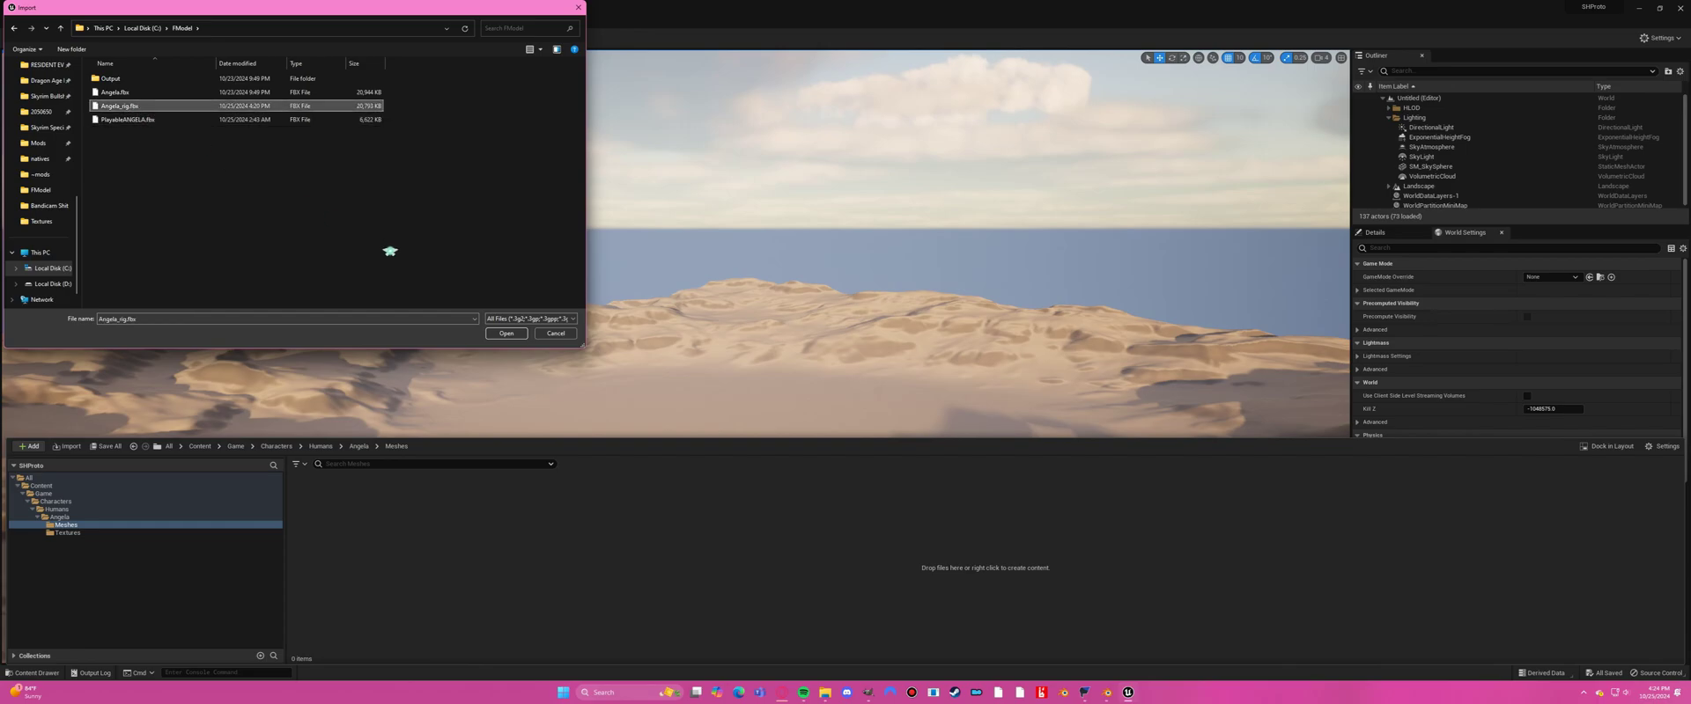
left_click(489, 336)
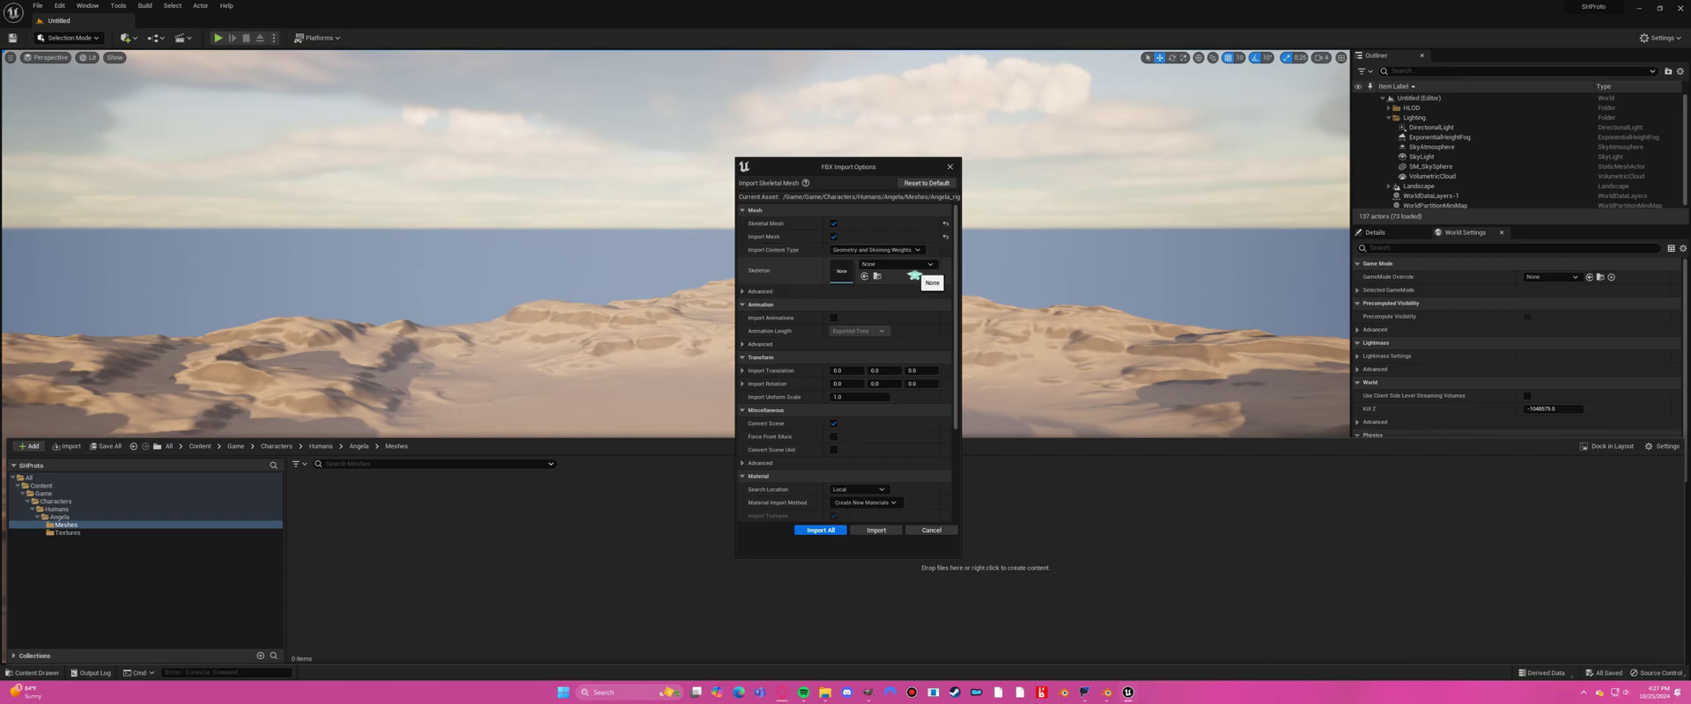
Enable Import Morph Targets in the advanced mesh options of the FBX import and expand the Thresholds settings.
left_click(755, 291)
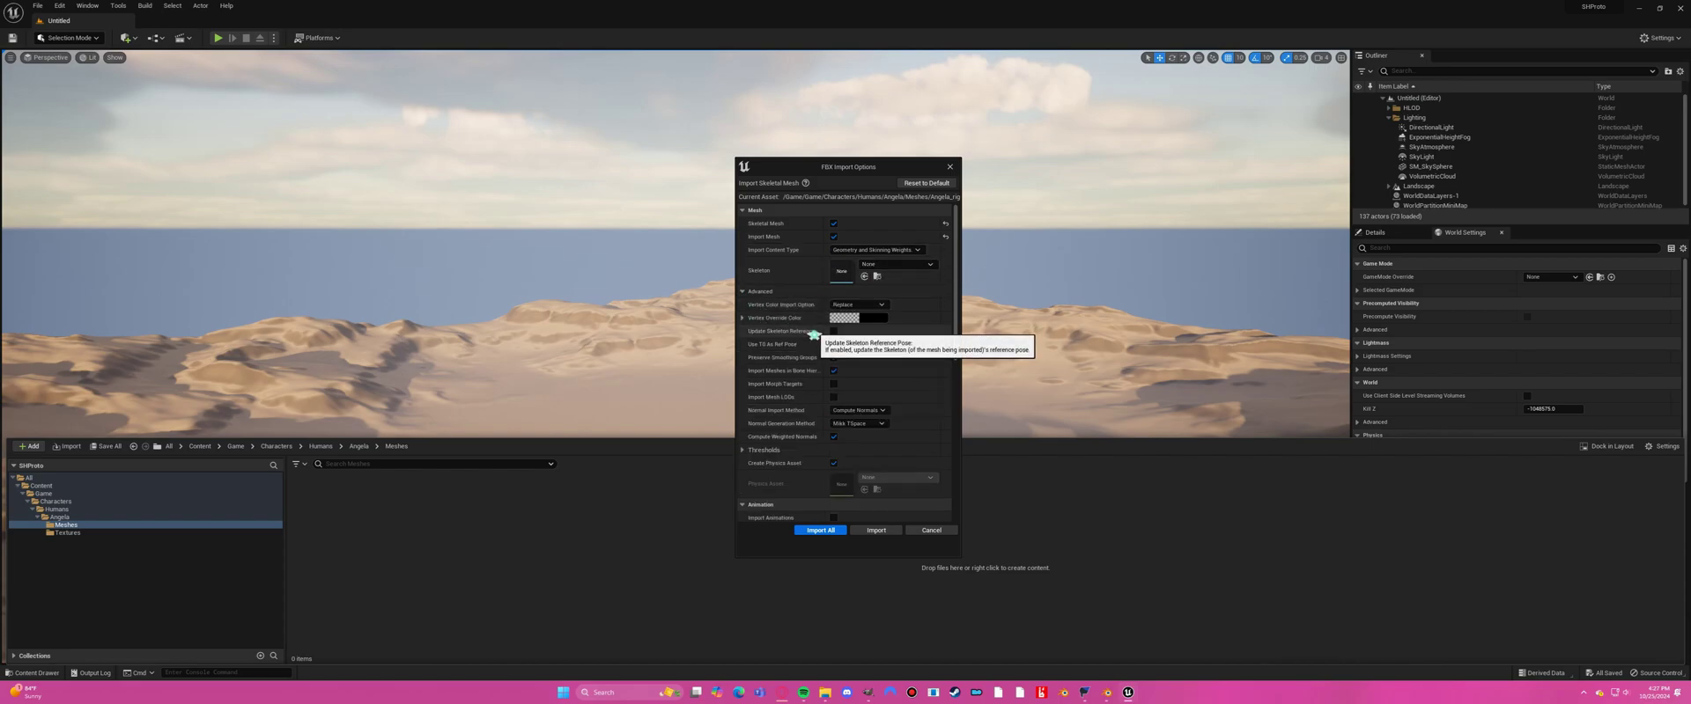
scroll(812, 335, "down", 1)
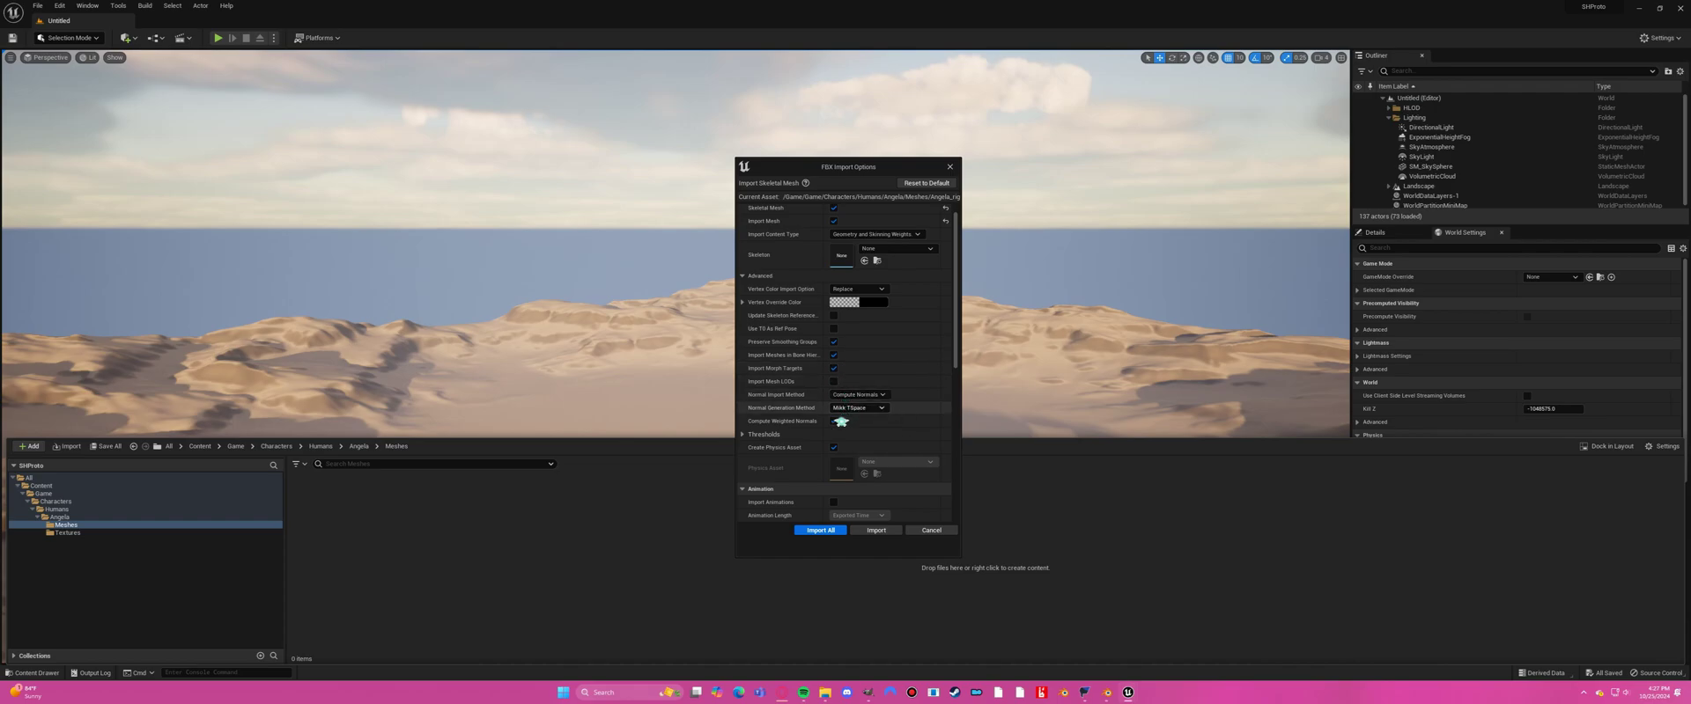
left_click(741, 435)
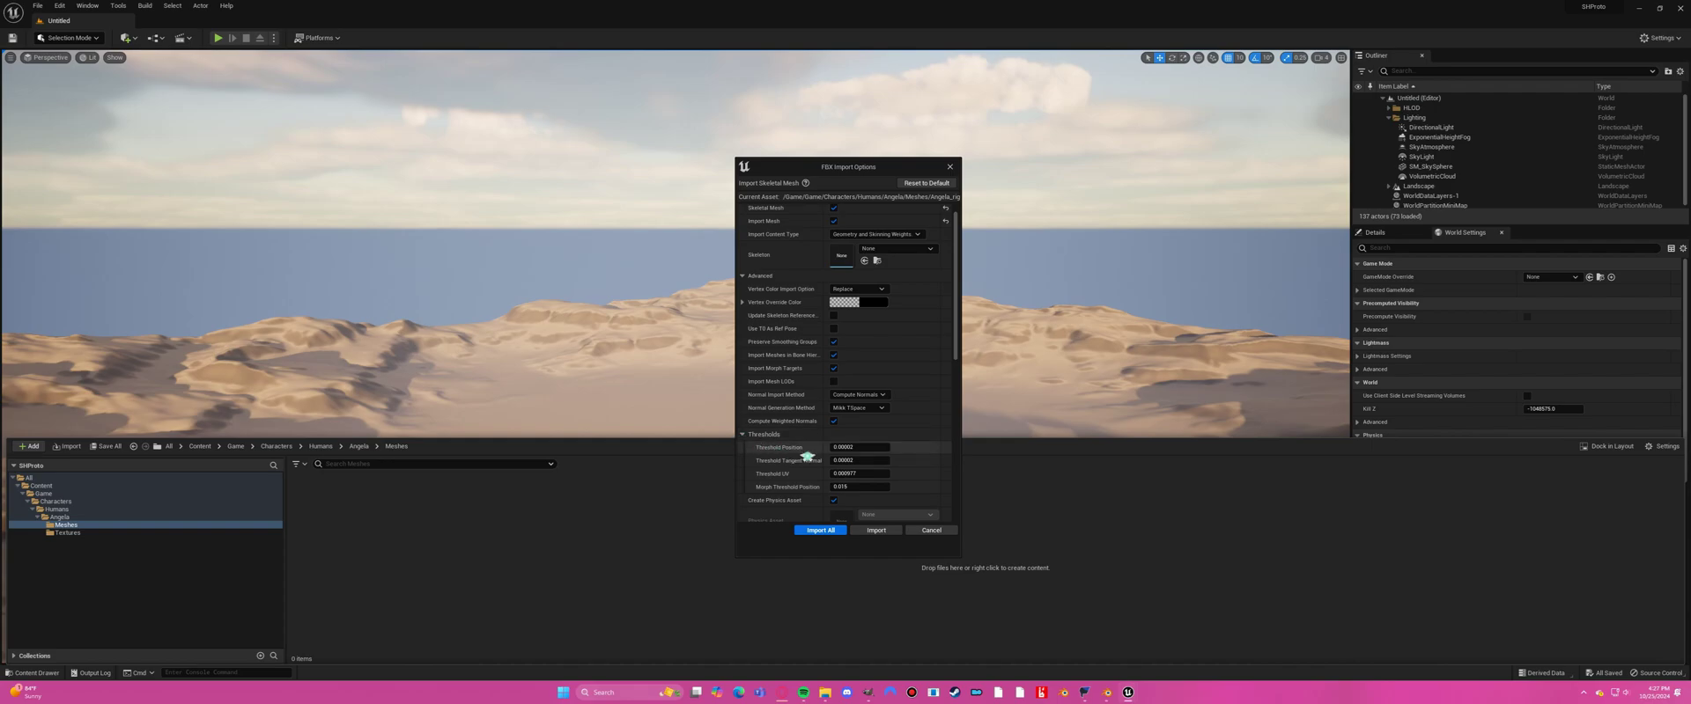
scroll(877, 455, "down", 3)
scroll(876, 455, "down", 4)
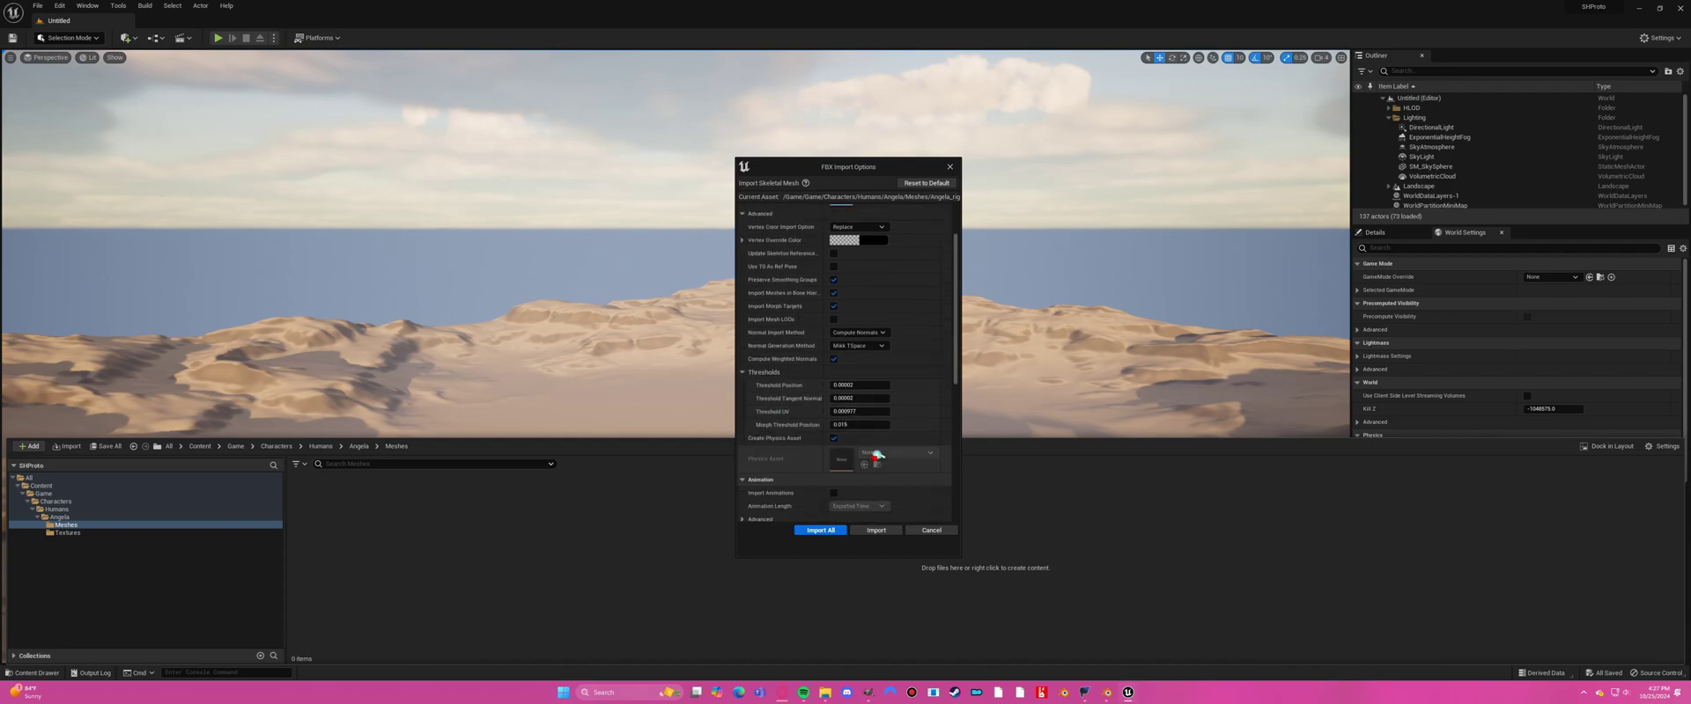
scroll(878, 455, "down", 1)
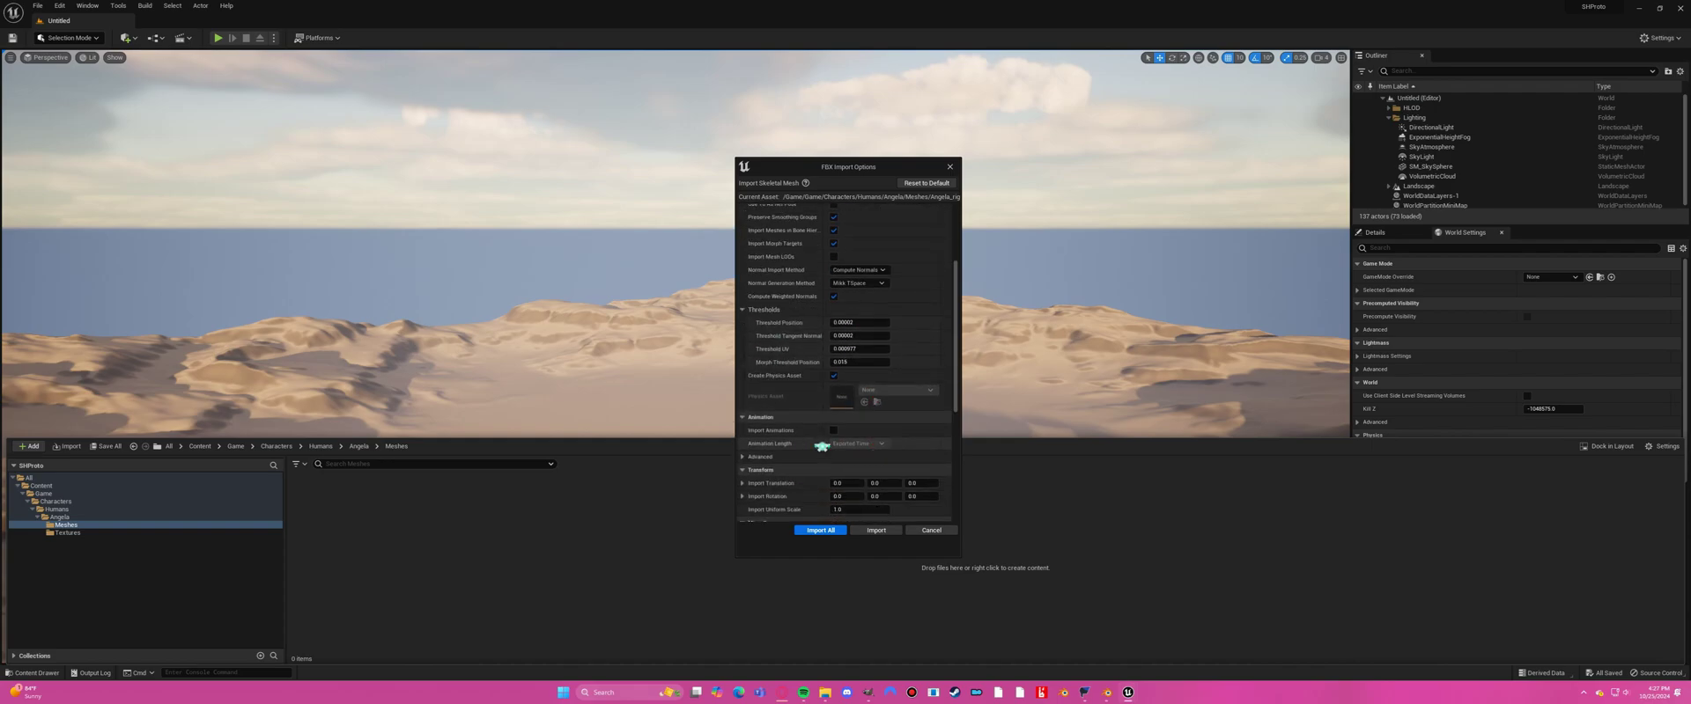
scroll(804, 449, "down", 2)
Examine the advanced animation options, material curve suffixes, and import translation and rotation values of the FBX import.
left_click(803, 426)
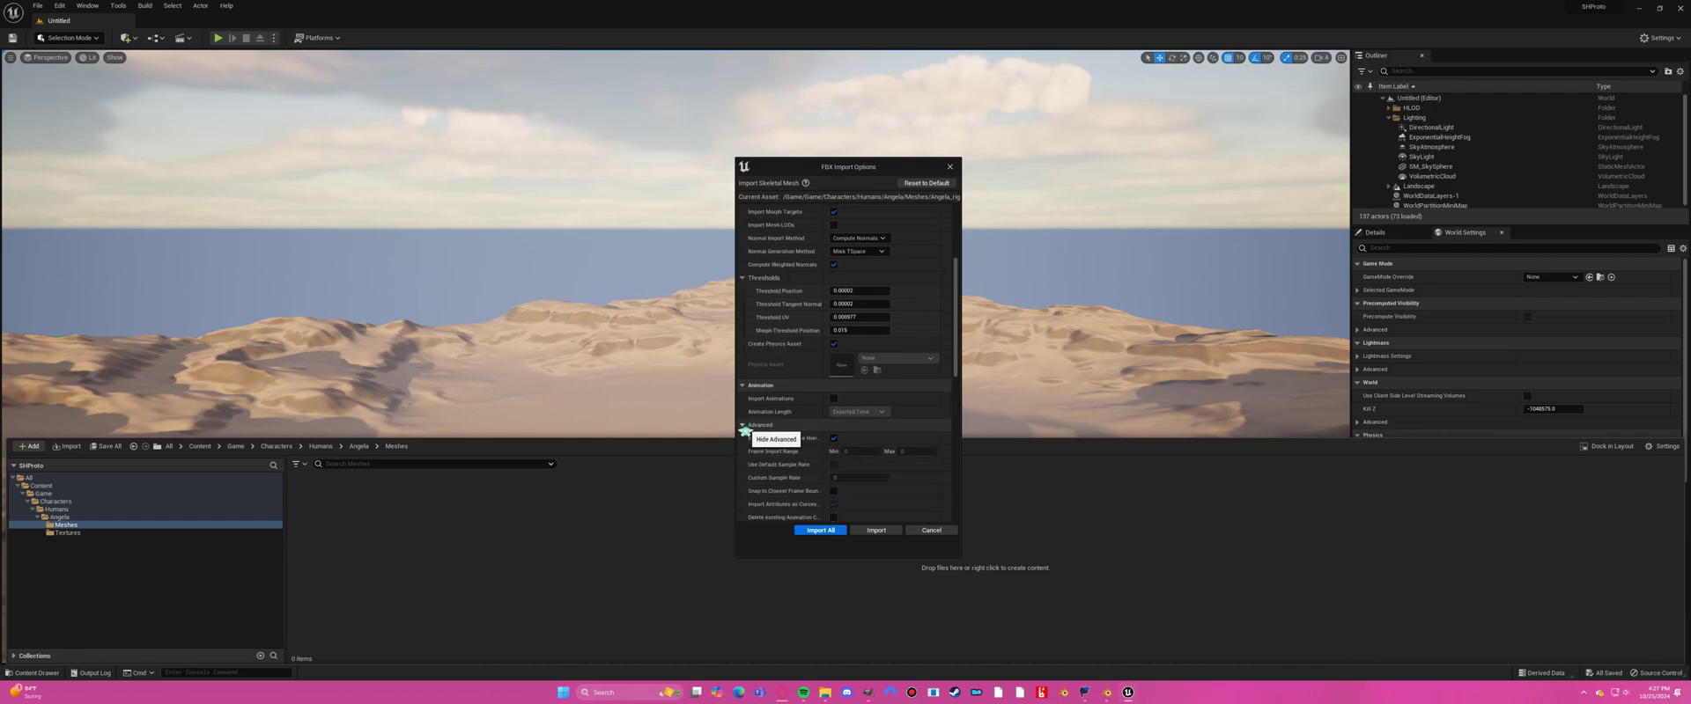
scroll(804, 440, "down", 4)
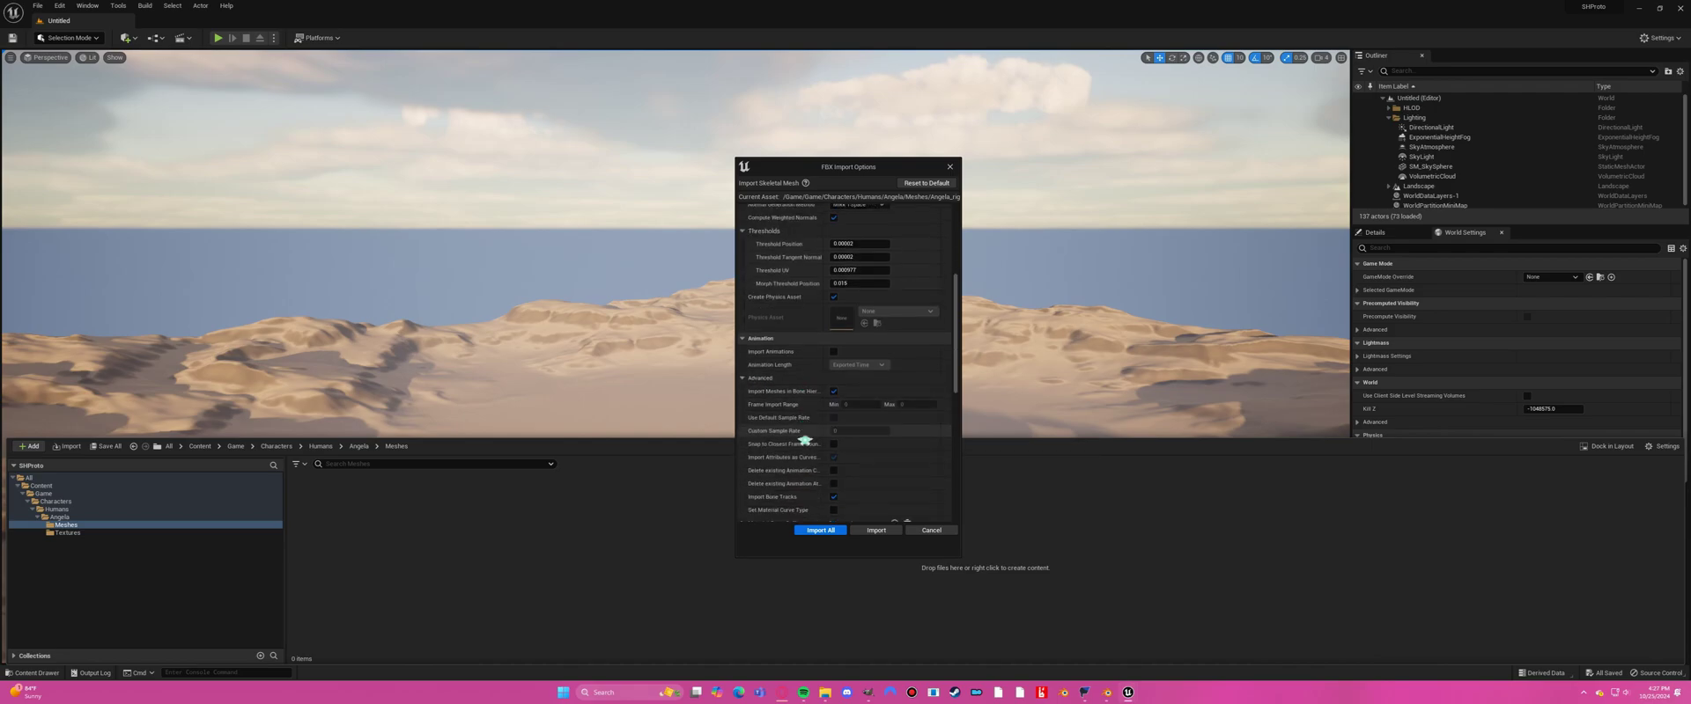
scroll(804, 441, "down", 3)
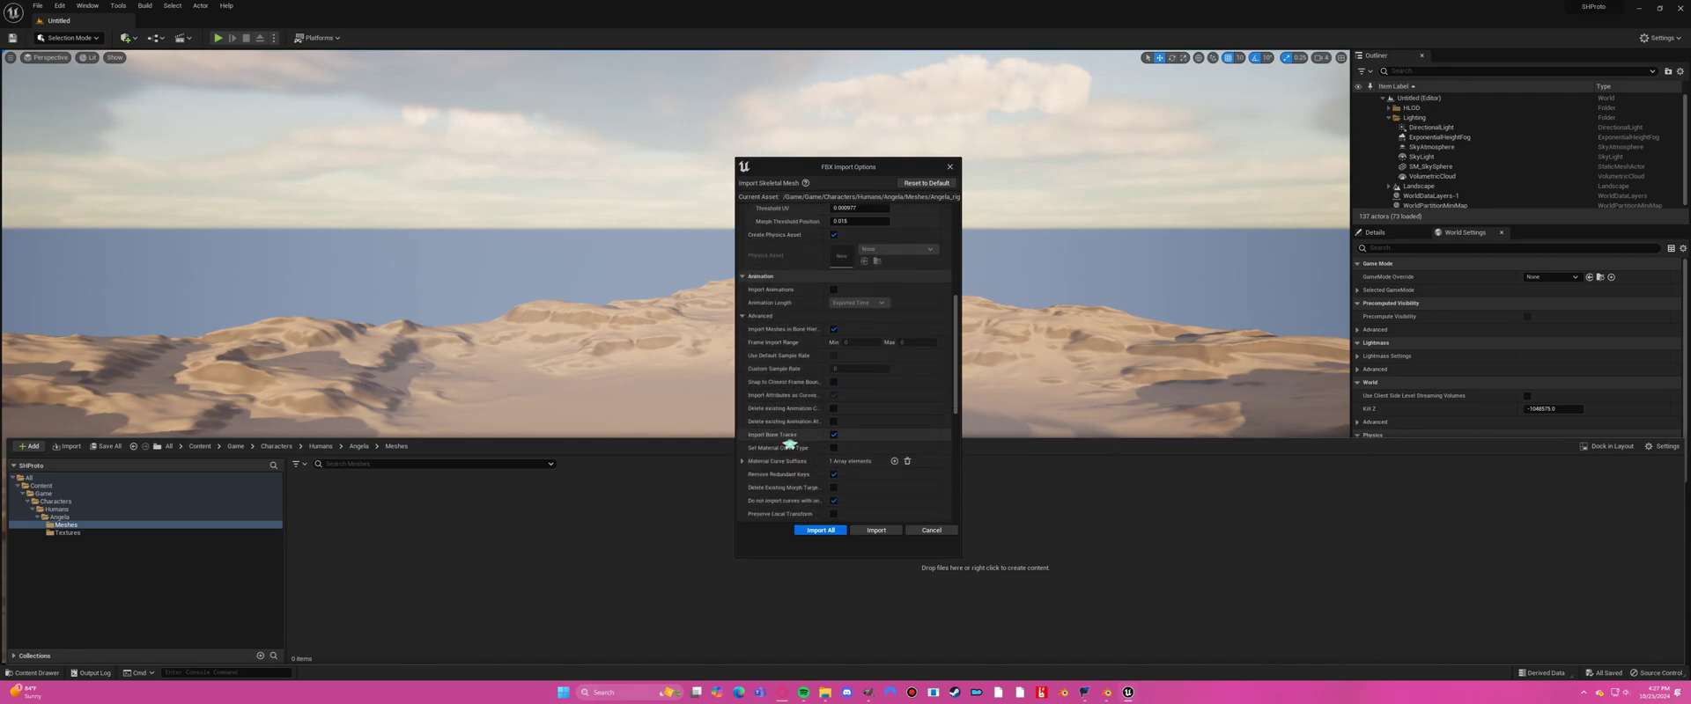
left_click(743, 460)
scroll(754, 450, "down", 4)
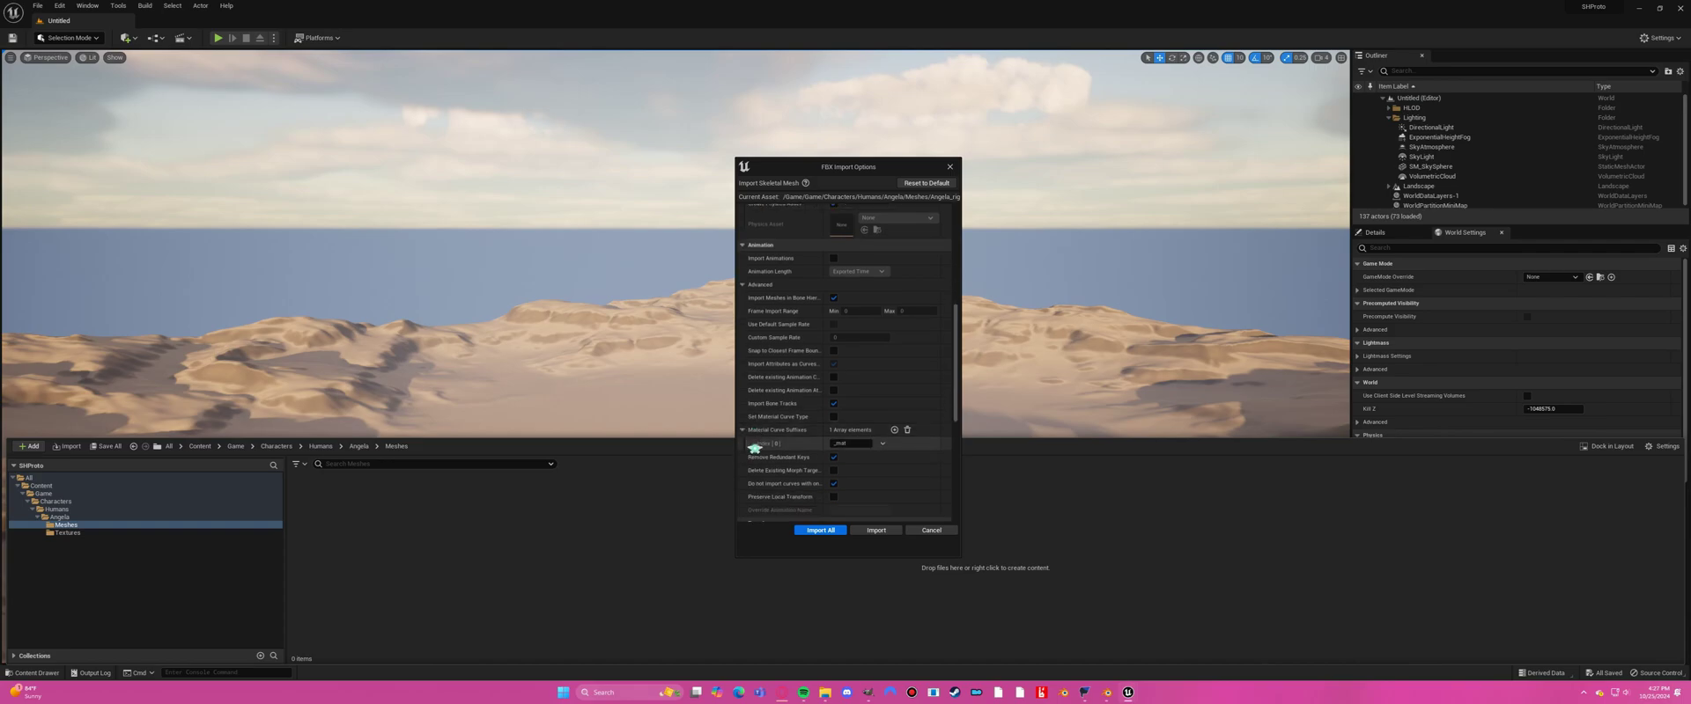
scroll(755, 450, "down", 4)
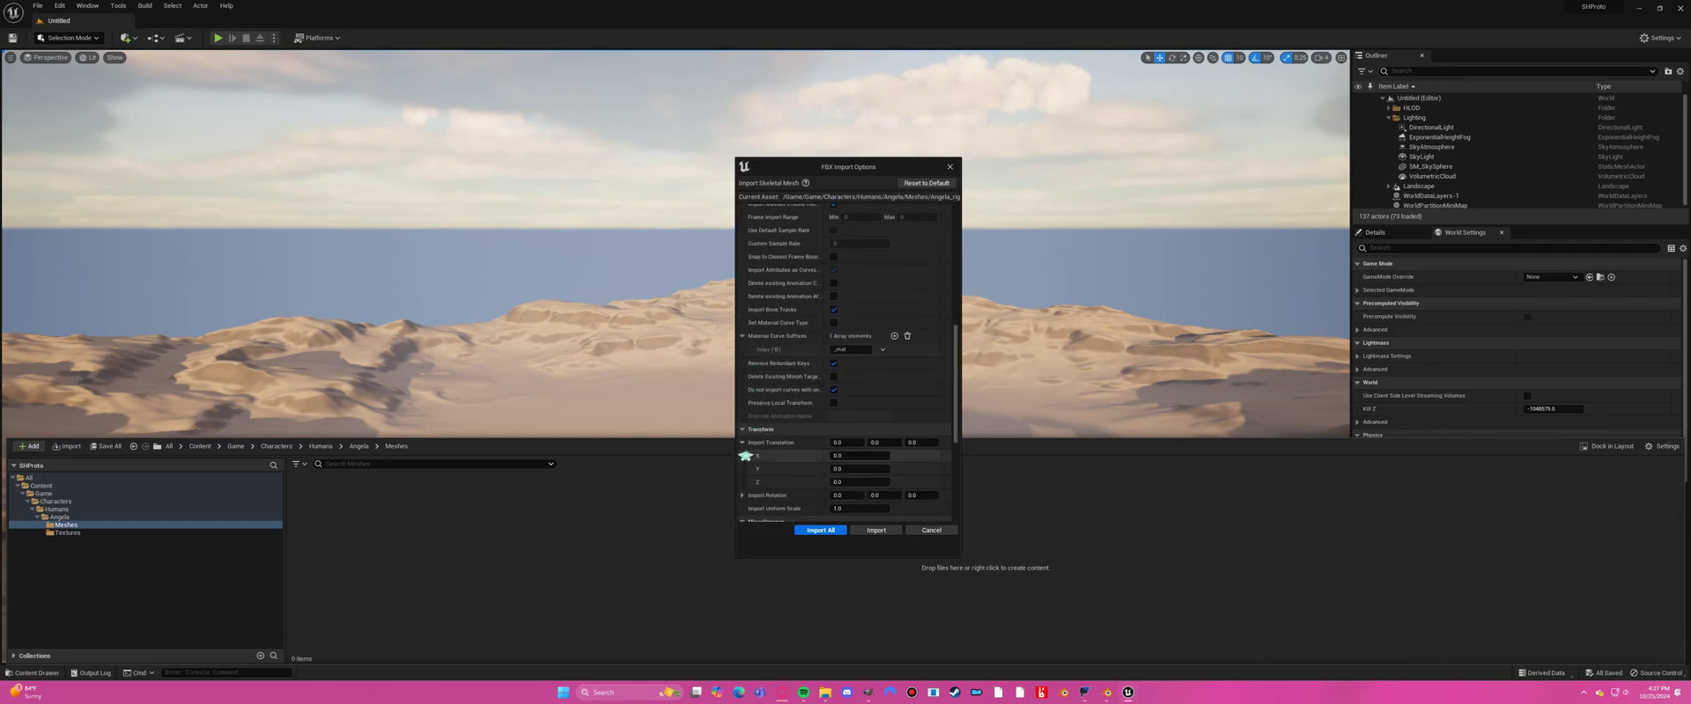
left_click(742, 443)
scroll(745, 449, "down", 2)
left_click(742, 465)
scroll(744, 467, "down", 4)
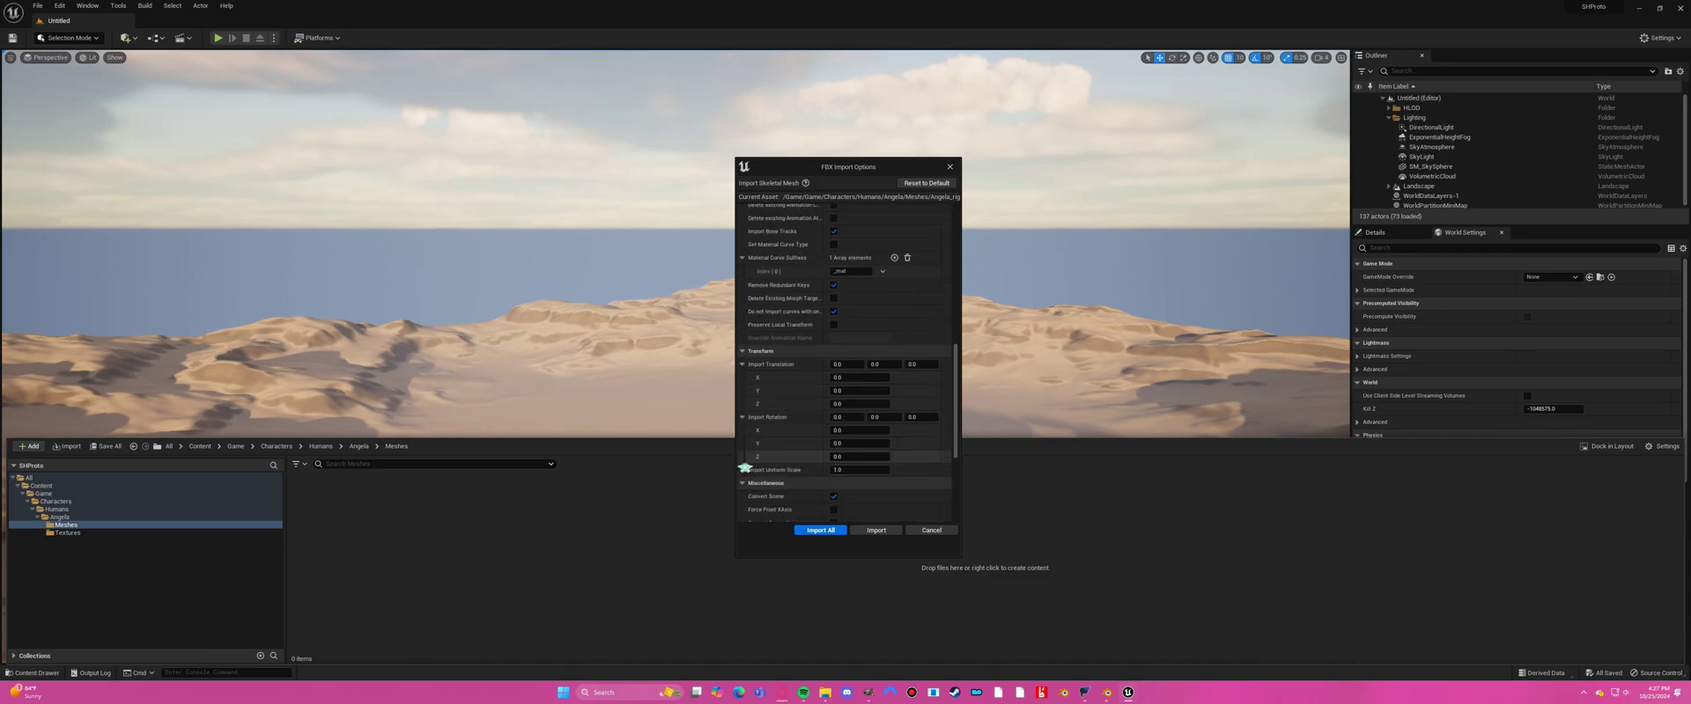
scroll(744, 469, "down", 3)
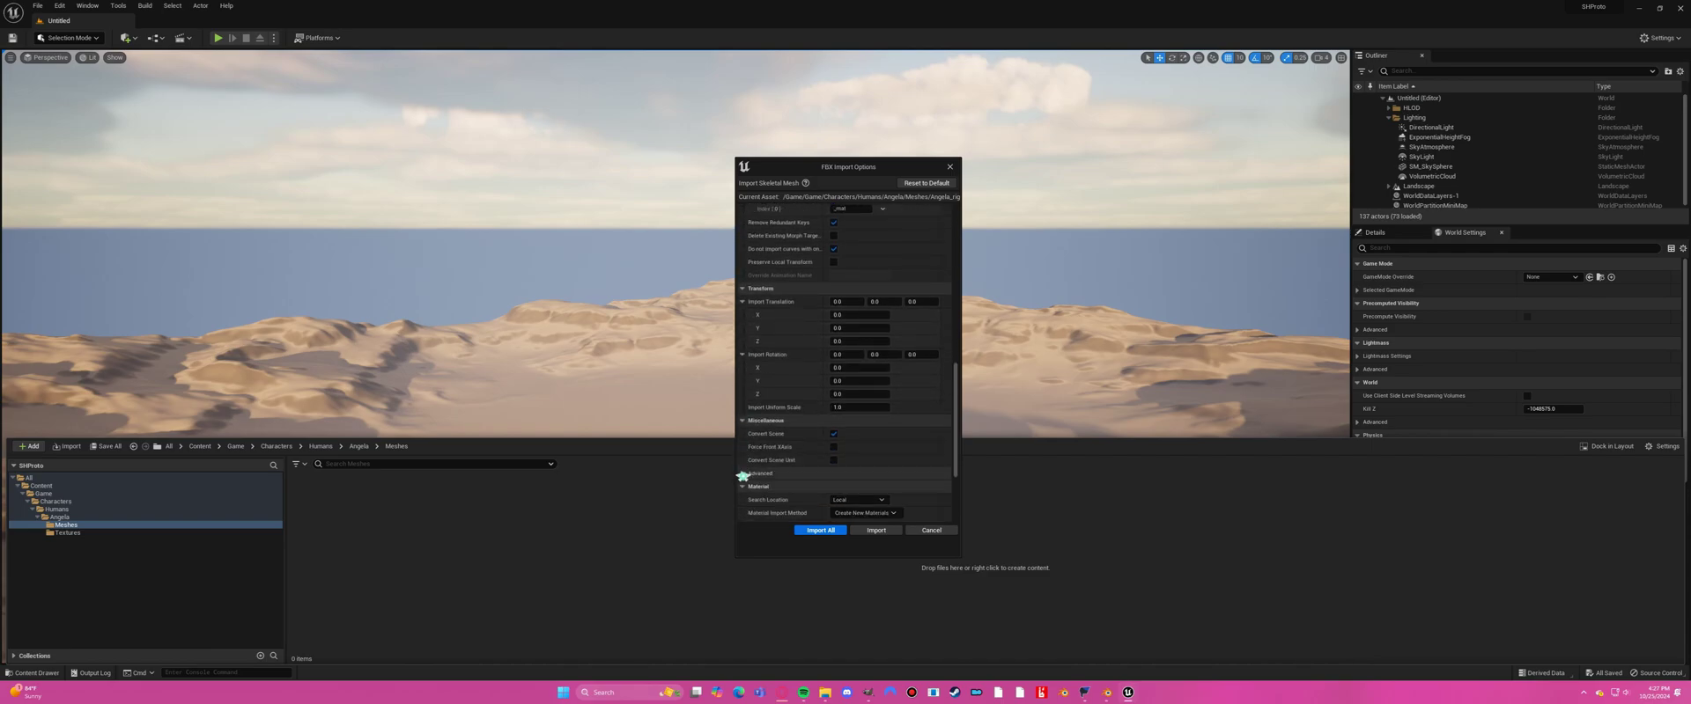
Check the advanced Miscellaneous and Material options and run the FBX import with Import All.
left_click(743, 473)
scroll(748, 480, "down", 2)
scroll(750, 481, "down", 3)
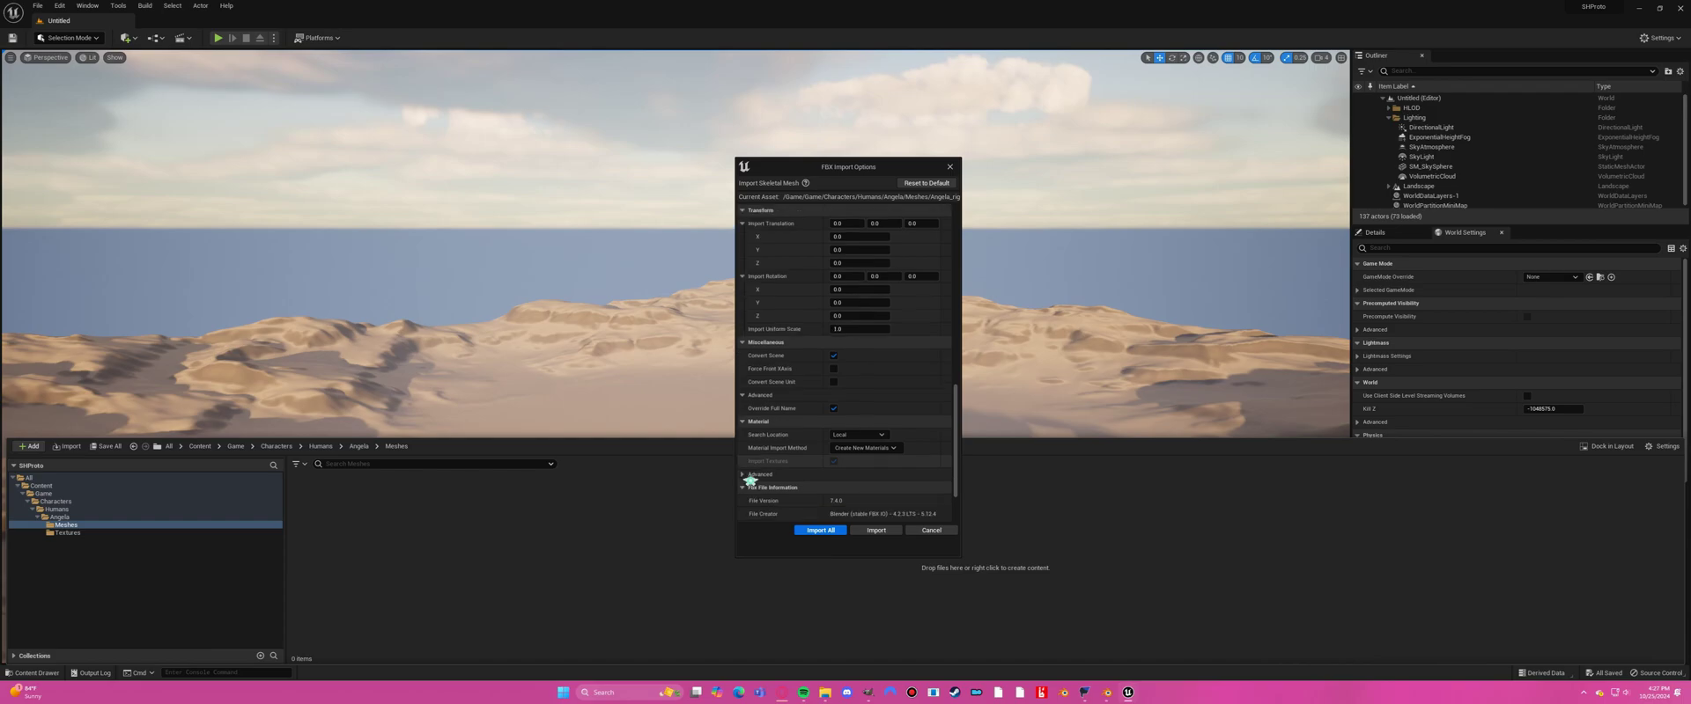
left_click(744, 476)
scroll(749, 480, "down", 6)
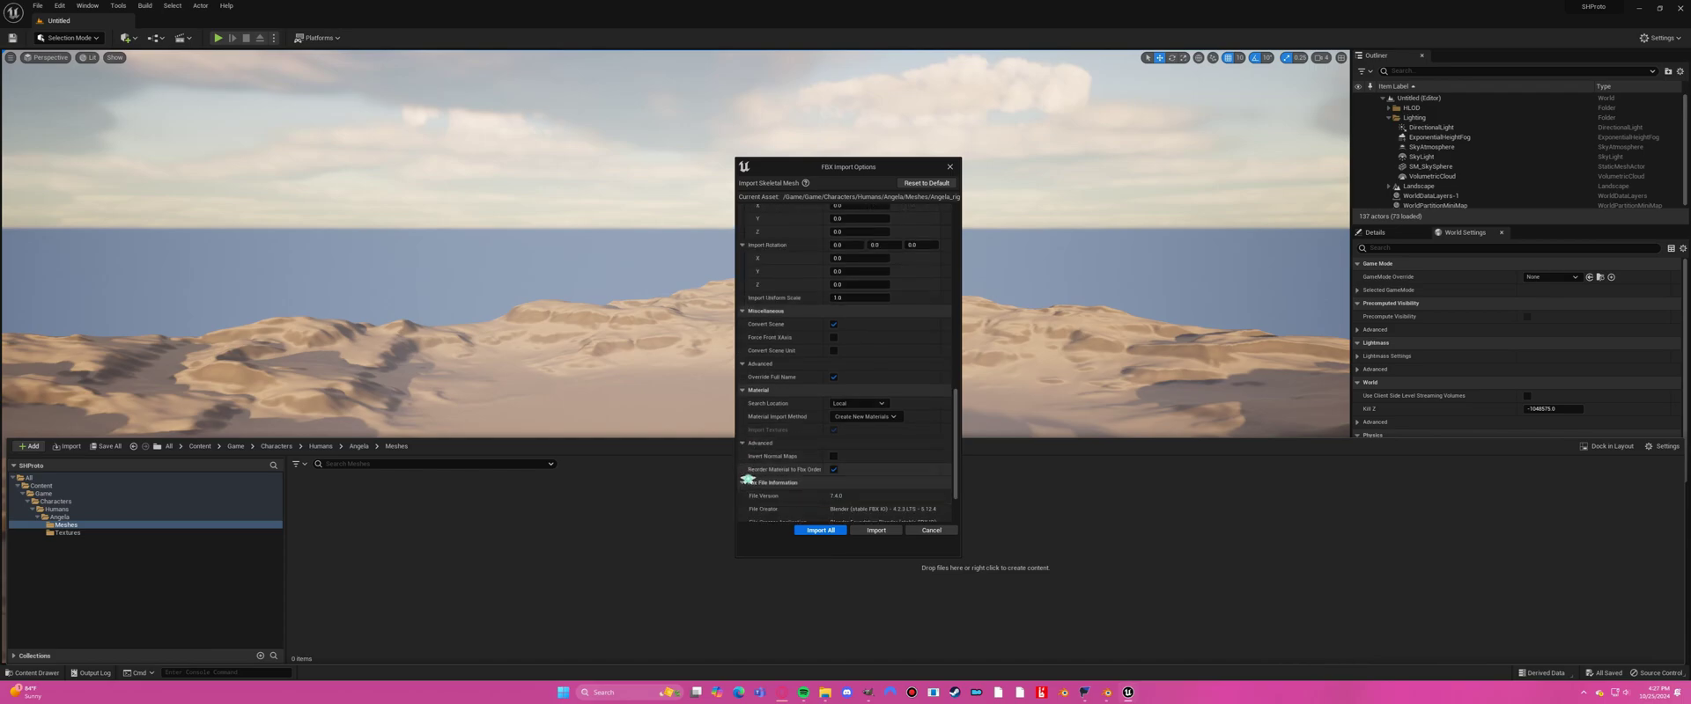
scroll(762, 486, "down", 1)
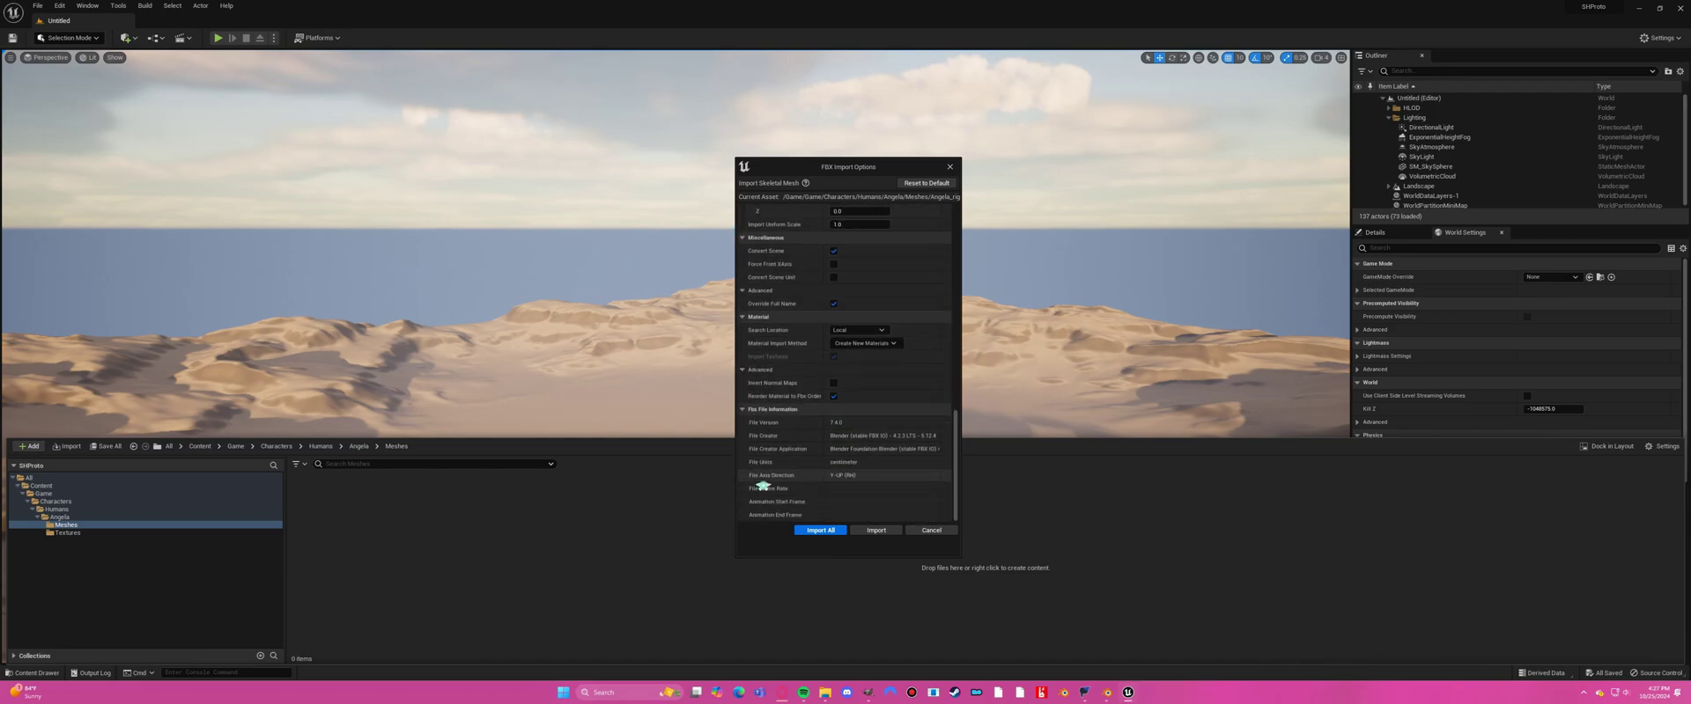
left_click(807, 531)
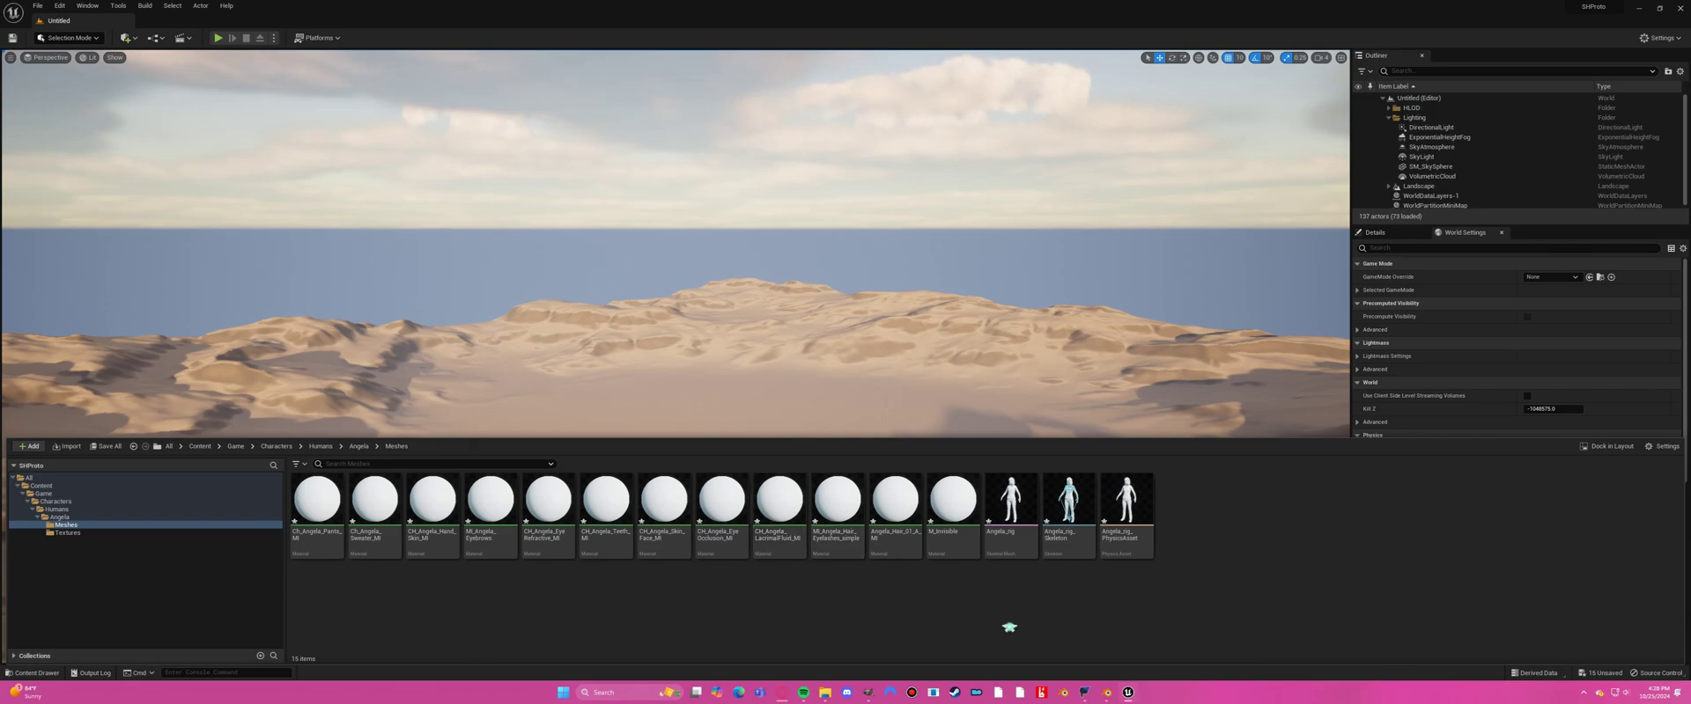
Open the imported Angela_rig skeletal mesh and switch to its skeleton.
double_click(1013, 510)
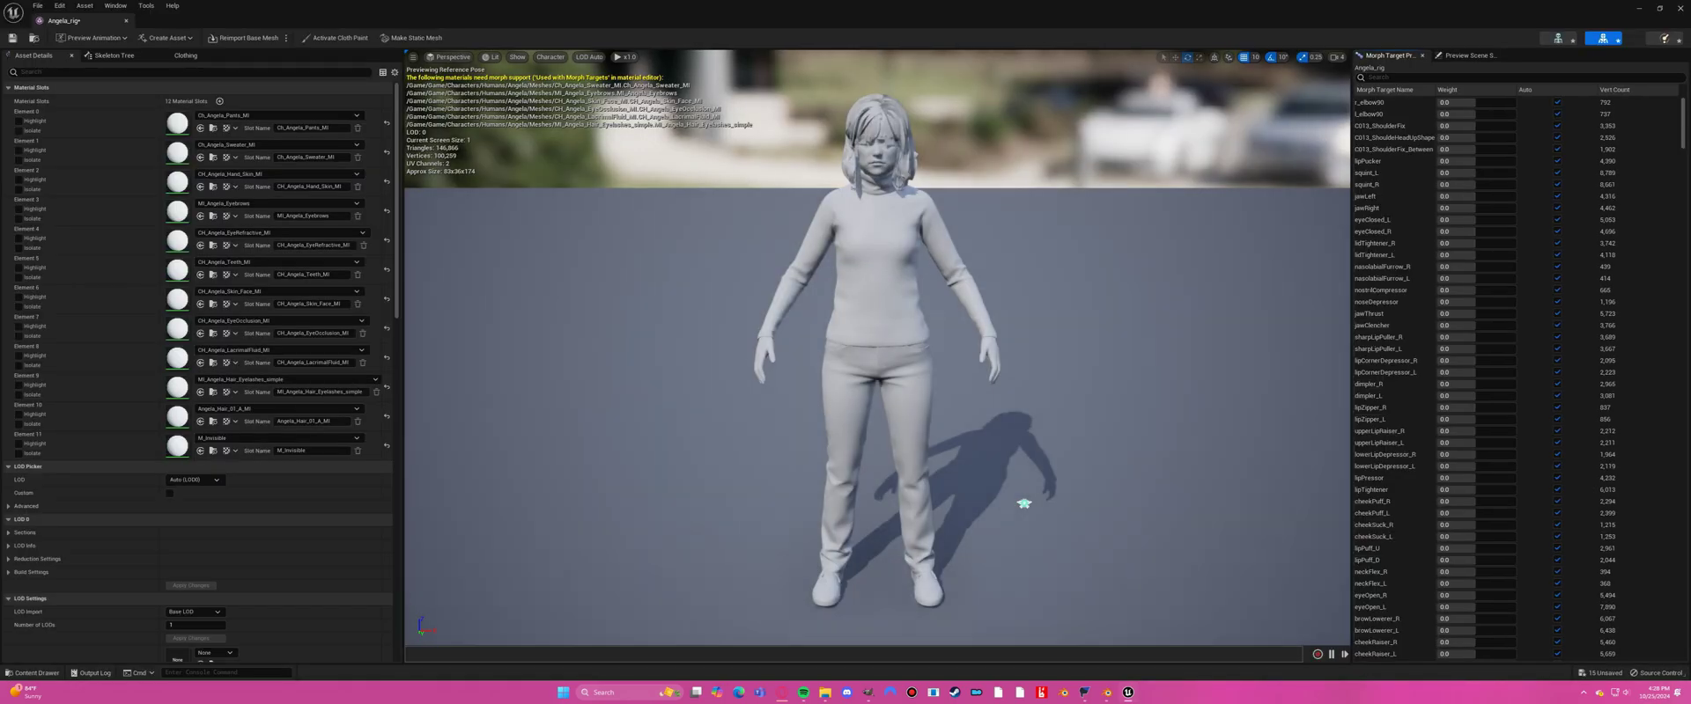
left_click(1557, 38)
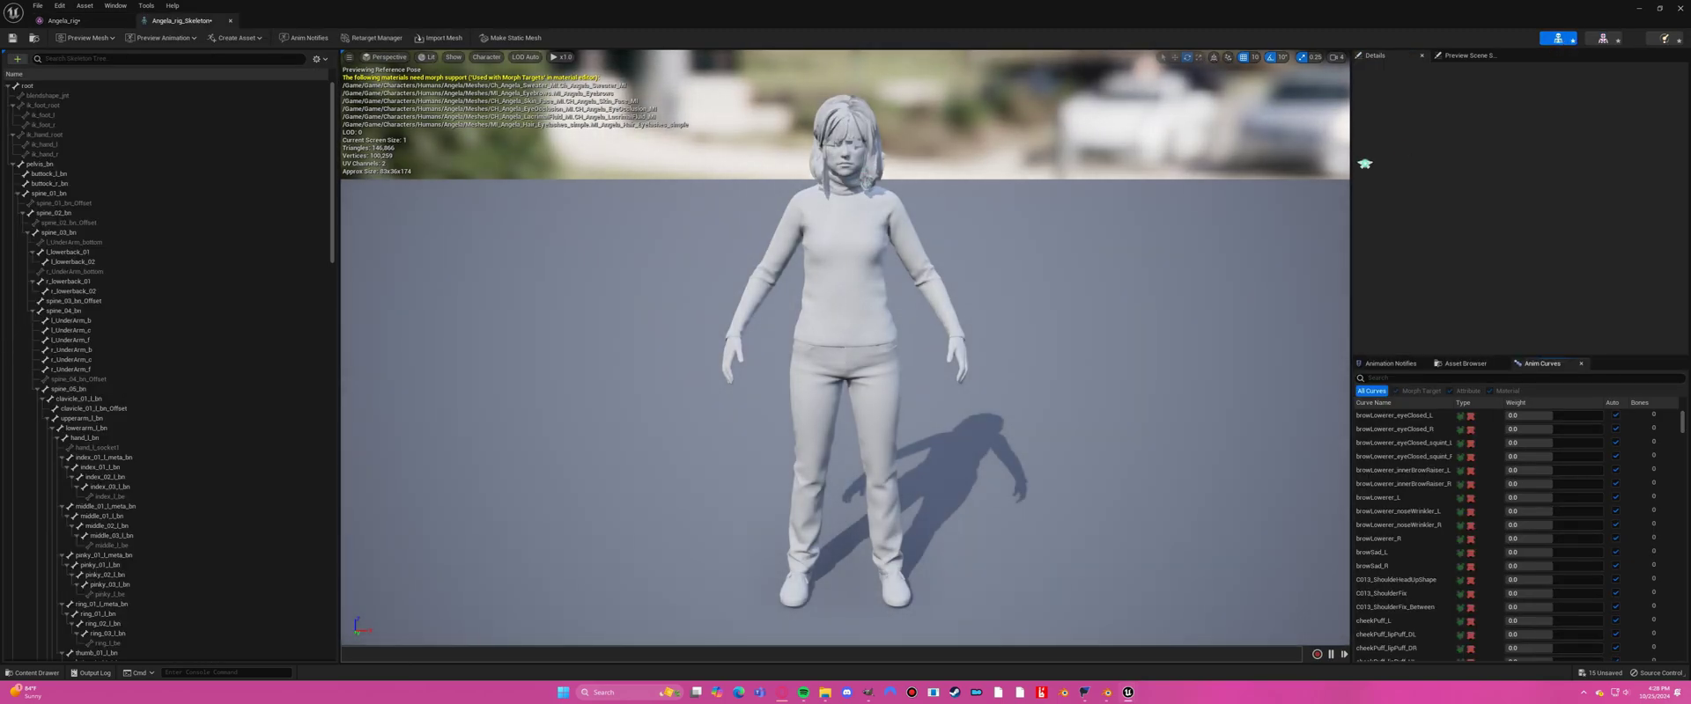
Switch to the Angela_rig physics asset and examine its collision bodies, including the spine_03_bn body.
left_click(1663, 38)
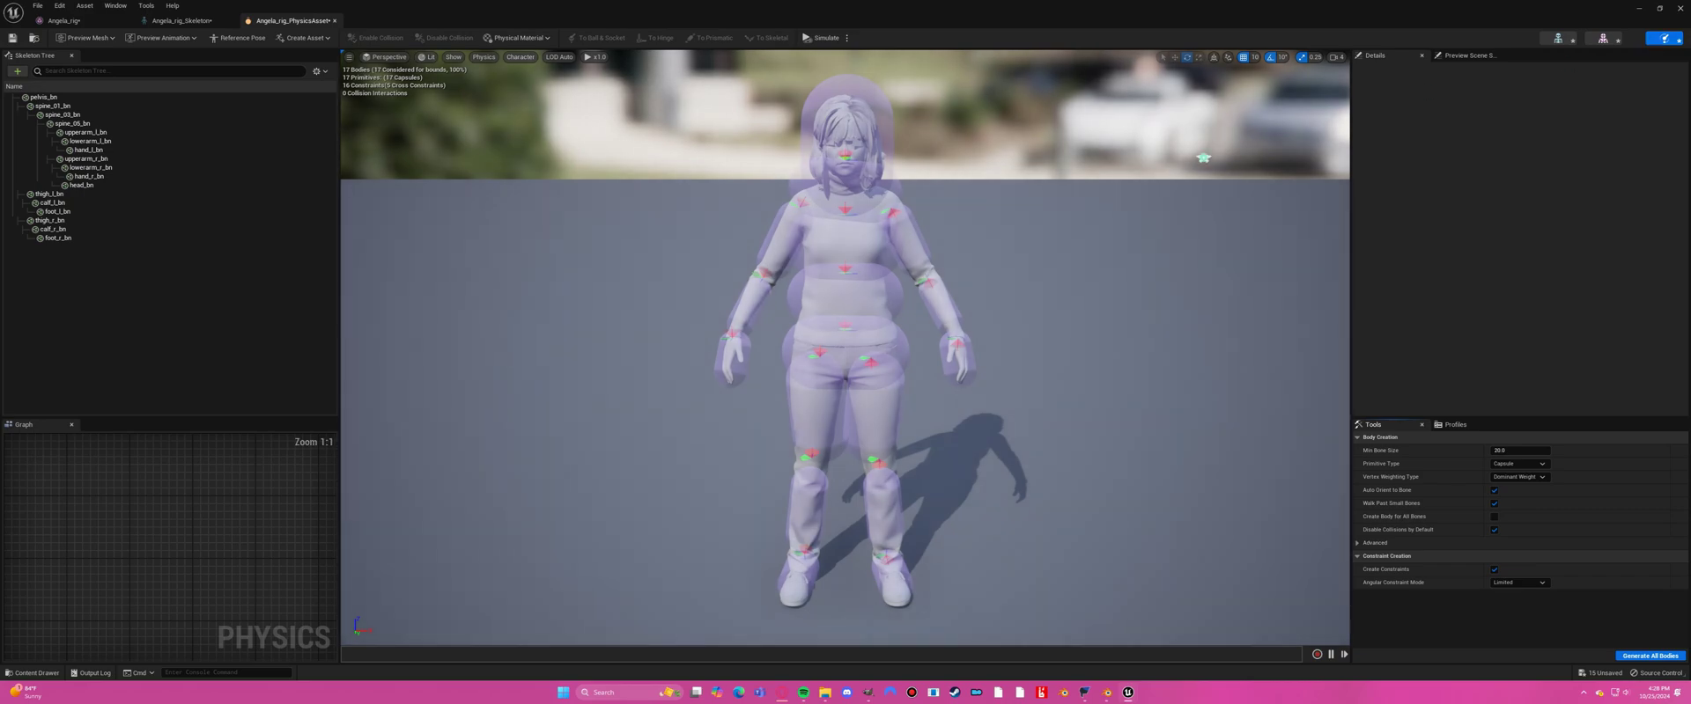
left_click(864, 139)
left_click(781, 246)
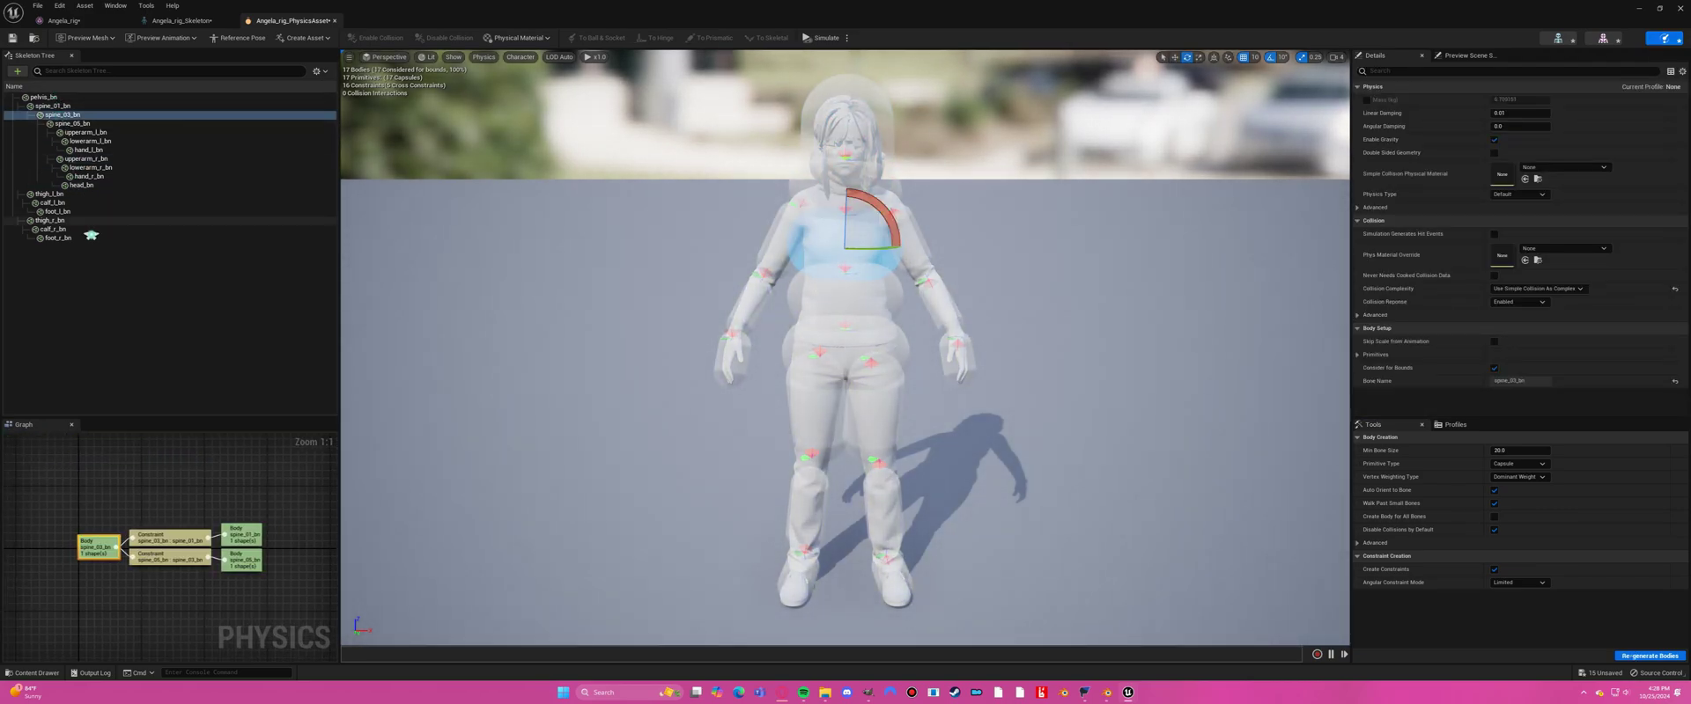
left_click(102, 282)
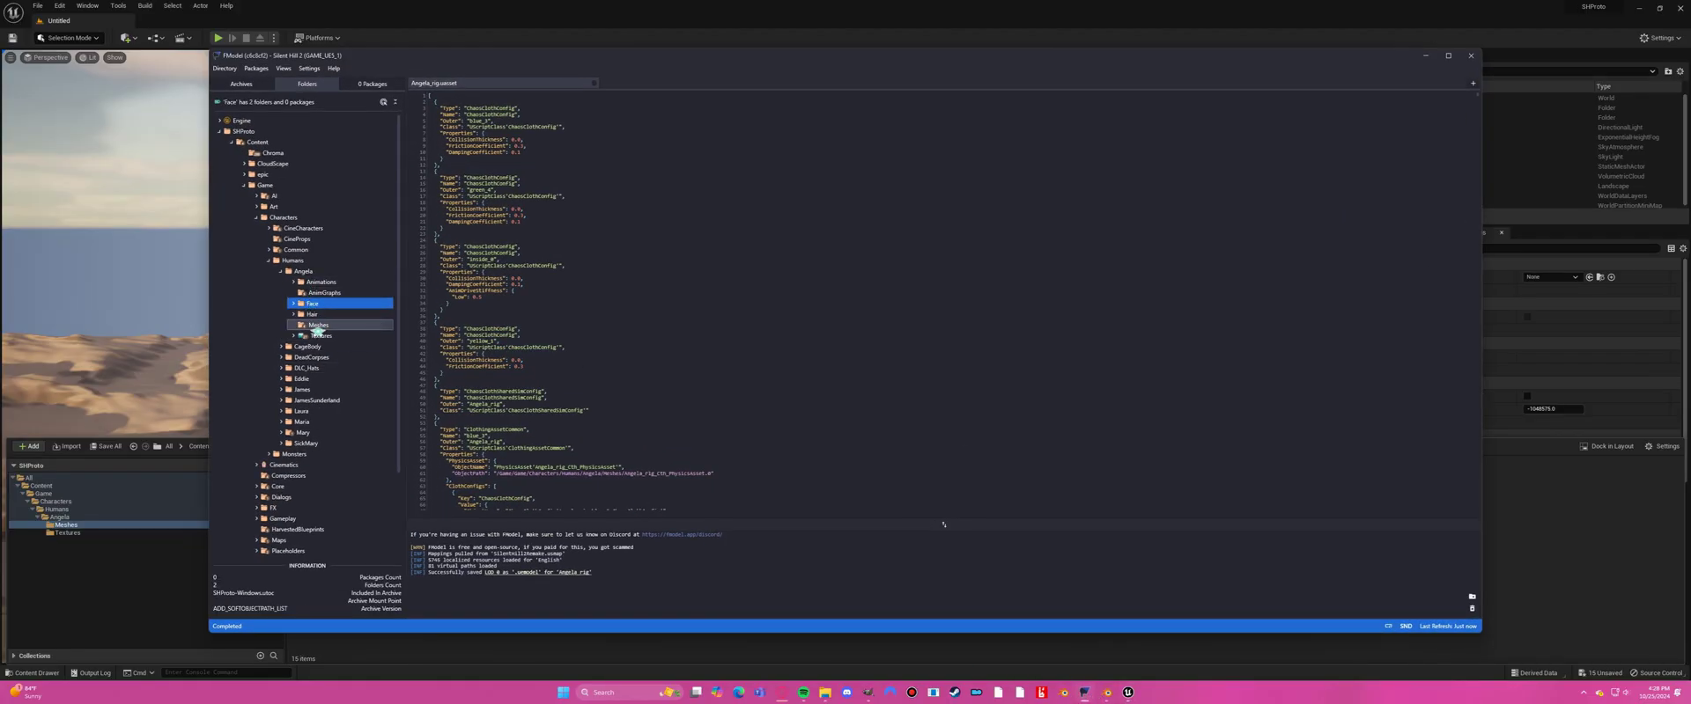
Check Angela's subfolders in FModel and create matching Face and Hair folders inside the Angela folder in Unreal Editor.
left_click(315, 313)
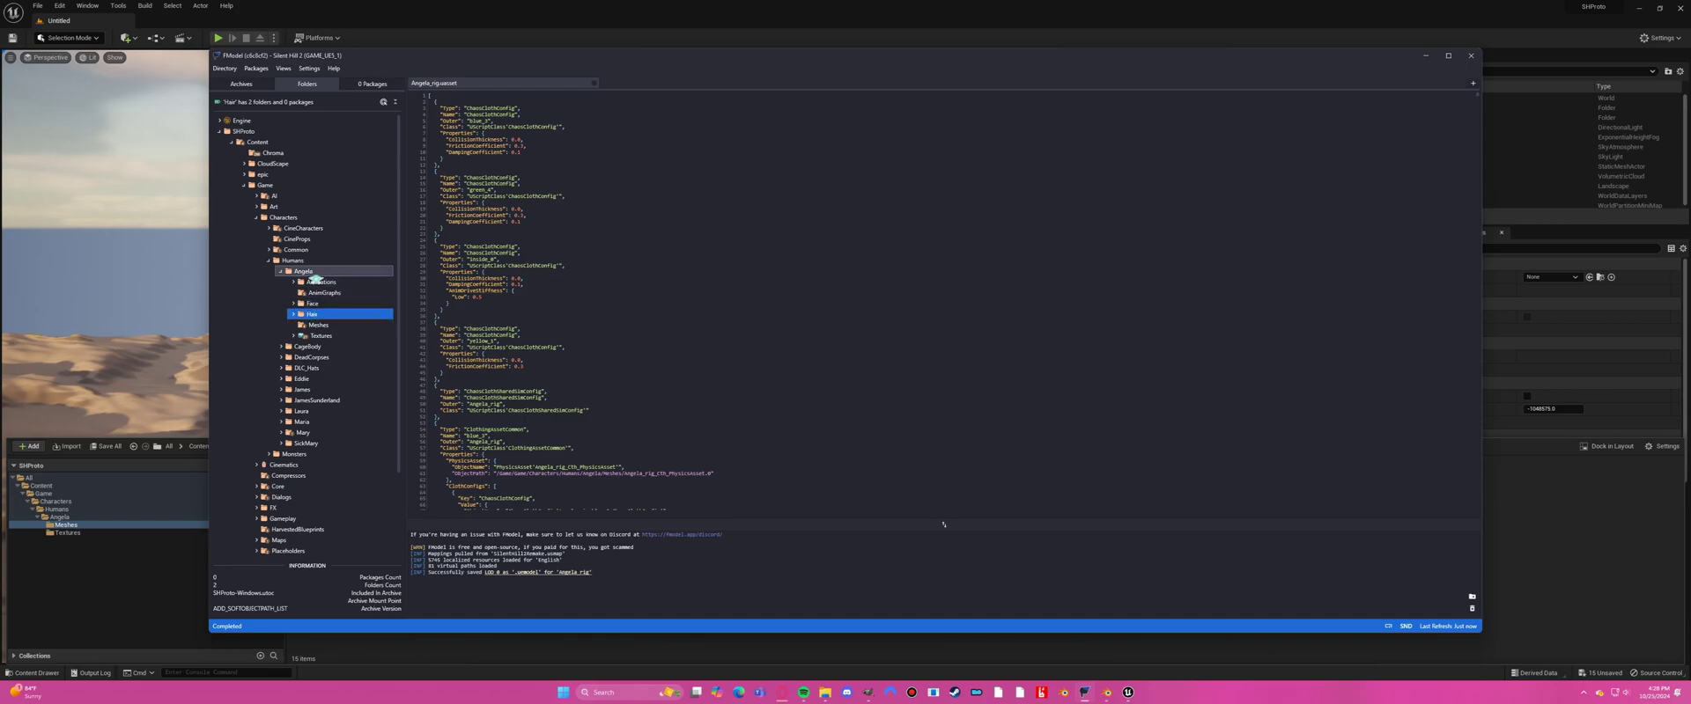
left_click(367, 648)
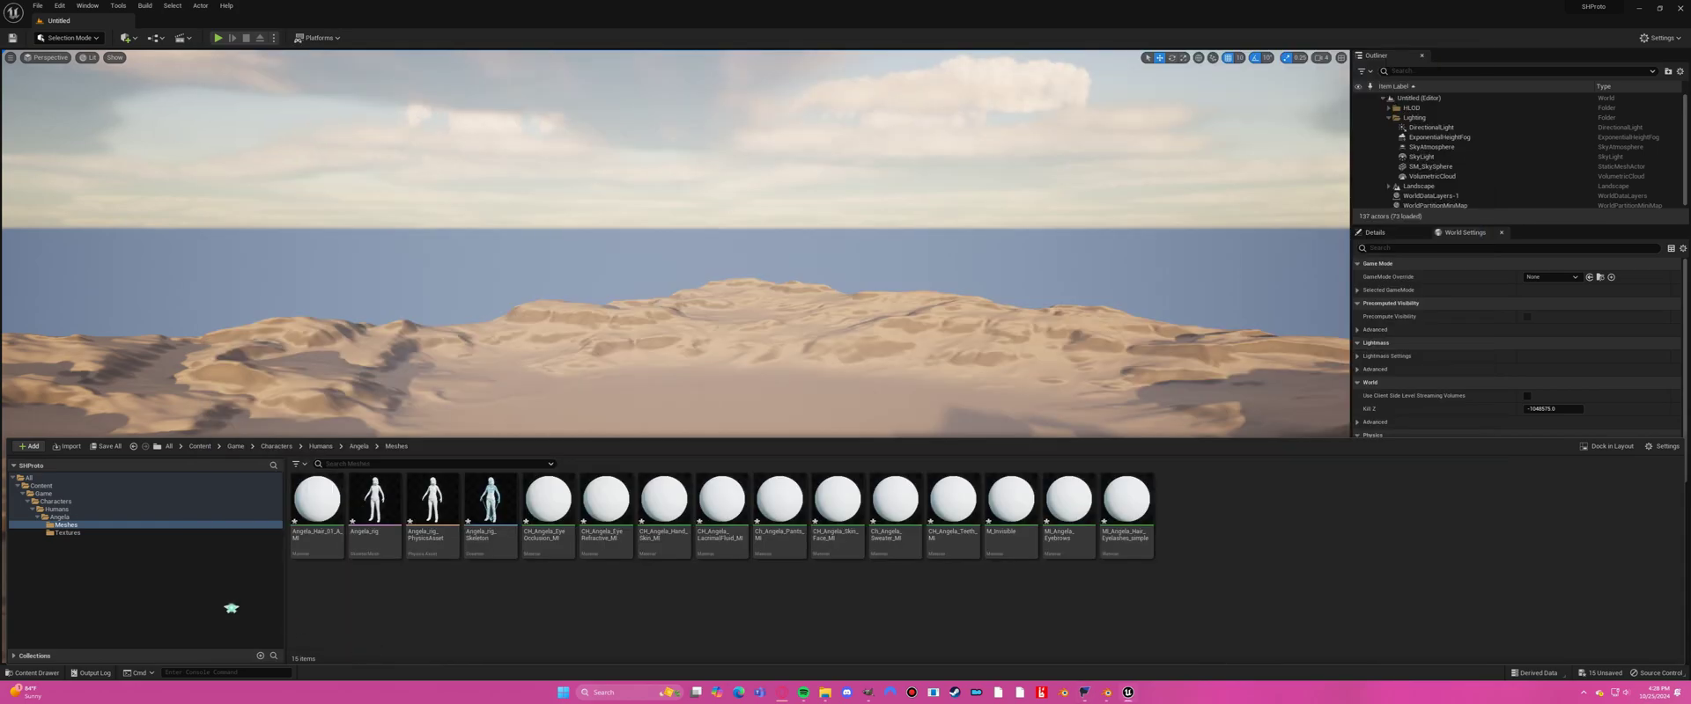
left_click(59, 517)
right_click(466, 539)
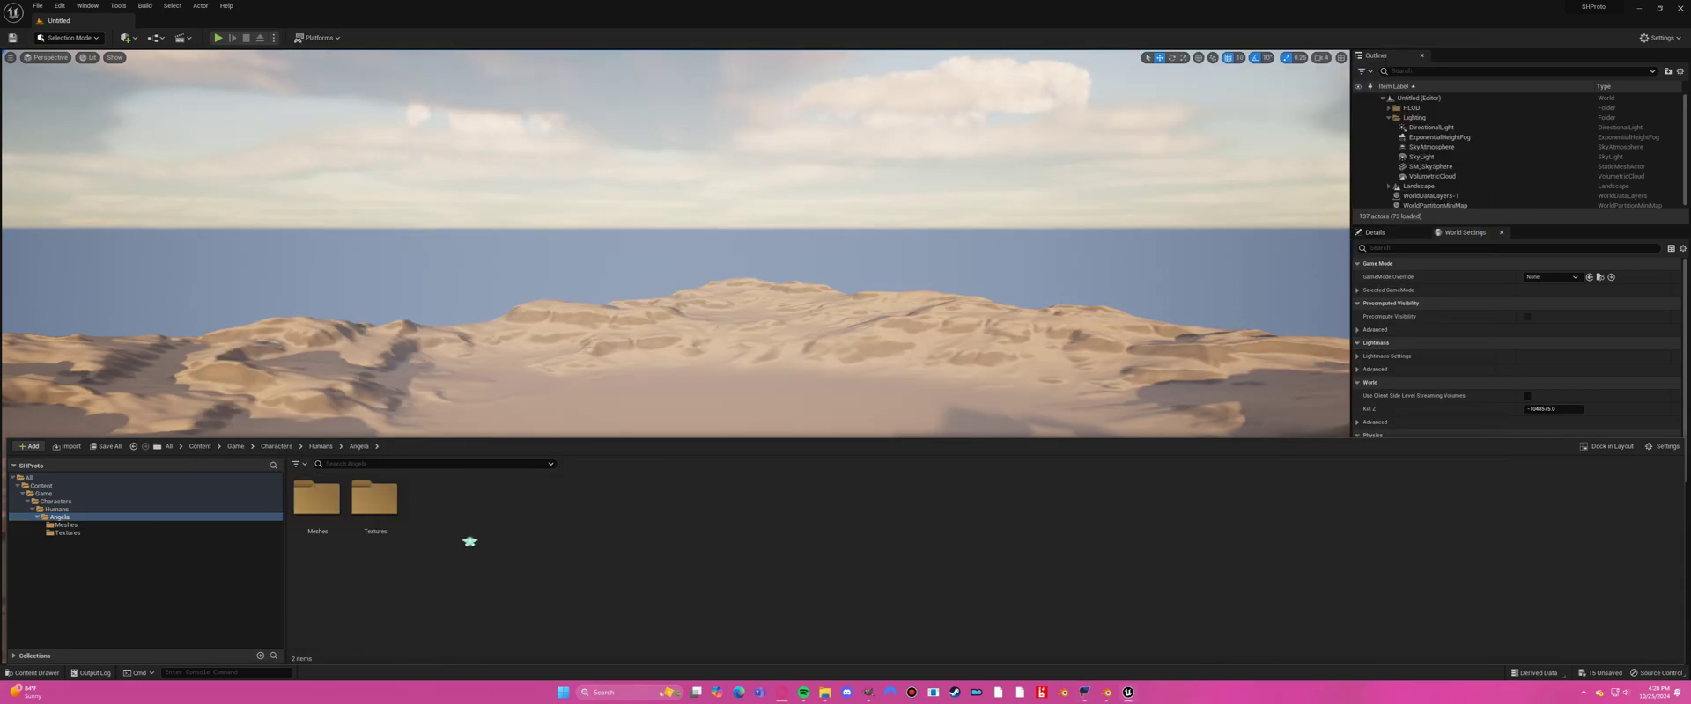
left_click(539, 243)
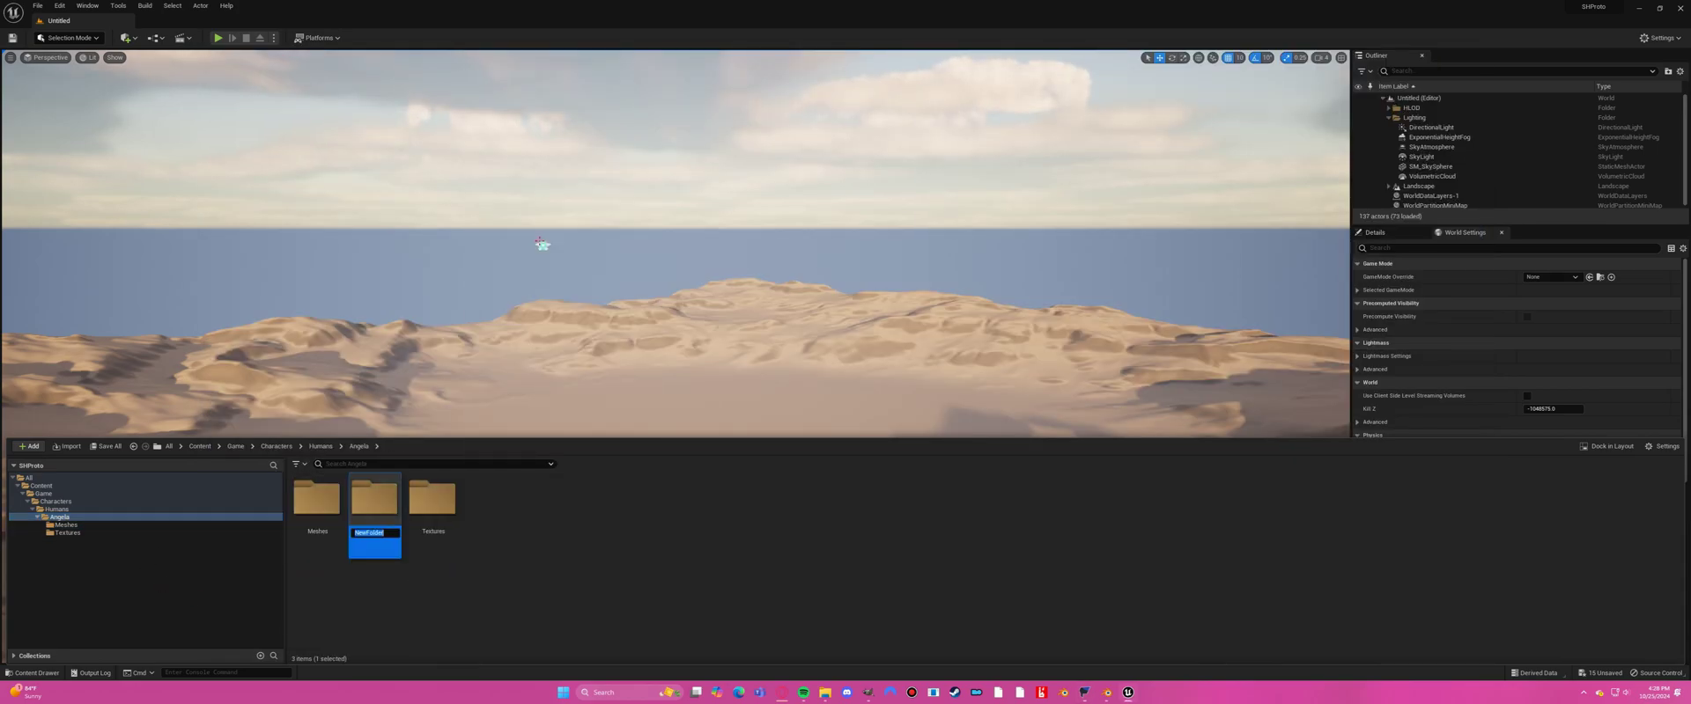
type("Face")
key("Return")
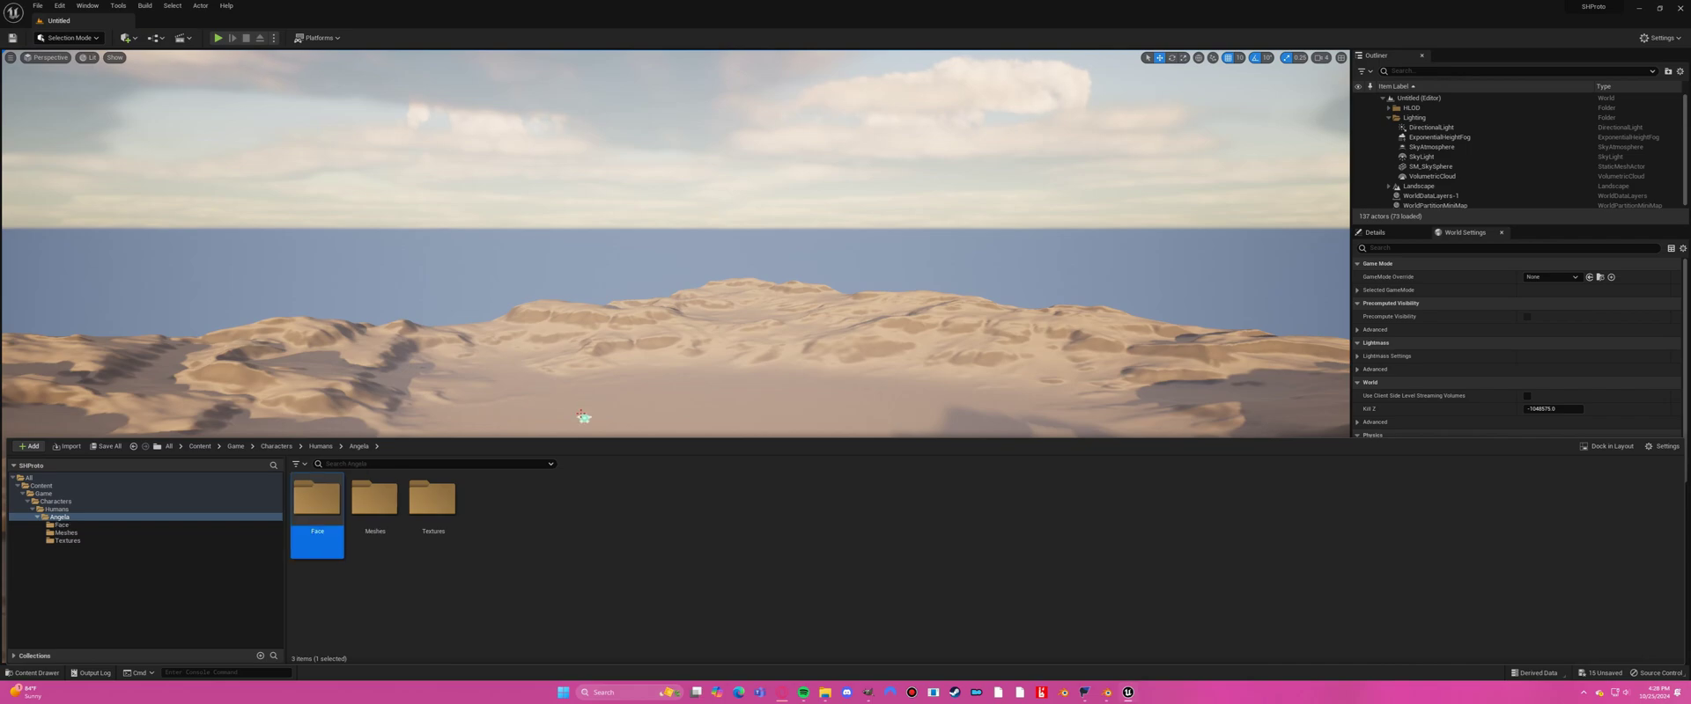
key("ctrl+shift+n")
type("Hair")
key("Return")
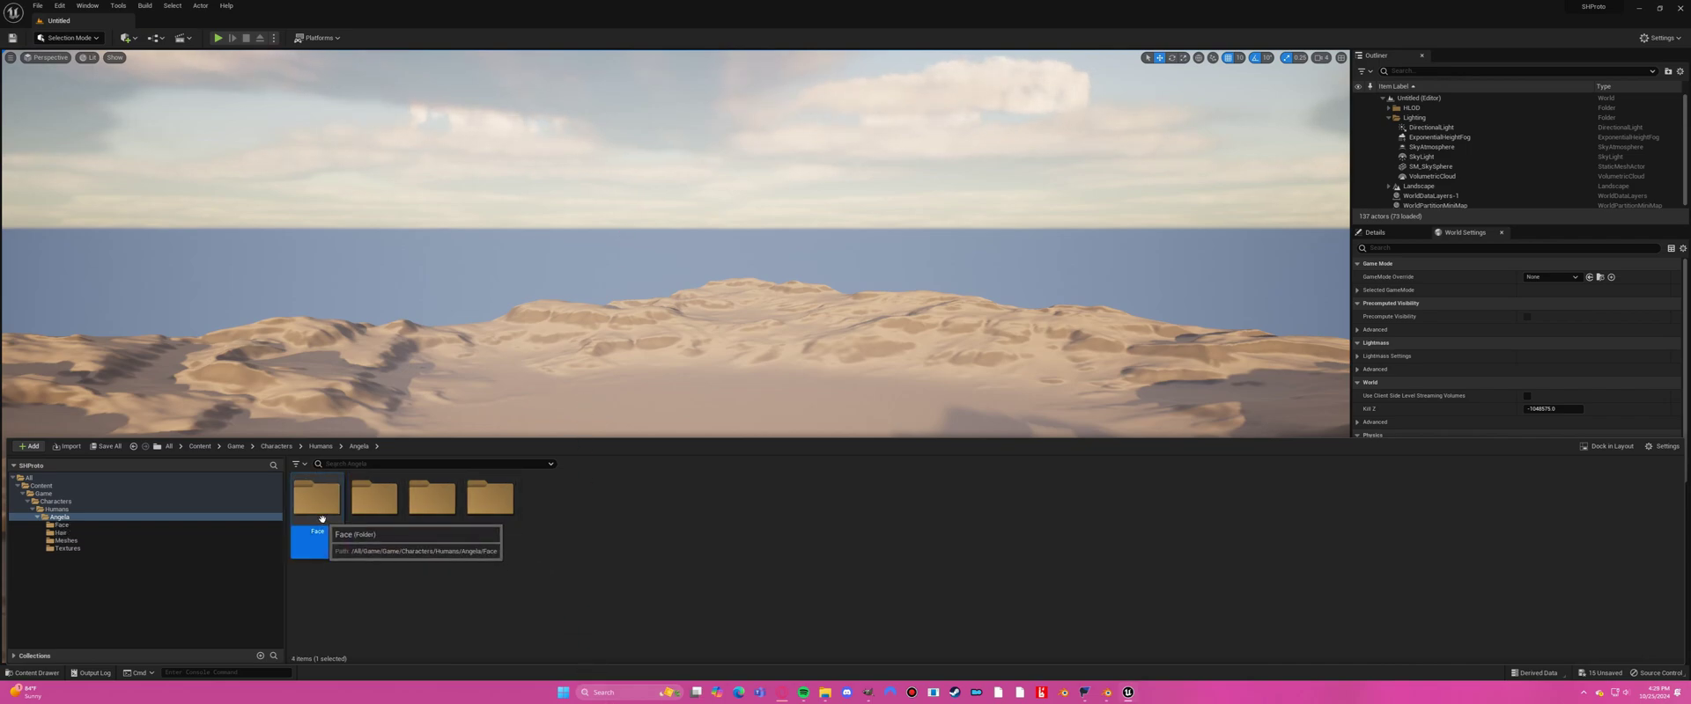
Create Materials and Textures subfolders inside Angela's Face folder.
double_click(321, 519)
right_click(322, 520)
left_click(373, 232)
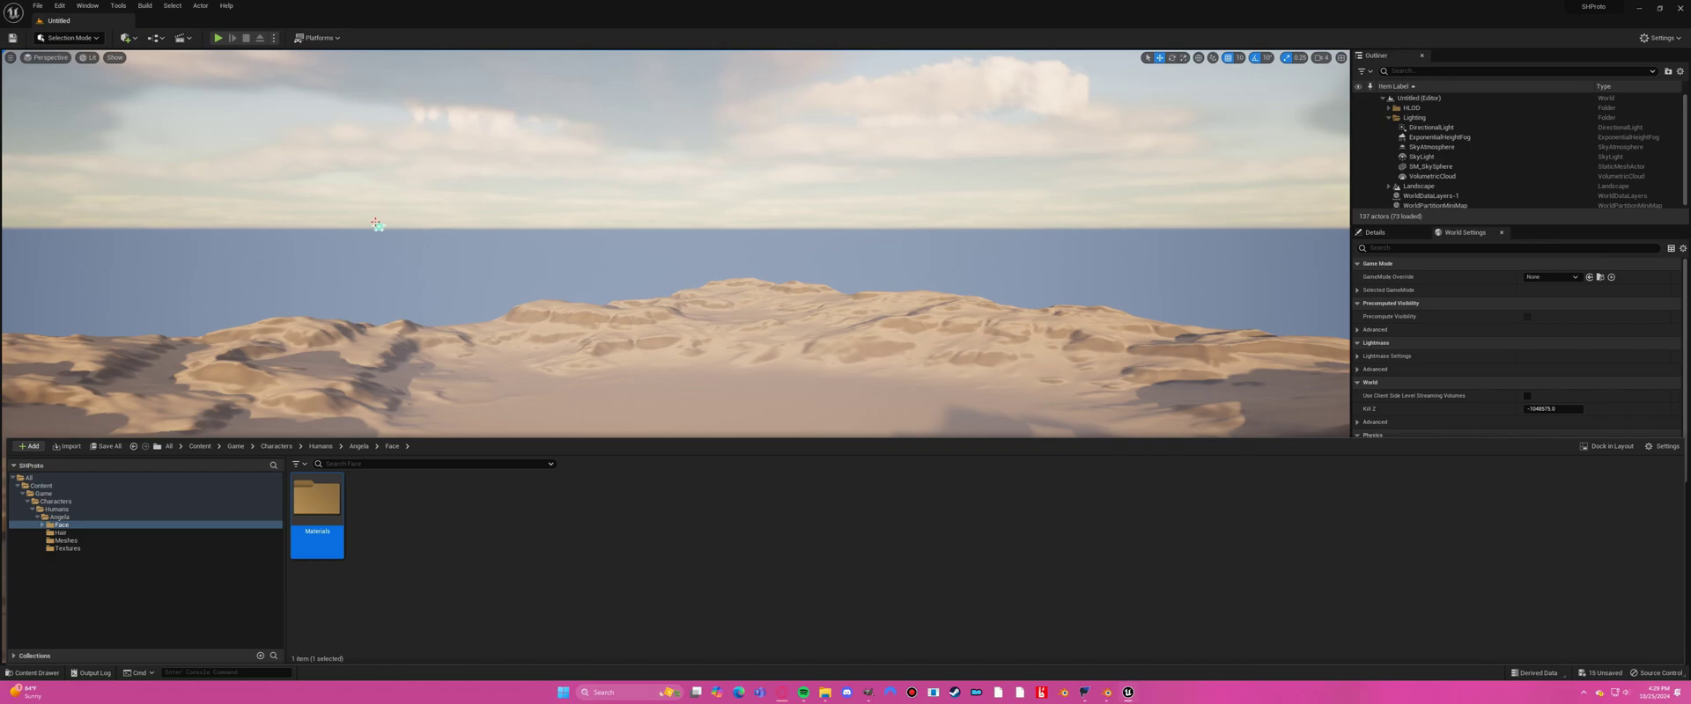
right_click(402, 510)
left_click(465, 219)
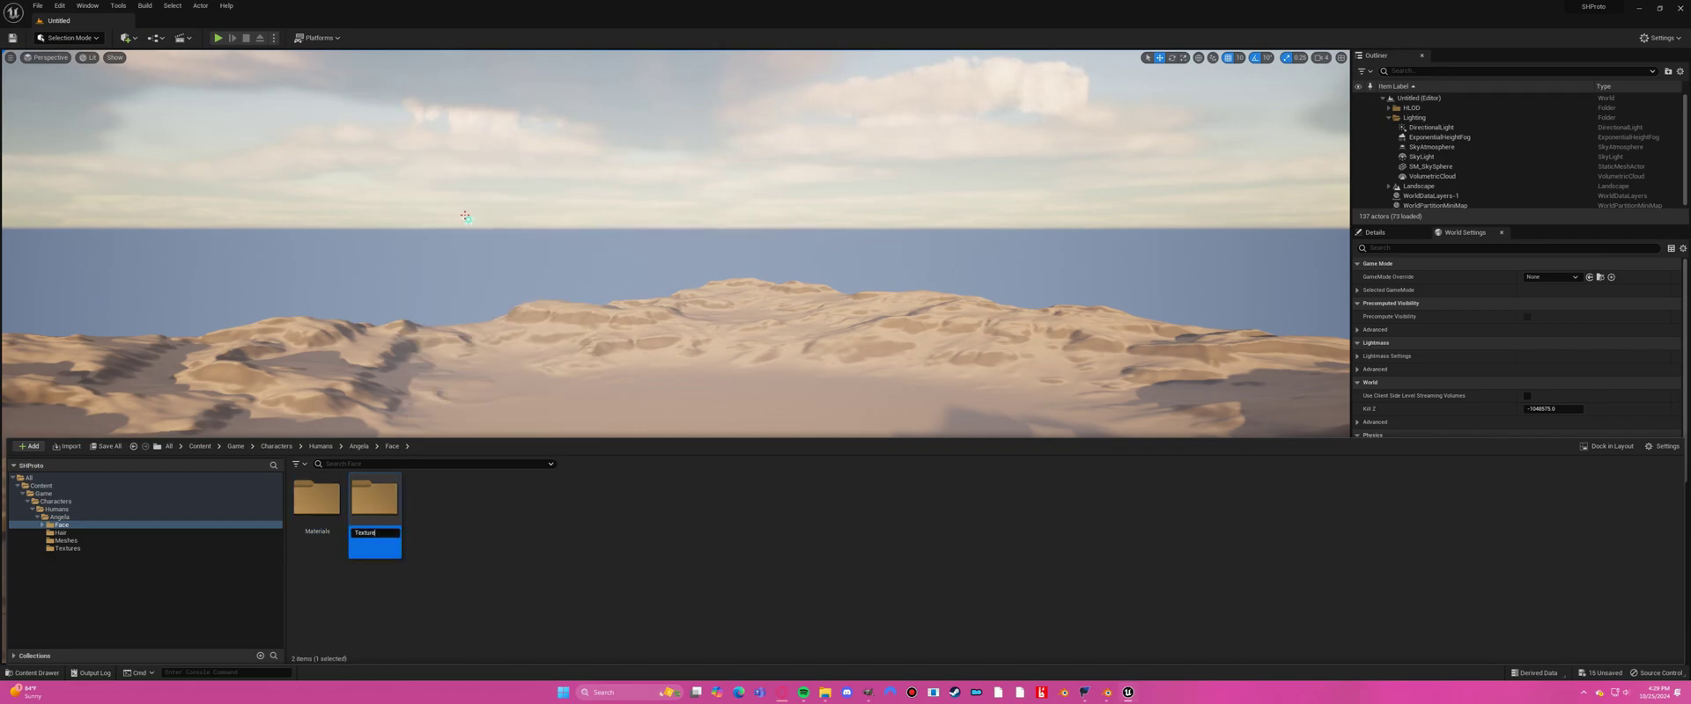
Create Materials and Textures subfolders inside Angela's Hair folder.
left_click(61, 532)
right_click(365, 525)
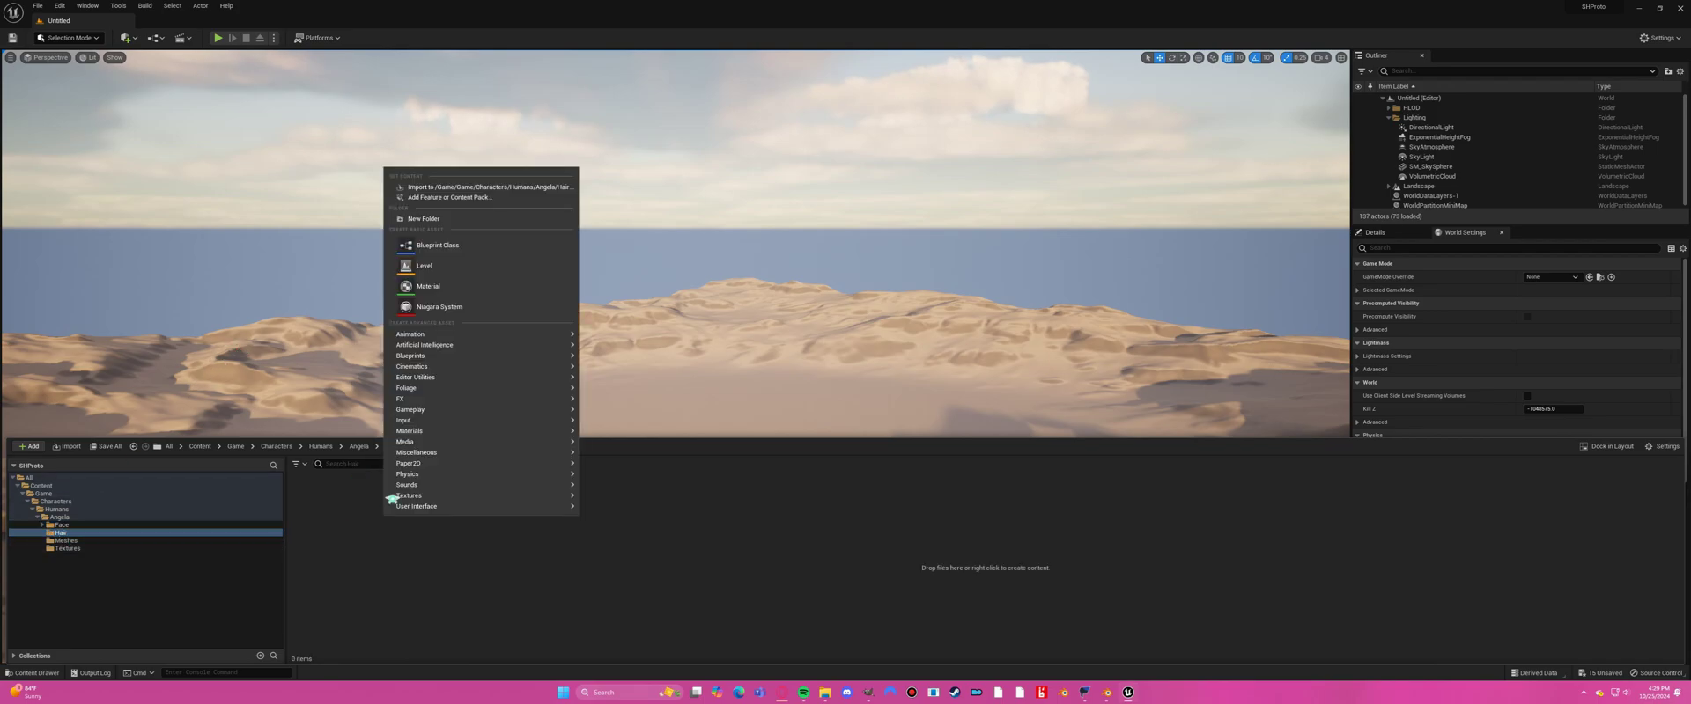
left_click(449, 217)
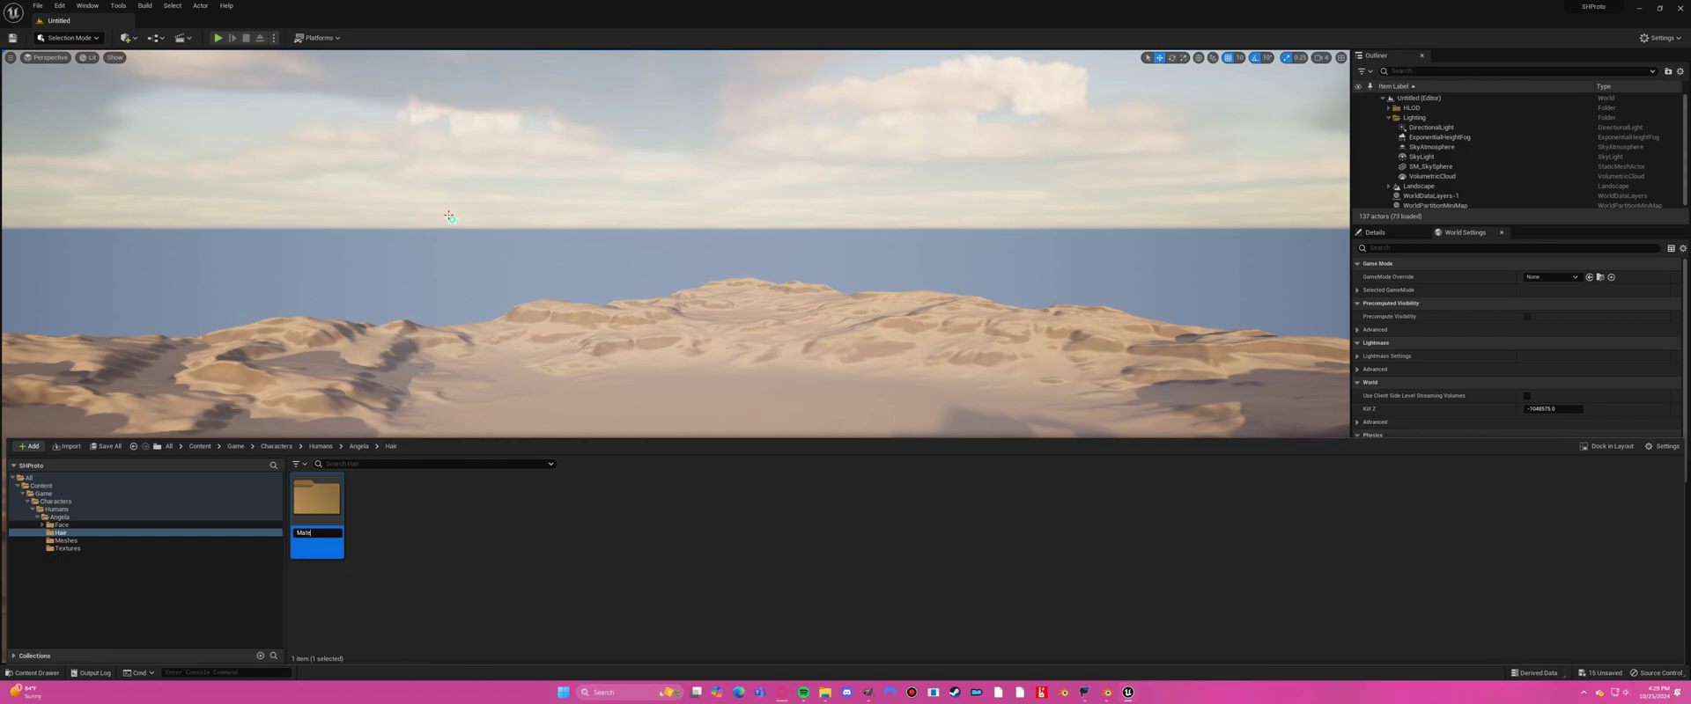
right_click(385, 600)
left_click(449, 305)
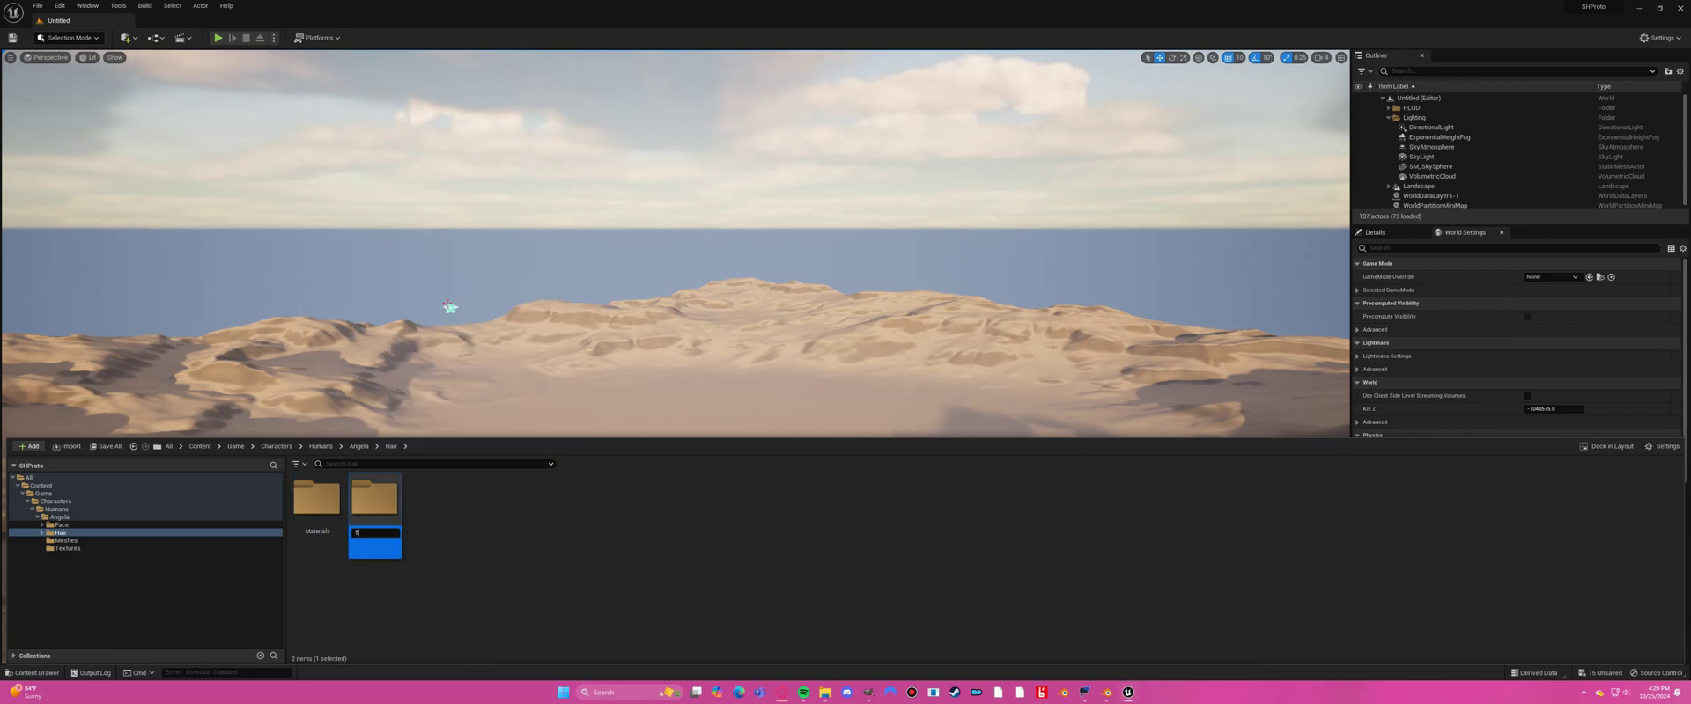
Switch to FModel, load the other mod archive, expand SHProto and examine the packages in its Angela Textures folder.
key("alt+Tab")
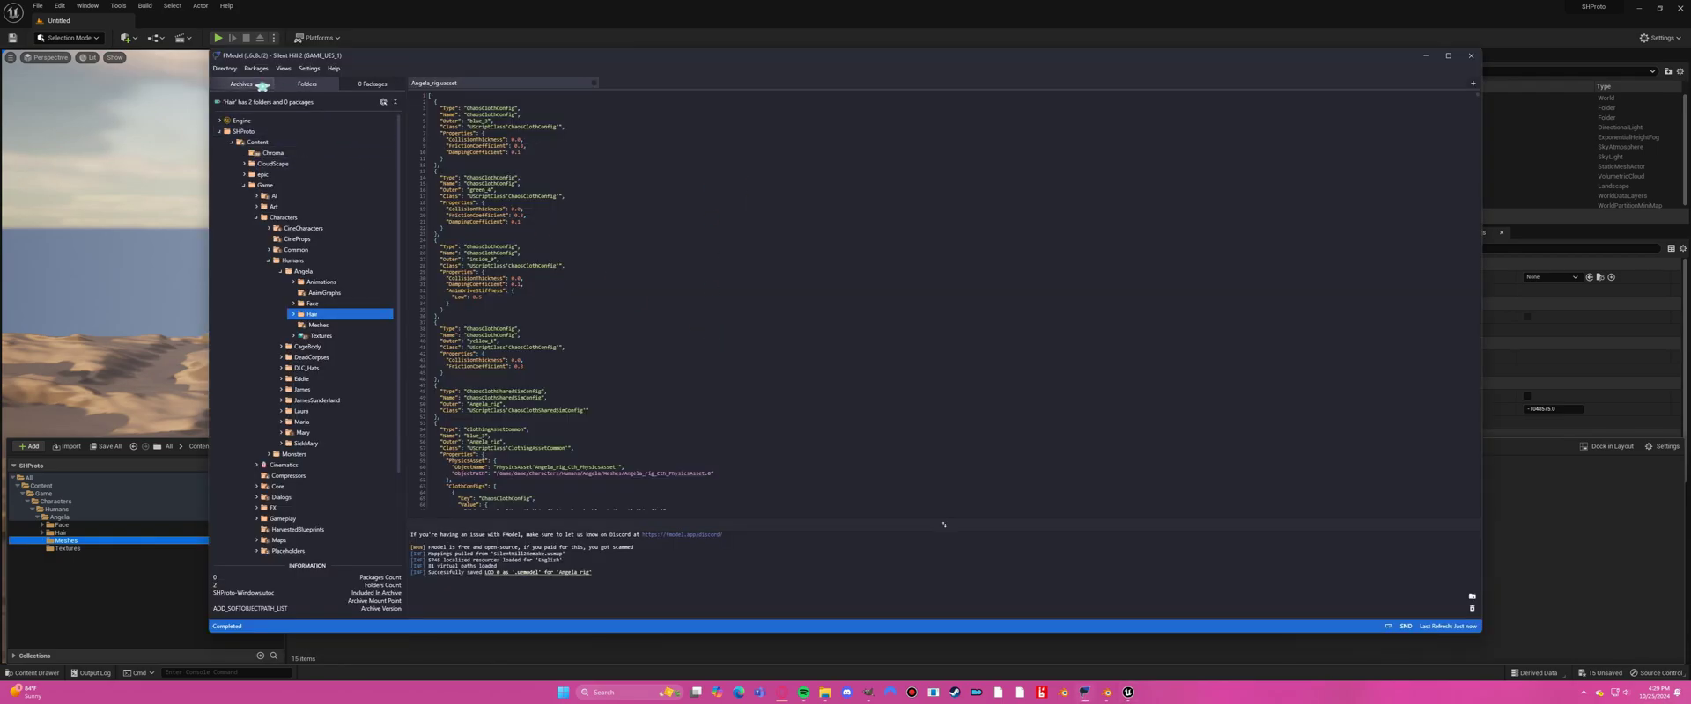
left_click(251, 120)
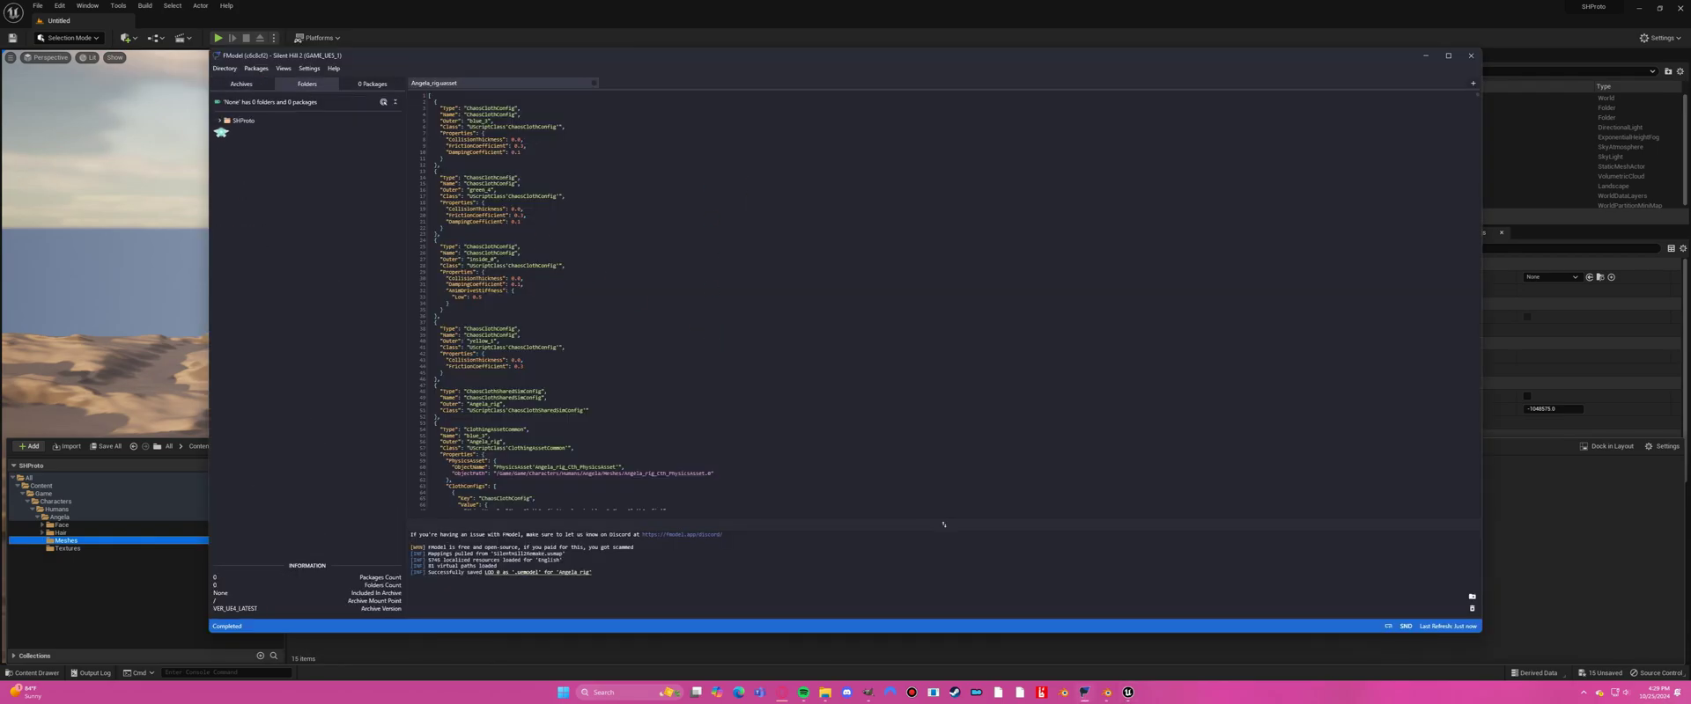
left_click(220, 123)
left_click(219, 124)
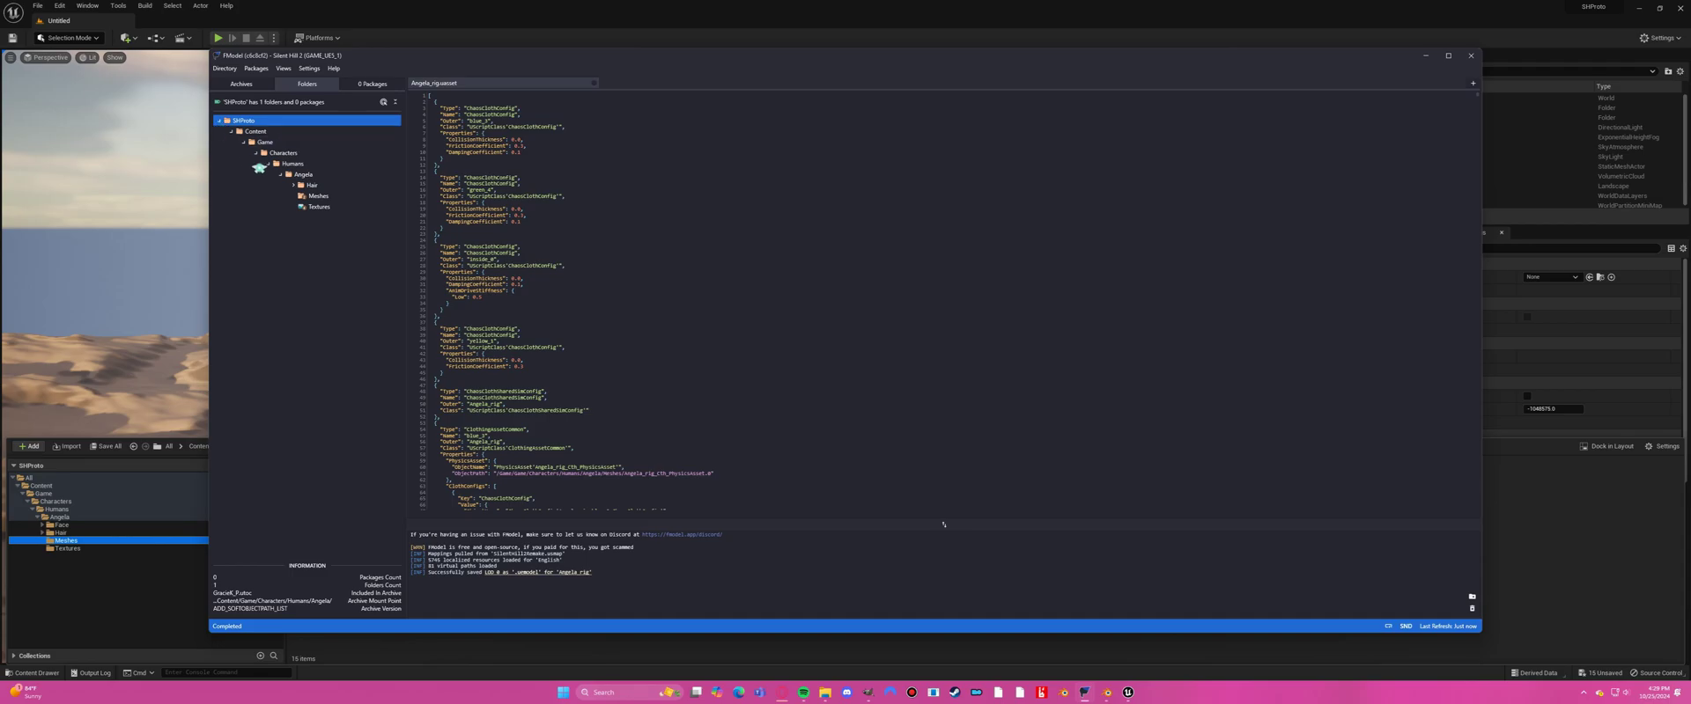
left_click(333, 208)
double_click(332, 209)
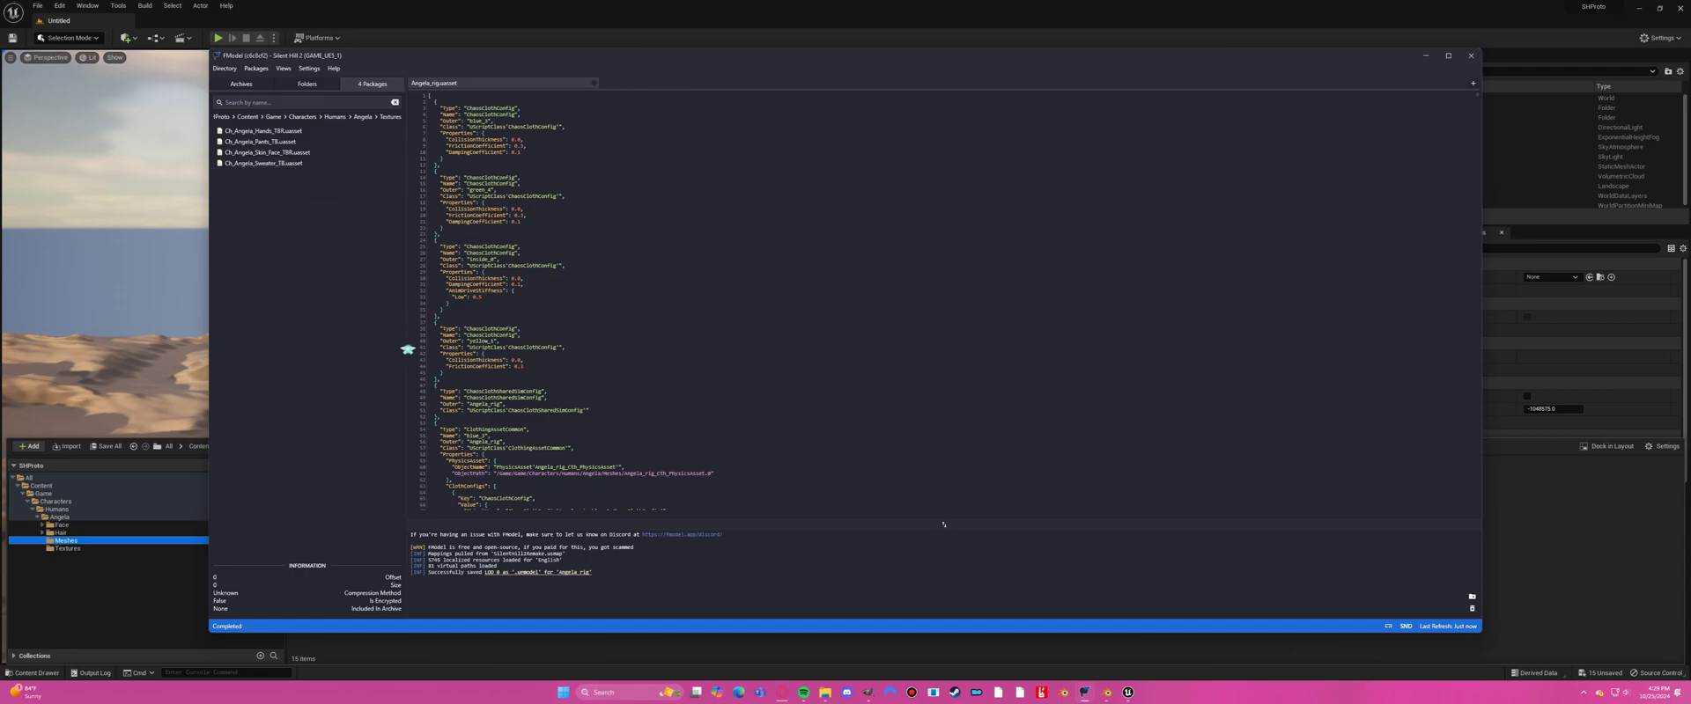
Back in Unreal Editor, move Angela's hand skin, pants, face skin and sweater materials from Meshes into the Textures folder.
left_click(496, 659)
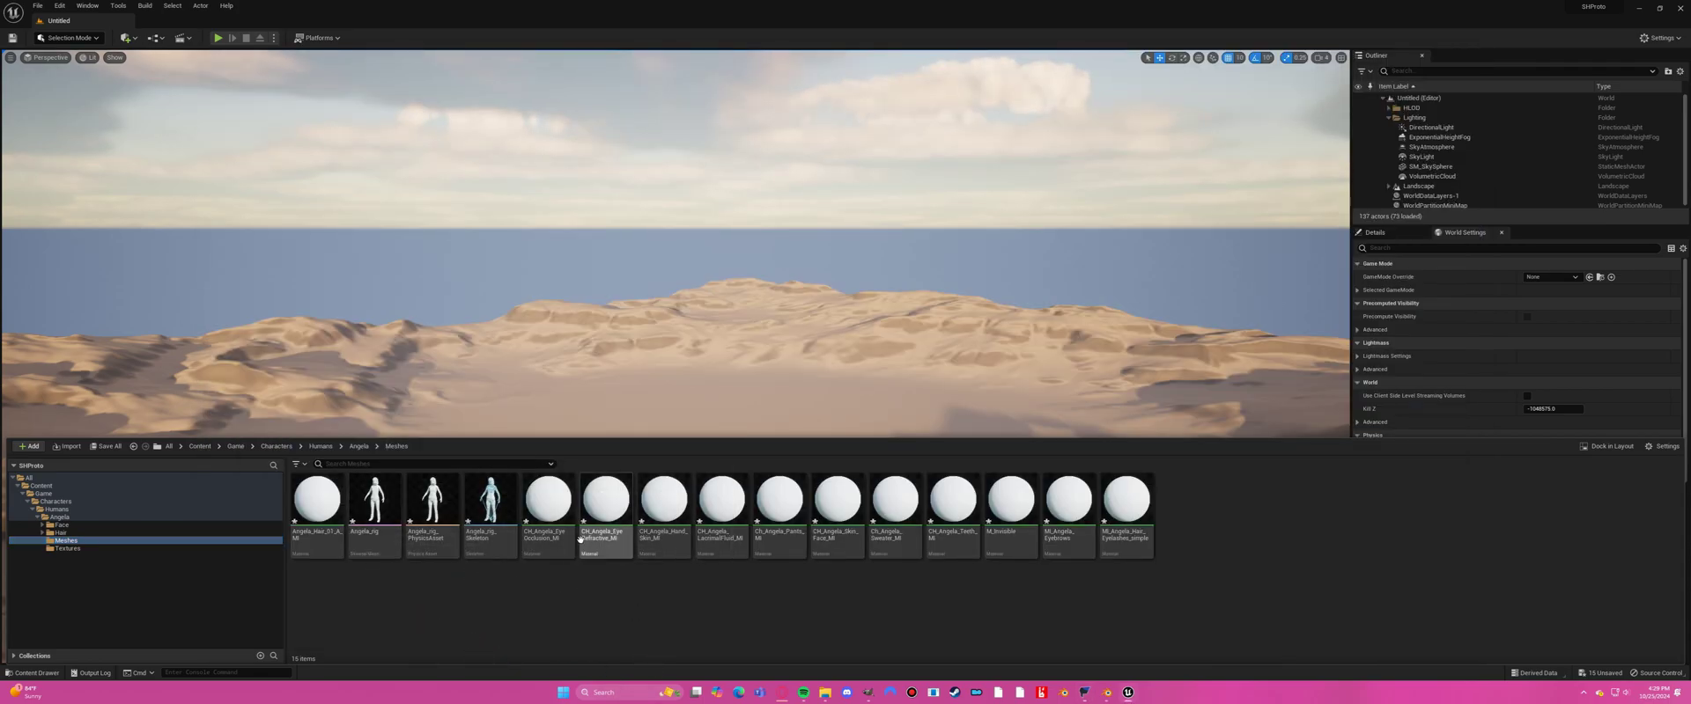
left_click(664, 528)
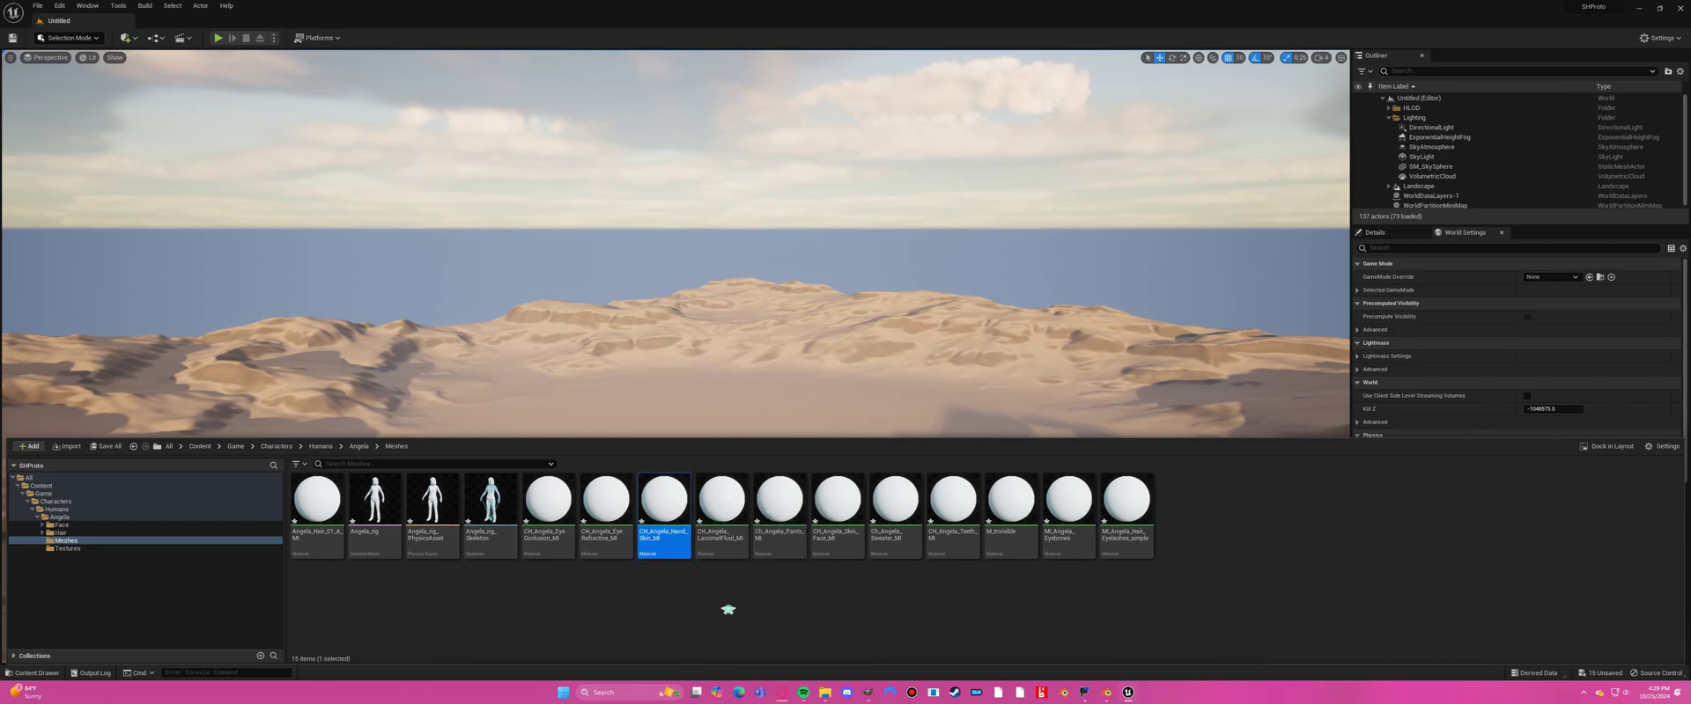
left_click(779, 533, "ctrl")
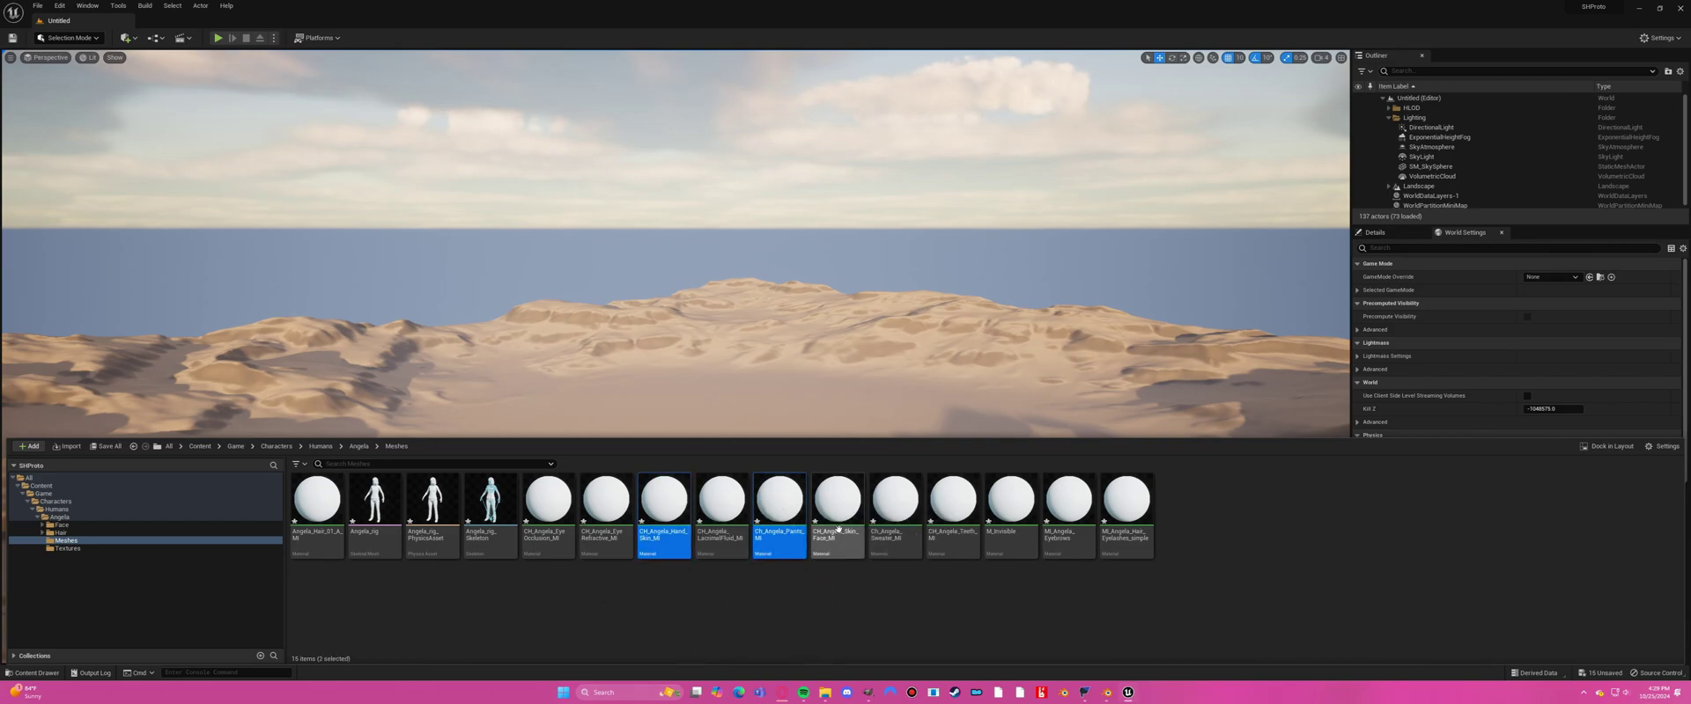
left_click(838, 533, "ctrl")
left_click(882, 553, "ctrl")
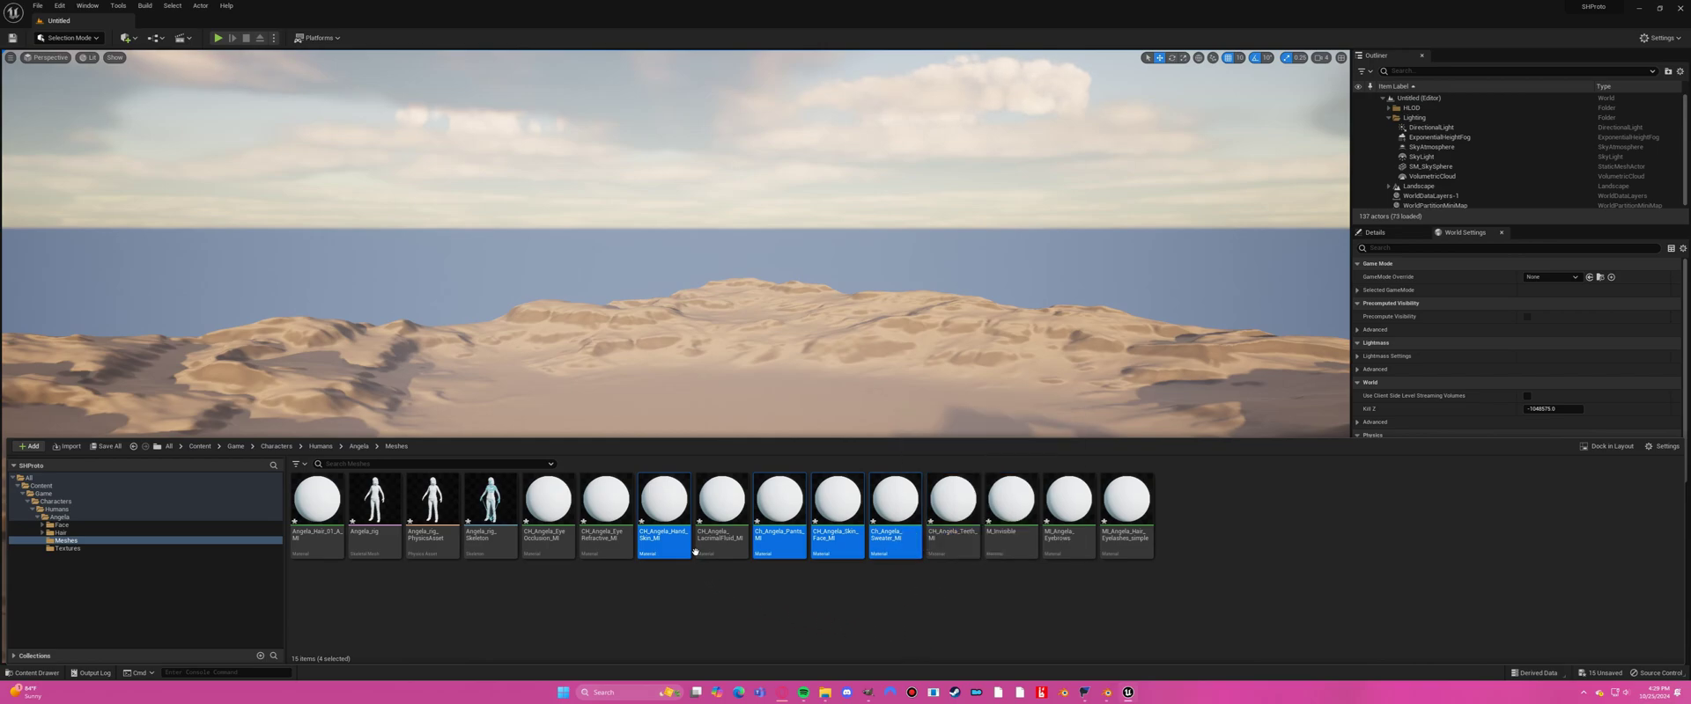
left_click_drag(673, 537, 76, 556)
left_click(89, 573)
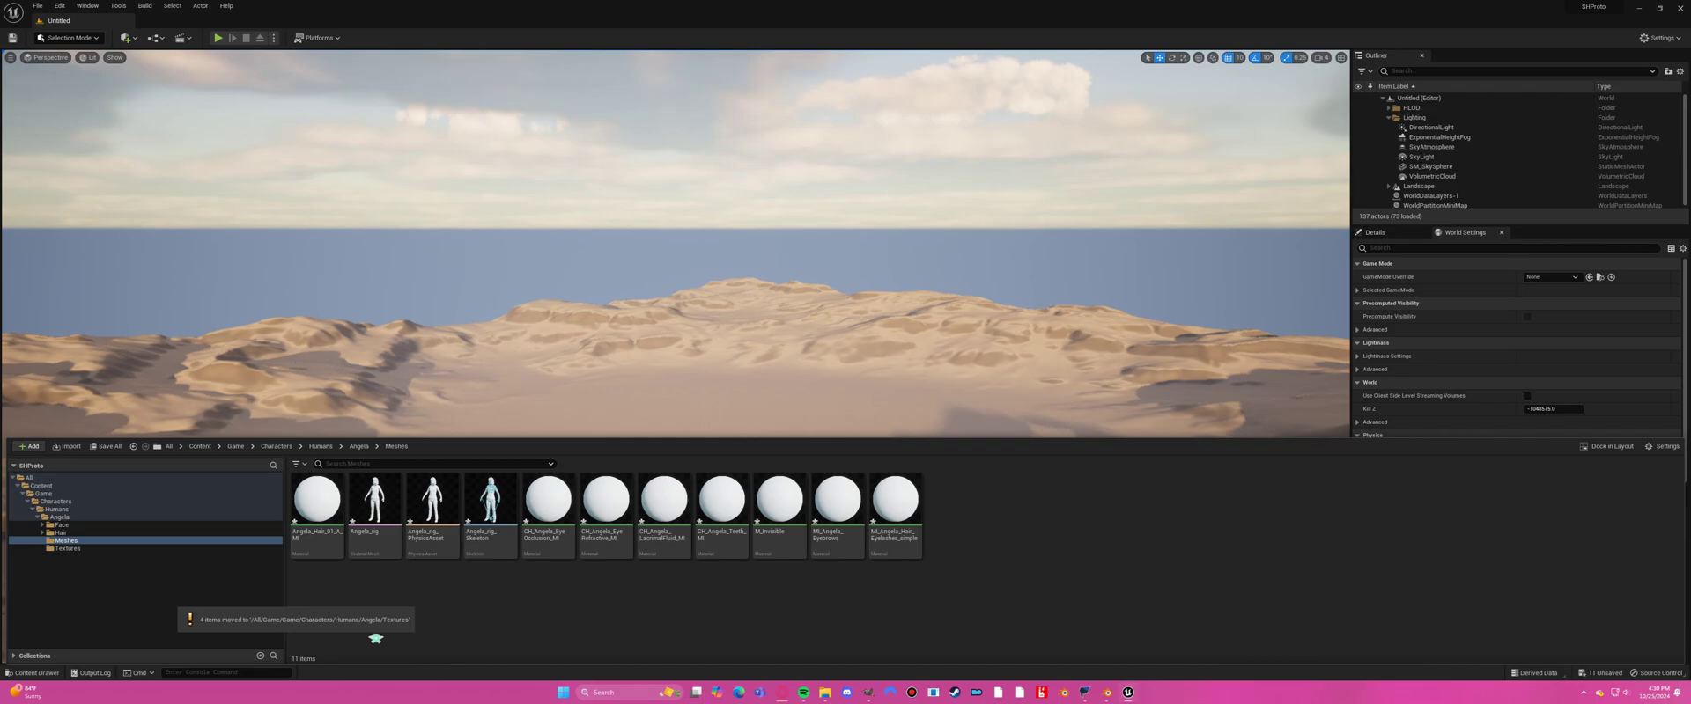
Switch to File Explorer and browse the FModel exports to Angela's Hair Materials folder to check which materials belong there.
key("alt+Tab")
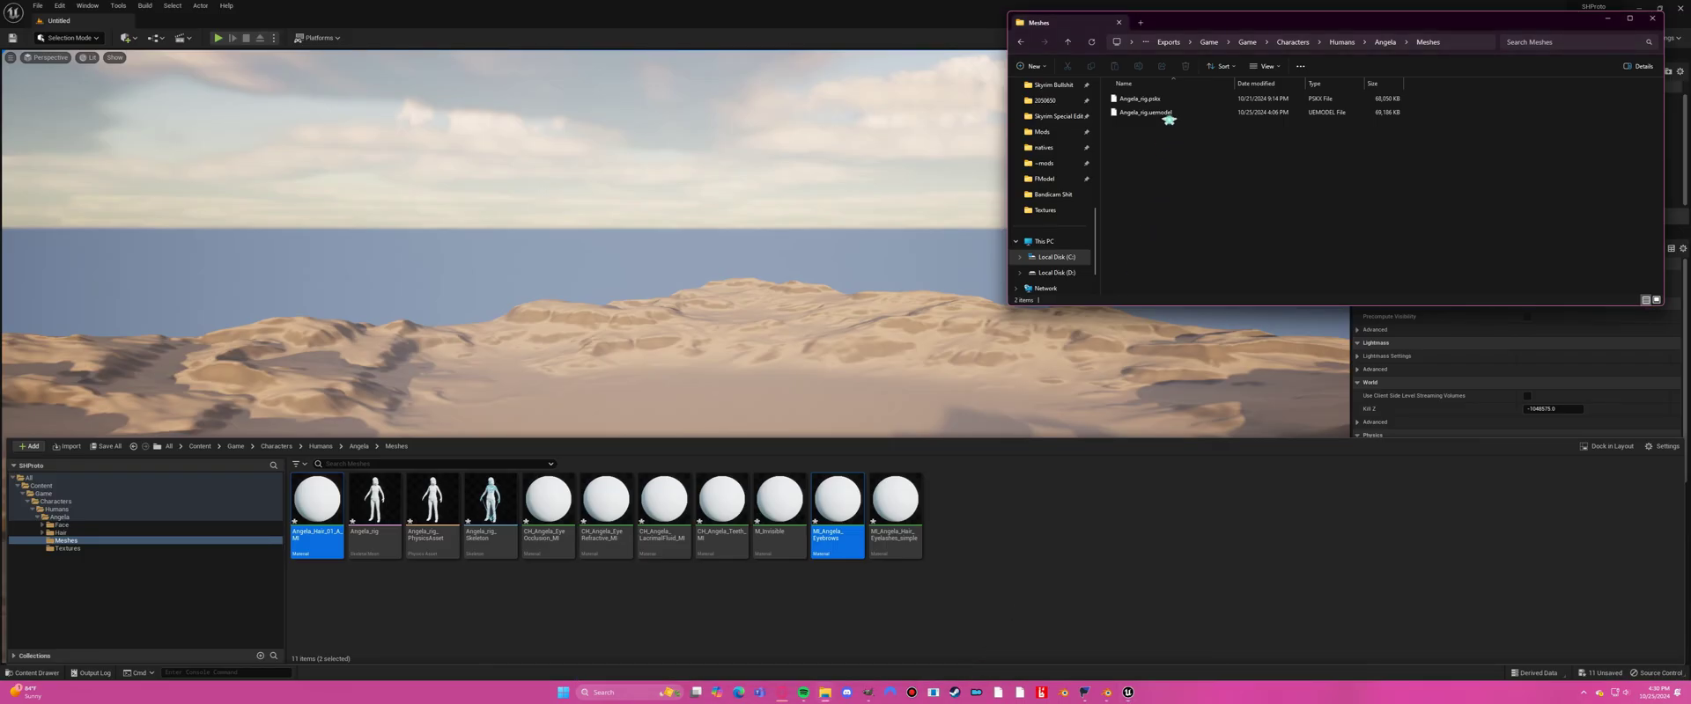
left_click(1168, 42)
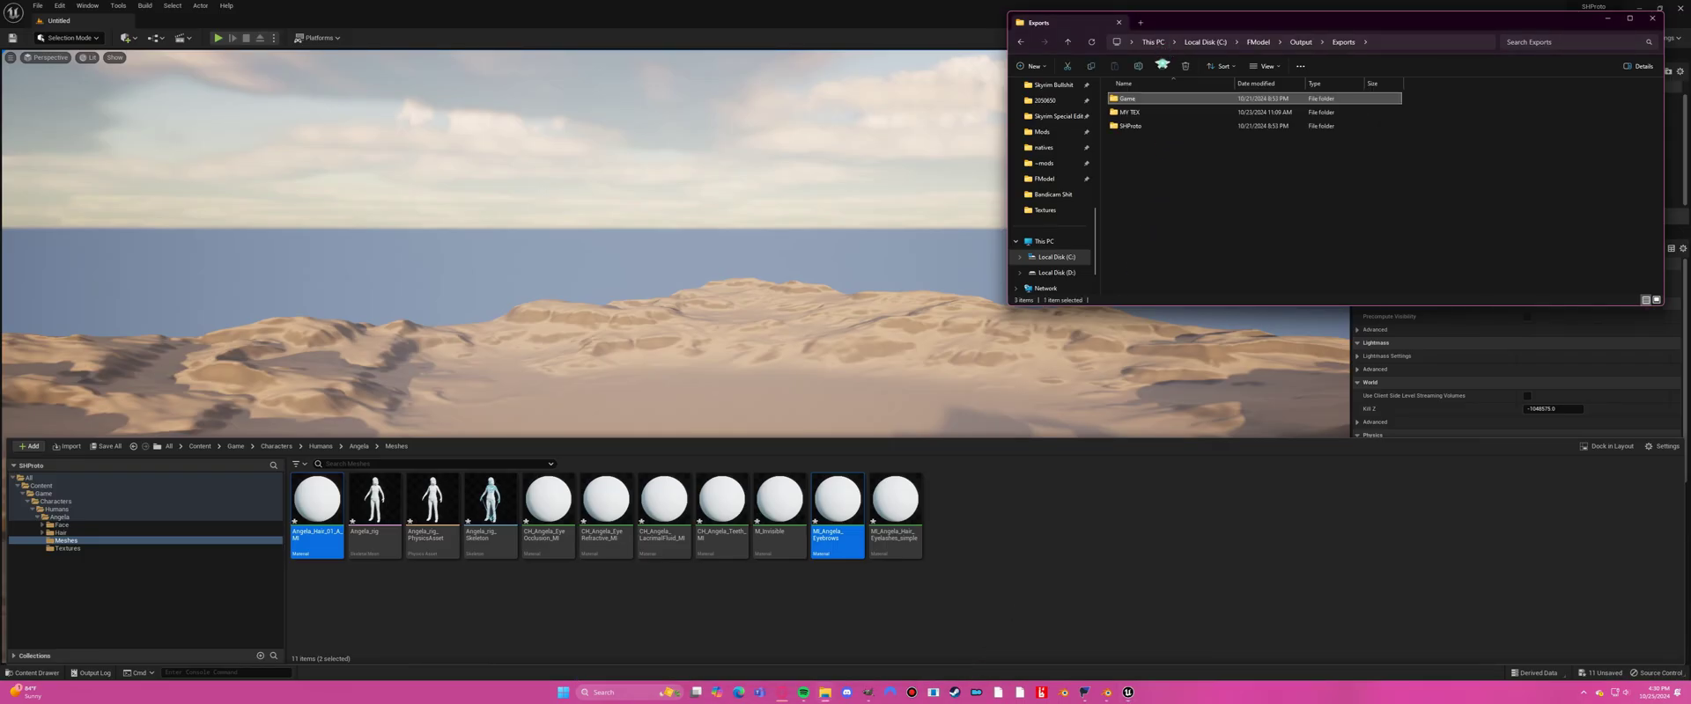
double_click(1138, 100)
double_click(1136, 101)
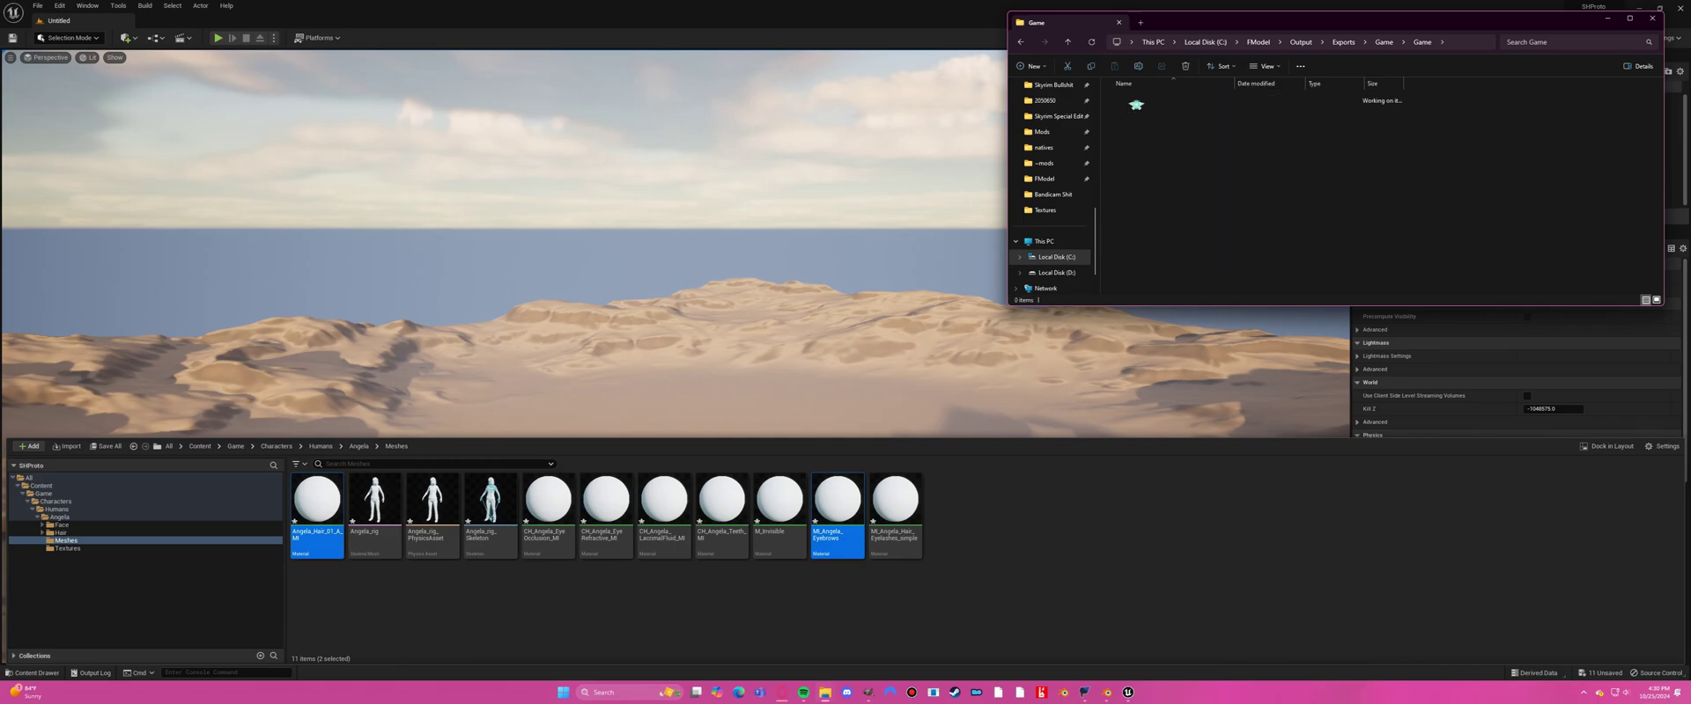
left_click(1158, 113)
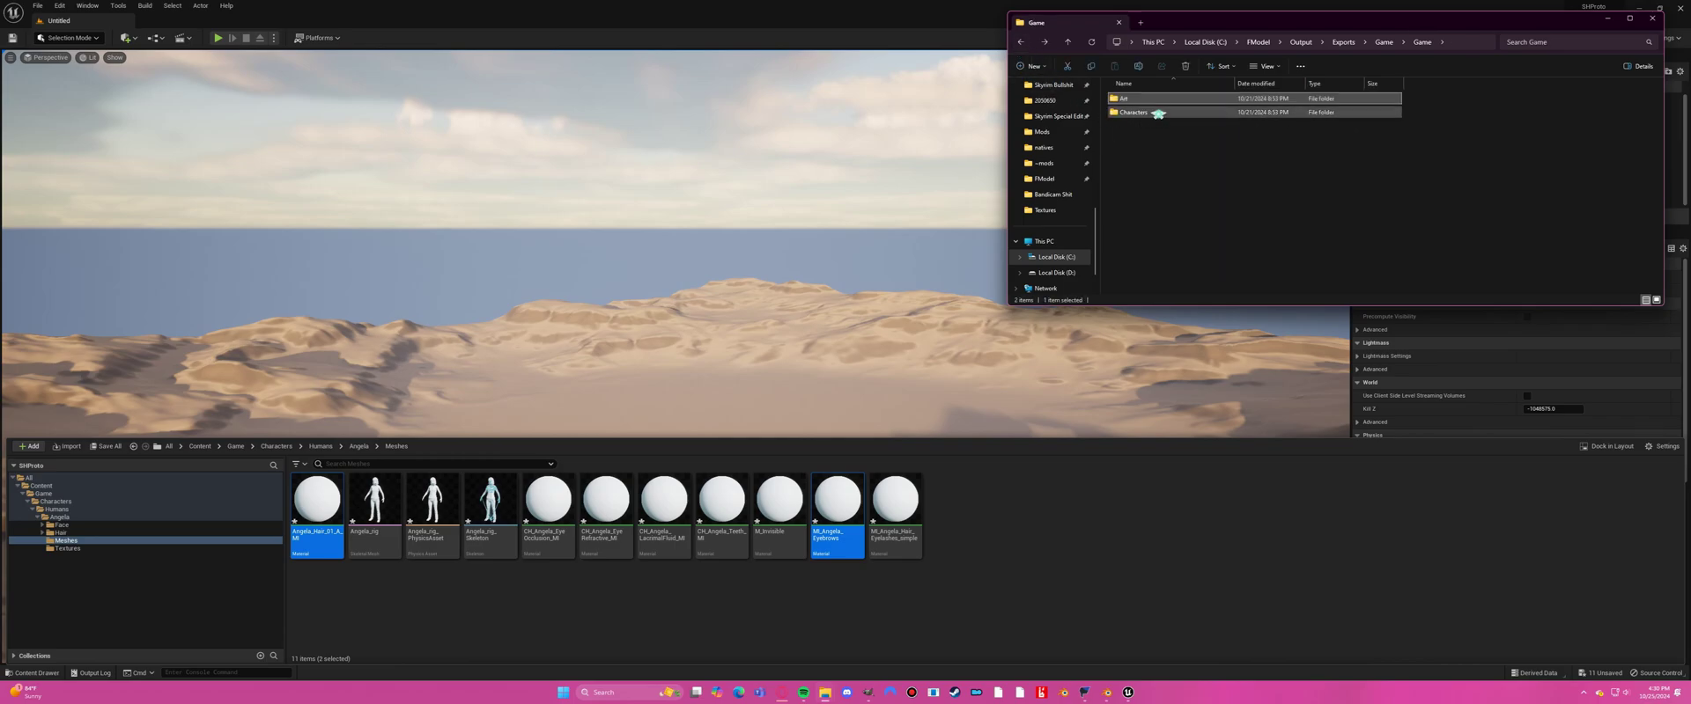
double_click(1158, 113)
double_click(1158, 102)
double_click(1158, 101)
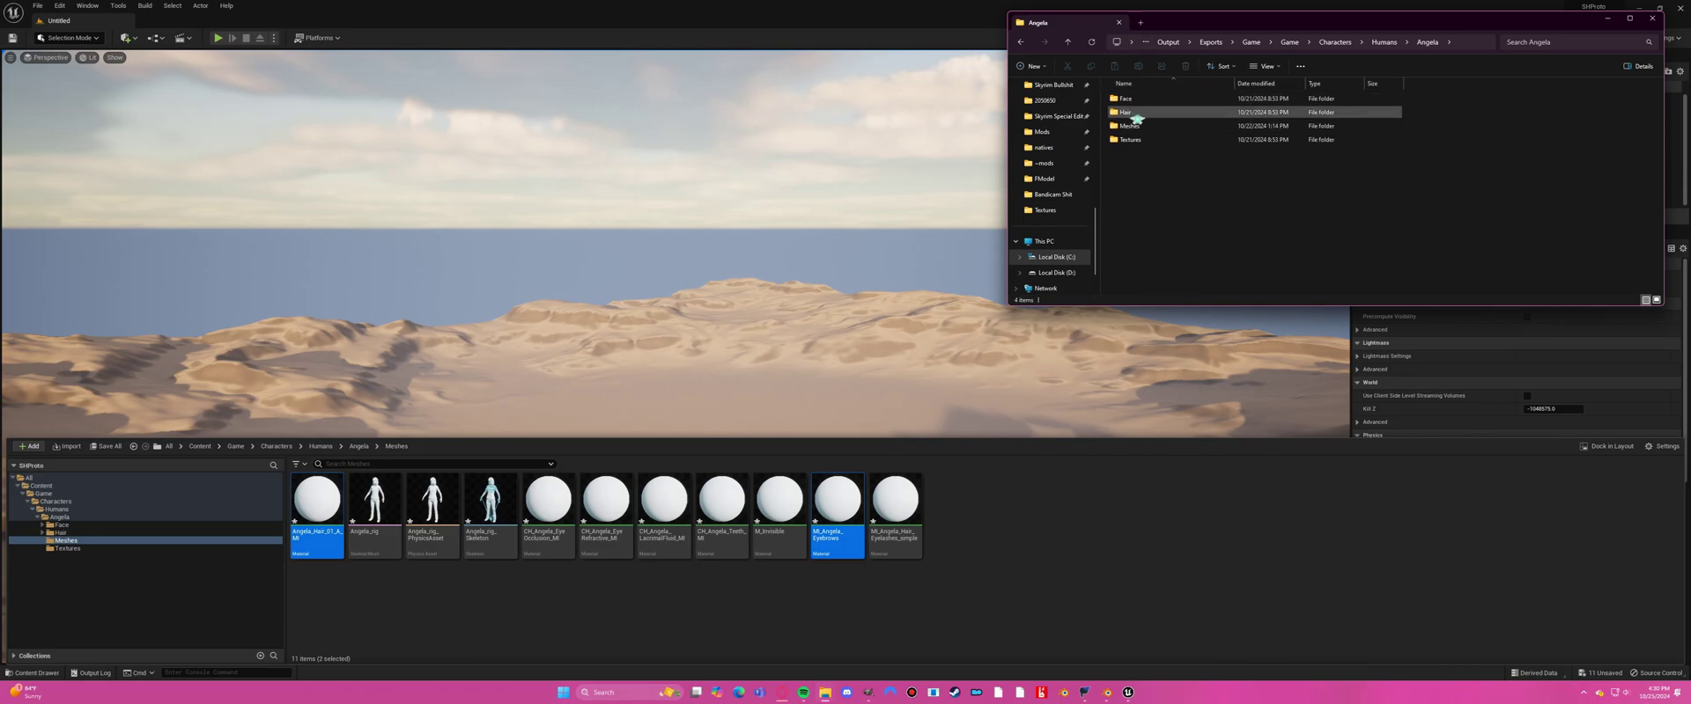
double_click(1136, 113)
left_click(1145, 101)
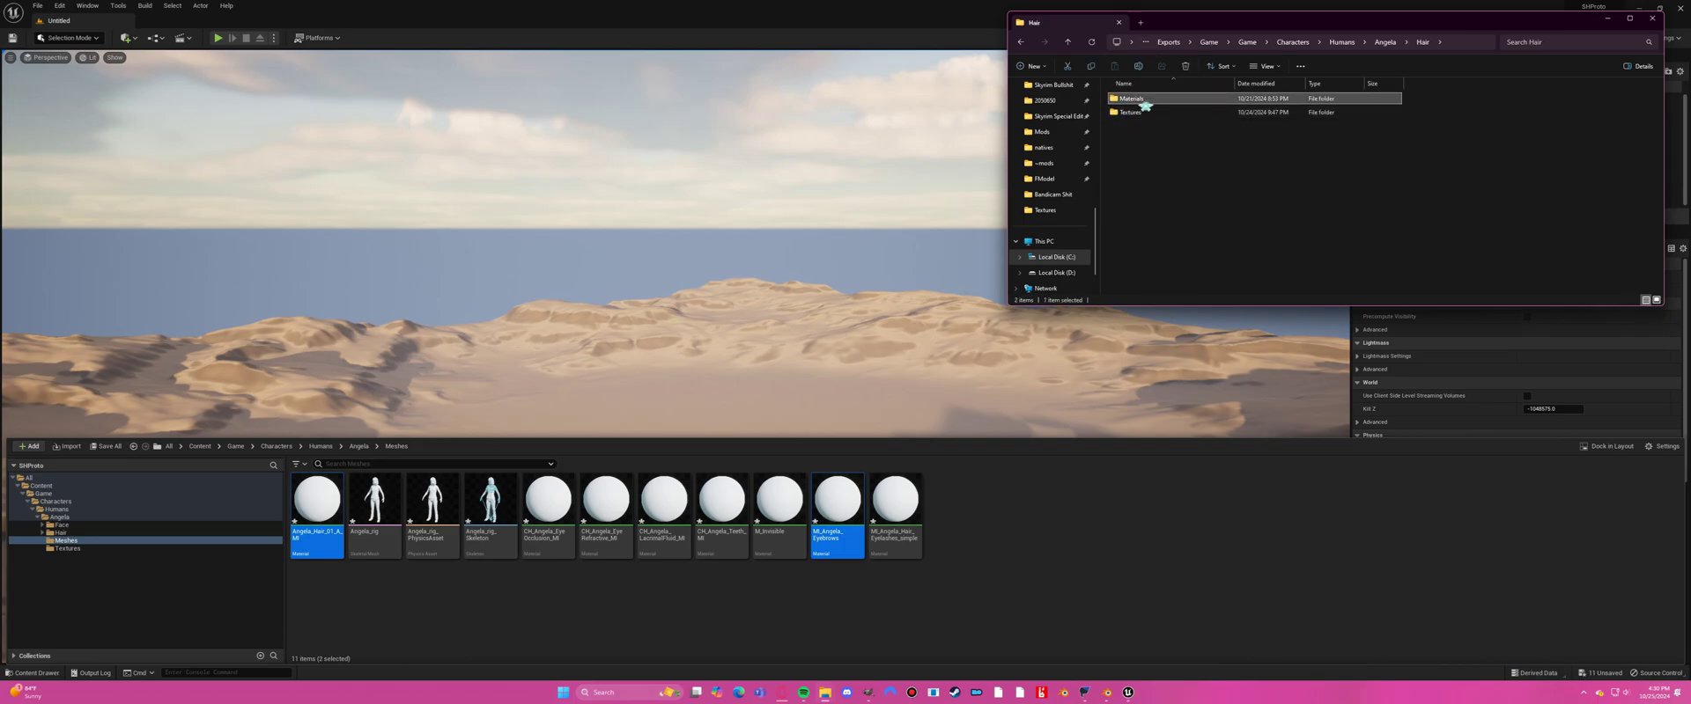
double_click(1145, 102)
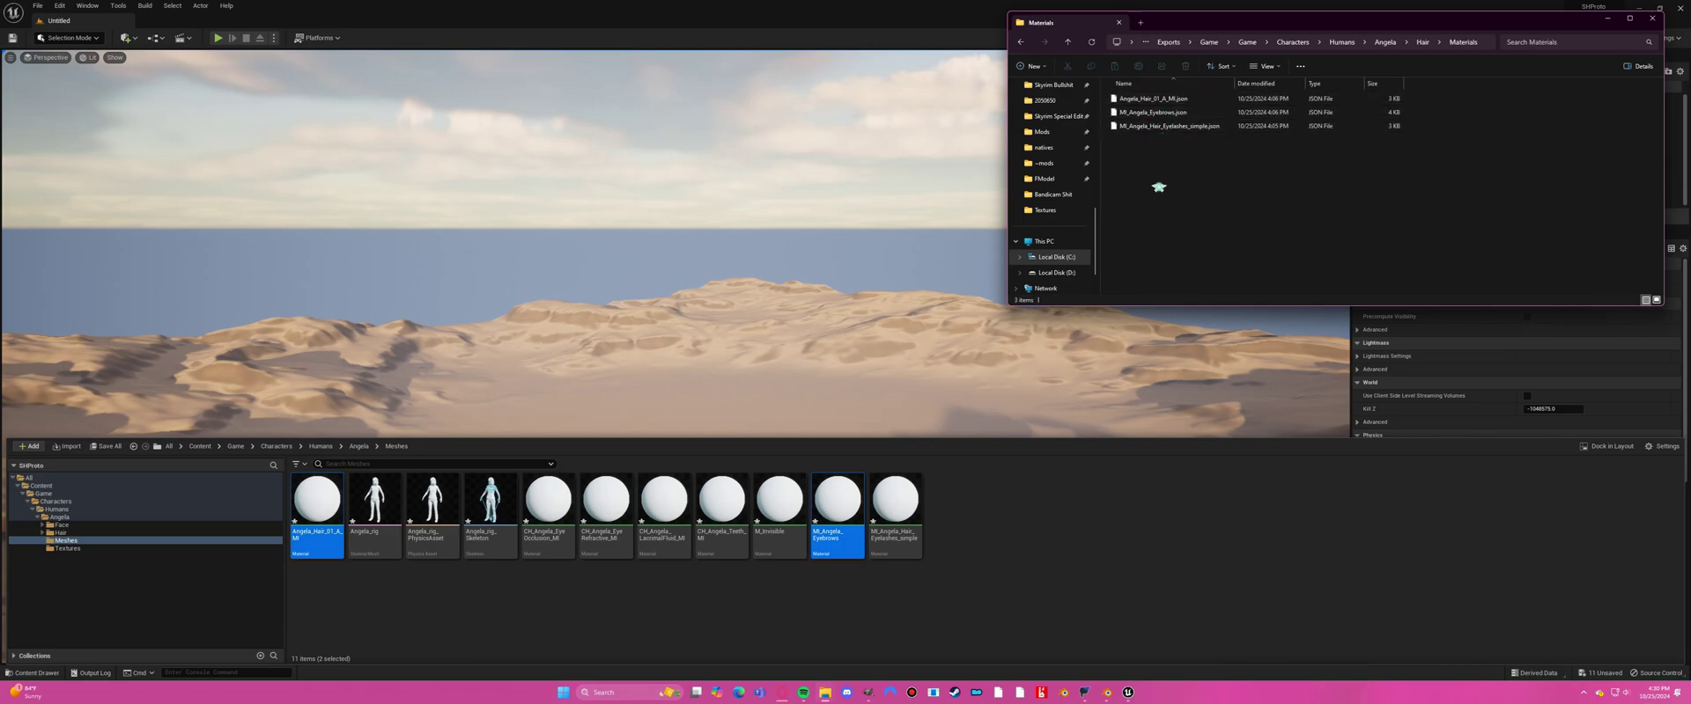
In Unreal Editor, move Angela's hair, eyebrows and simple eyelashes materials from Meshes into the Materials subfolder of Hair.
left_click(883, 521, "ctrl")
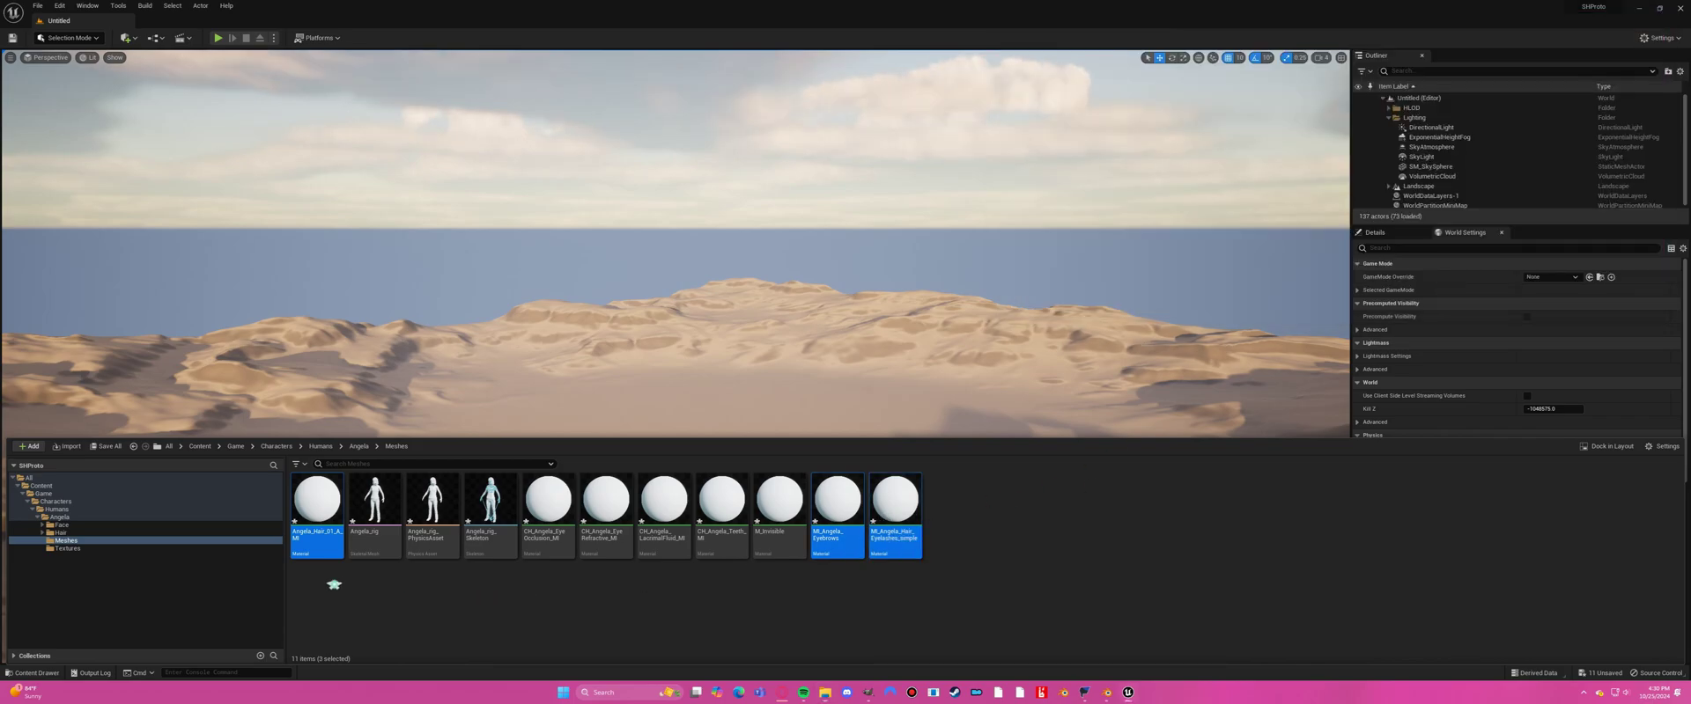
left_click_drag(316, 515, 87, 535)
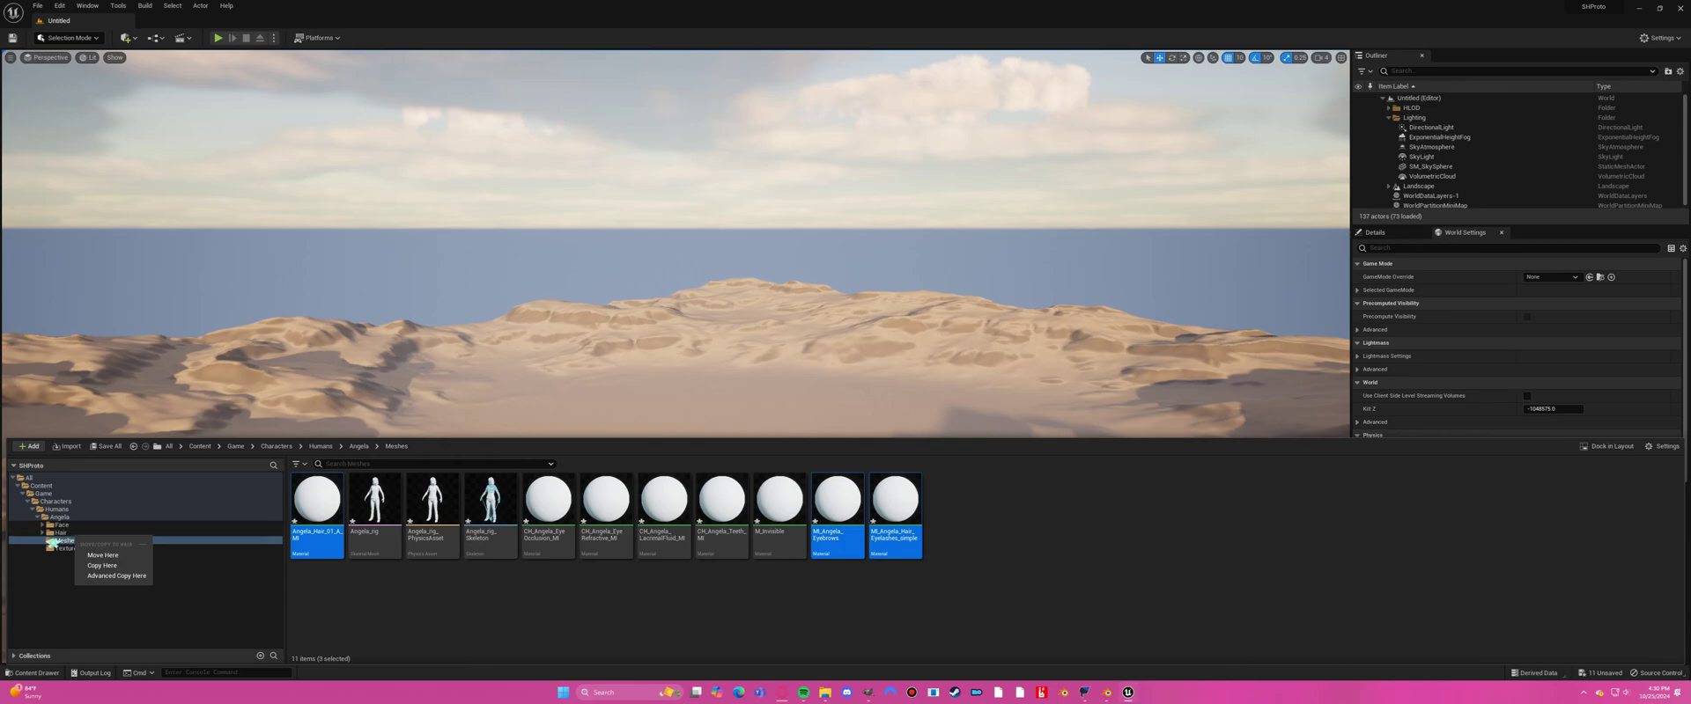
left_click(102, 555)
left_click(61, 533)
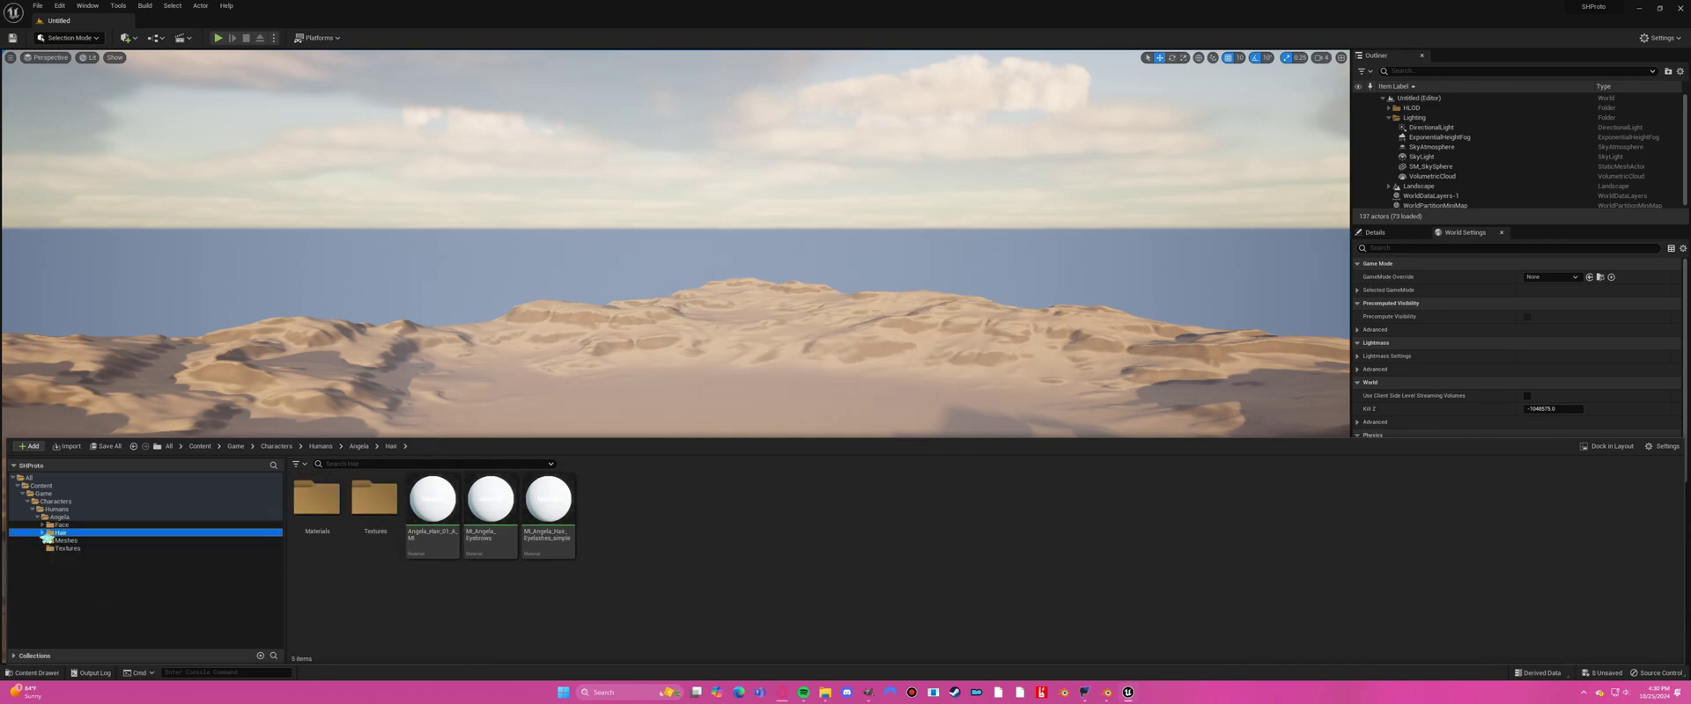
left_click_drag(755, 501, 422, 598)
left_click_drag(433, 520, 331, 527)
left_click(360, 543)
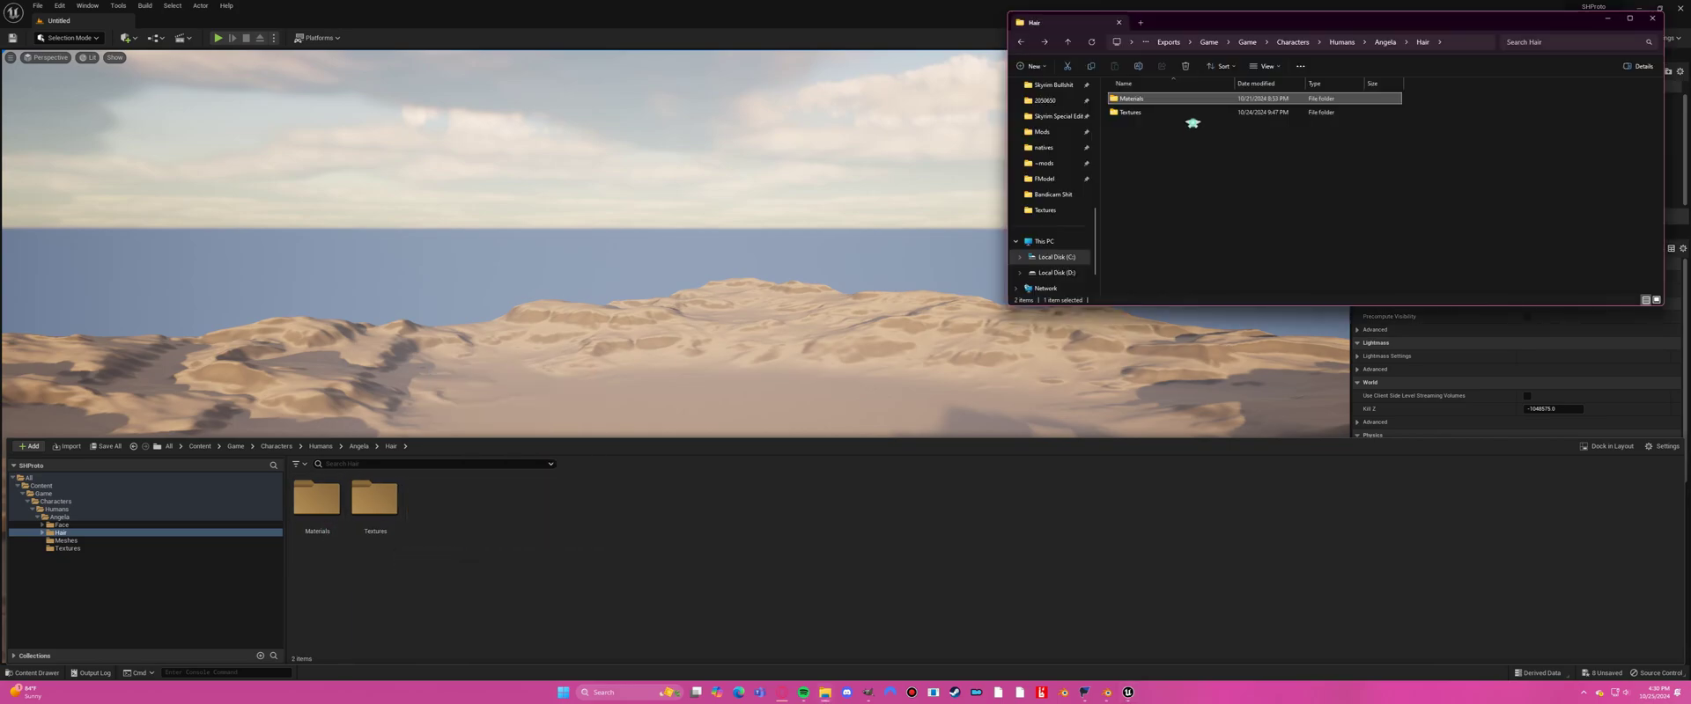
Browse Angela's exported Hair Textures folder and main Textures folder to find the texture files needed for import.
double_click(1190, 117)
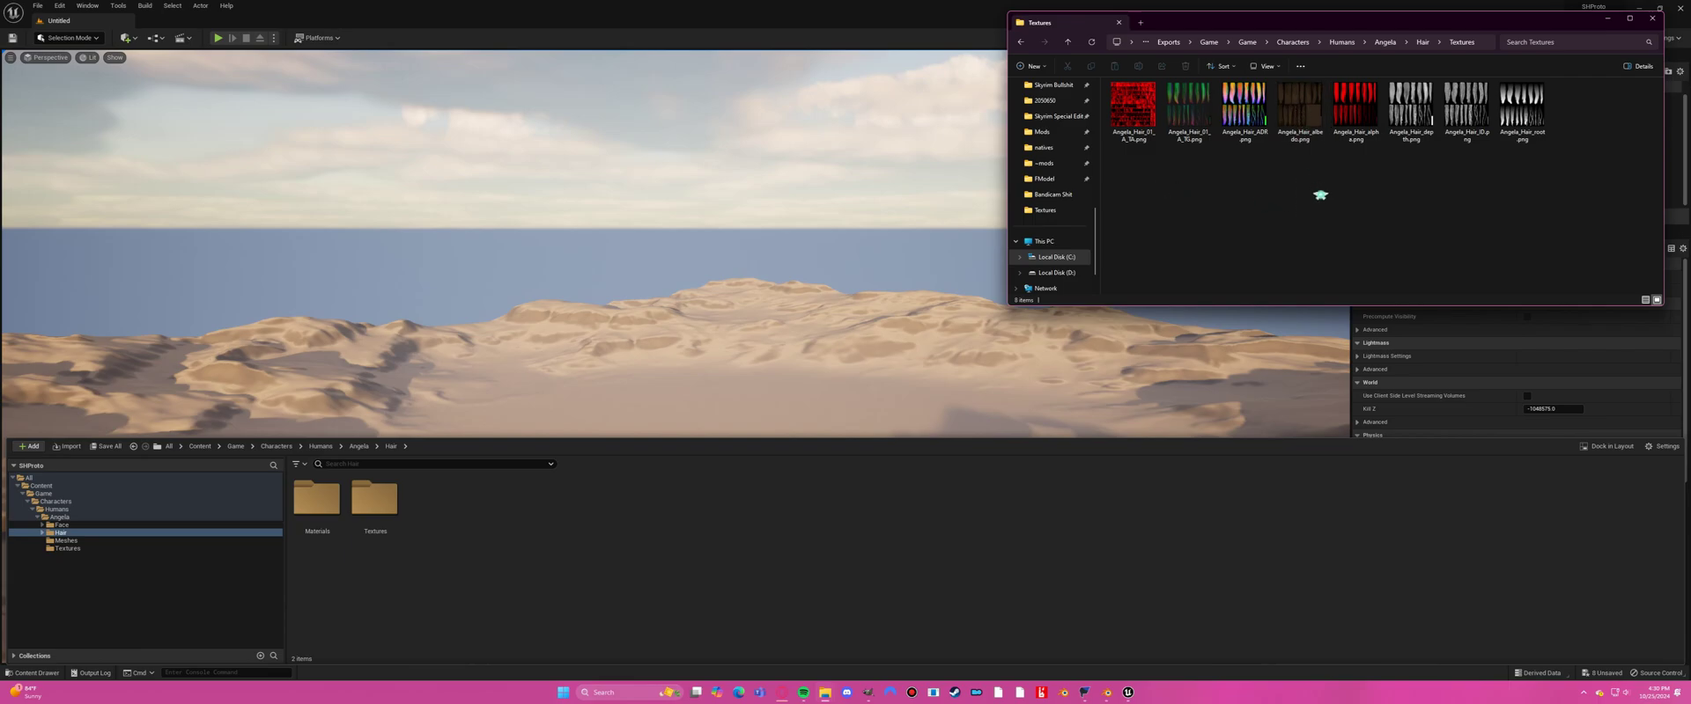
left_click(1297, 131)
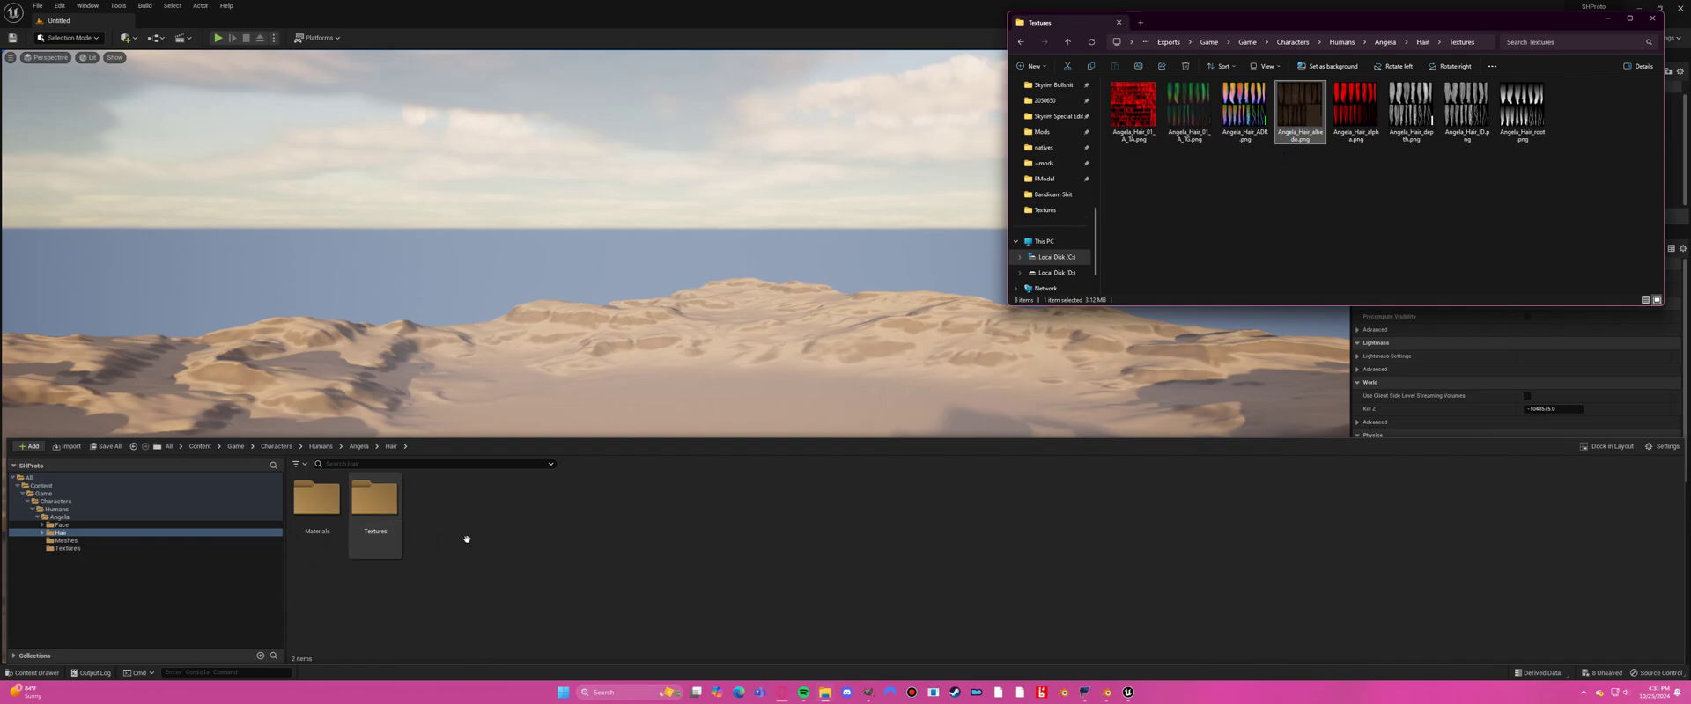
left_click(1021, 42)
left_click(1020, 42)
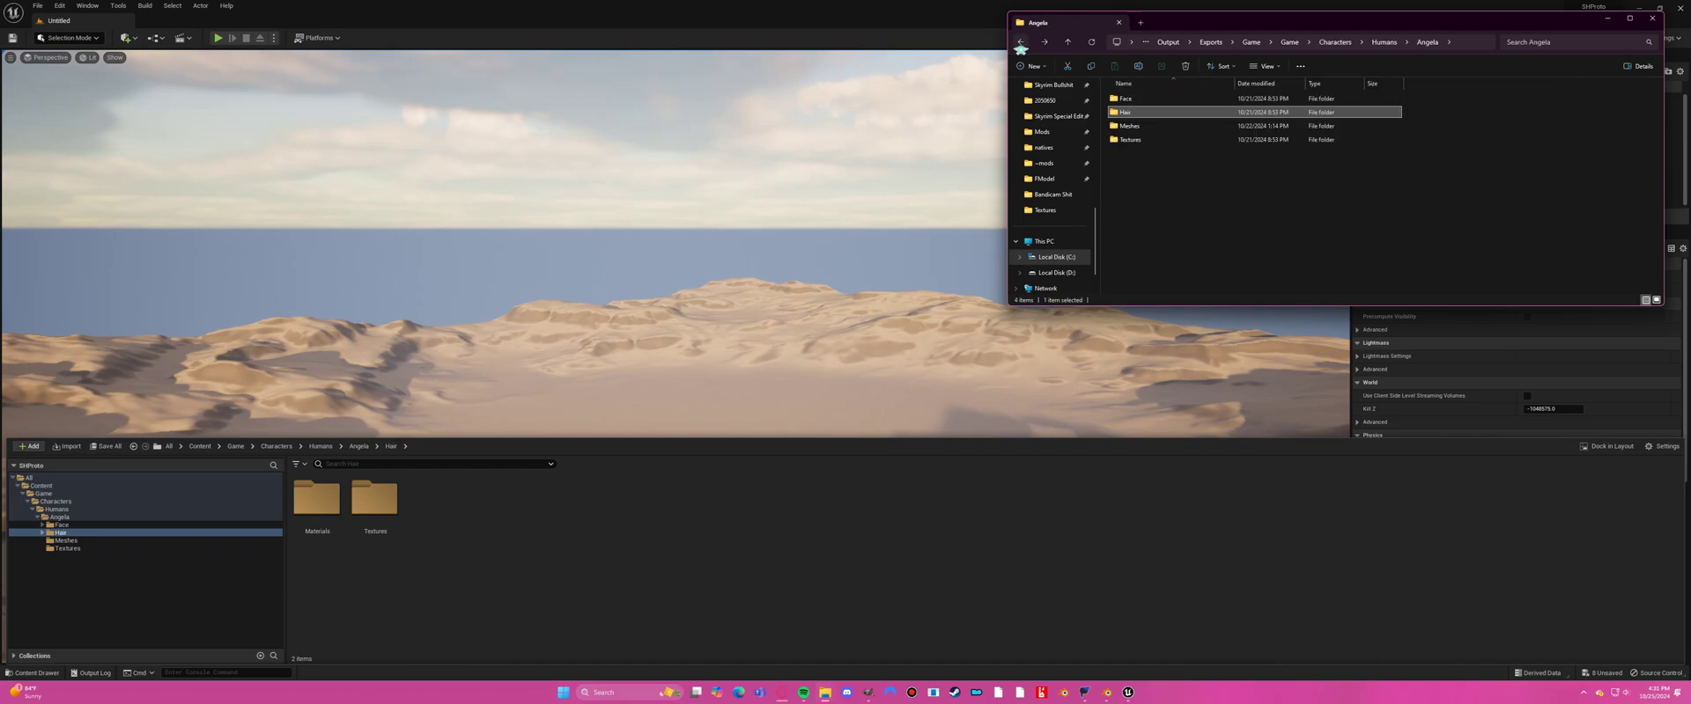
left_click(1126, 99)
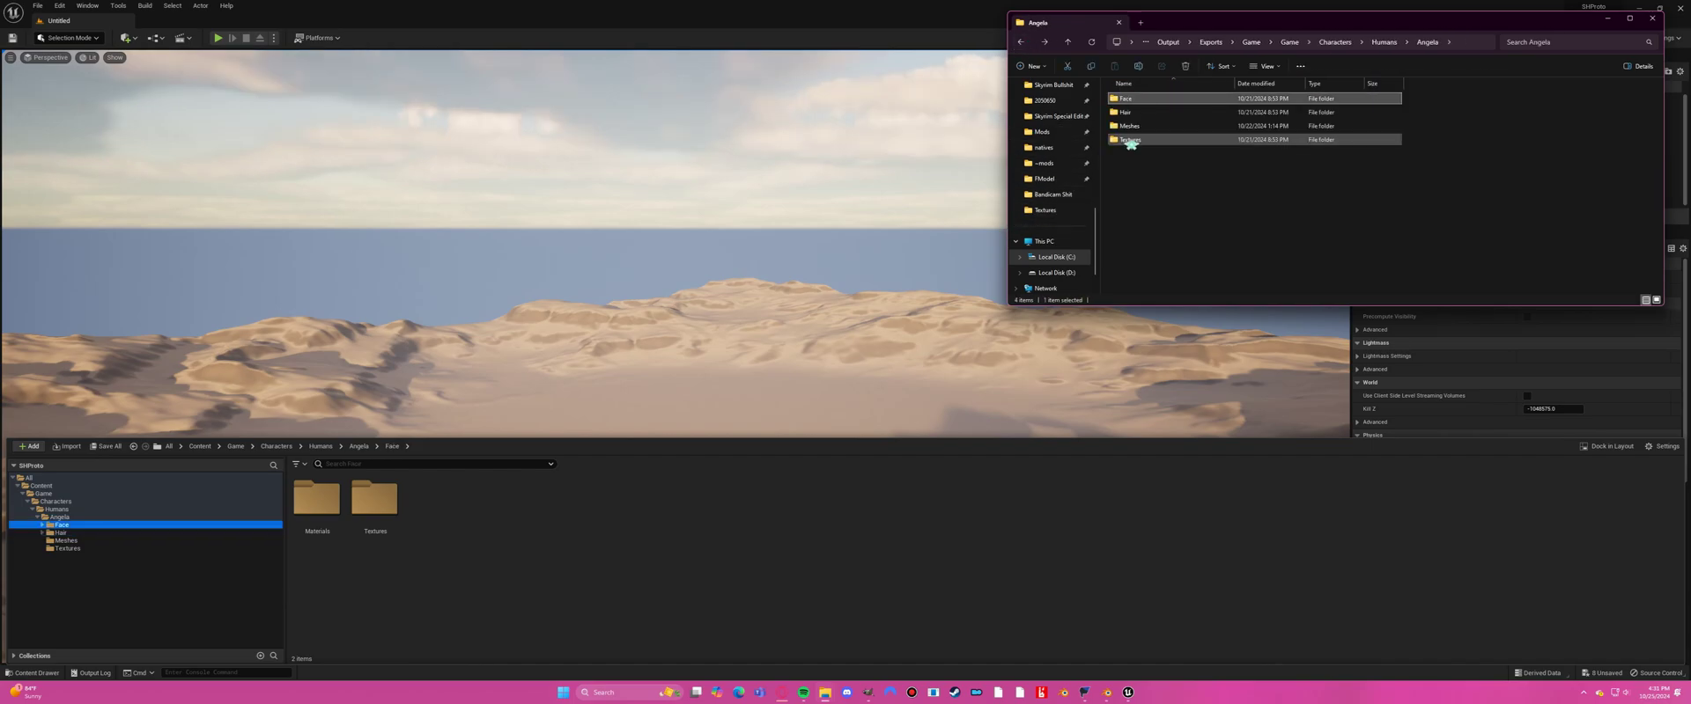
double_click(1130, 140)
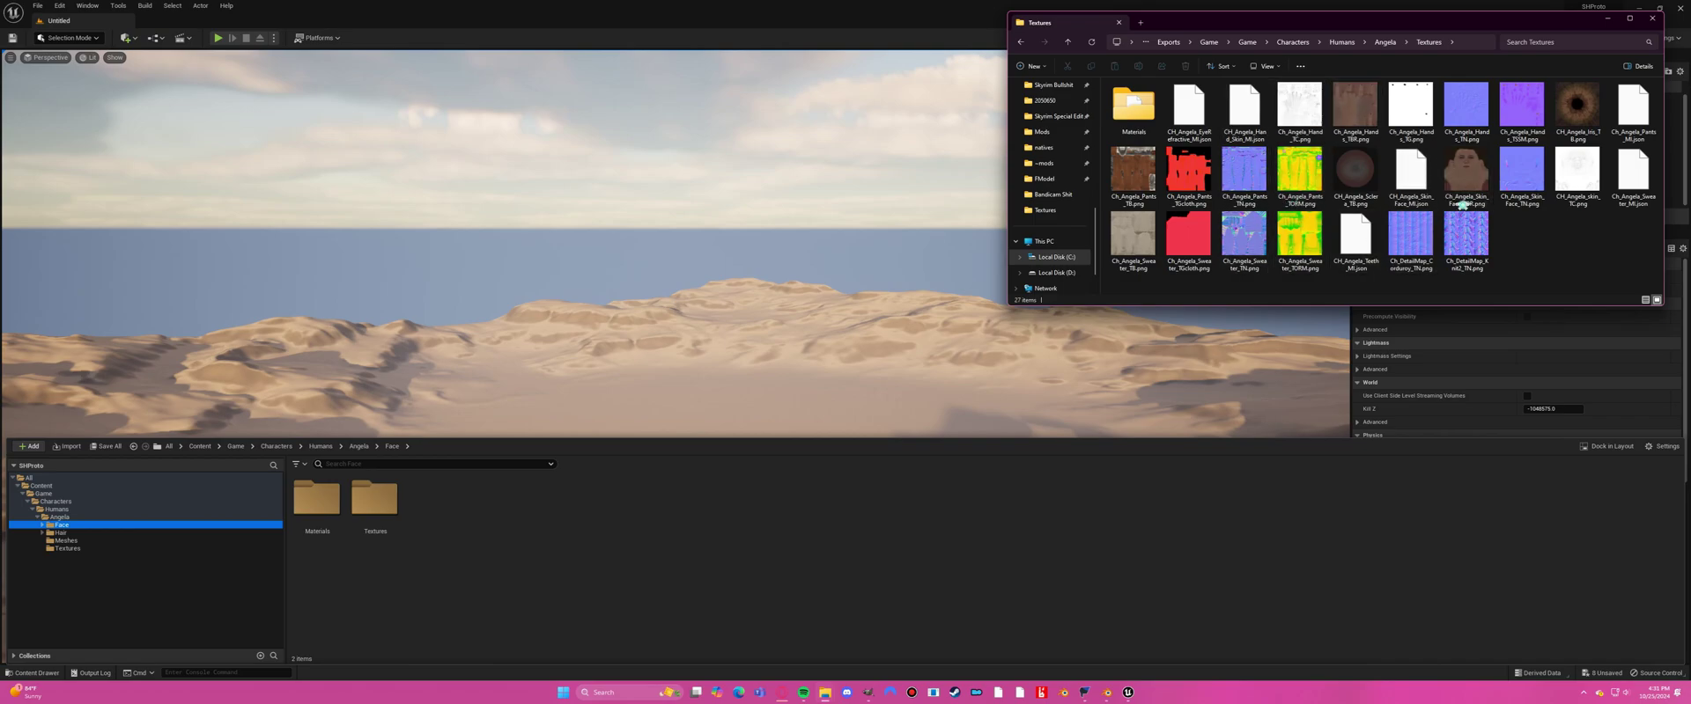
Switch to GIMP, make the alpha channel of the Angela face skin texture visible and overwrite Ch_Angela_Skin_Face_TBR.png.
left_click(1462, 204)
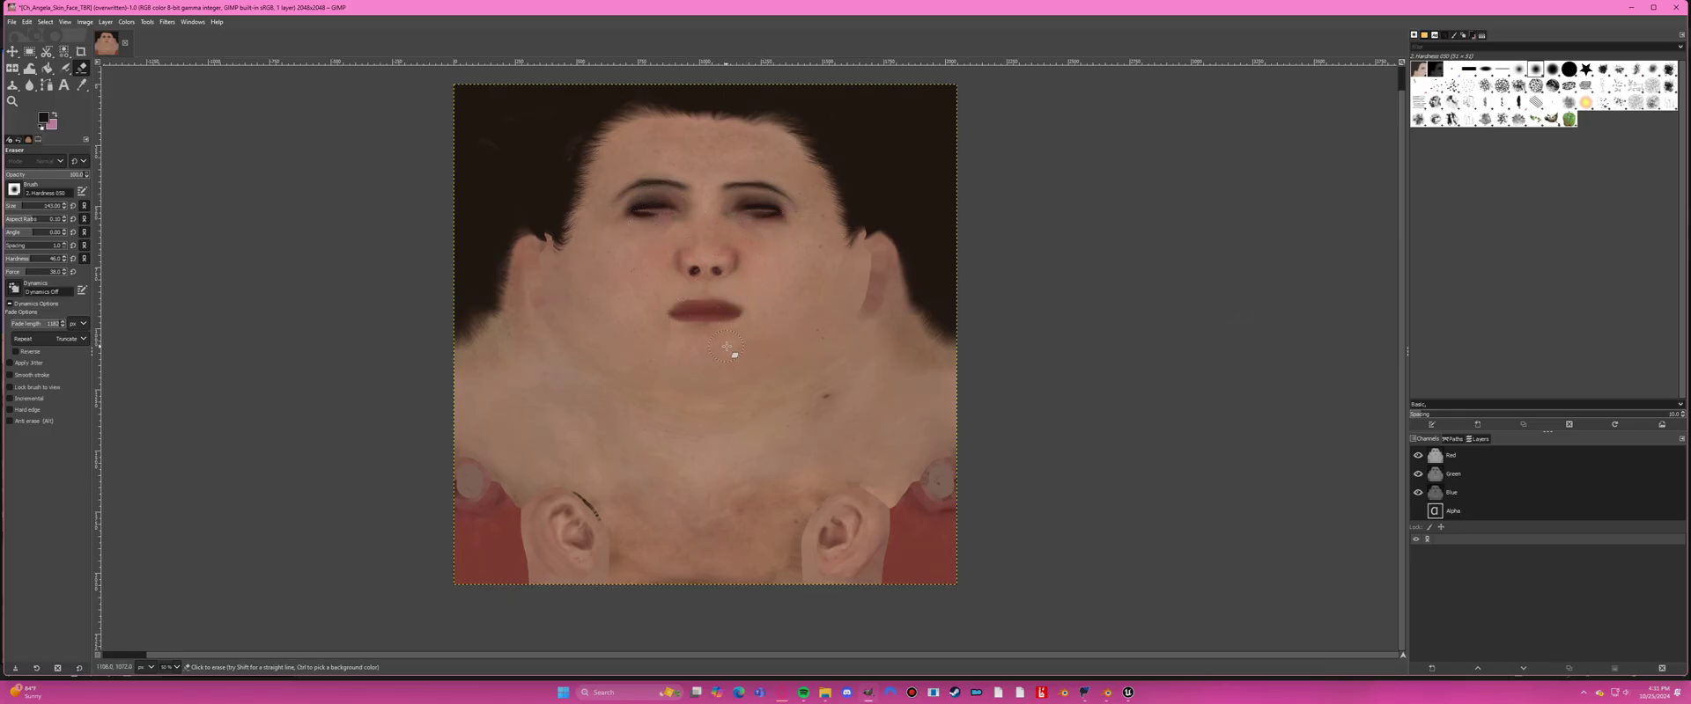
left_click(1418, 511)
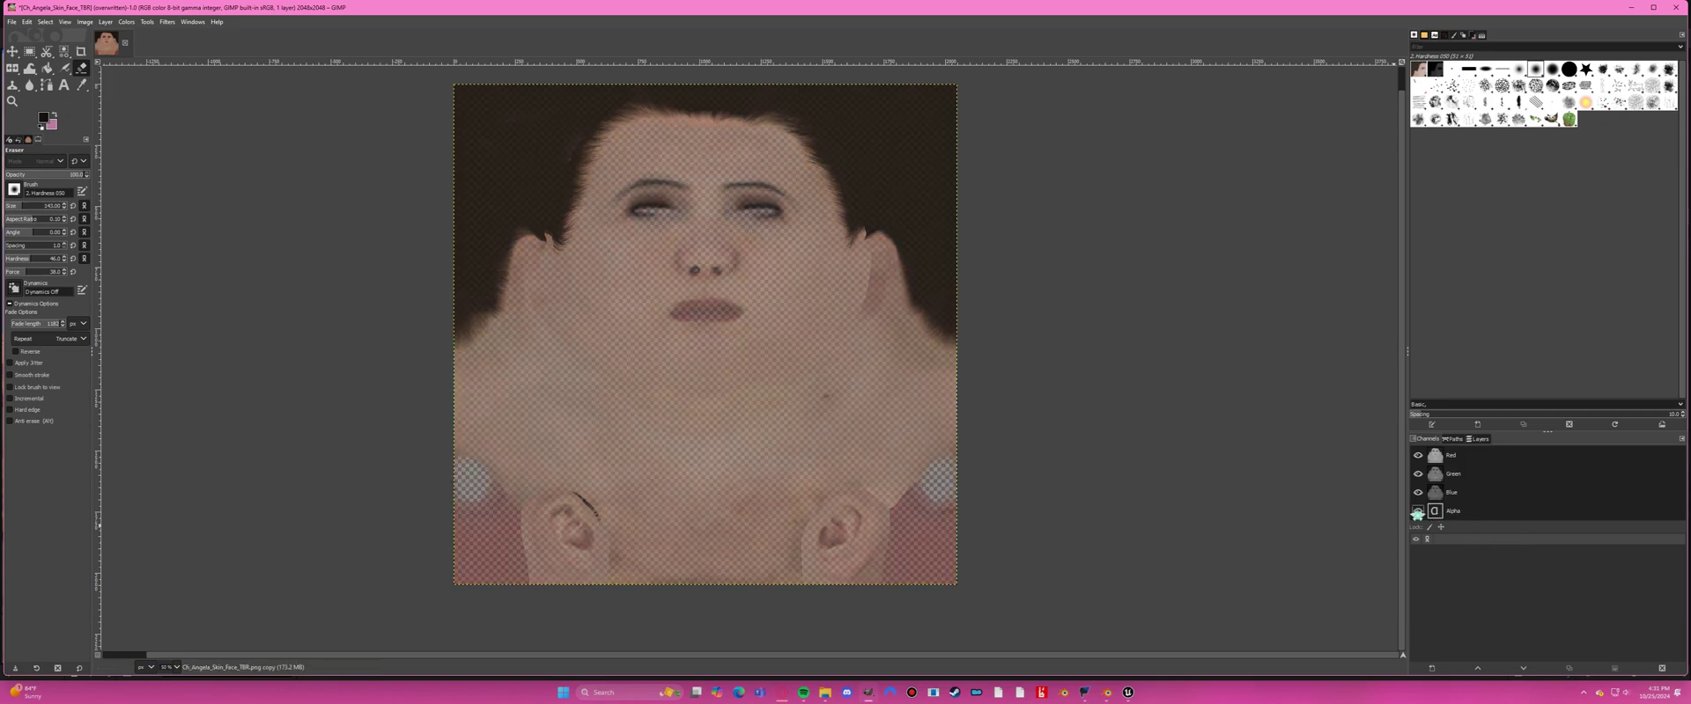
left_click(1480, 441)
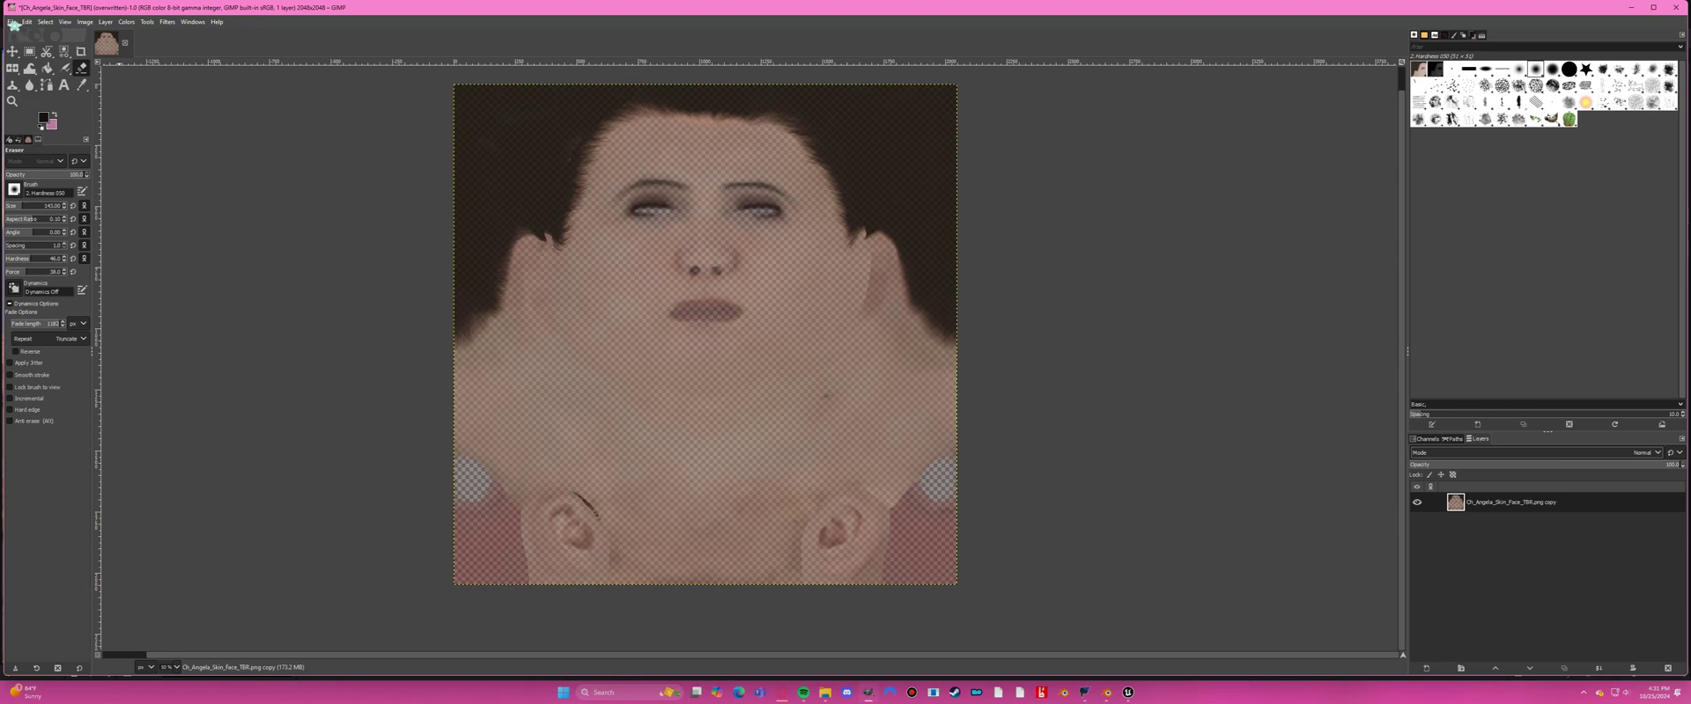
left_click(13, 22)
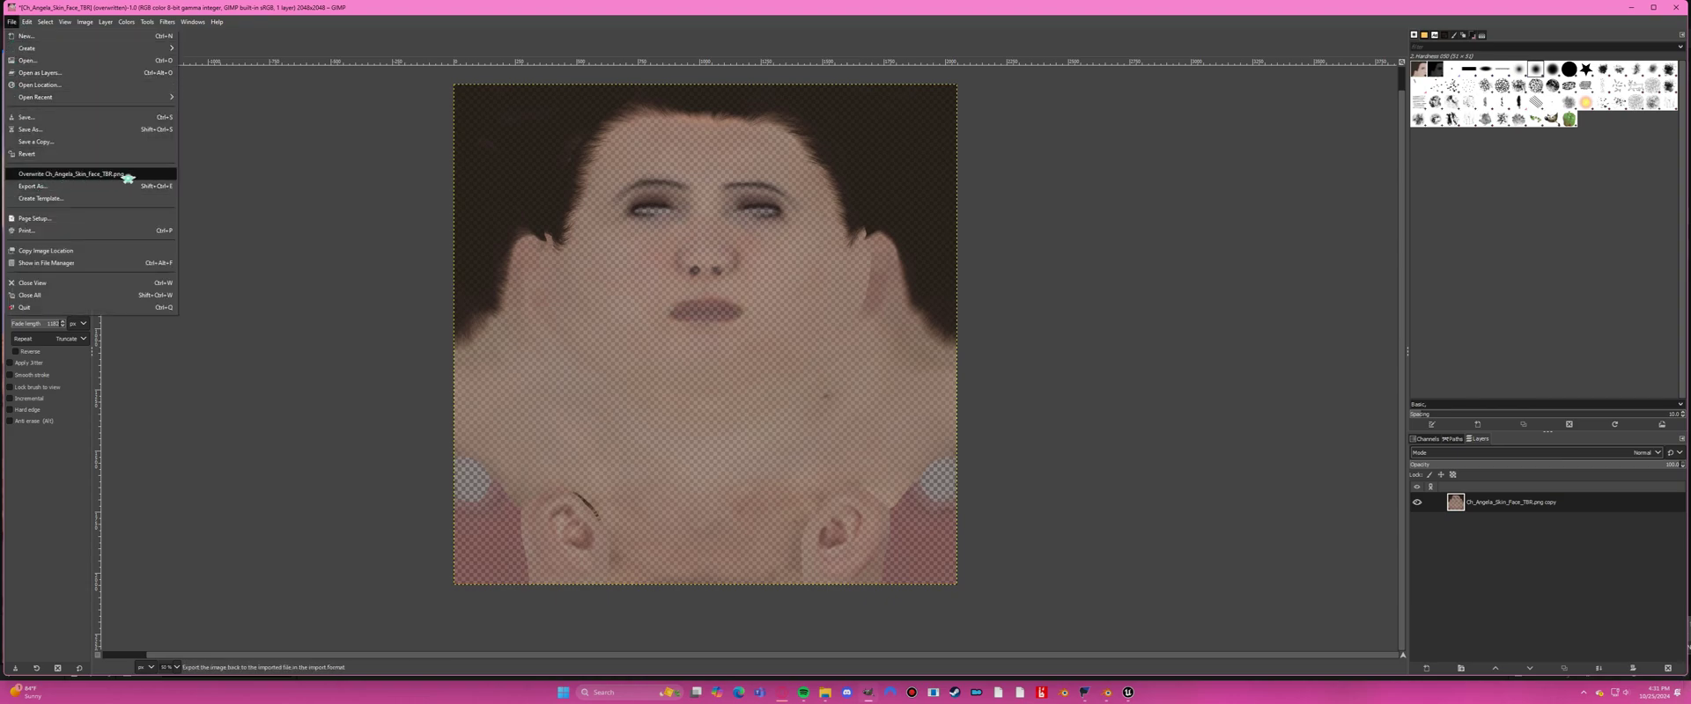
left_click(88, 175)
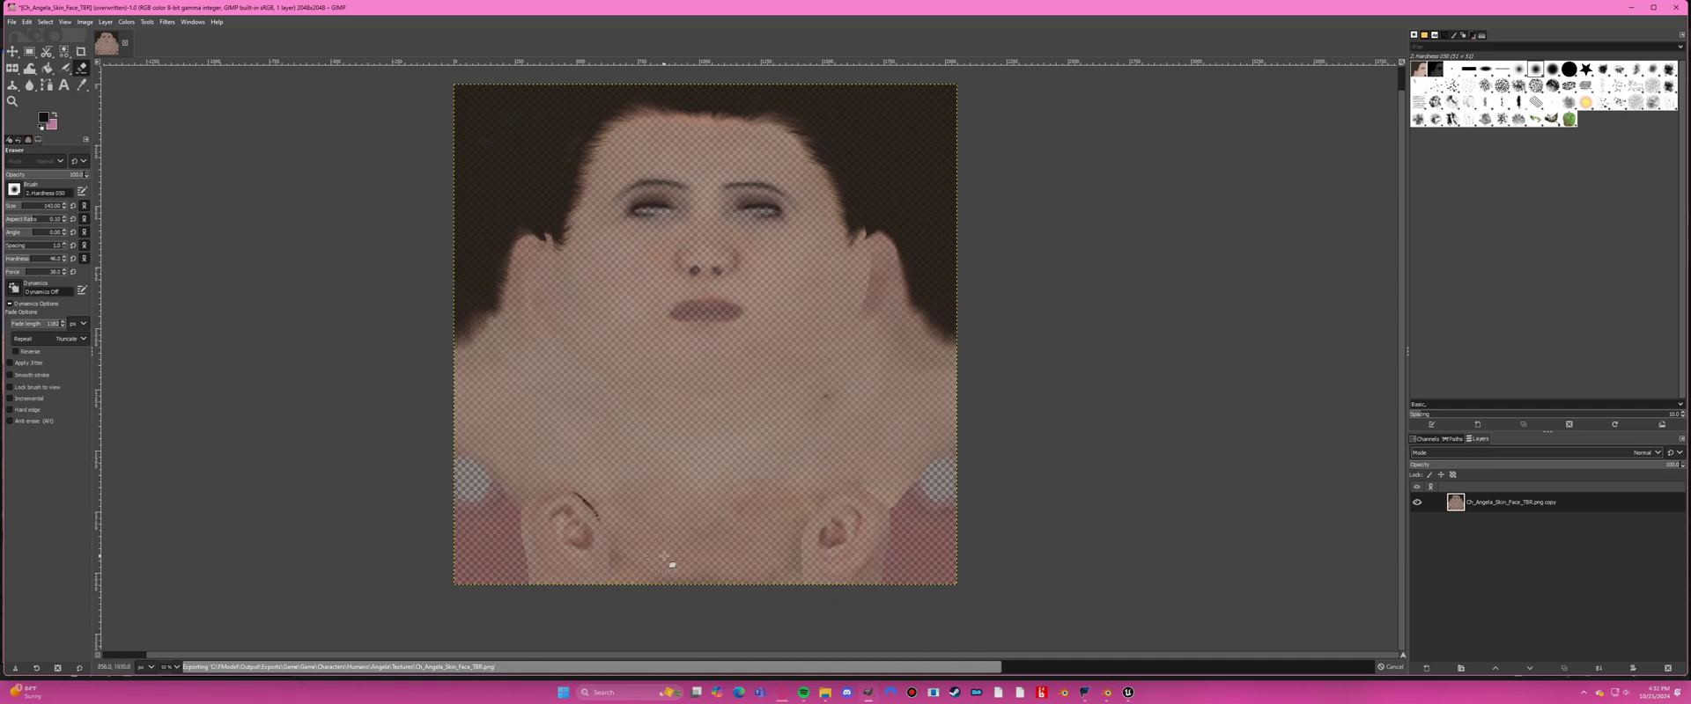
Return to Unreal Editor and import Ch_Angela_Skin_Face_TBR.png from File Explorer into Angela's Textures folder.
key("alt+Tab")
mouse_move(834, 698)
left_click(955, 670)
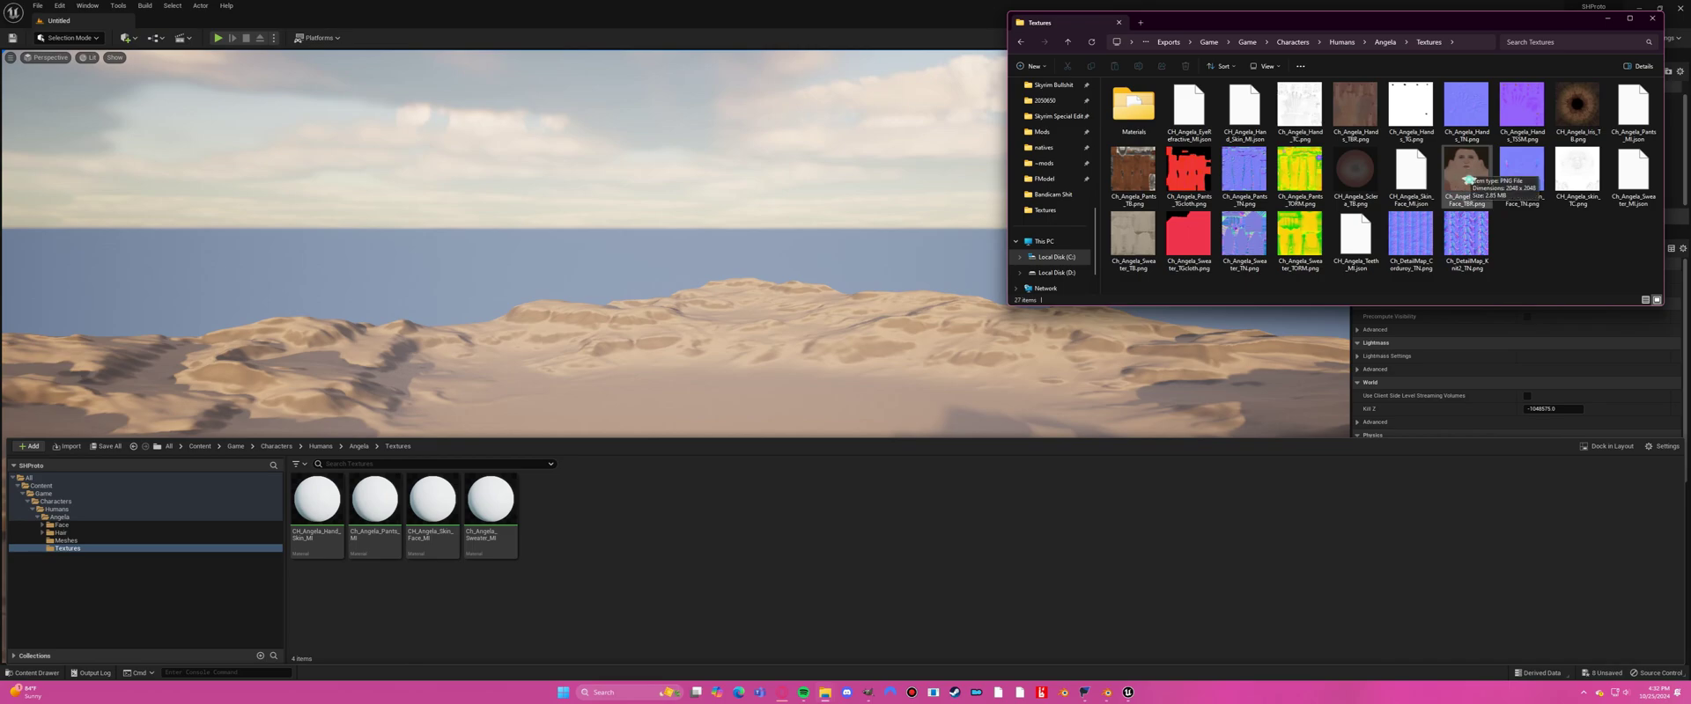
left_click_drag(1466, 180, 613, 555)
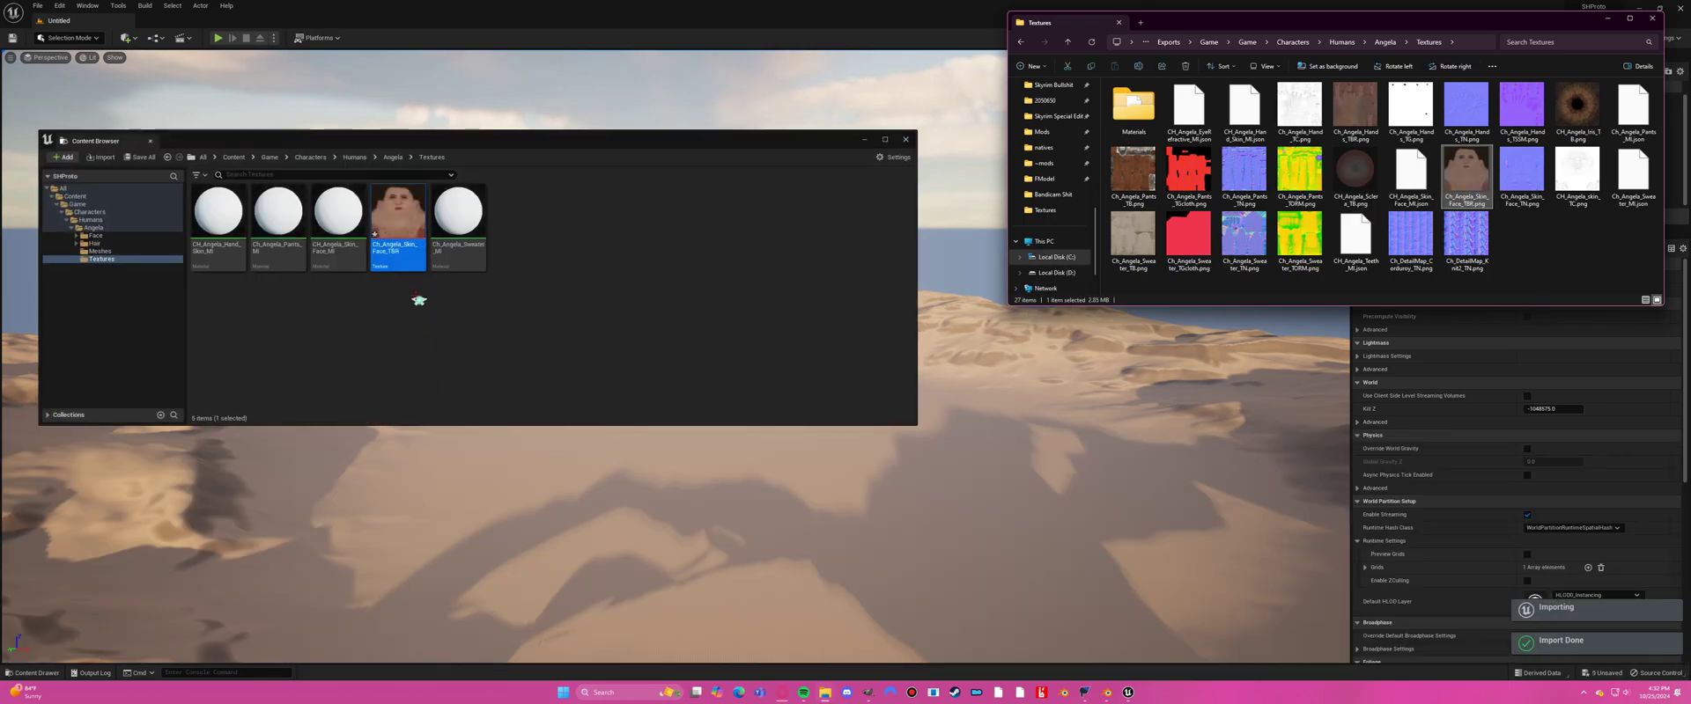
Move Angela's teeth and eye refractive materials from the Meshes folder into the Textures folder.
left_click(31, 672)
left_click(825, 692)
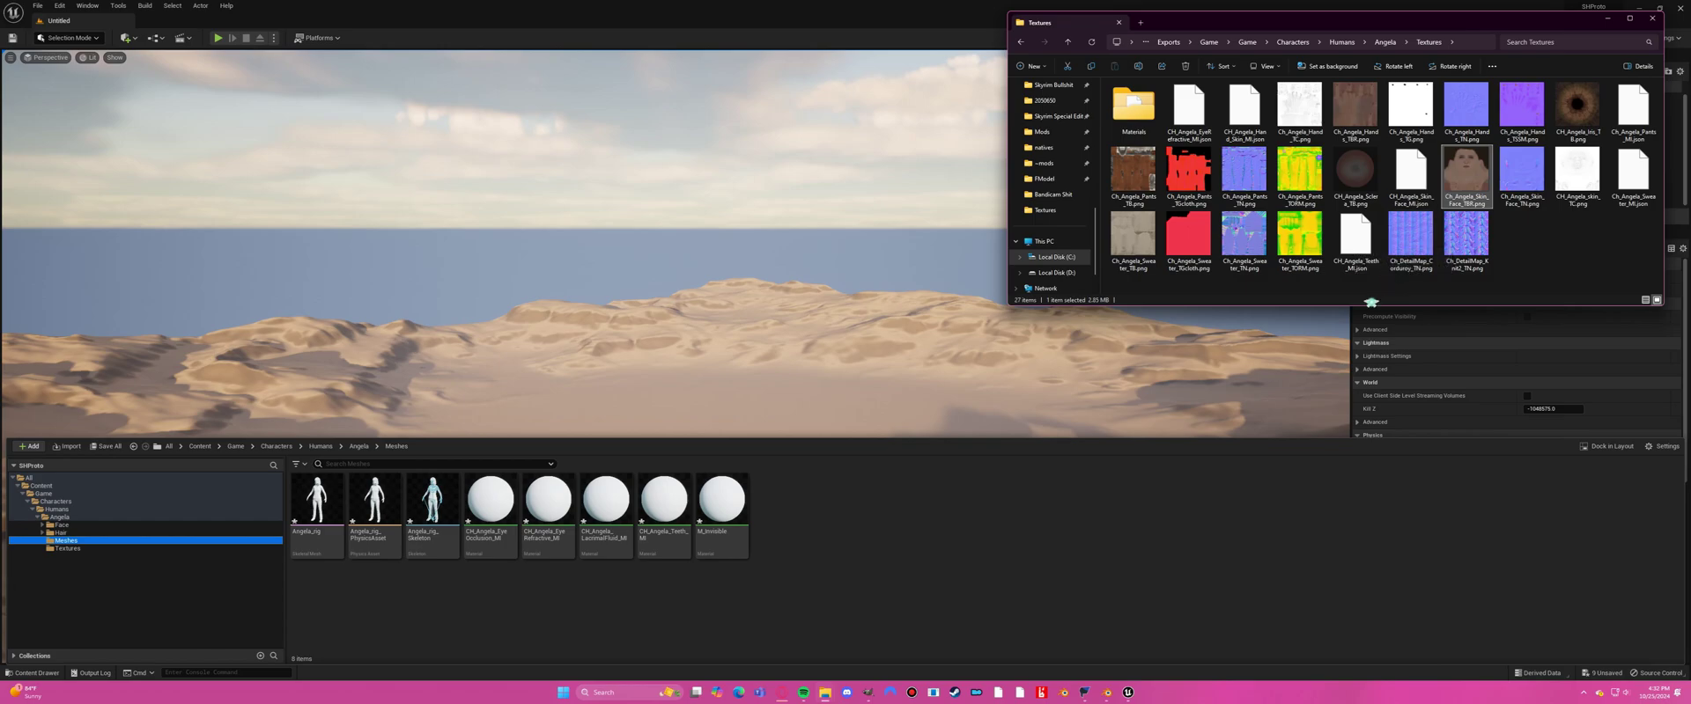
left_click(997, 531)
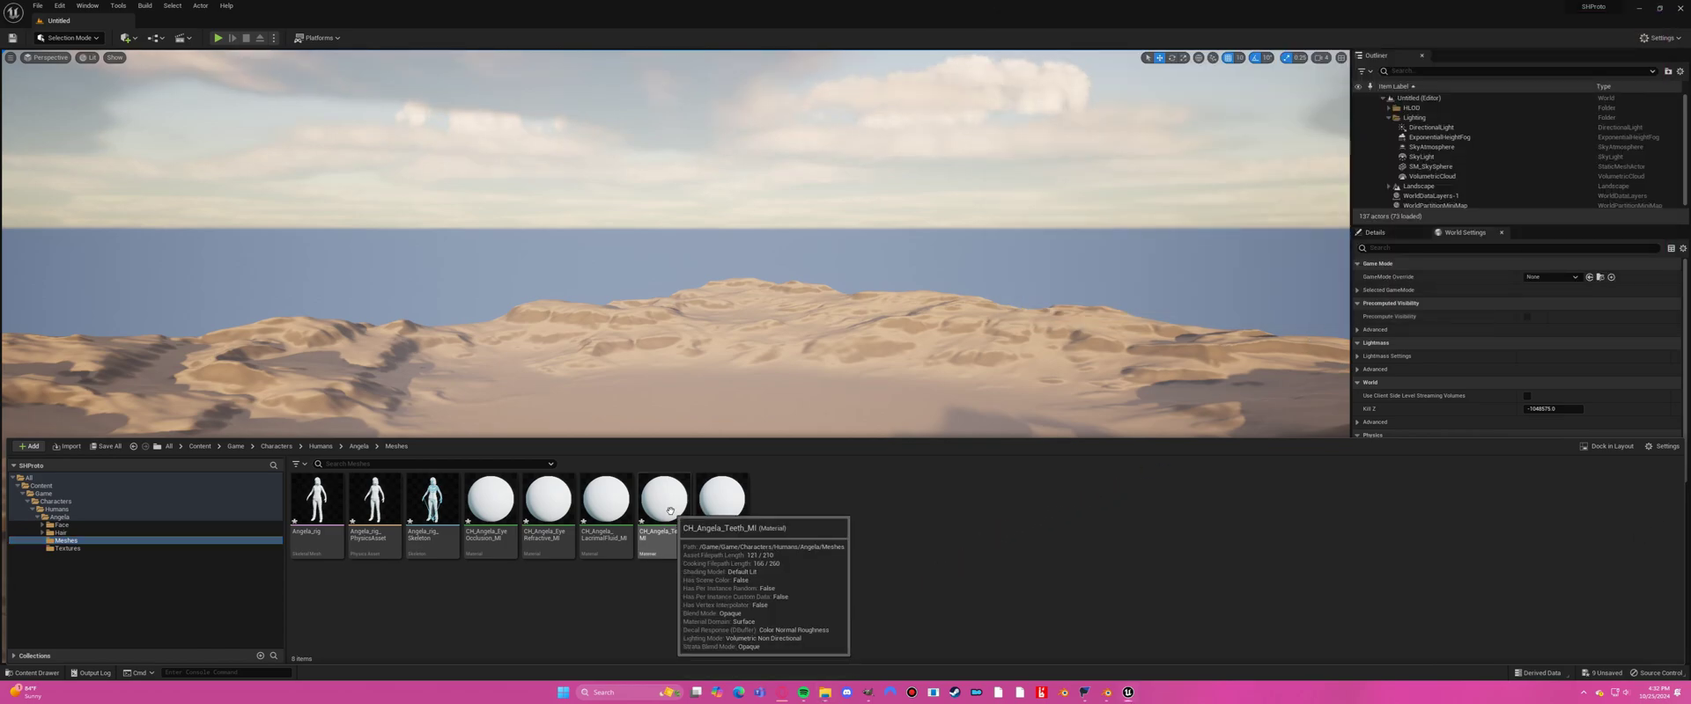
left_click(660, 551)
left_click(551, 534, "ctrl")
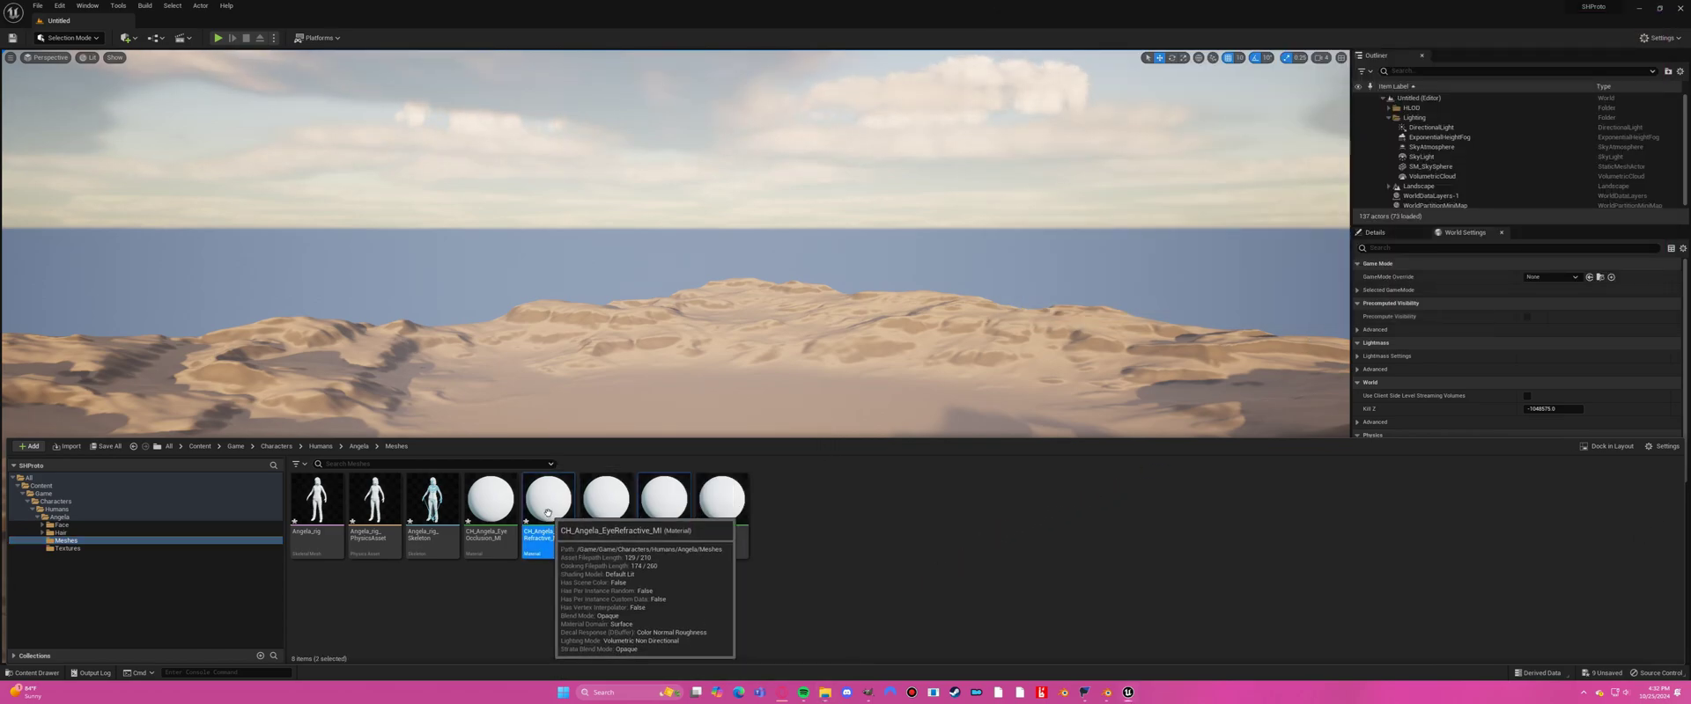
left_click_drag(550, 533, 69, 553)
left_click(93, 574)
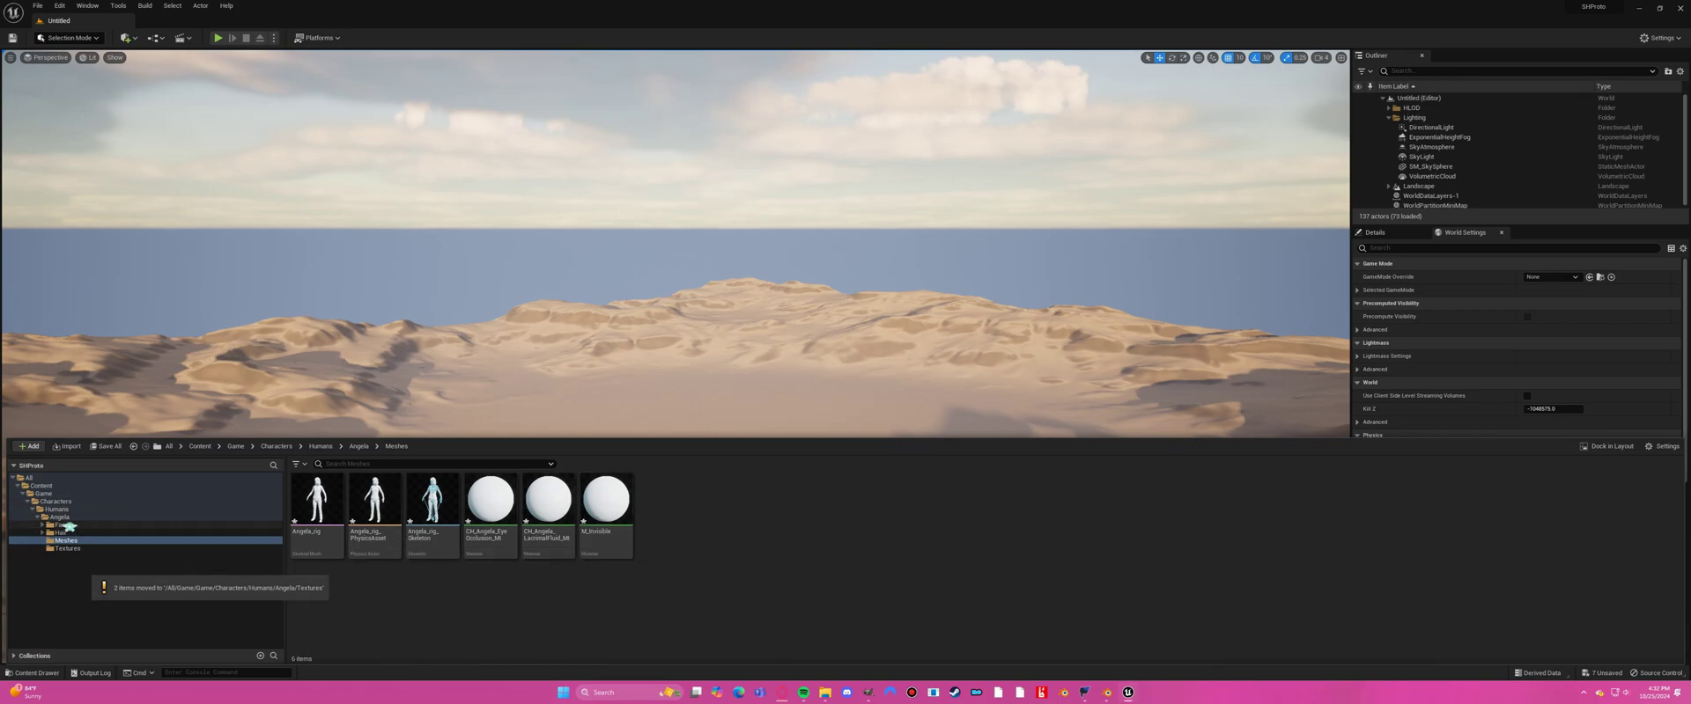
Check the Materials subfolder of the exported Textures in File Explorer, and create a matching Materials folder inside Angela's Textures folder in Unreal Editor.
key("alt+Tab")
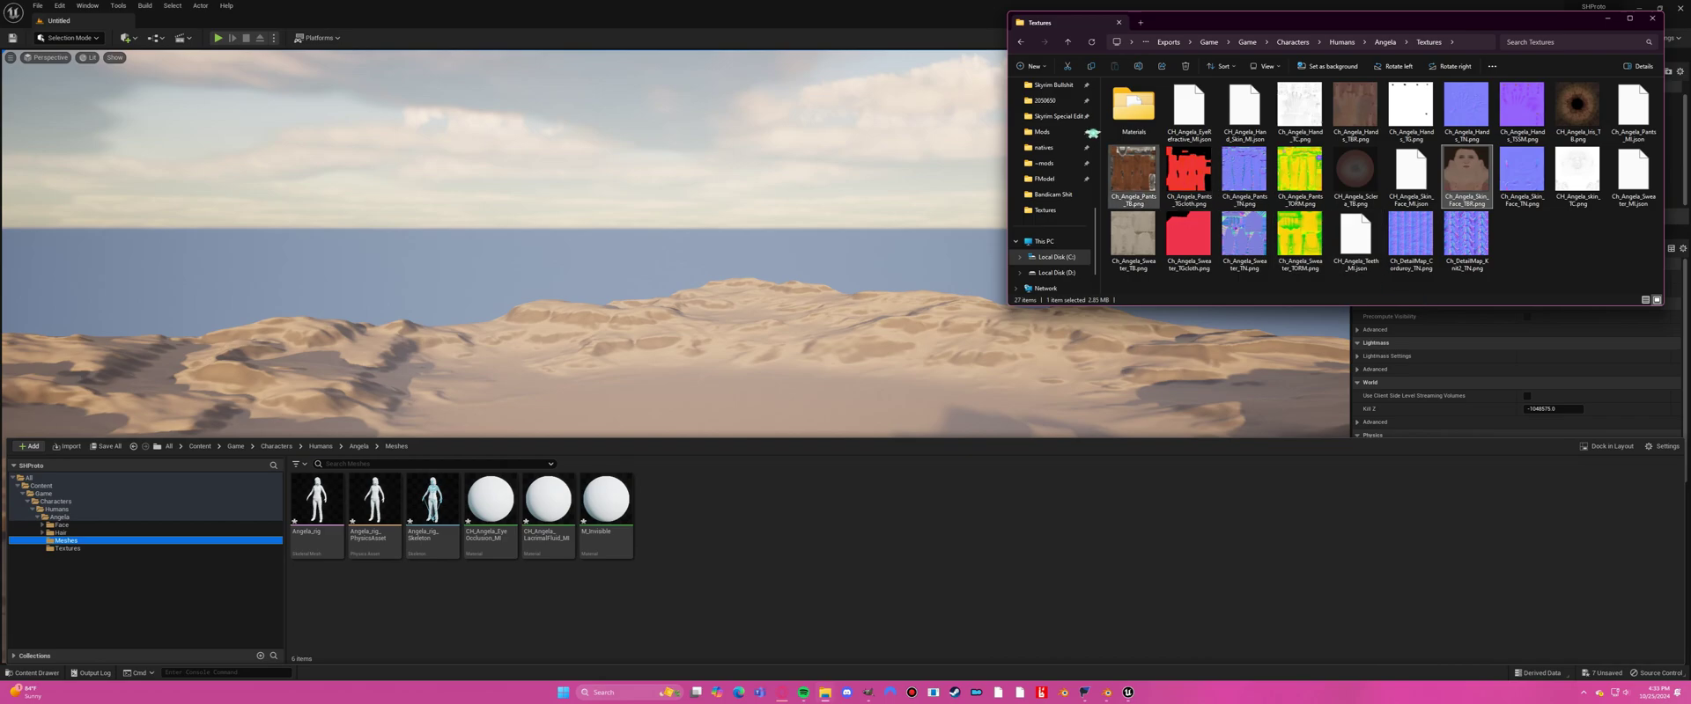
double_click(1118, 106)
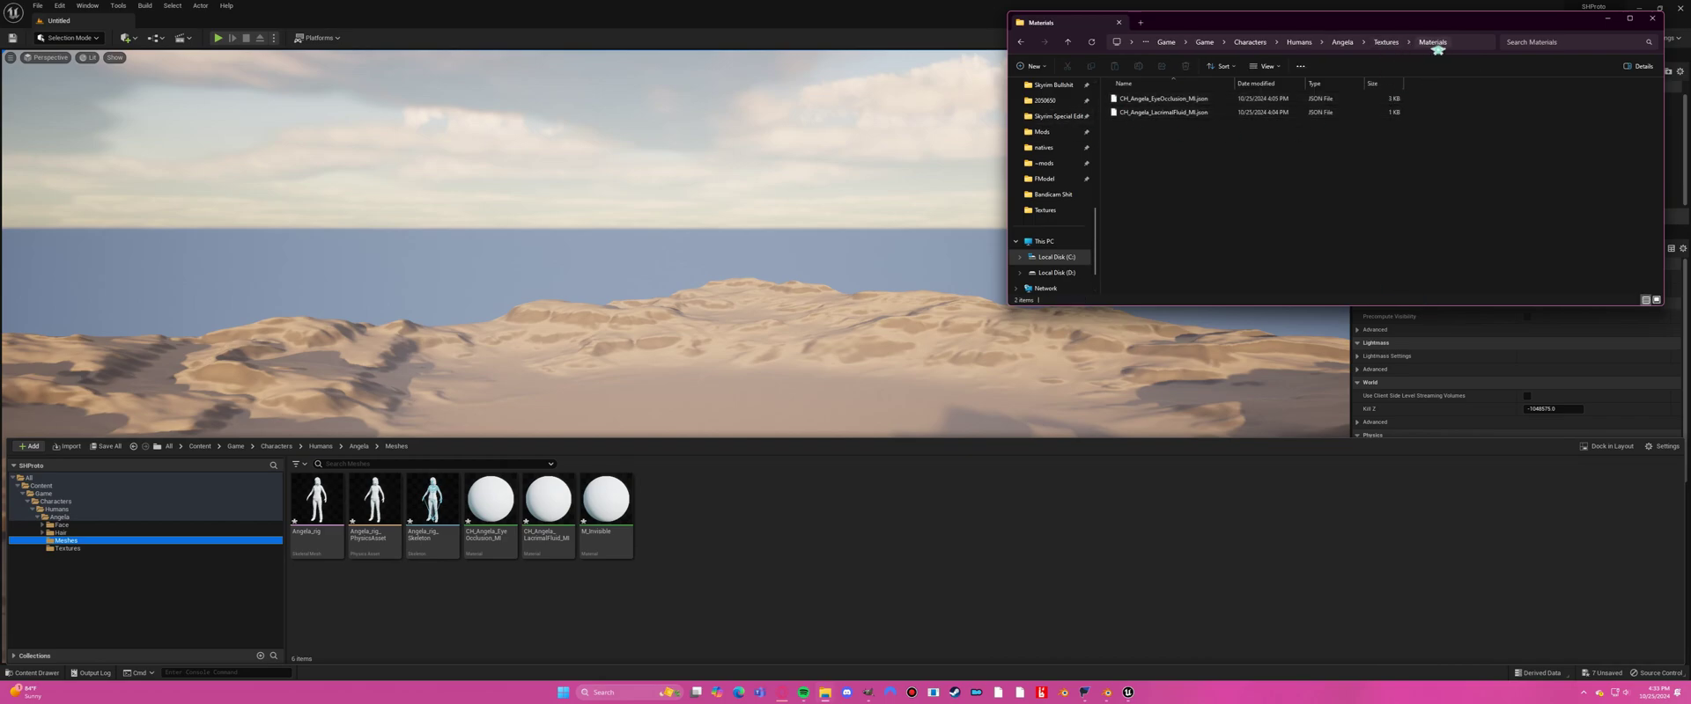
left_click(67, 549)
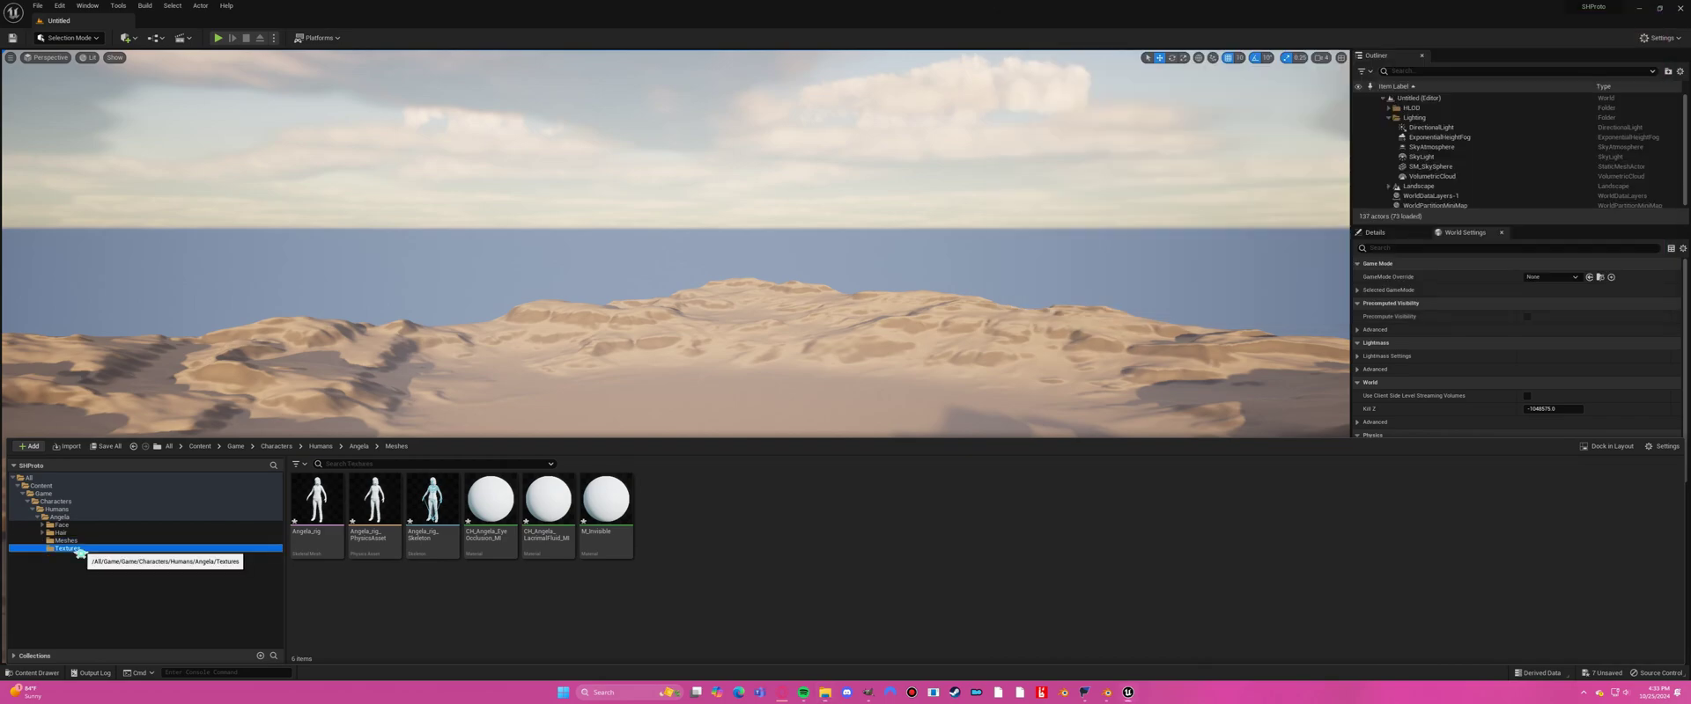
right_click(904, 511)
left_click(956, 194)
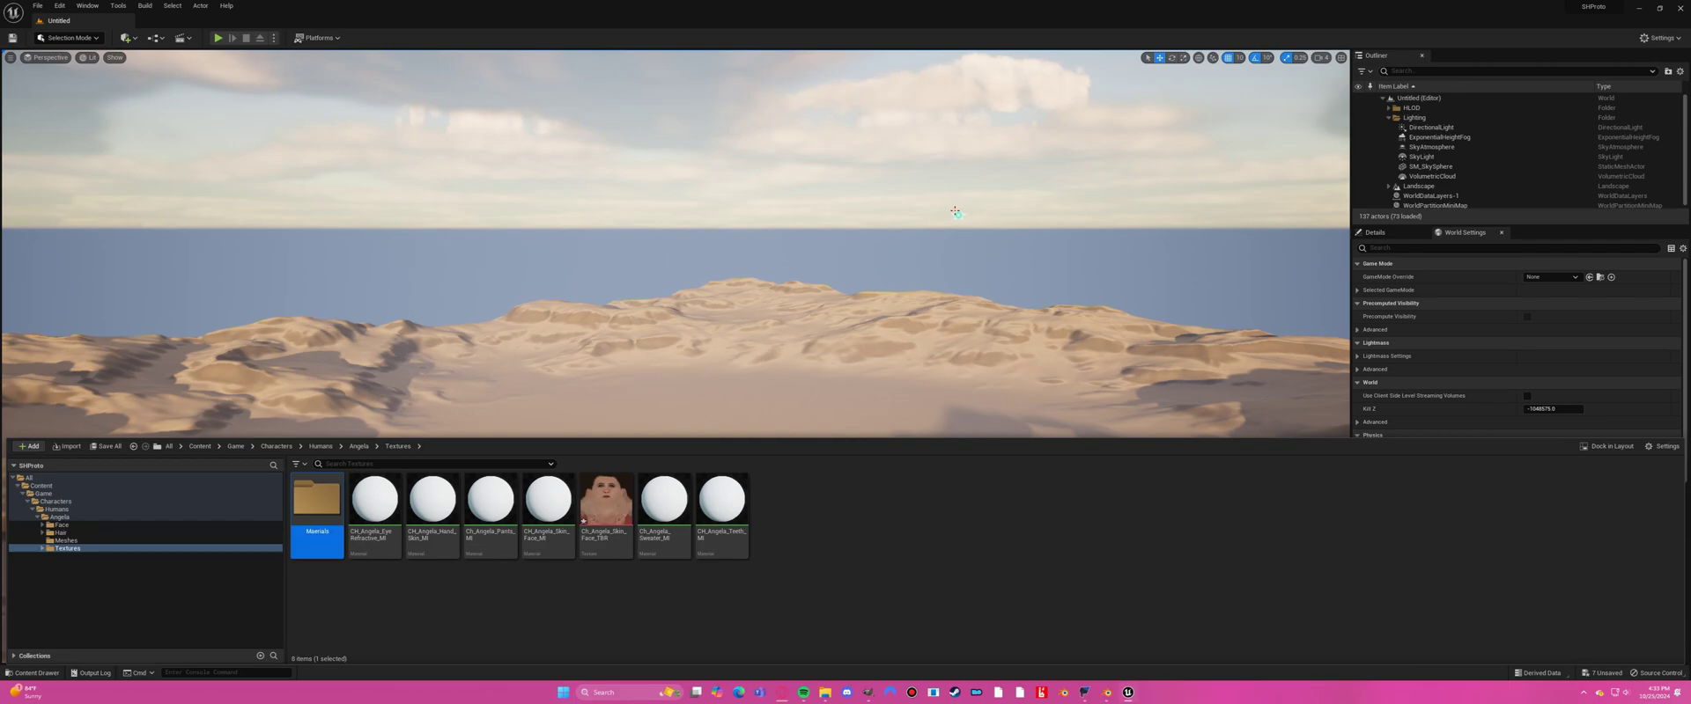
right_click(309, 519)
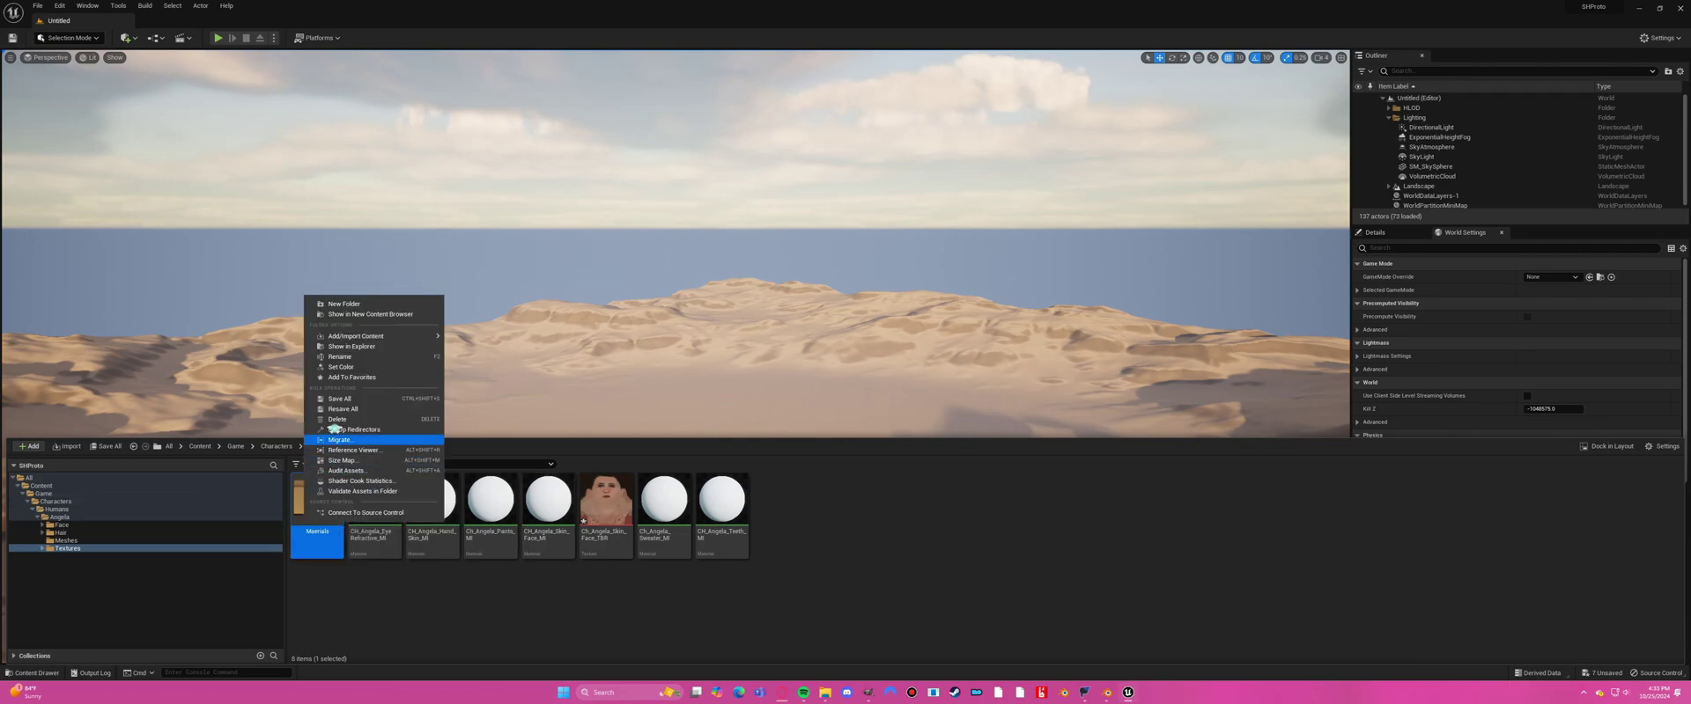
left_click(353, 357)
type("M")
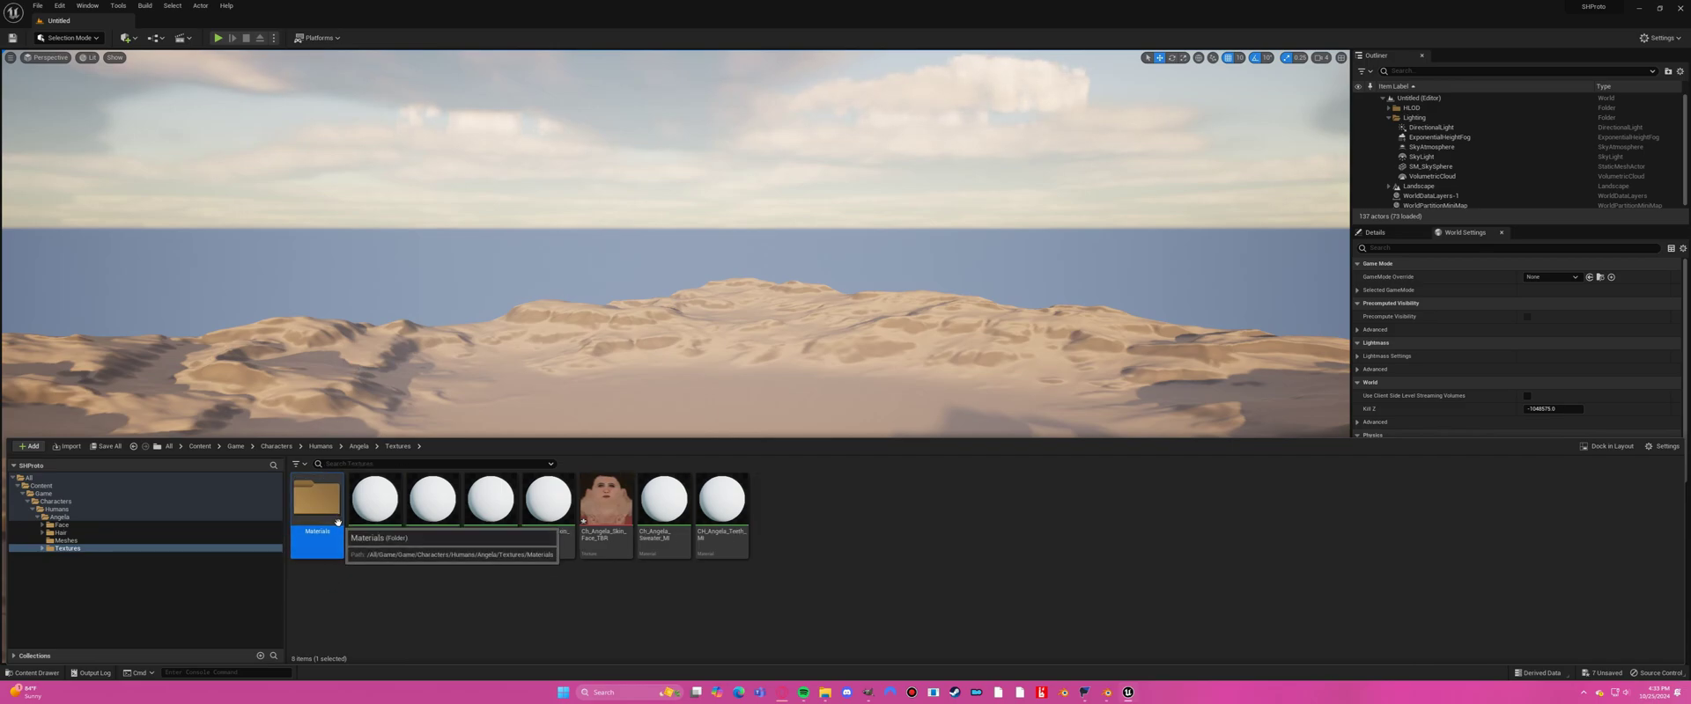
double_click(314, 504)
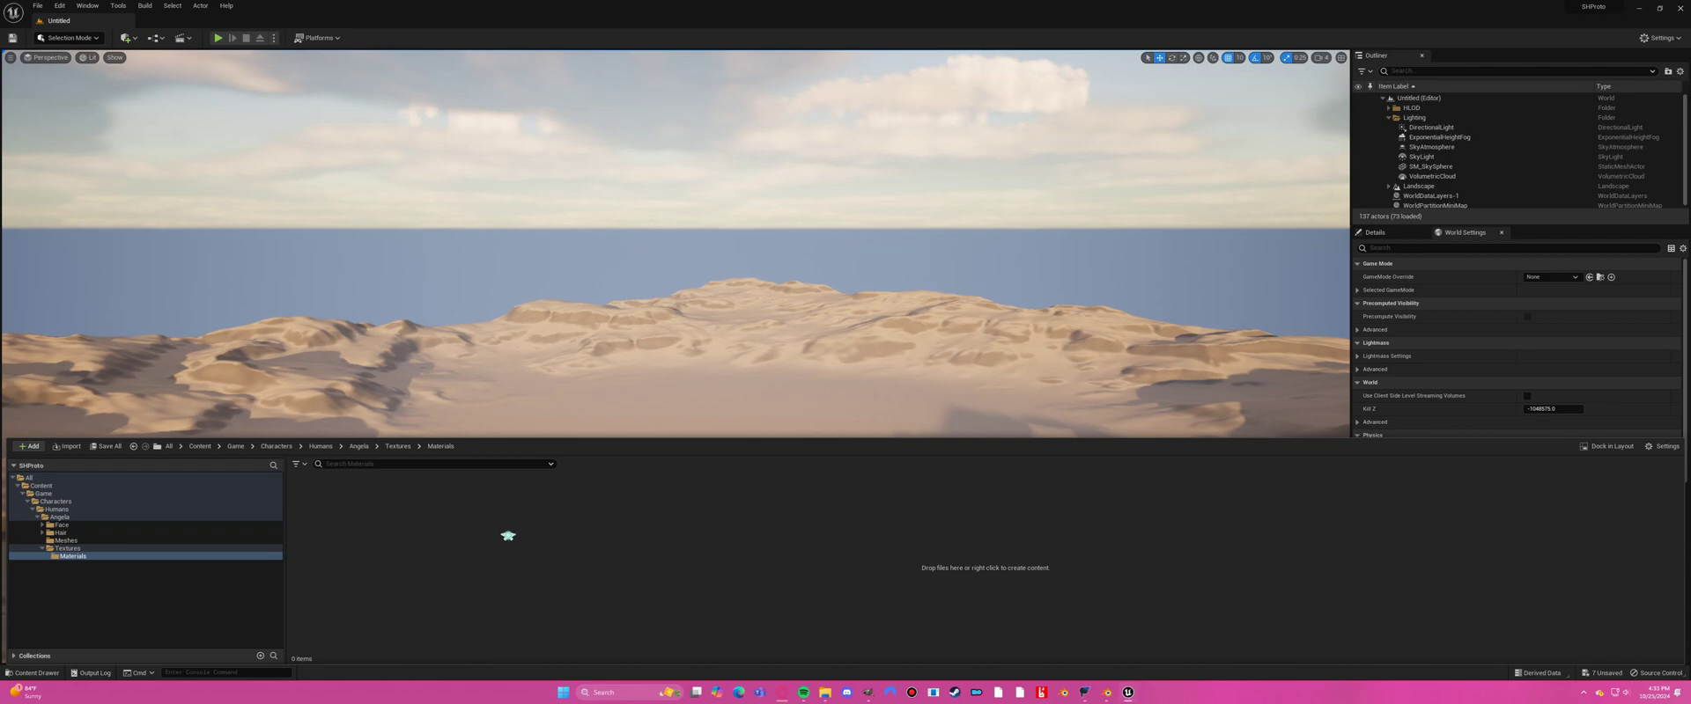
Move Angela's eye occlusion and lacrimal fluid materials from Meshes into the Materials subfolder of Textures.
key("alt+Tab")
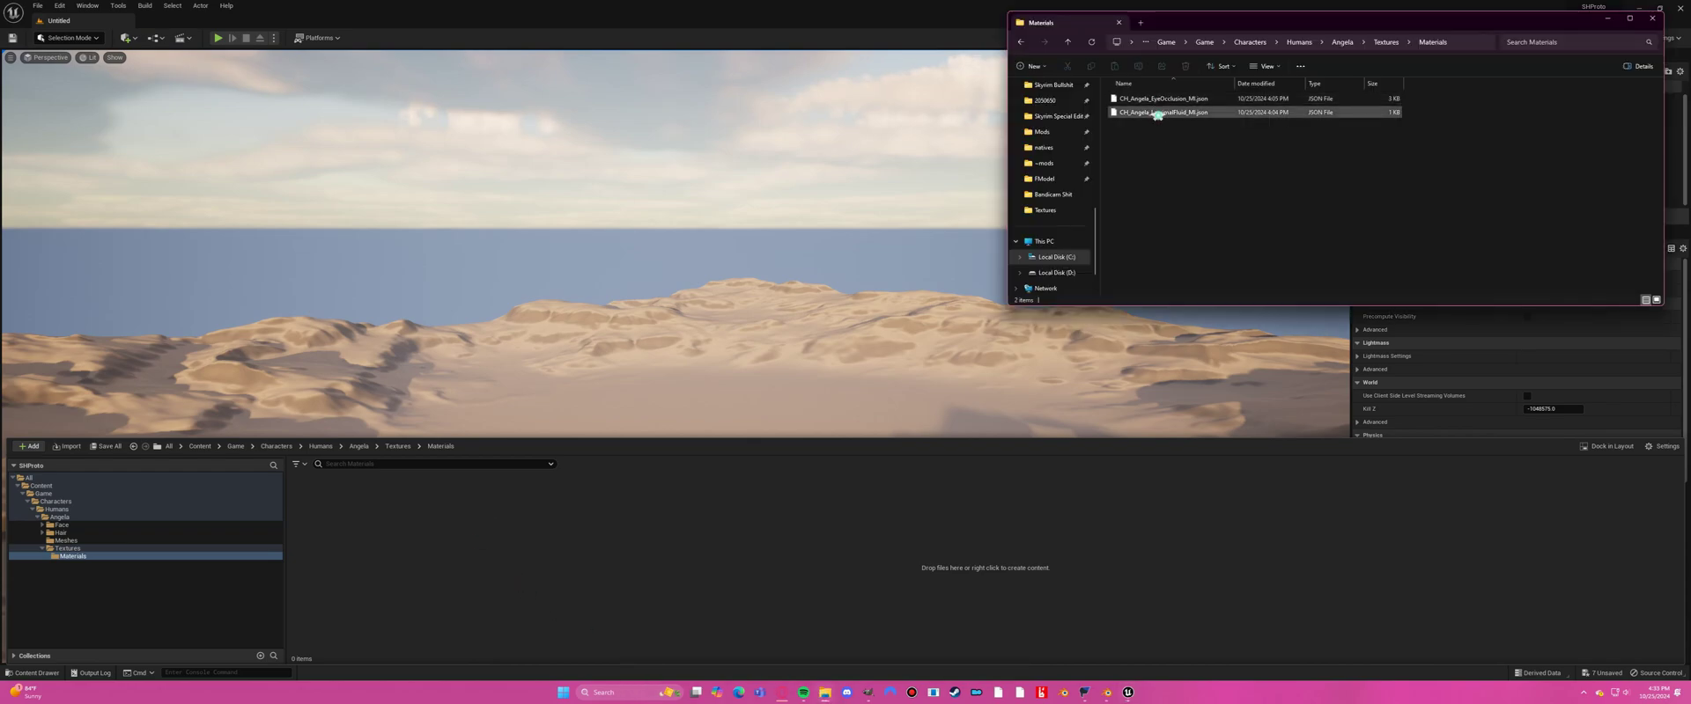
left_click(458, 572)
left_click(66, 540)
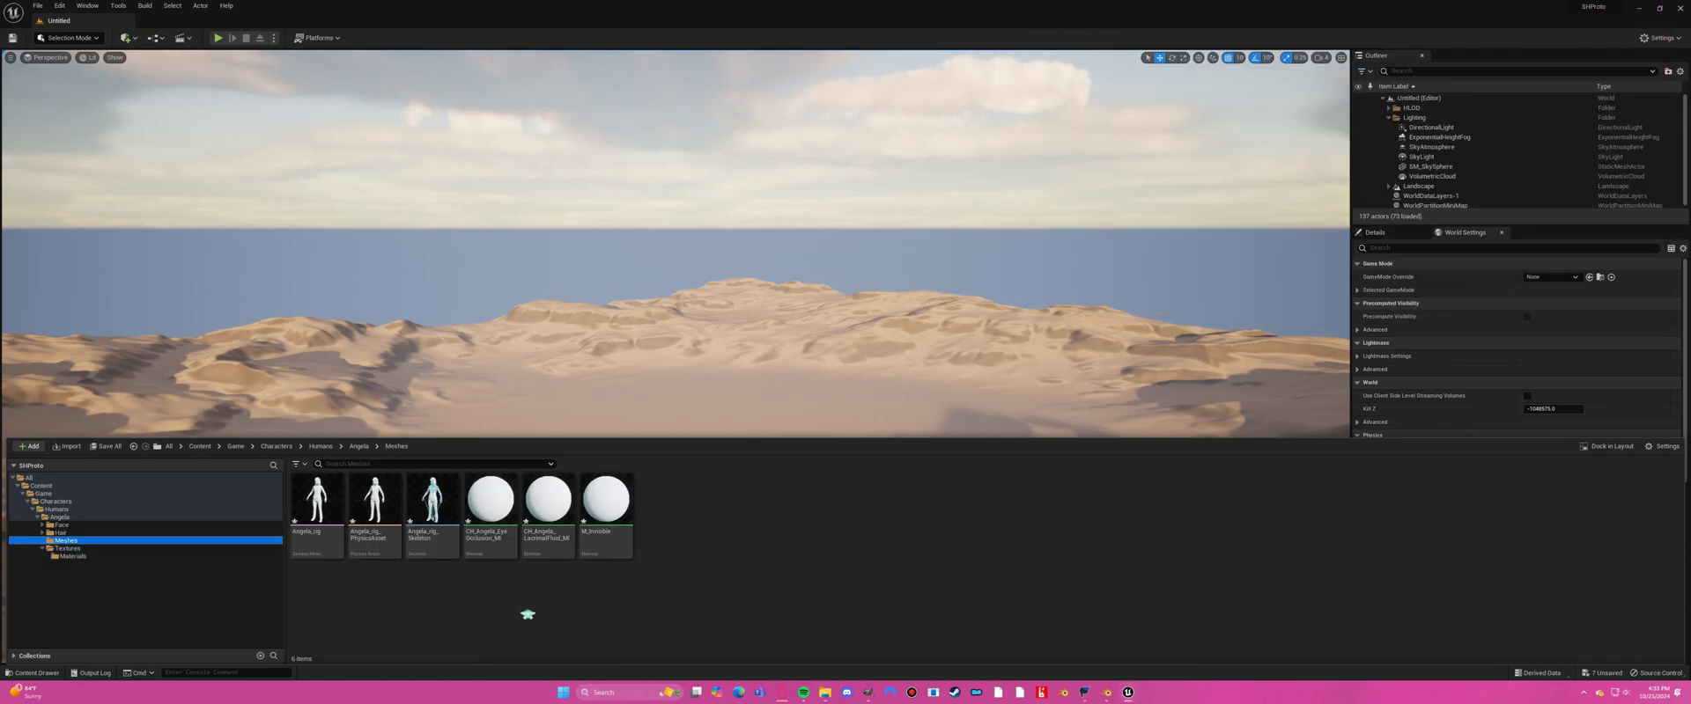
left_click(490, 502)
left_click(548, 504, "ctrl")
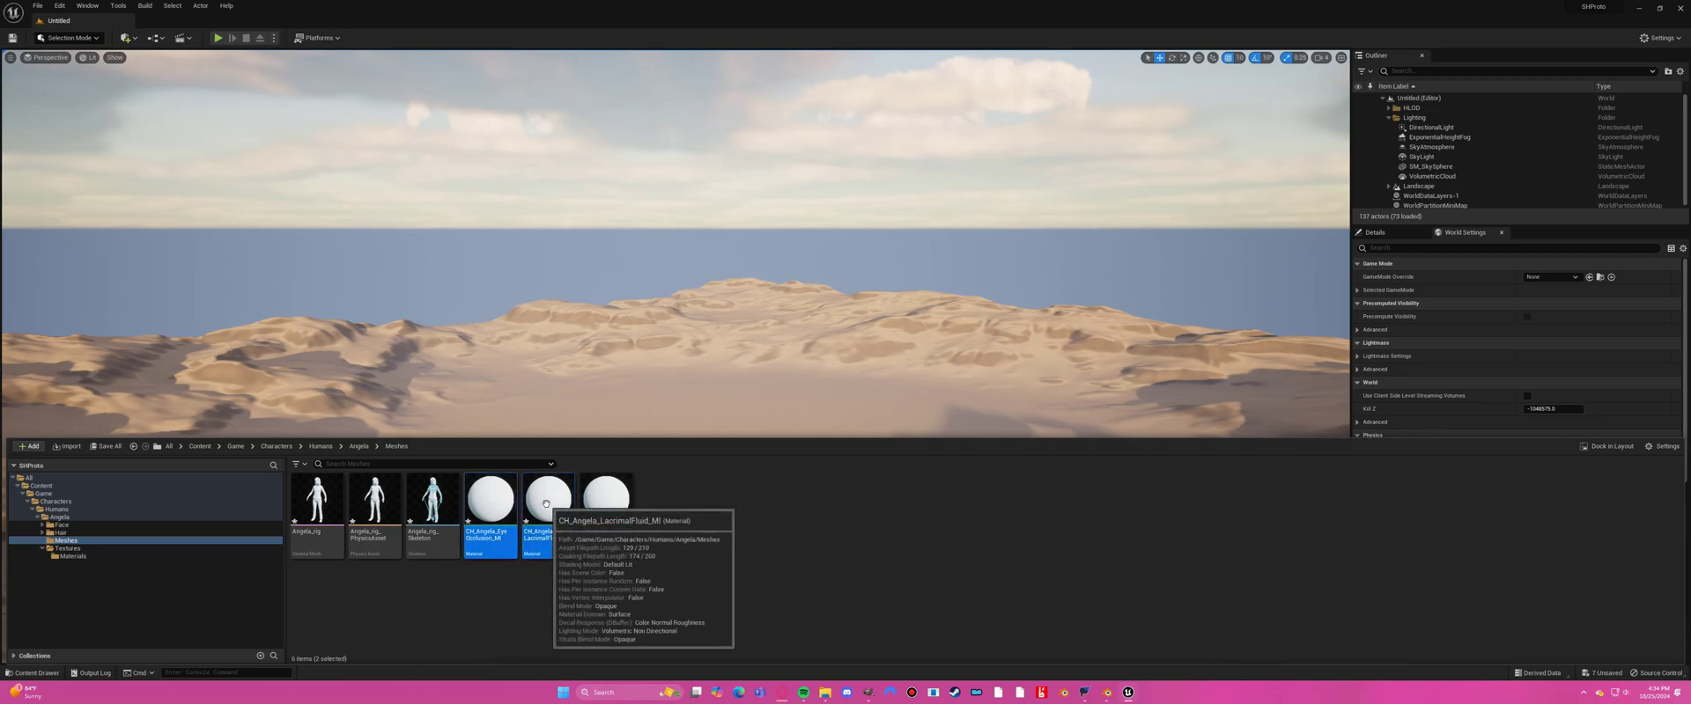
left_click_drag(548, 510, 123, 569)
left_click(110, 579)
Switch to File Explorer and go back to Angela's exported Textures folder to review its contents.
key("alt+Tab")
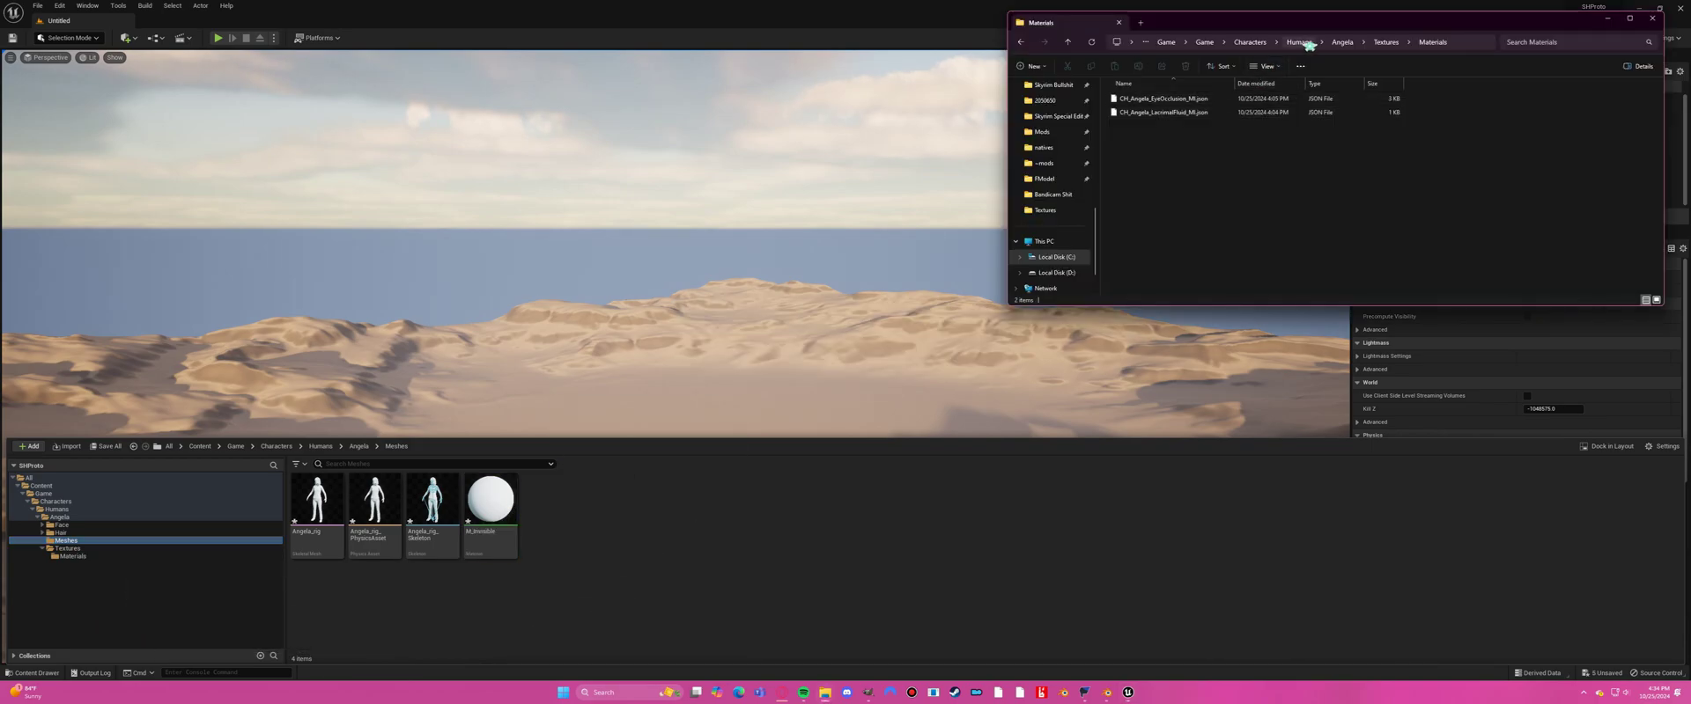
double_click(1129, 99)
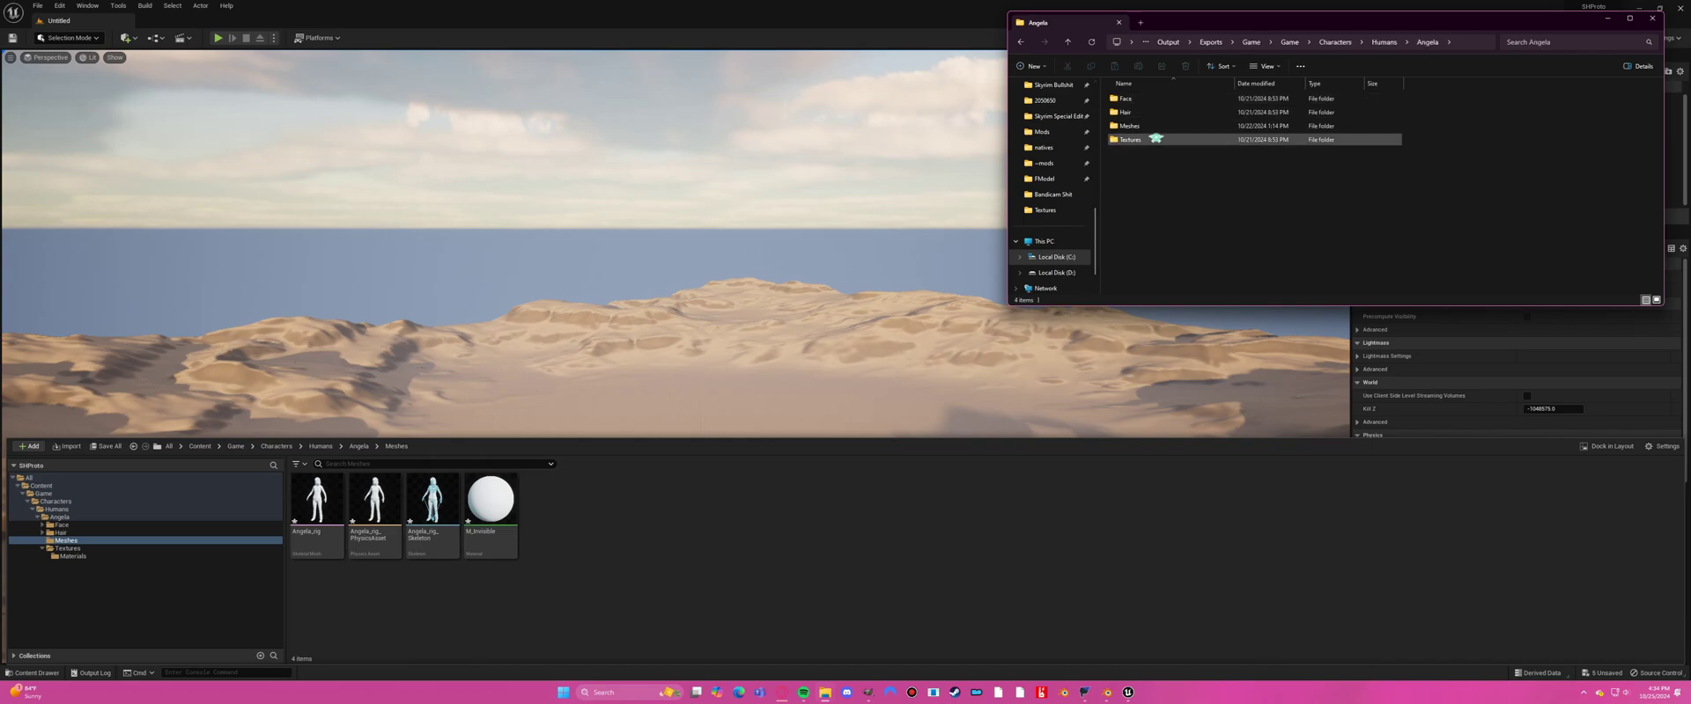
double_click(1136, 139)
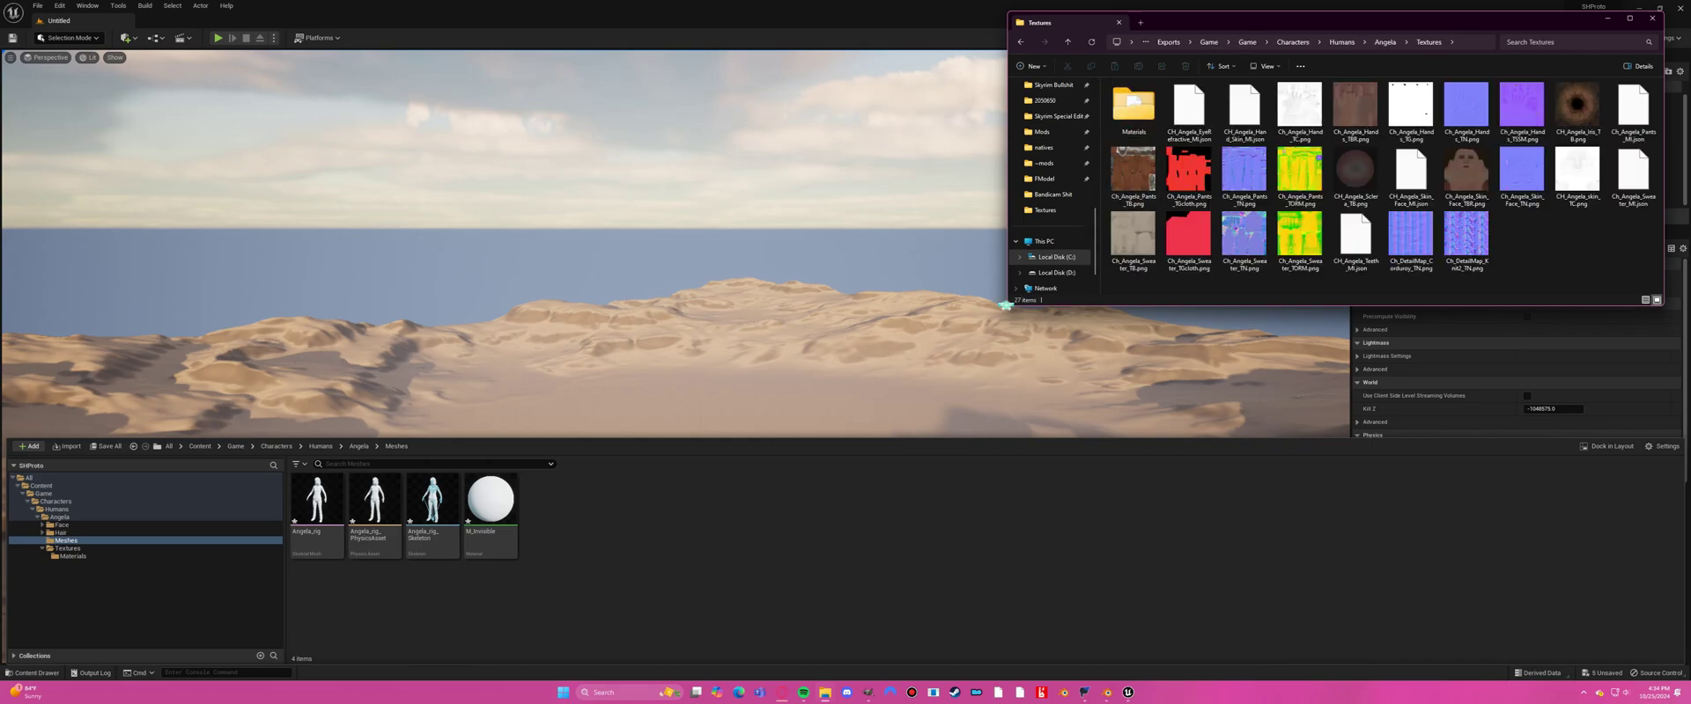
left_click(334, 605)
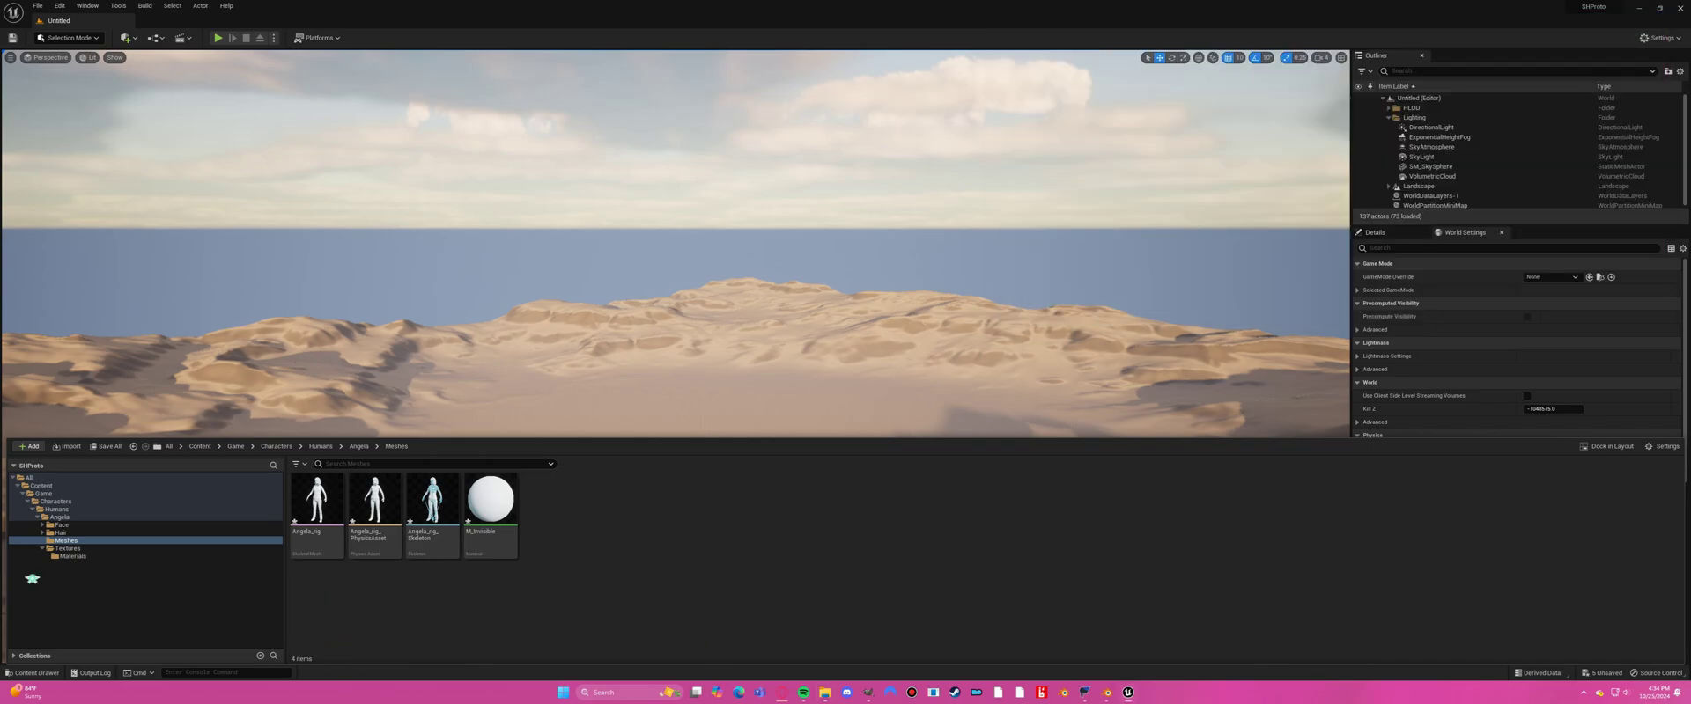
In Unreal Editor, open the Angela_rig skeletal mesh from the Meshes folder and examine the model's face and hair.
left_click(32, 510)
left_click(32, 510)
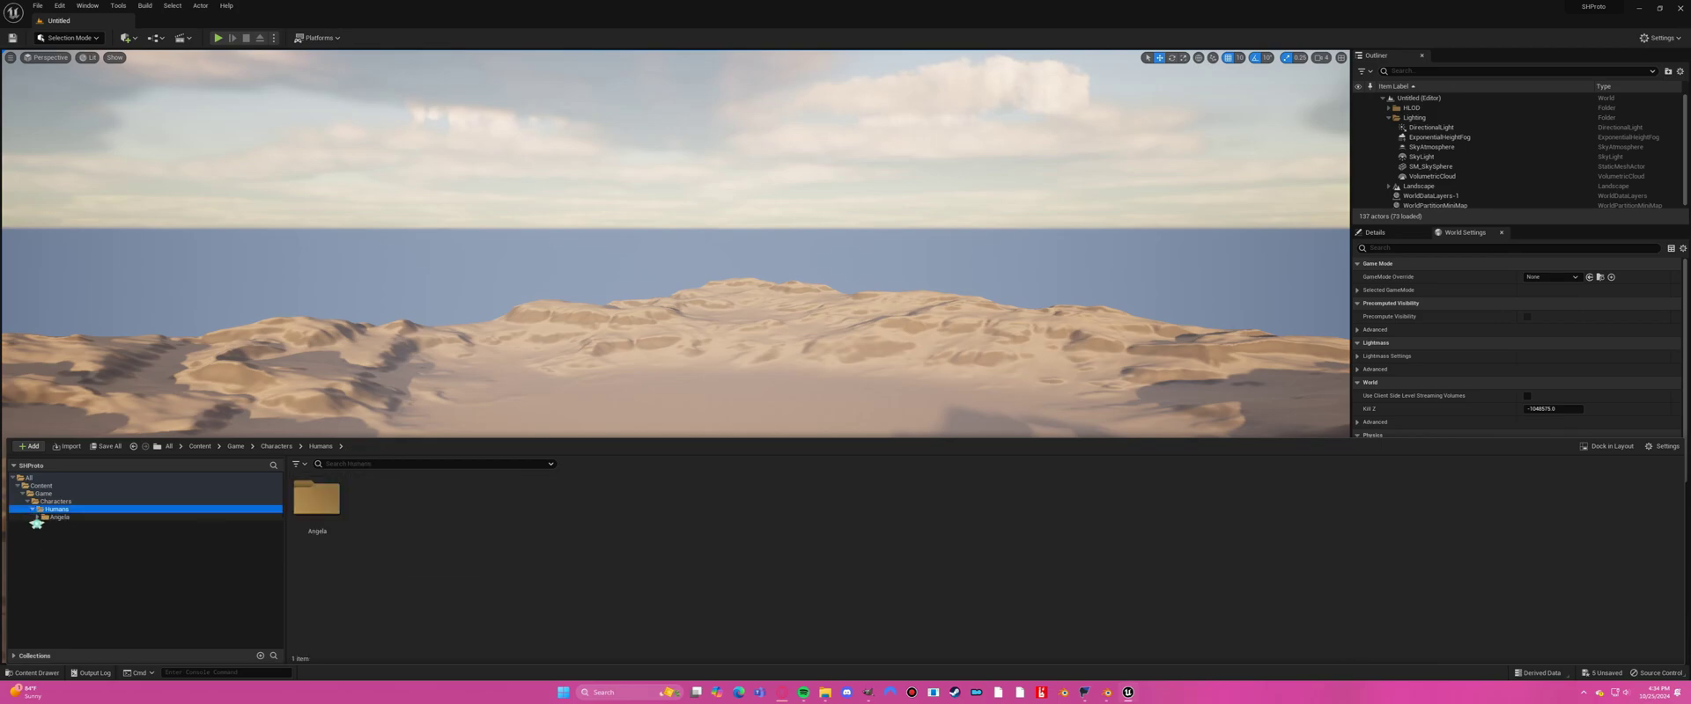
left_click(37, 518)
left_click(57, 538)
double_click(332, 508)
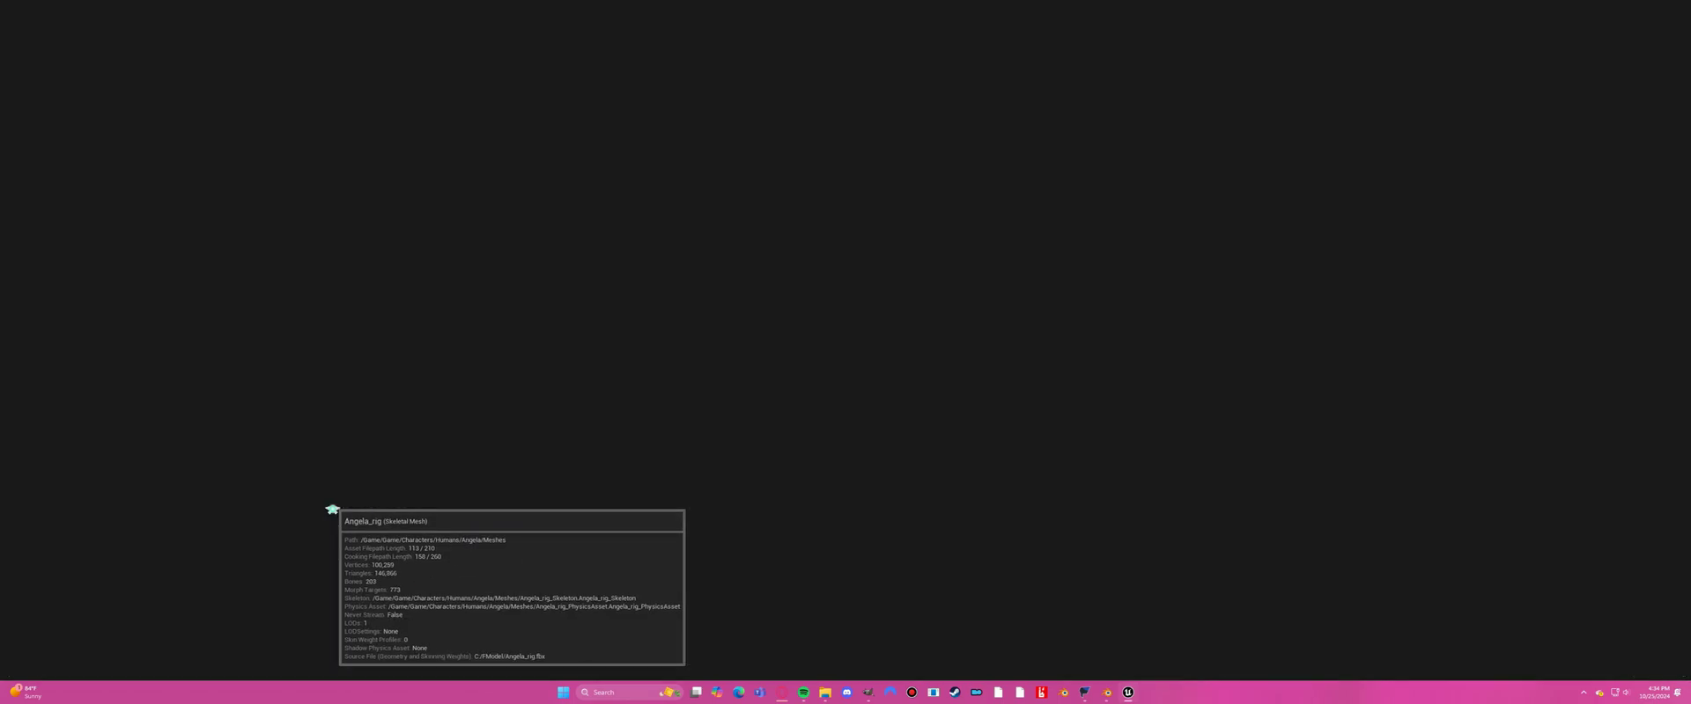
scroll(892, 166, "up", 5)
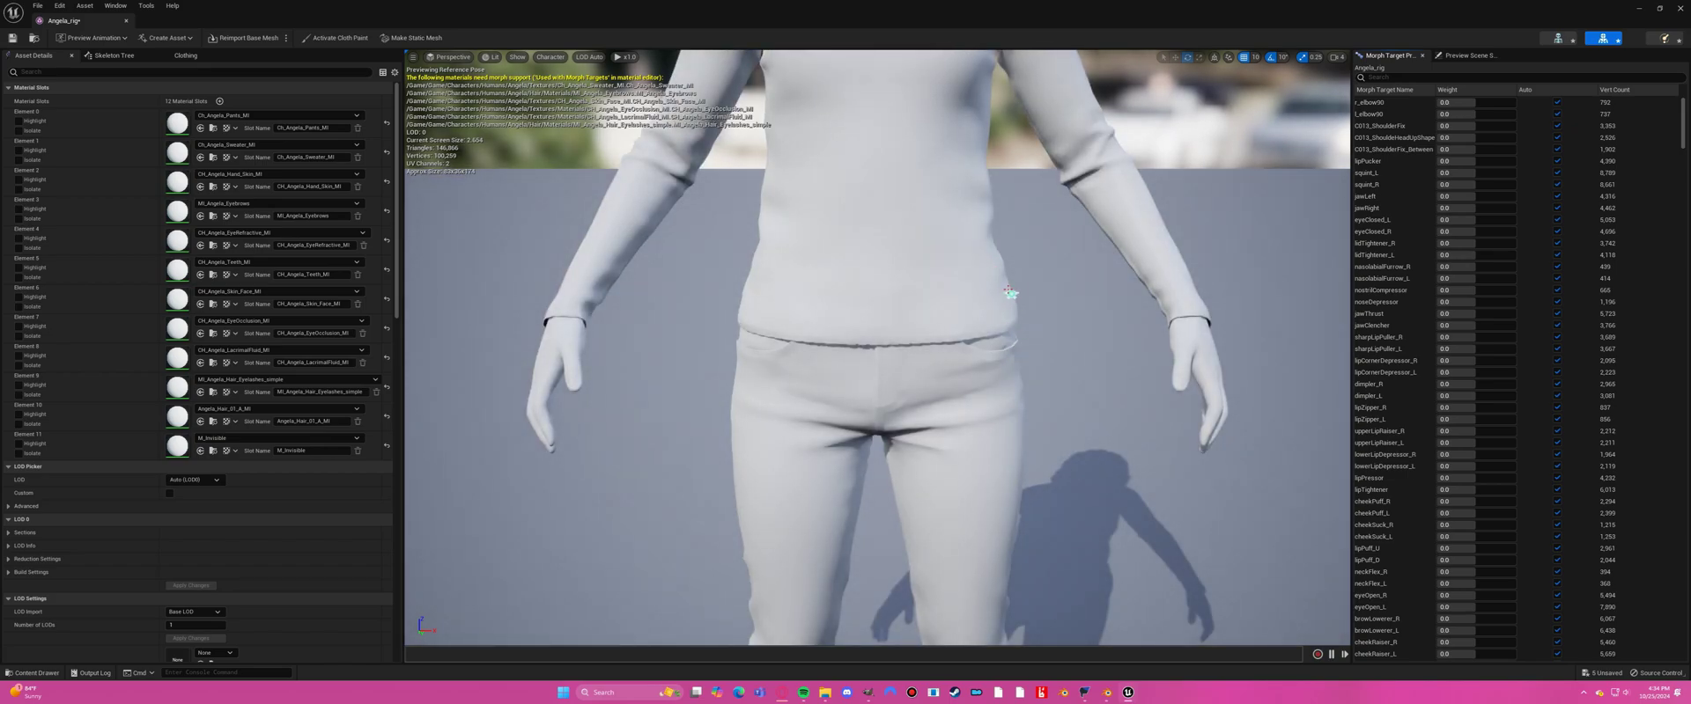
middle_click_drag(1010, 292, 986, 277)
scroll(968, 271, "up", 2)
scroll(964, 269, "up", 4)
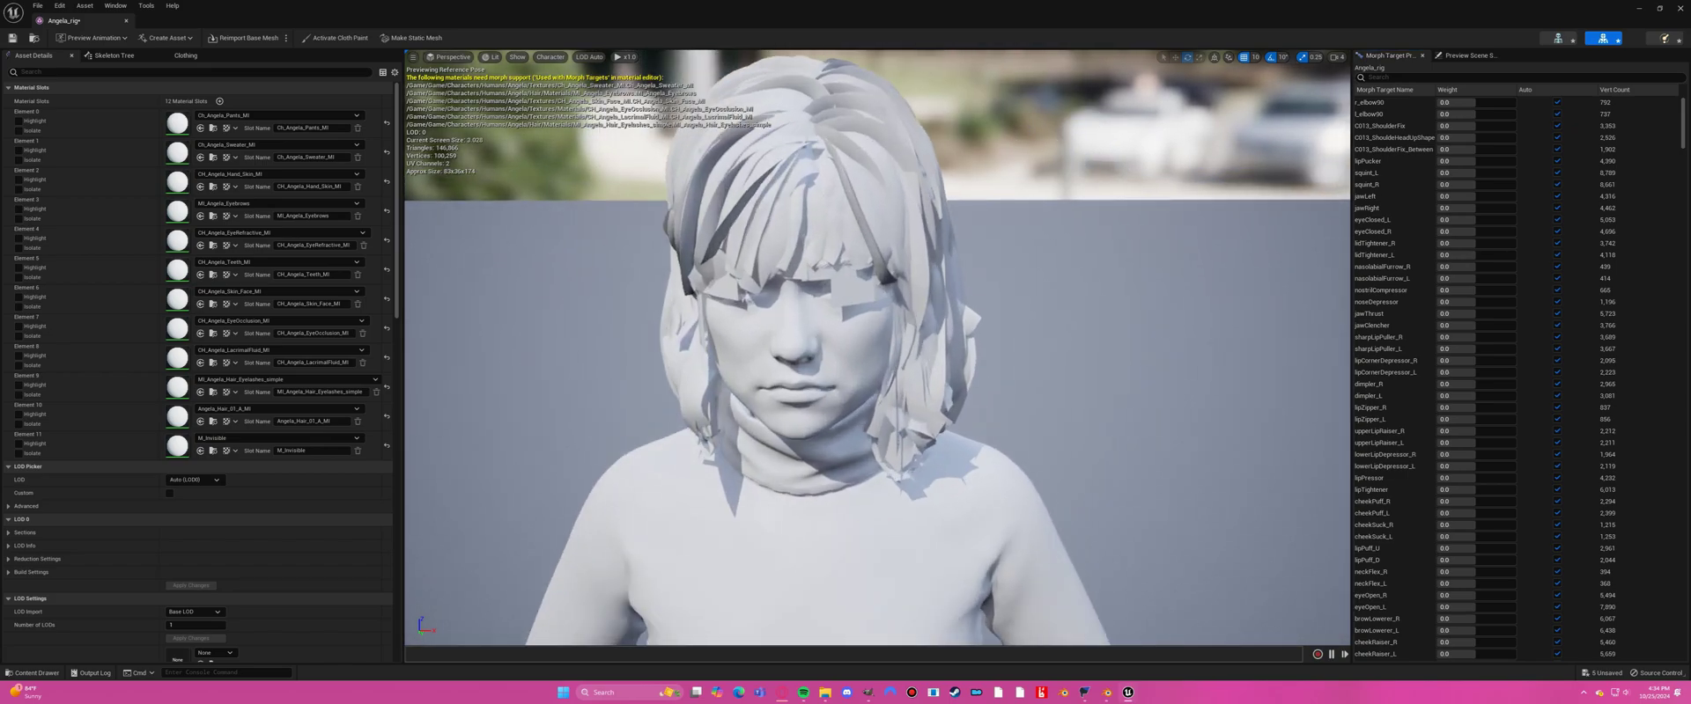
mouse_move(956, 262)
middle_mouse_down()
mouse_move(956, 231)
mouse_move(942, 290)
mouse_move(933, 251)
mouse_move(890, 242)
mouse_move(928, 275)
middle_mouse_up()
scroll(933, 275, "up", 3)
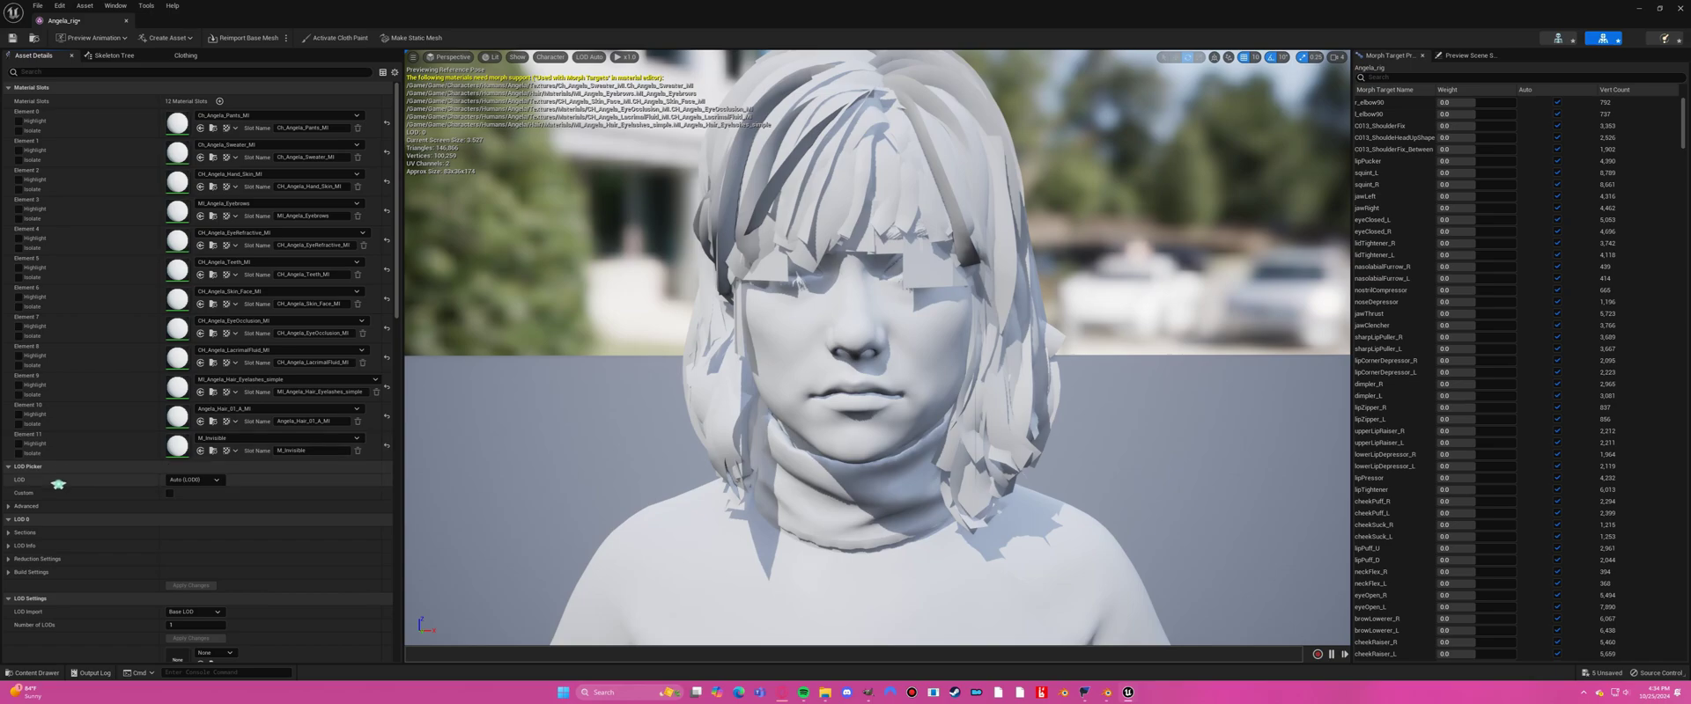
Expand LOD 0's sections to review their material slots, and isolate the M_Invisible material element on the mesh.
left_click(10, 534)
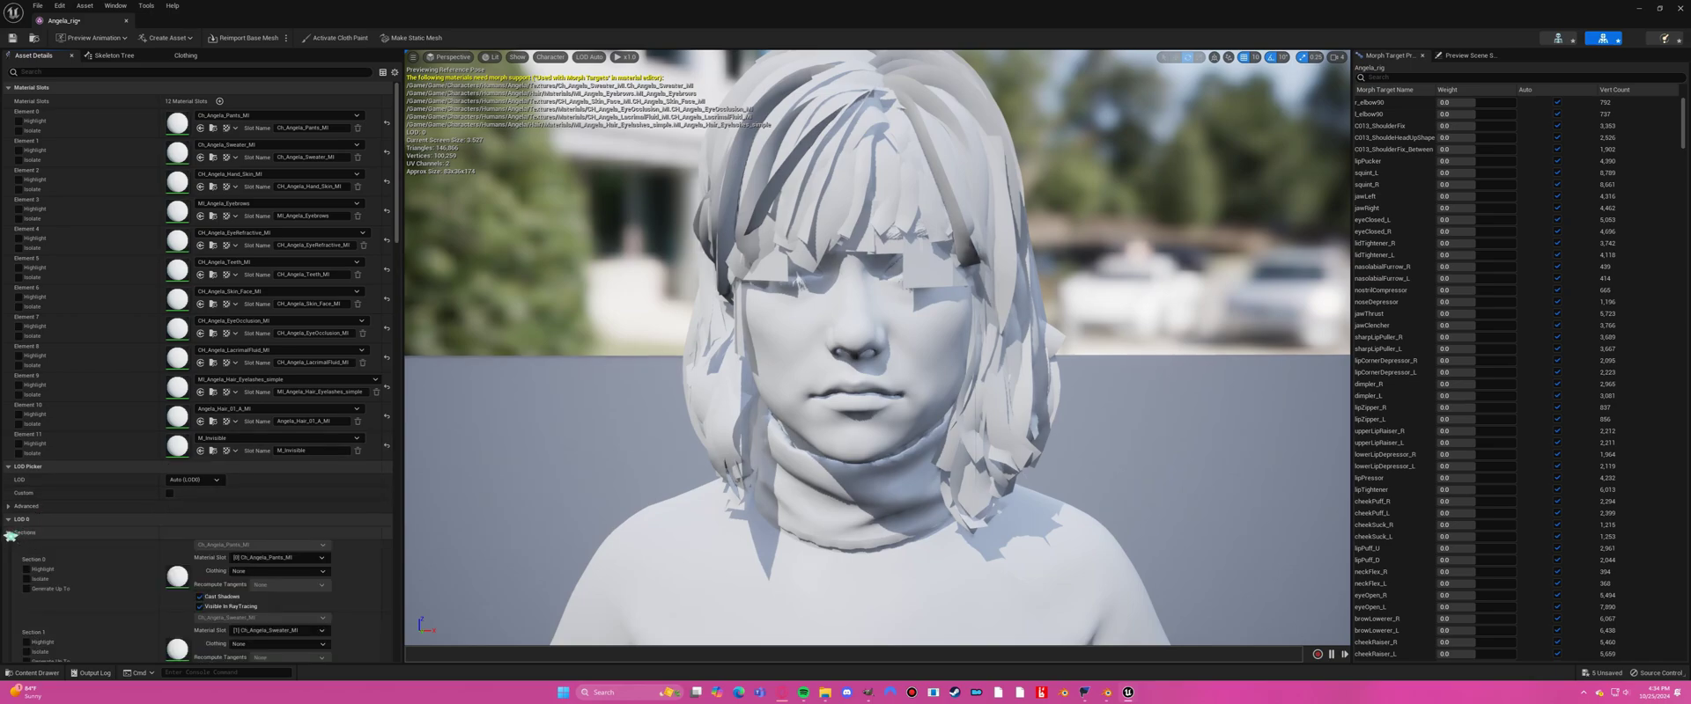
scroll(62, 535, "down", 10)
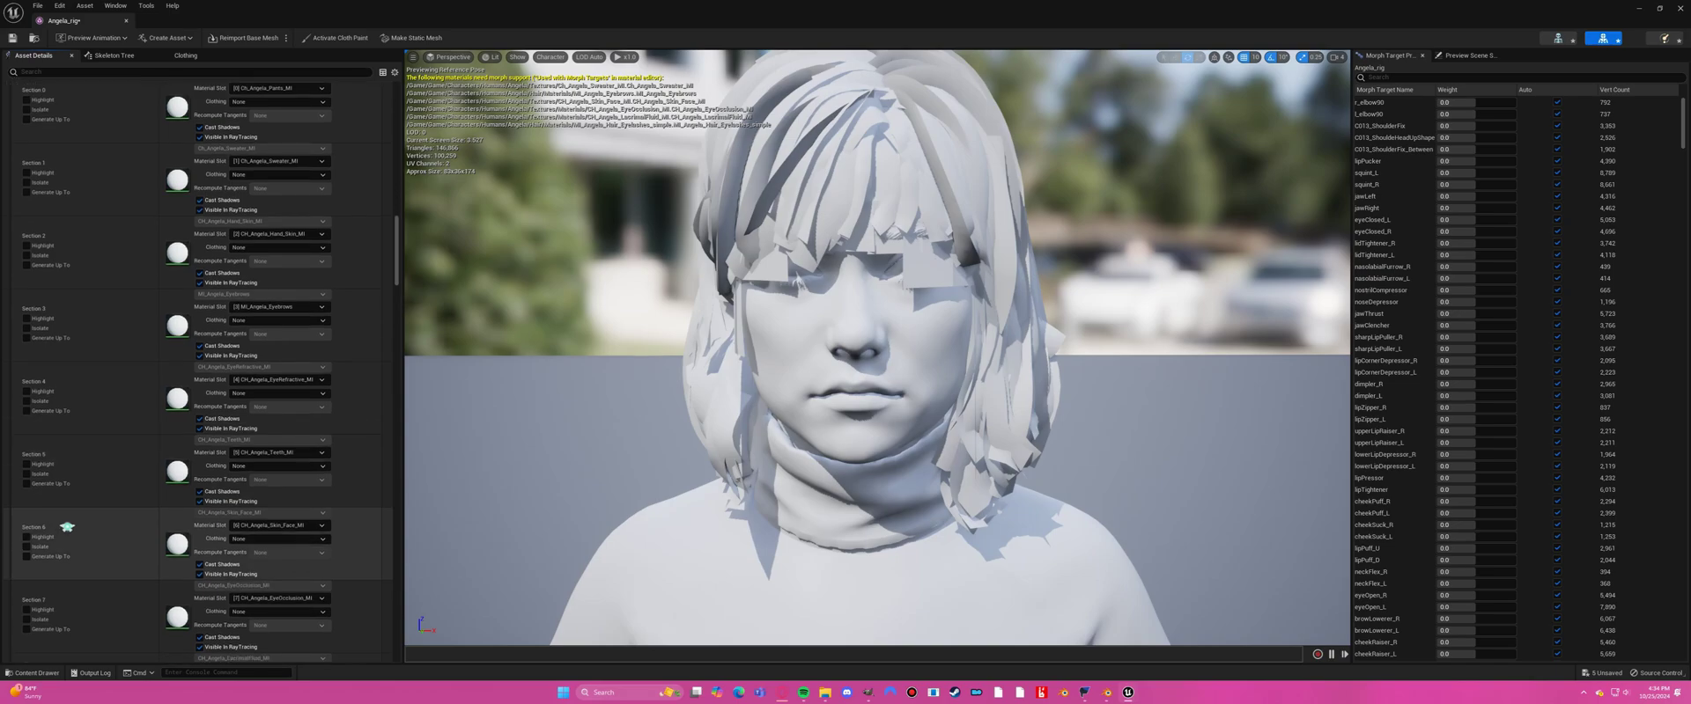
scroll(66, 528, "down", 5)
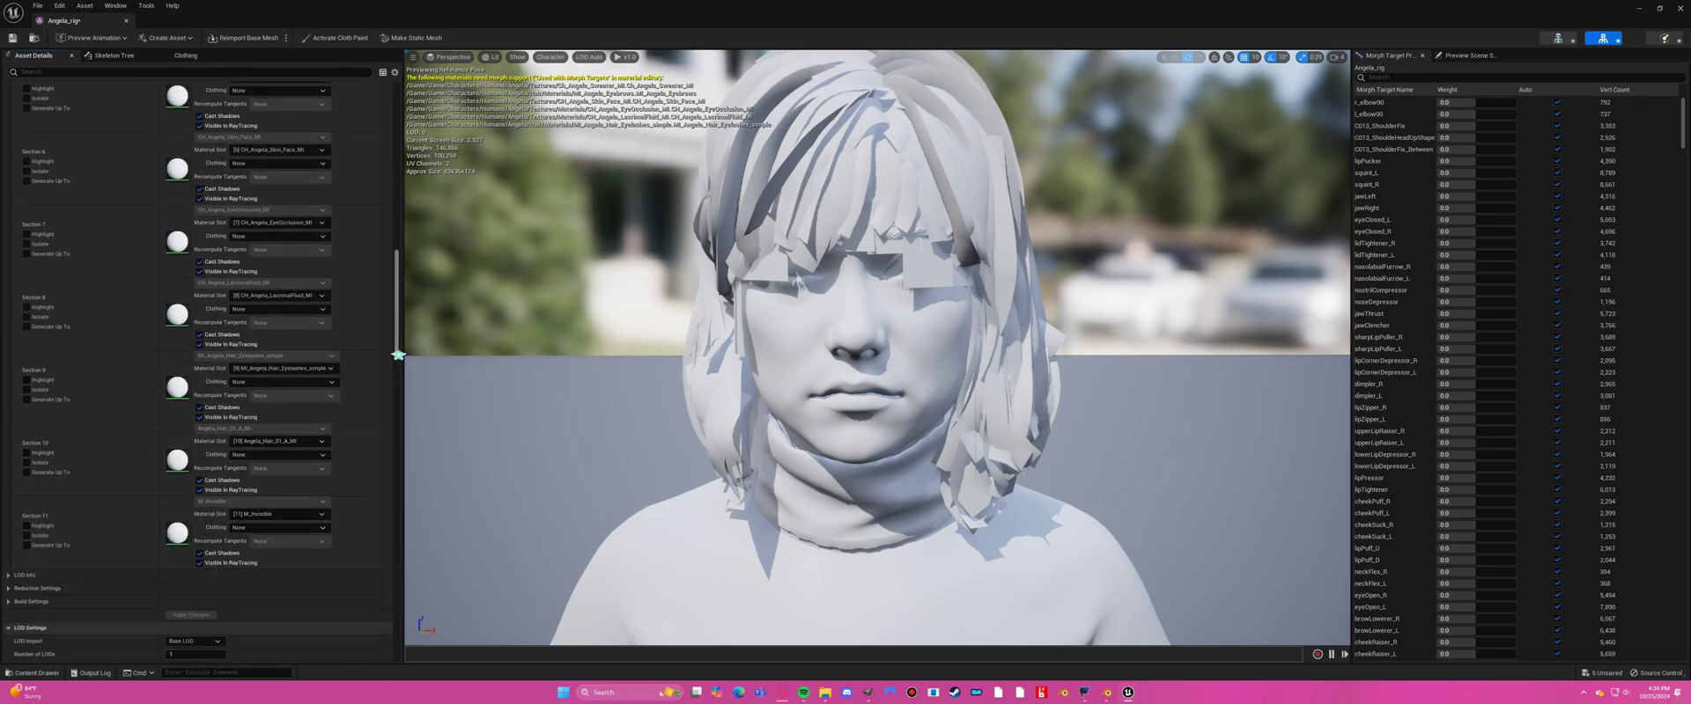
scroll(398, 323, "up", 3)
scroll(398, 322, "up", 8)
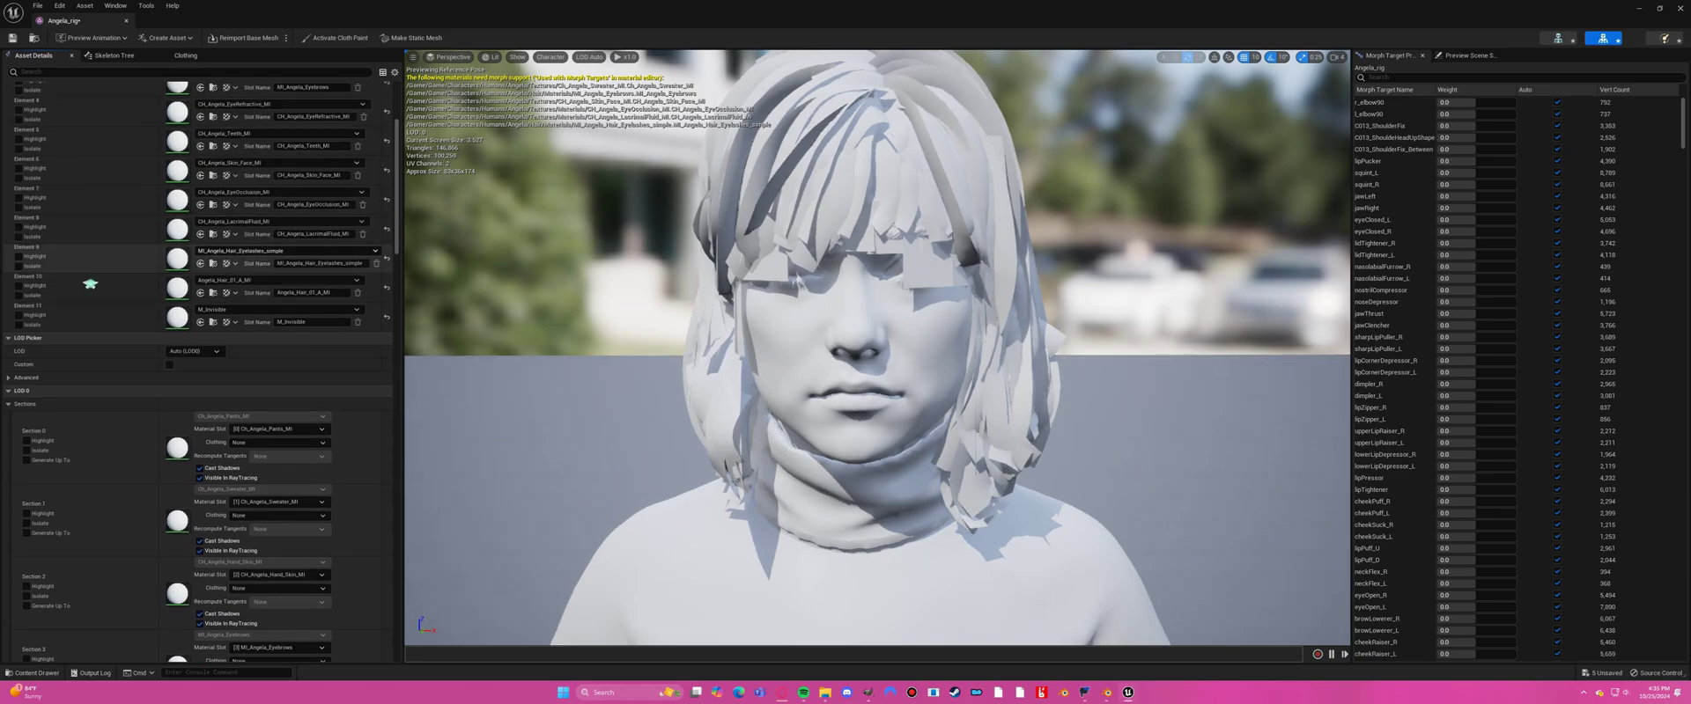
left_click(18, 325)
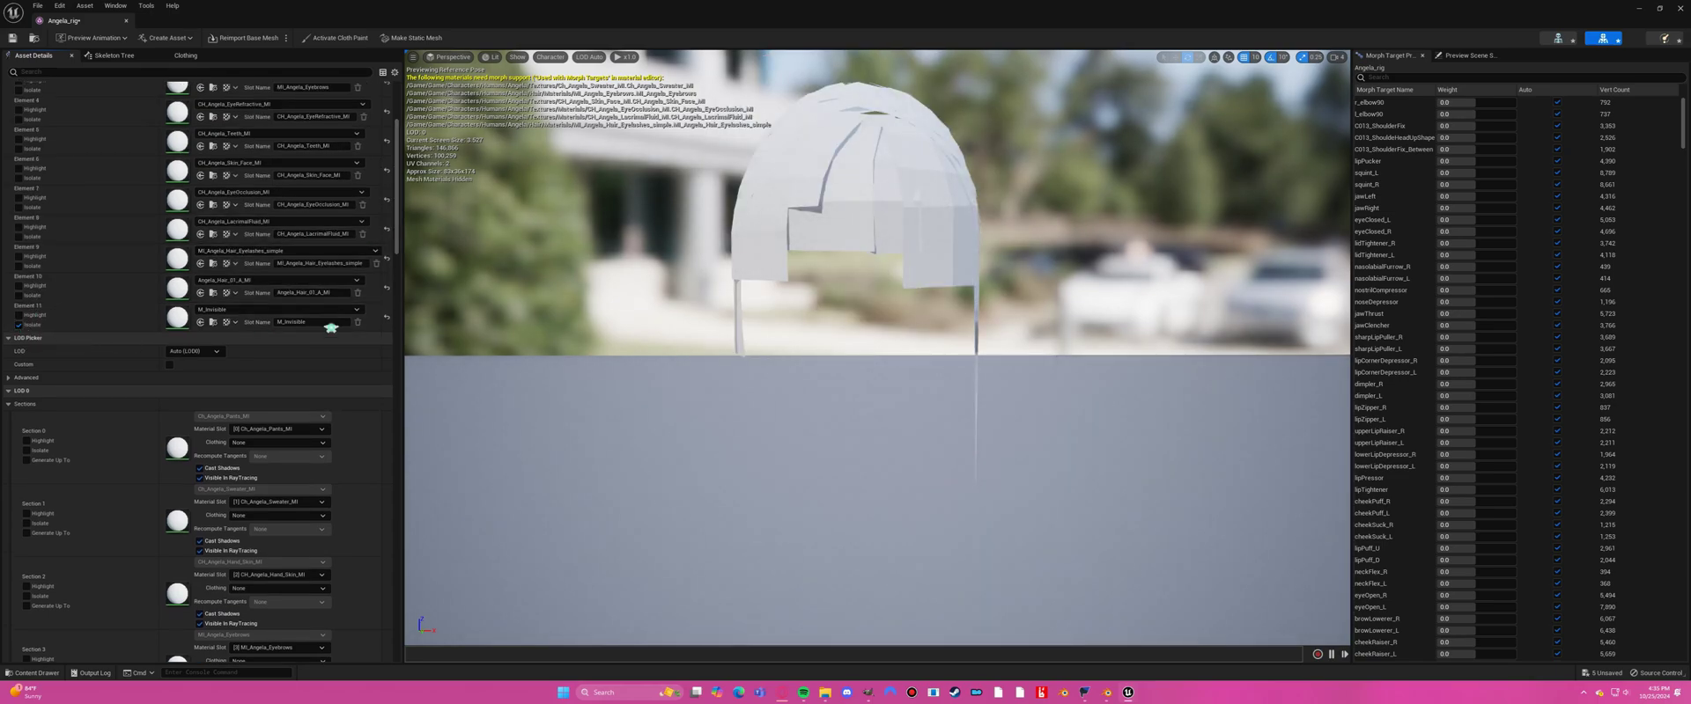
Create clothing data from the isolated section 11, name it Hair Physics and remove the section from the mesh.
right_click(802, 189)
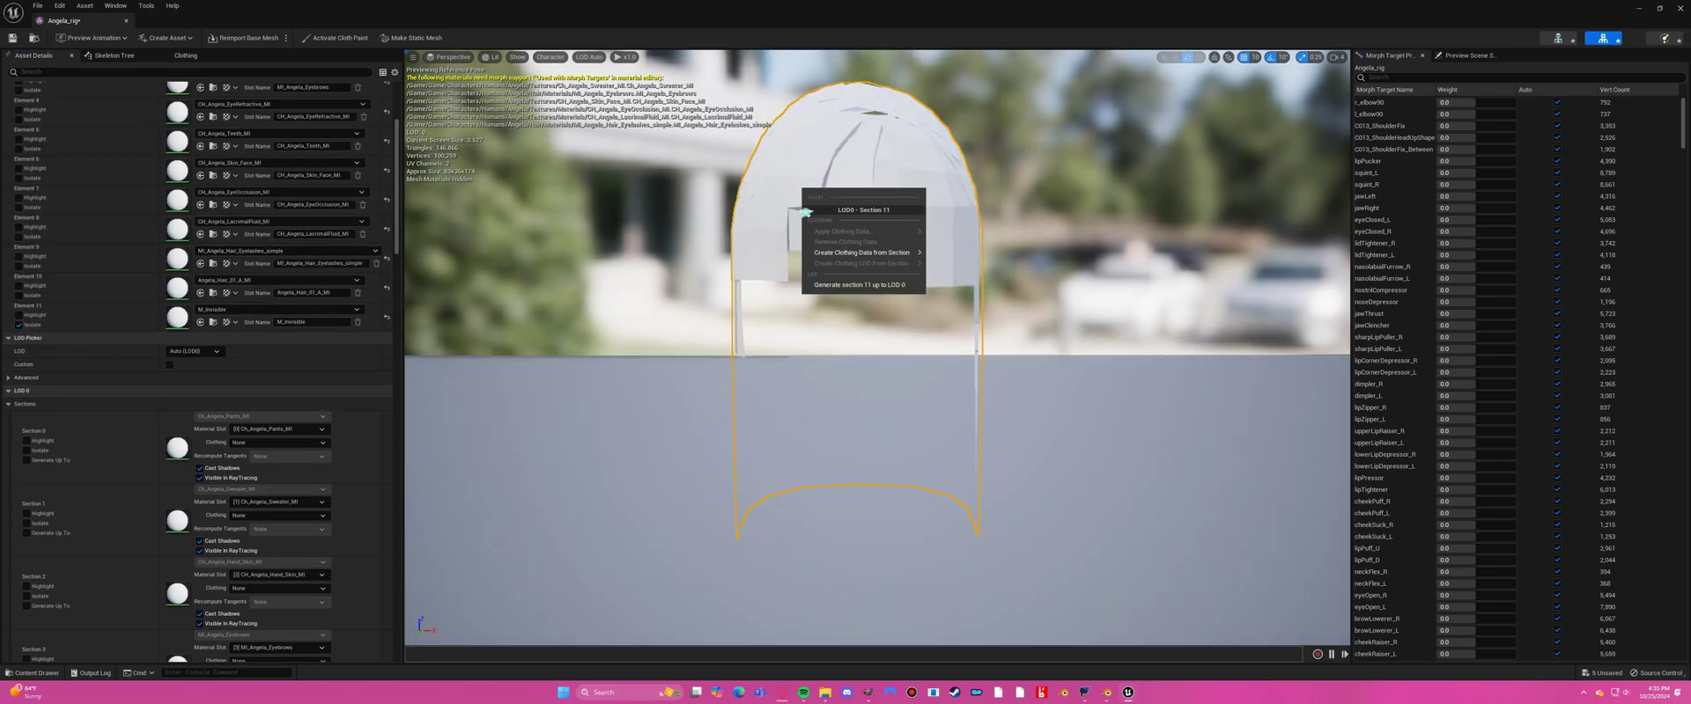
mouse_move(913, 252)
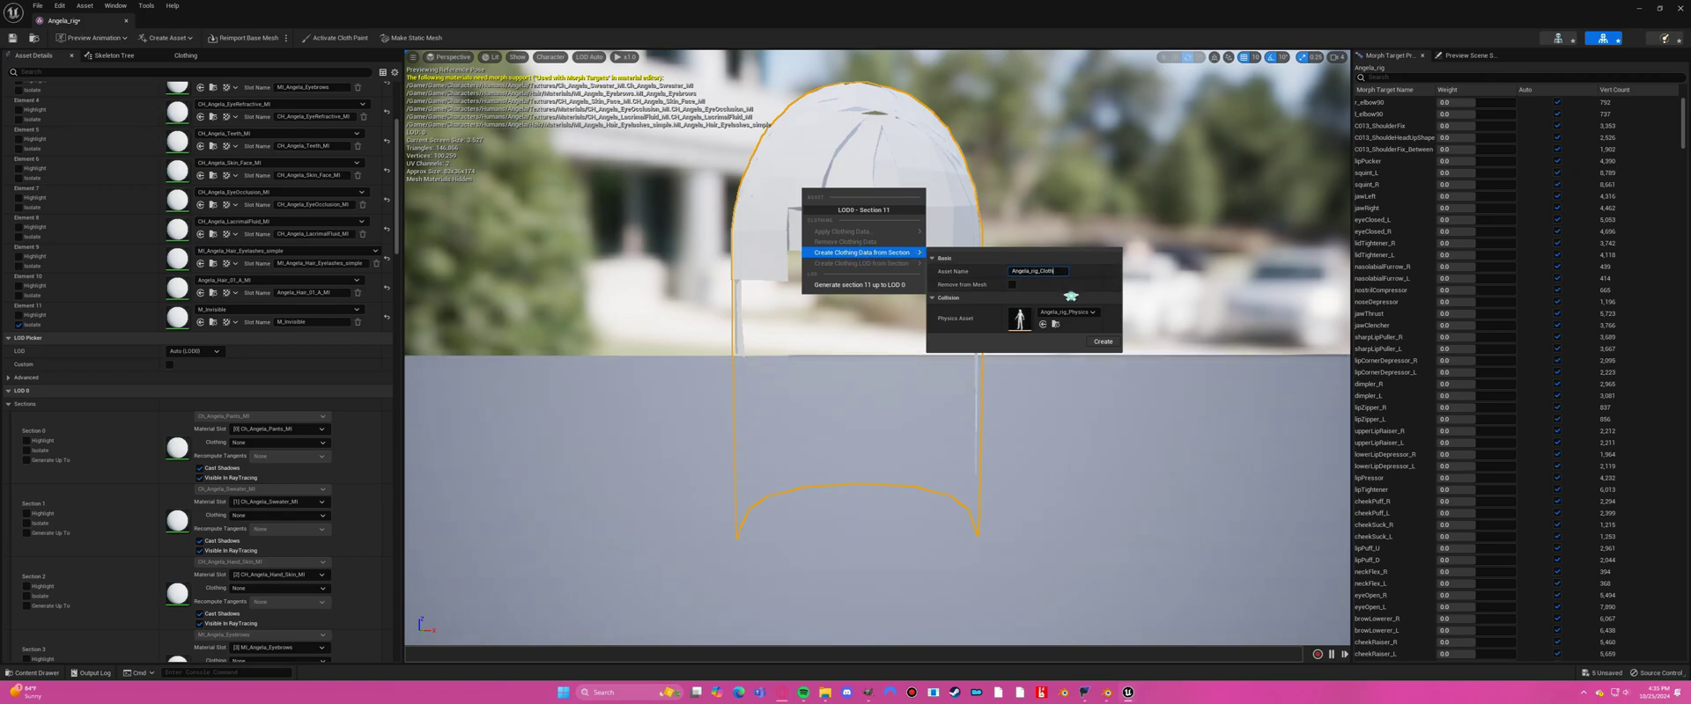
key("BackSpace")
type("Hai")
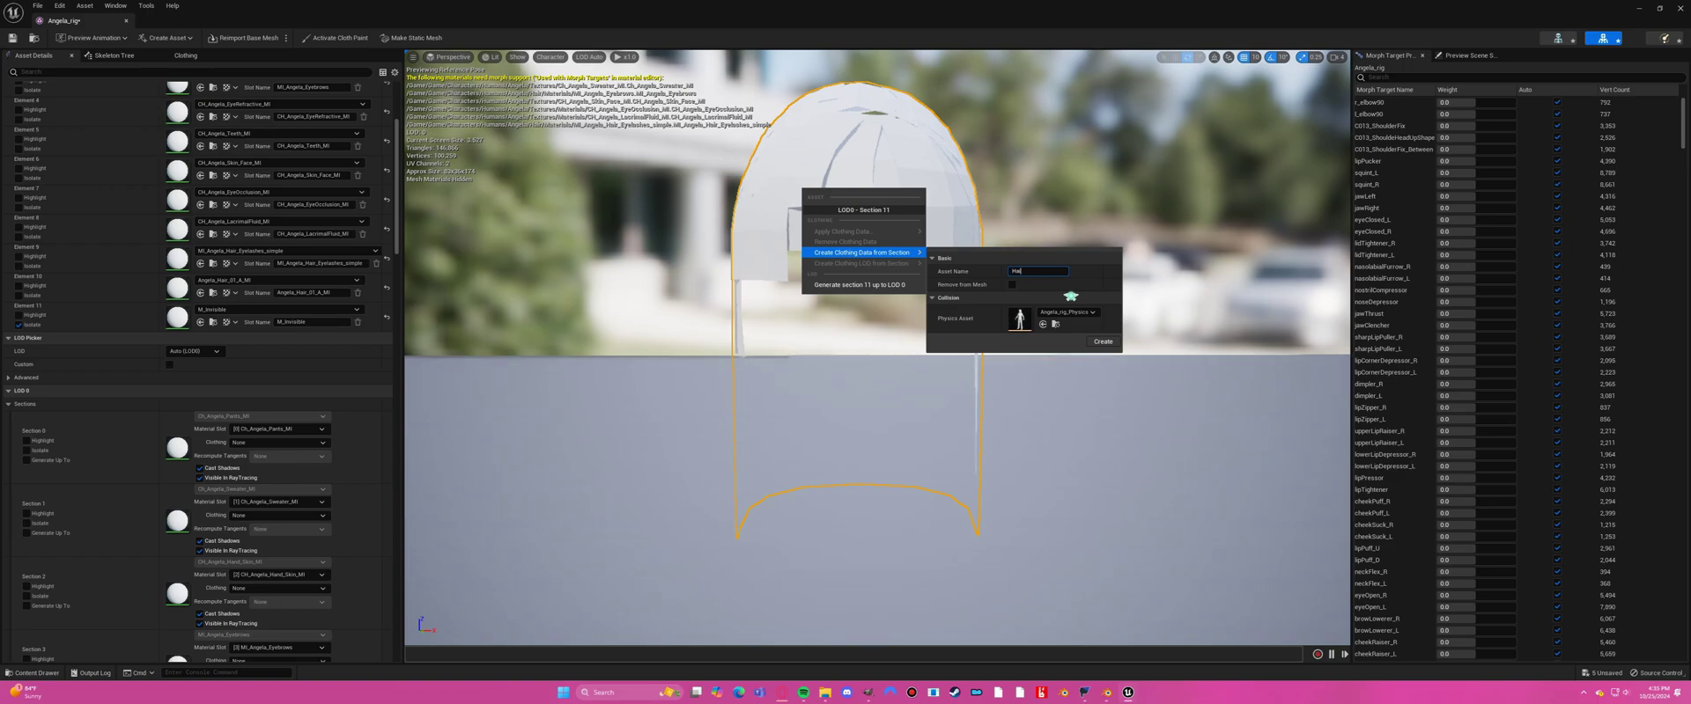
type("r Physics")
left_click(1013, 286)
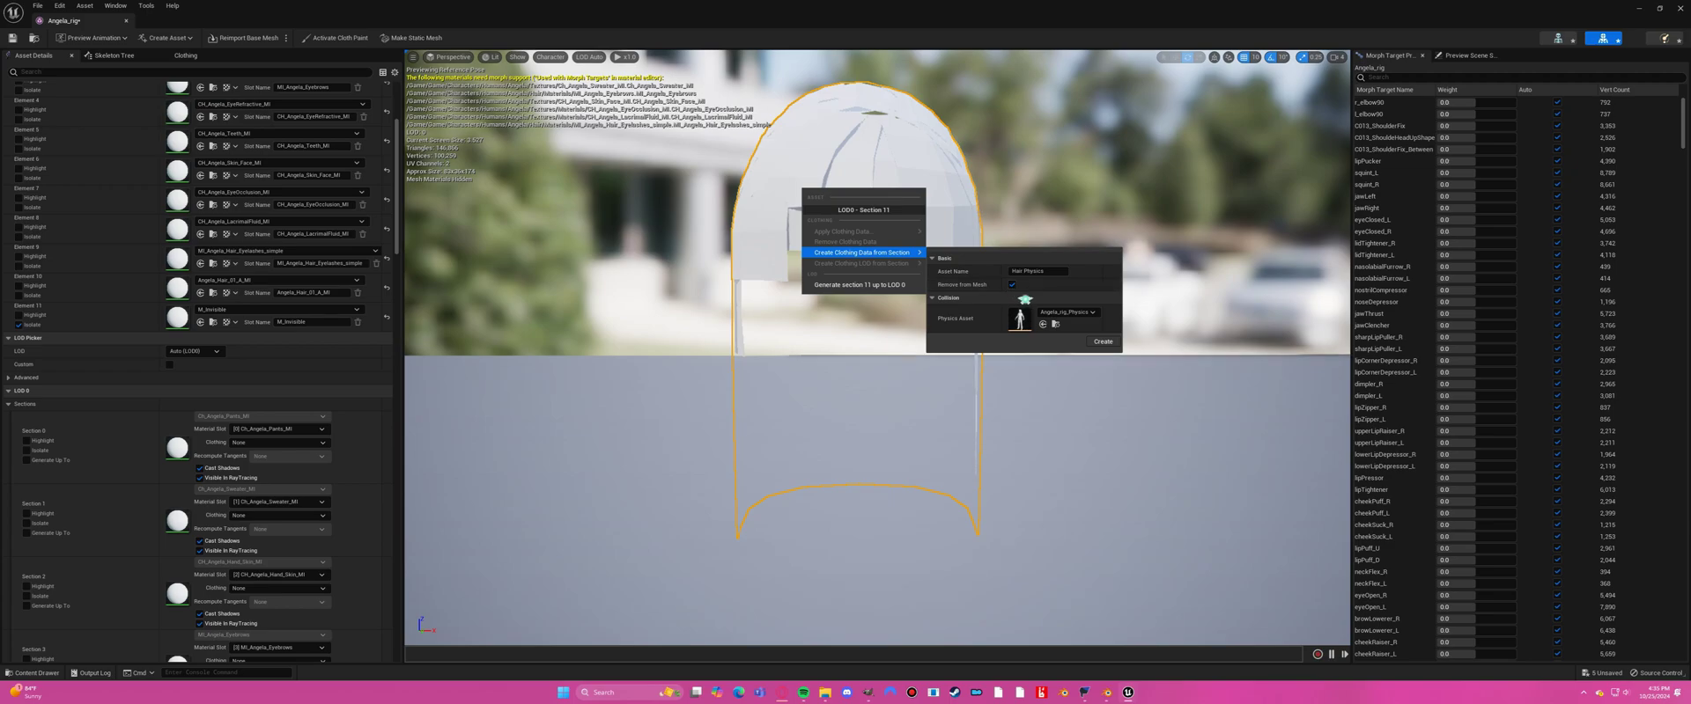
left_click(1106, 343)
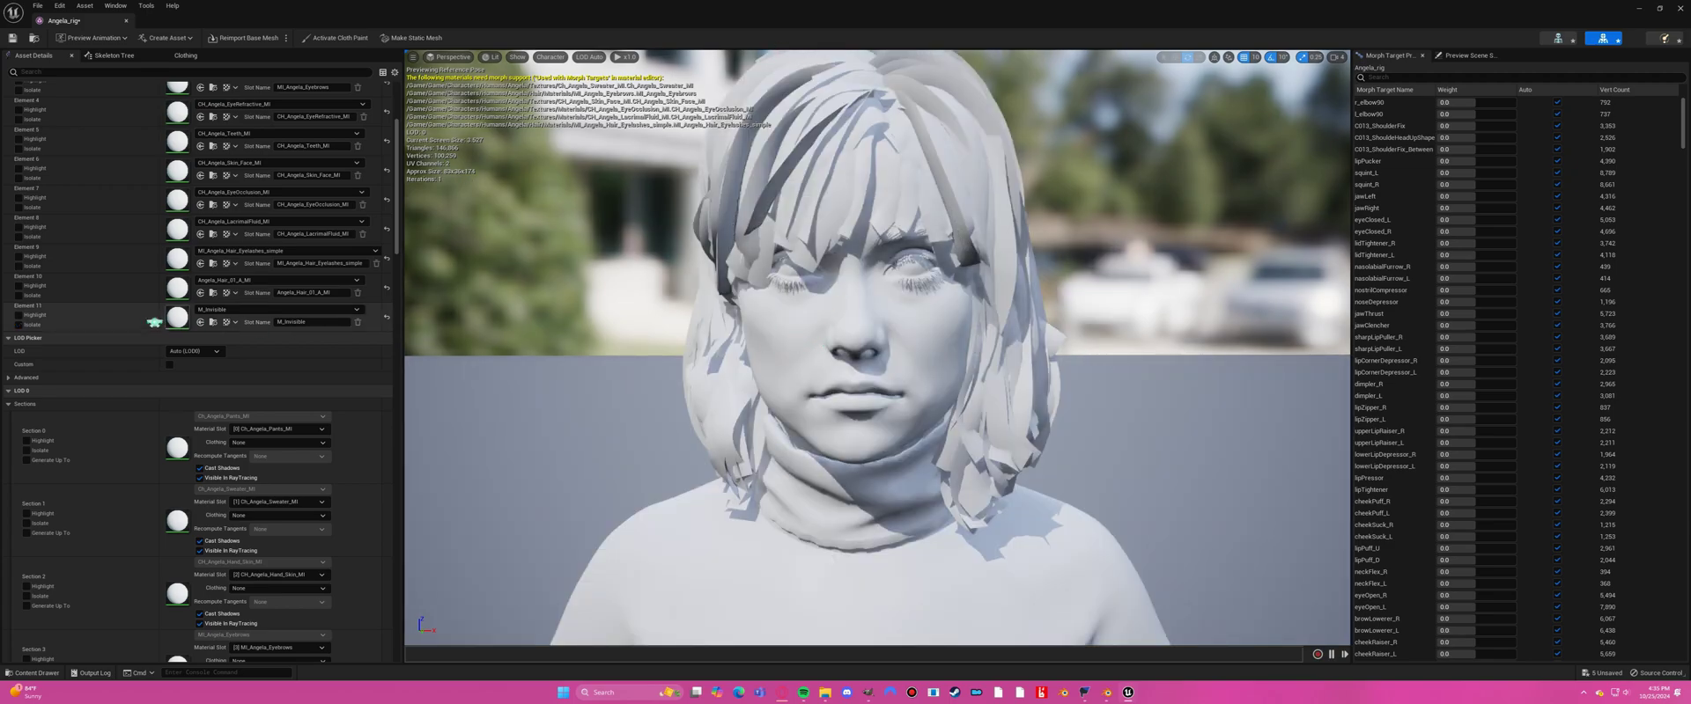
Activate cloth painting for the Hair Physics clothing data, adjust the paint value and brush radius, and paint the lower half of the cloth mesh.
left_click(19, 325)
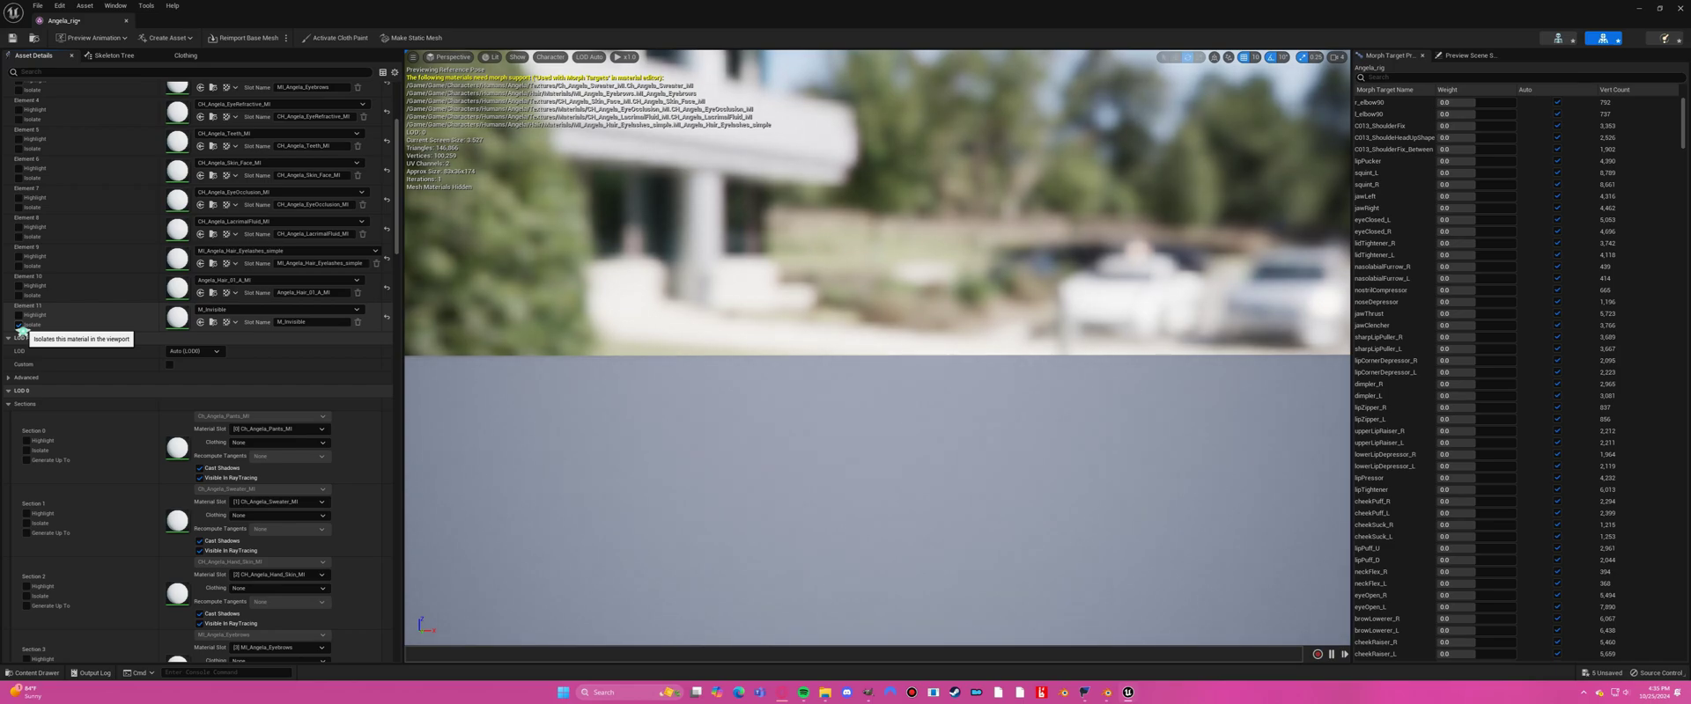
left_click(319, 39)
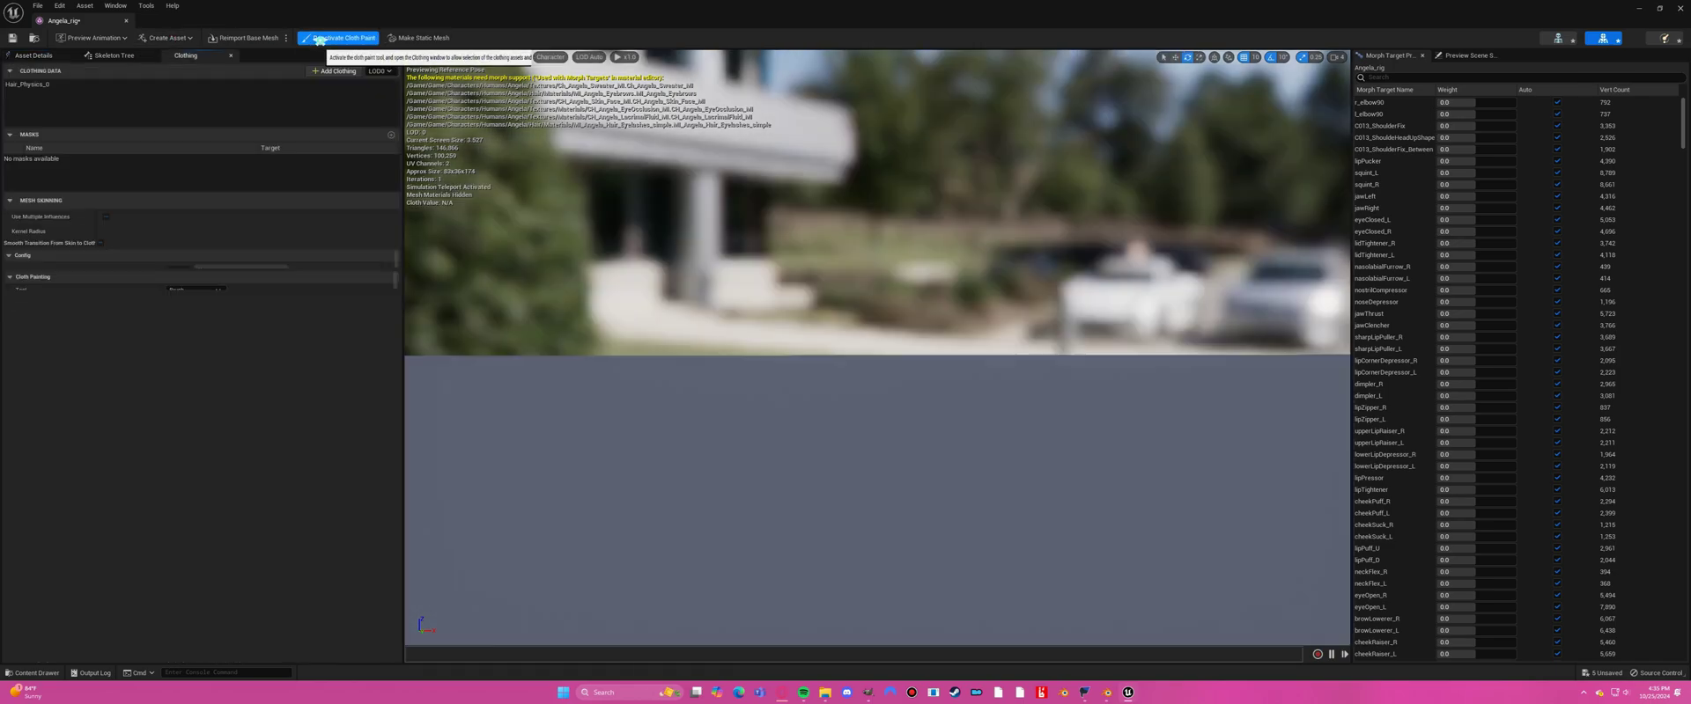
left_click(41, 85)
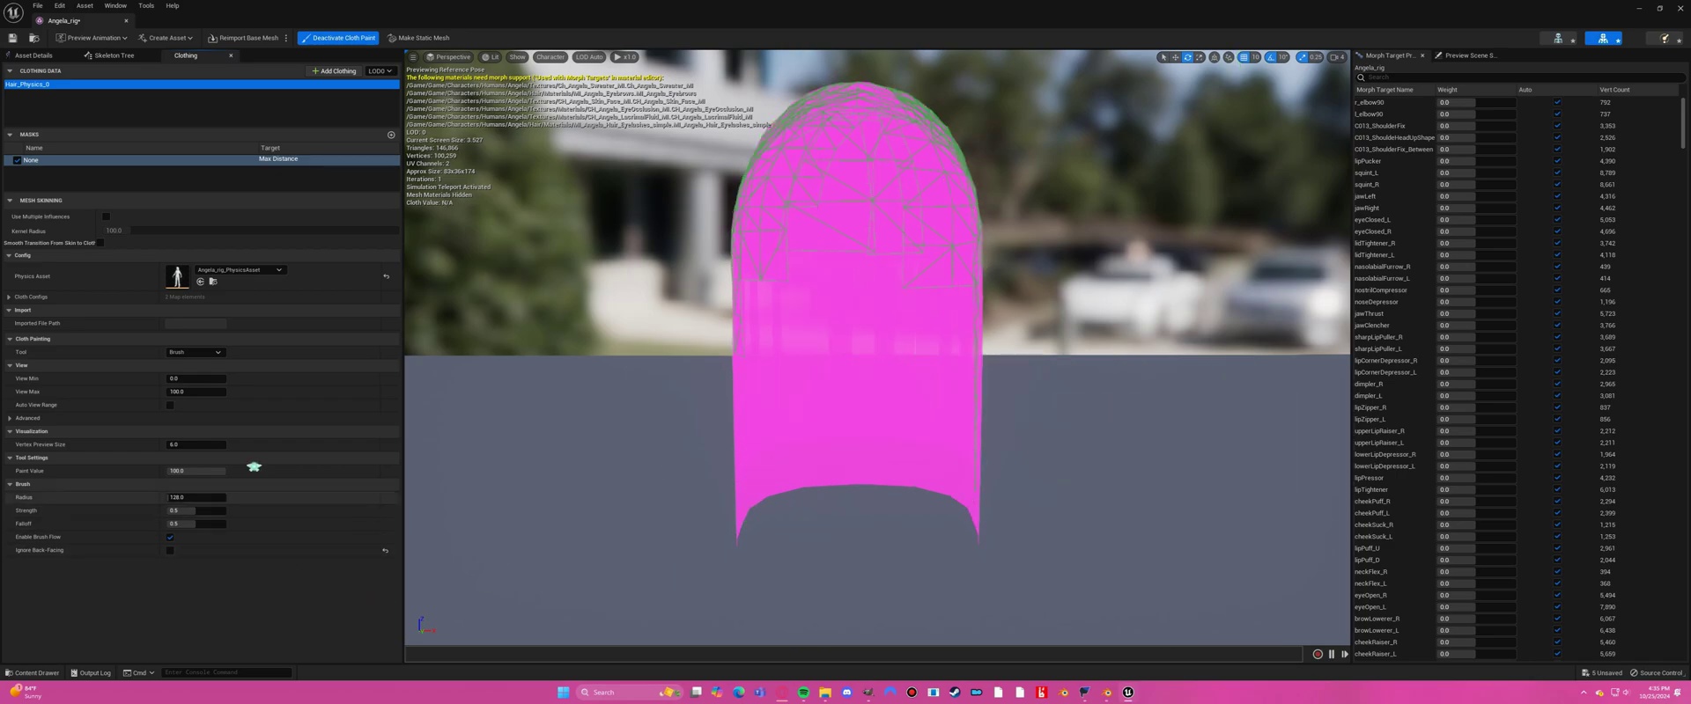
left_click(201, 472)
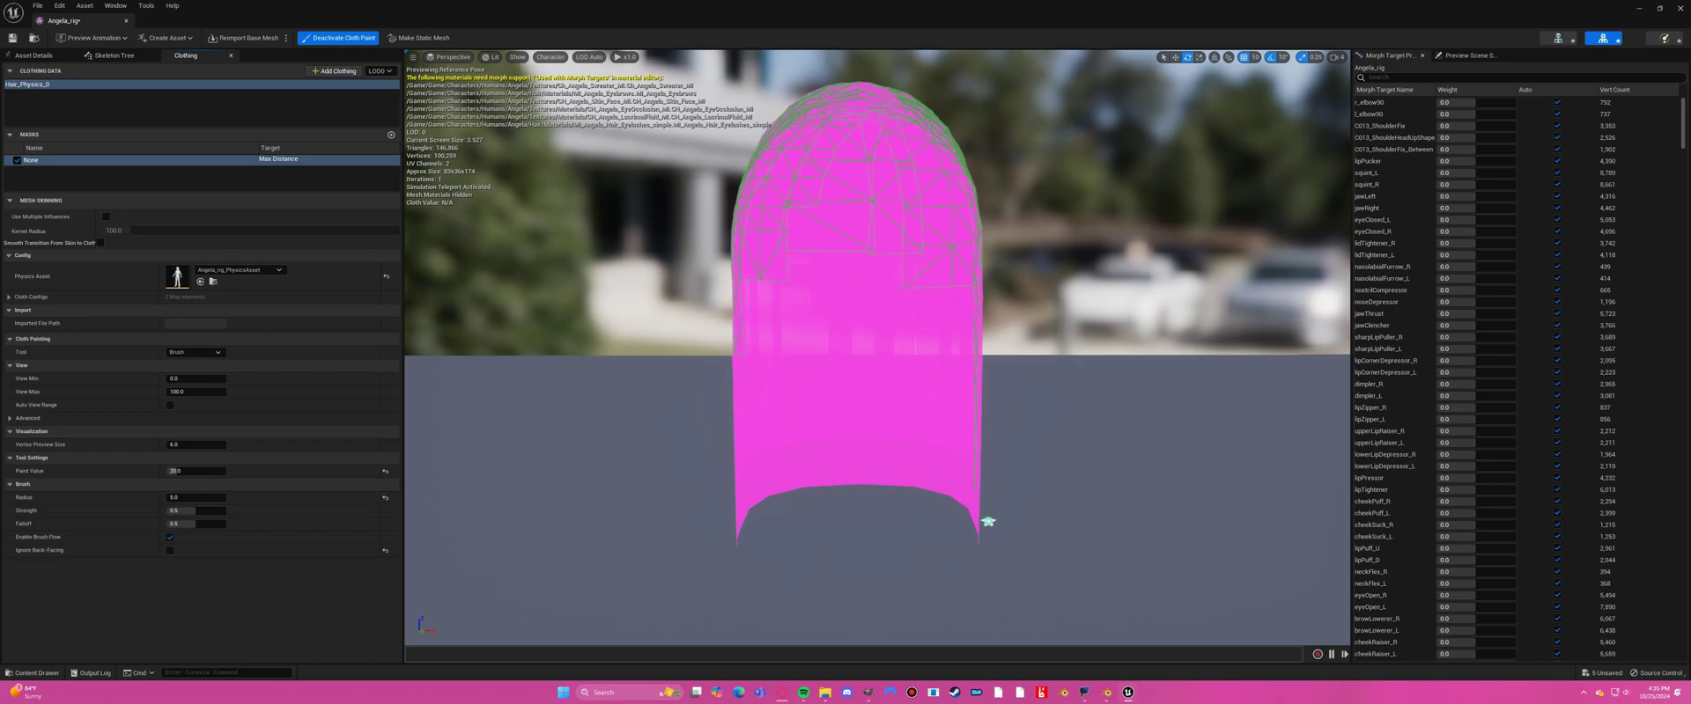
mouse_move(973, 528)
left_mouse_down()
mouse_move(858, 477)
mouse_move(767, 496)
mouse_move(738, 524)
mouse_move(767, 481)
mouse_move(821, 464)
mouse_move(970, 486)
mouse_move(959, 458)
mouse_move(858, 428)
mouse_move(728, 446)
mouse_move(790, 429)
mouse_move(916, 422)
mouse_move(988, 460)
mouse_move(918, 423)
mouse_move(714, 420)
left_mouse_up()
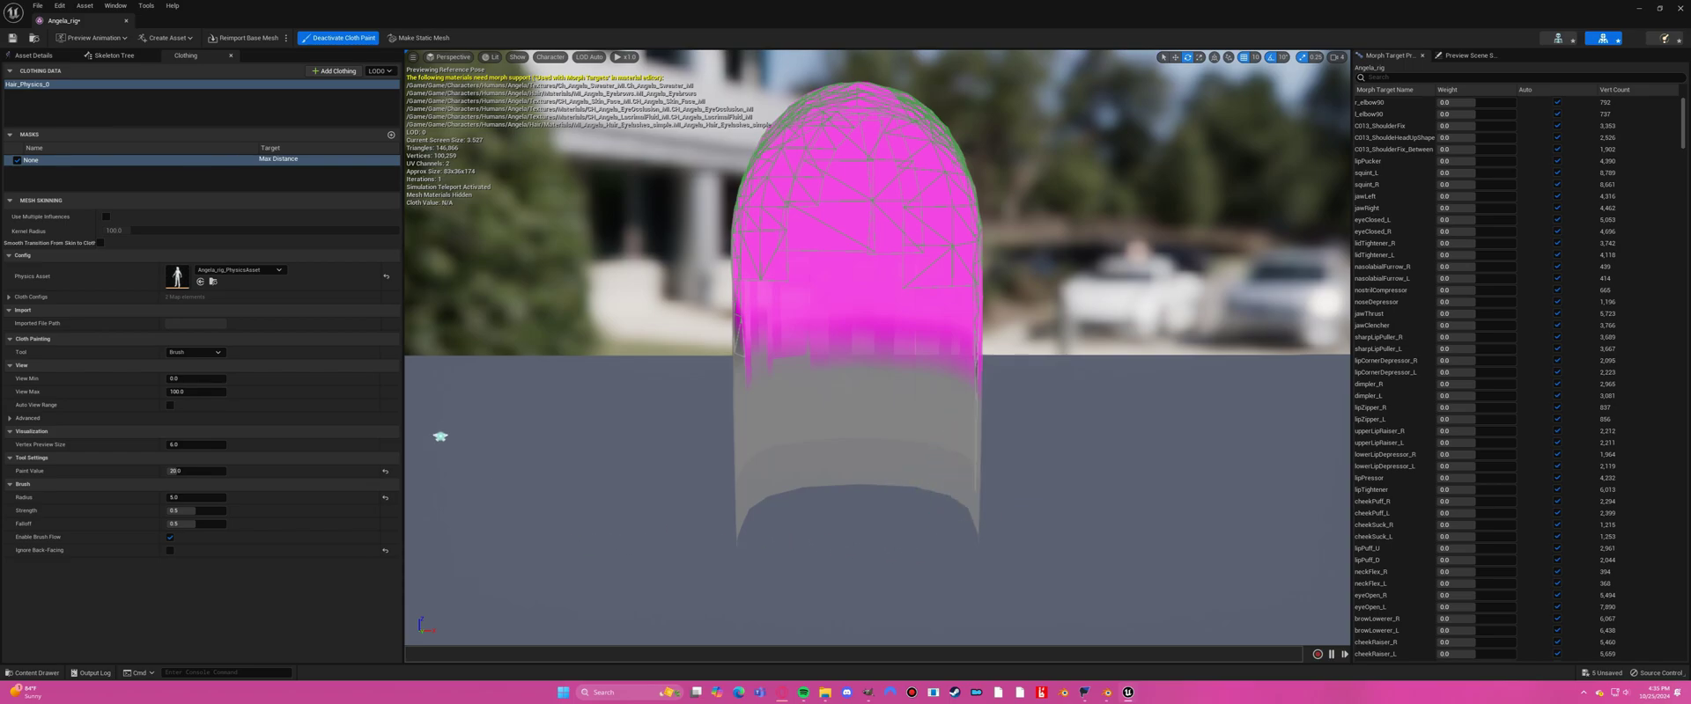
Smooth the painted Max Distance weights over the cloth mesh with the Smooth tool, and deactivate cloth painting.
left_click(200, 352)
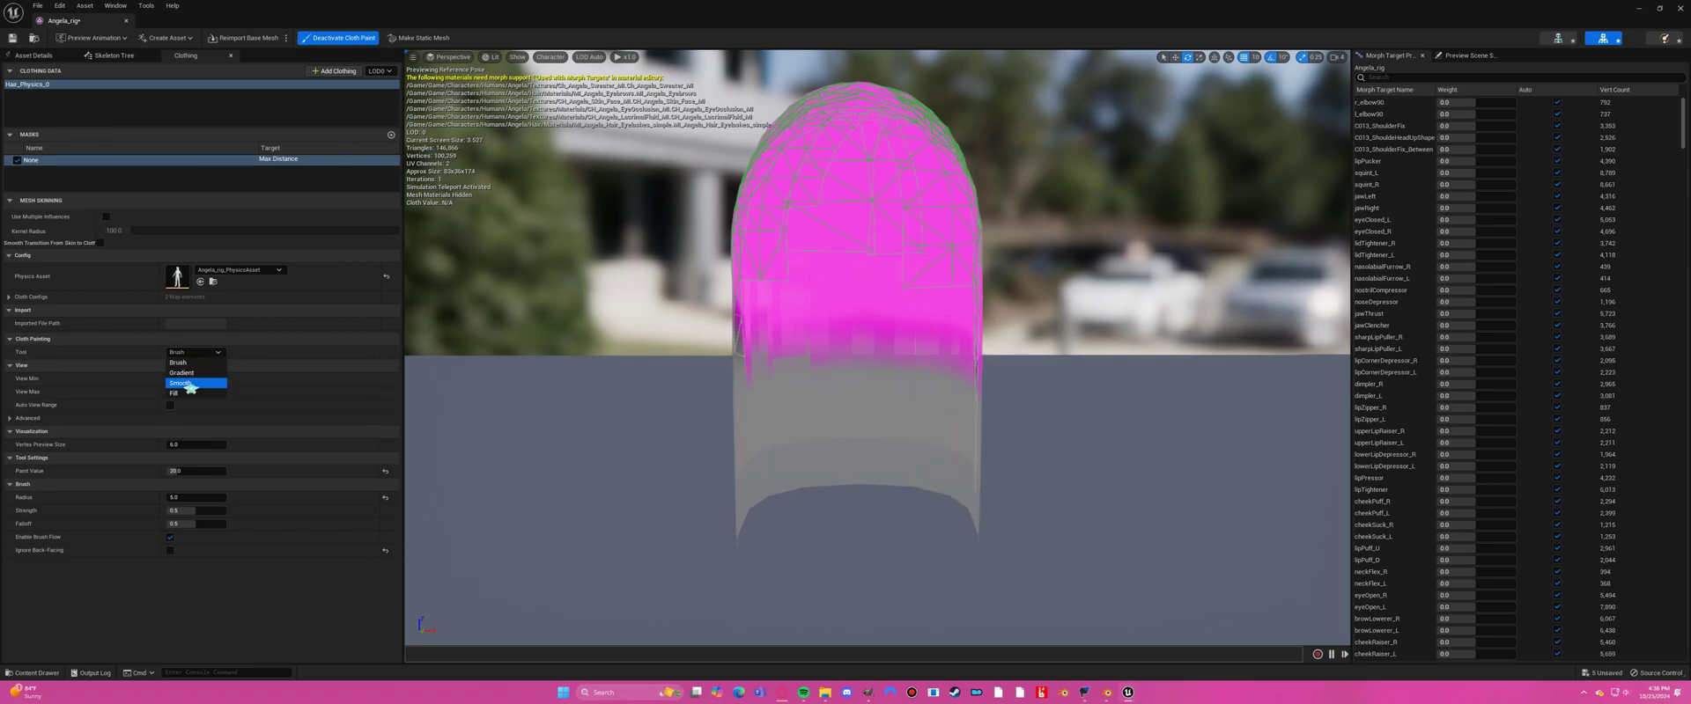
left_click(190, 384)
left_click(190, 485)
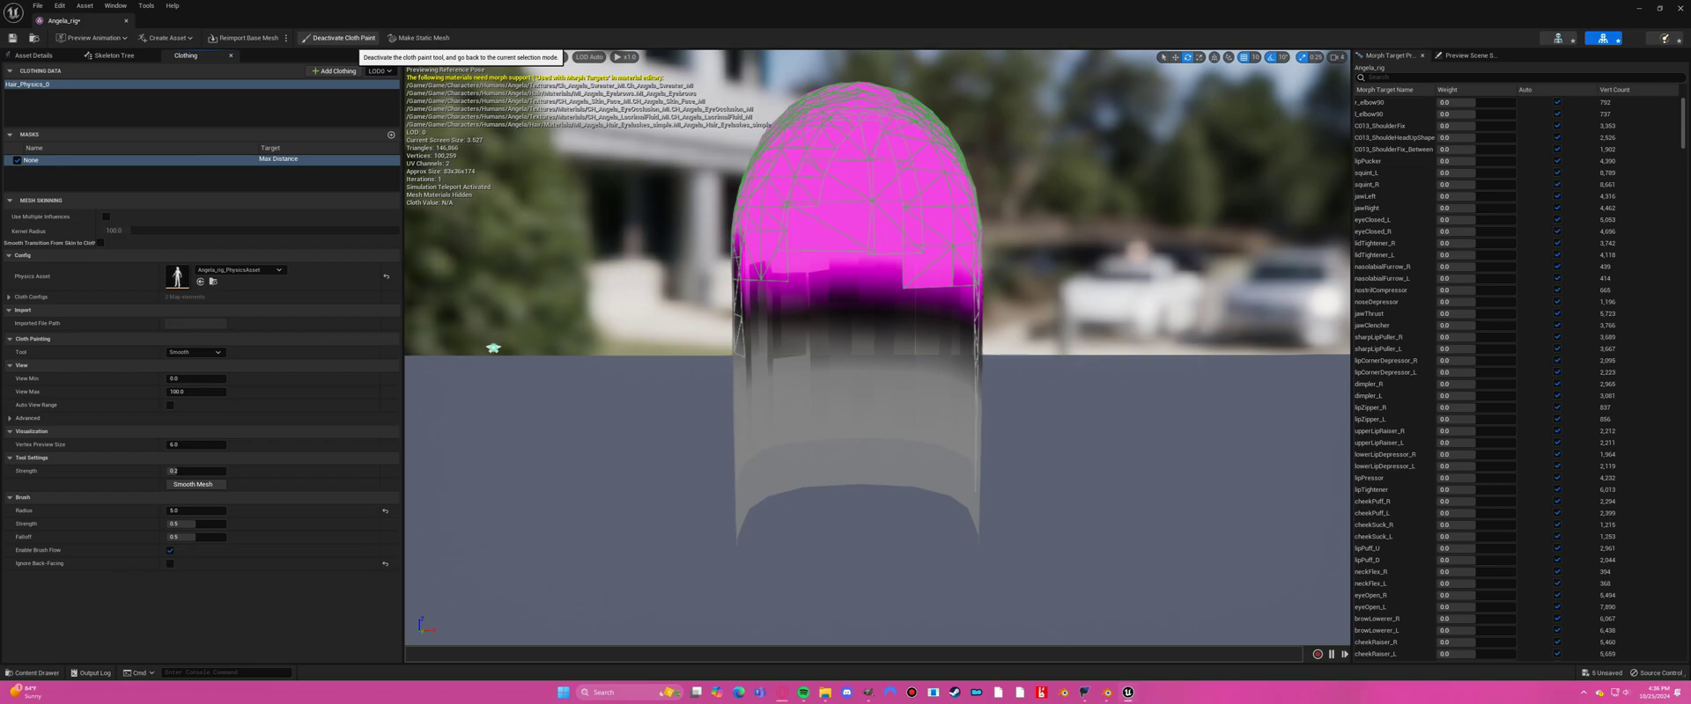
left_click(342, 38)
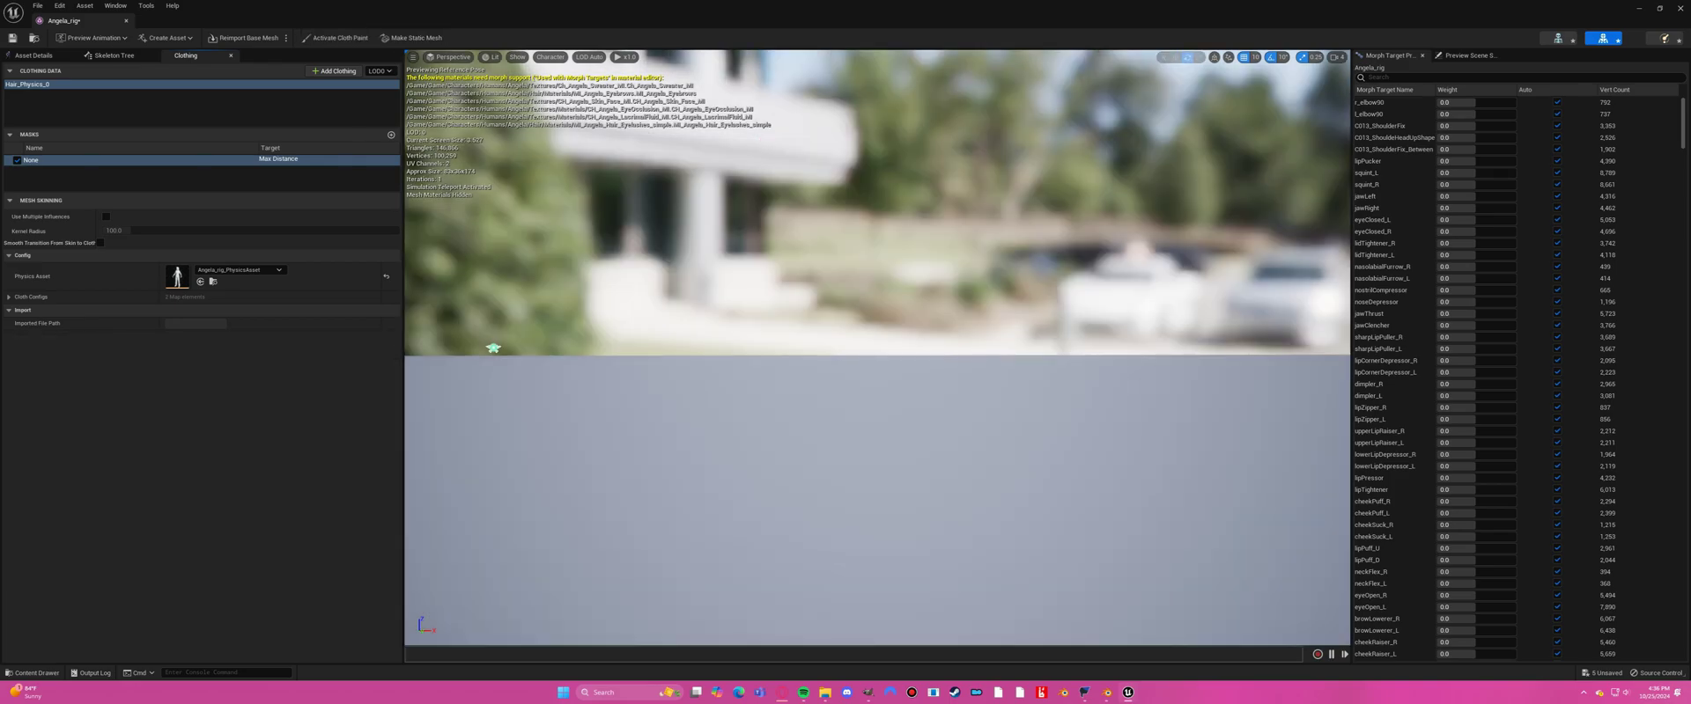
Turn off isolation of M_Invisible and assign the Hair Physics LOD0 clothing to section 10, the Angela_Hair_01_A_MI hair.
left_click(34, 55)
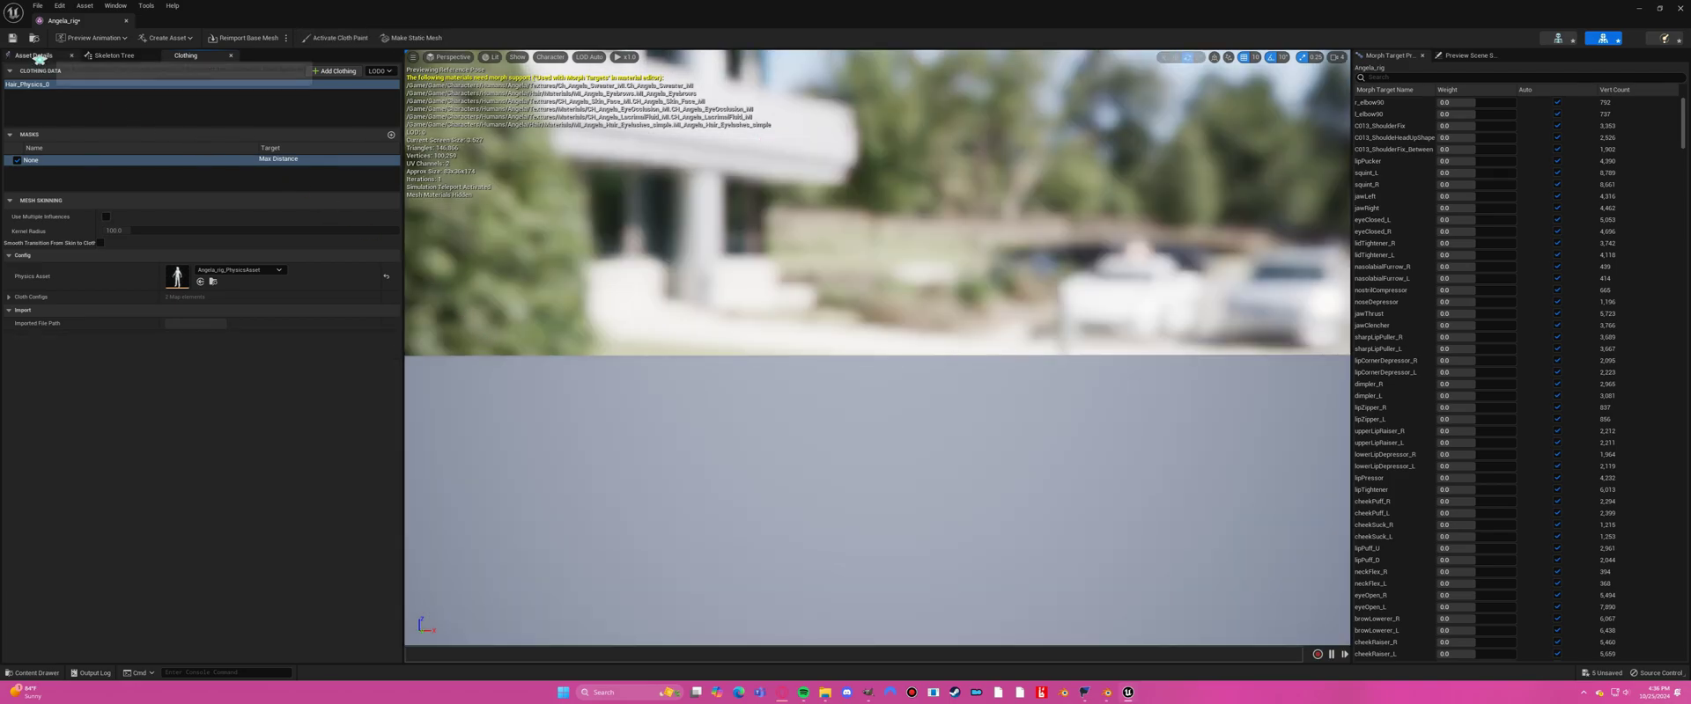
left_click(17, 325)
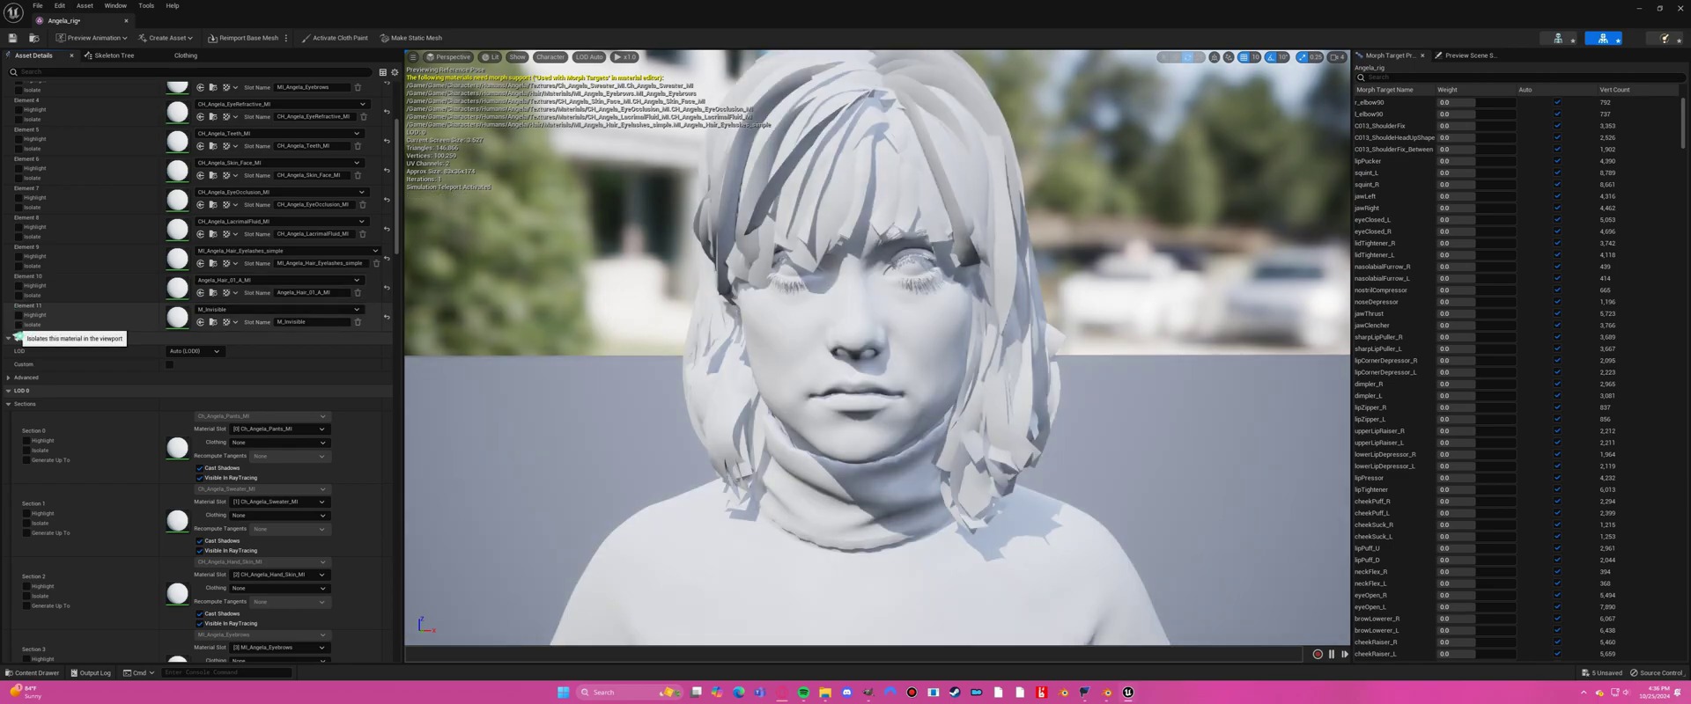
left_click_drag(393, 254, 389, 387)
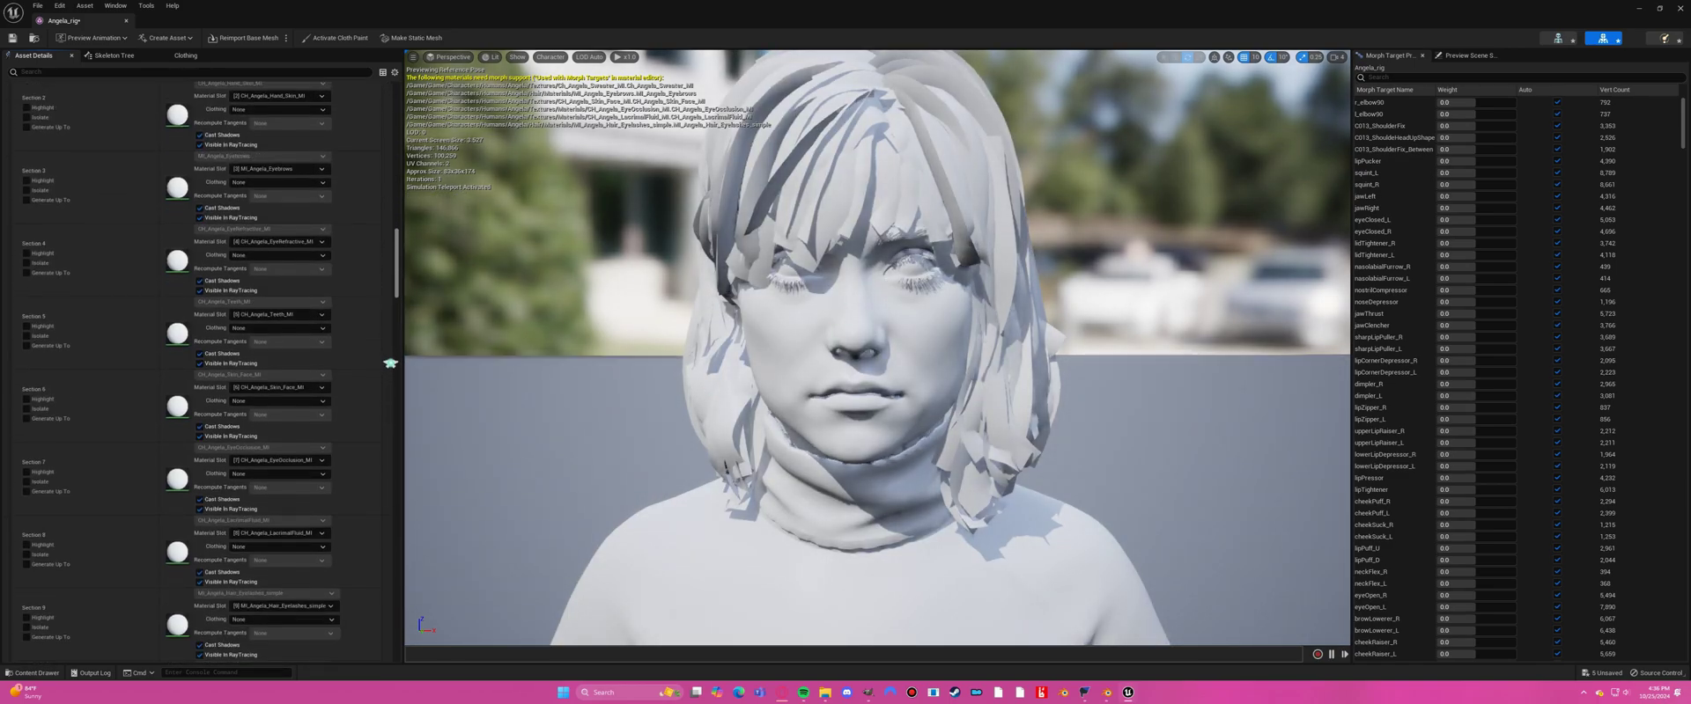
scroll(64, 493, "up", 5)
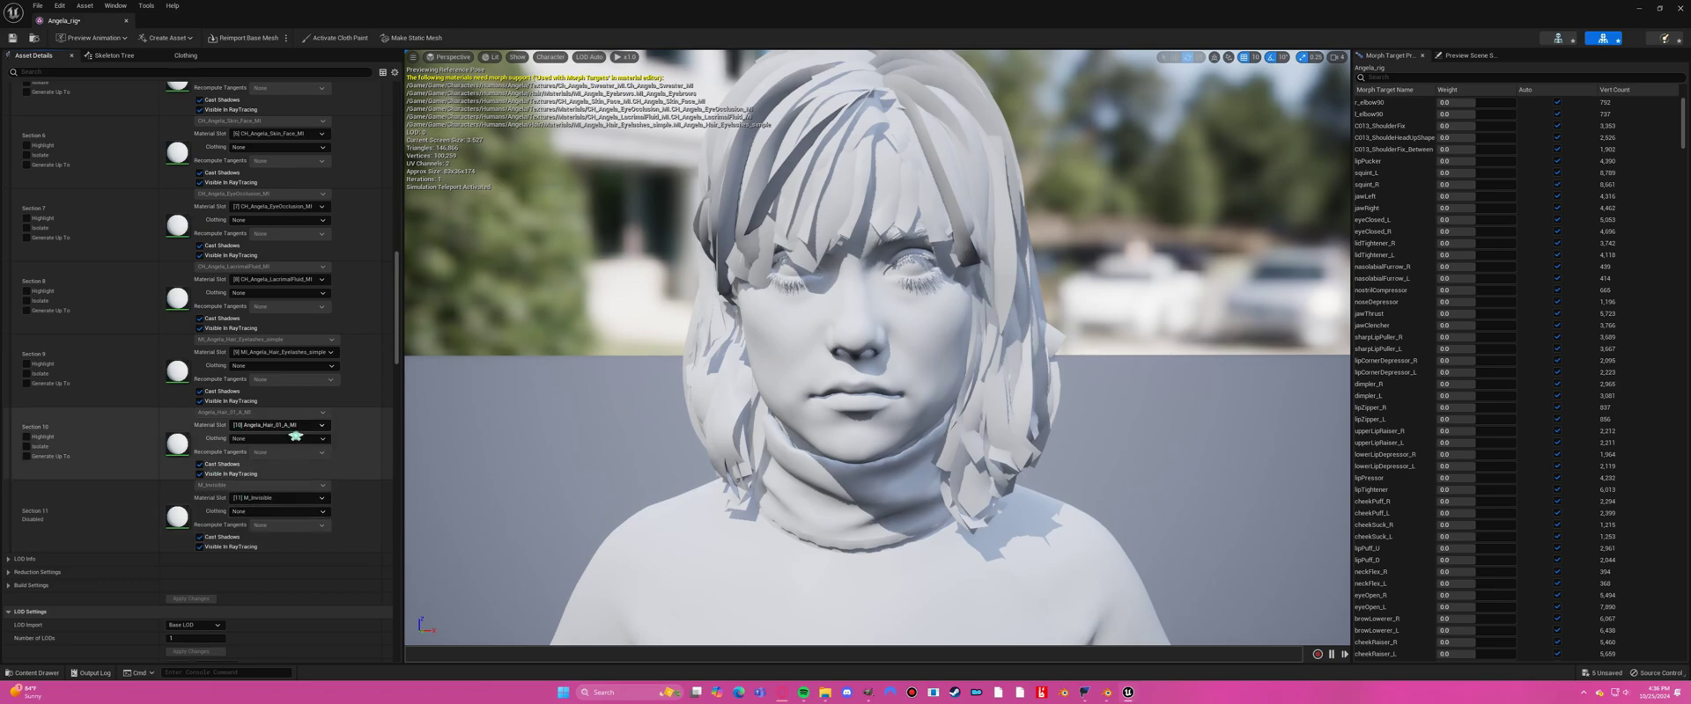
left_click(322, 439)
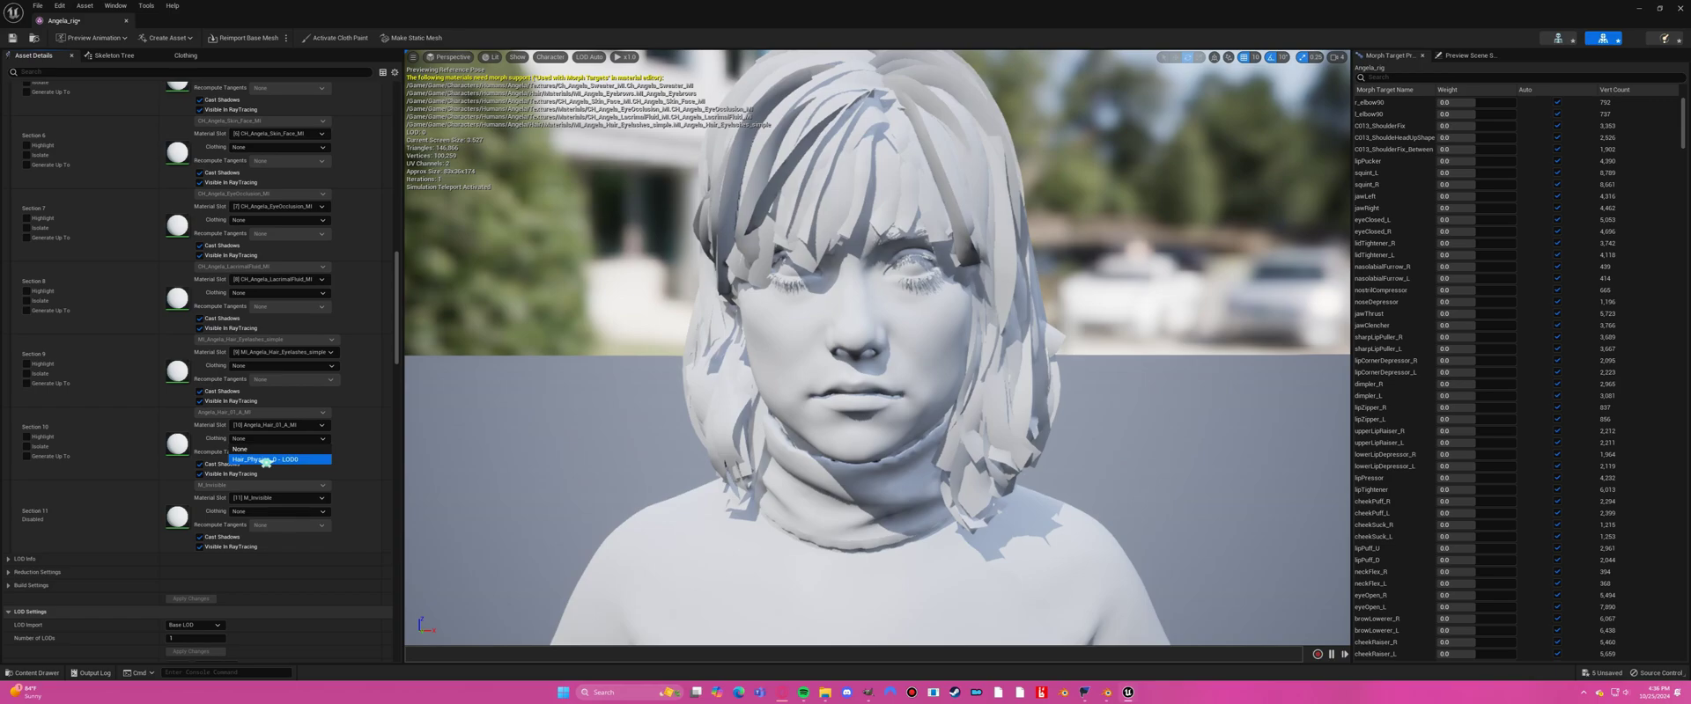
left_click(265, 460)
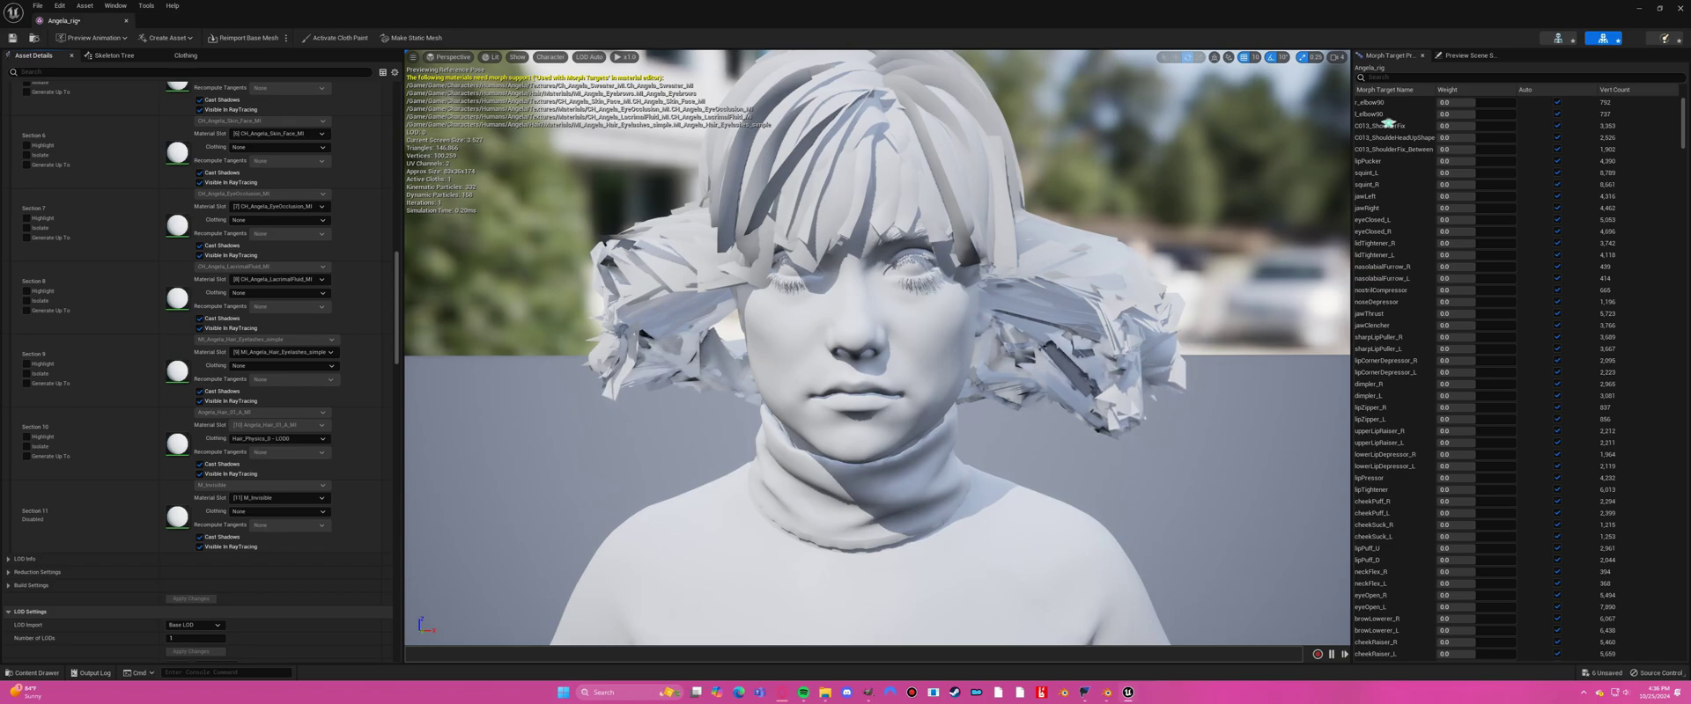
Open Angela_rig's physics asset and examine the collision bodies around the head and hair from front and back.
left_click(1665, 39)
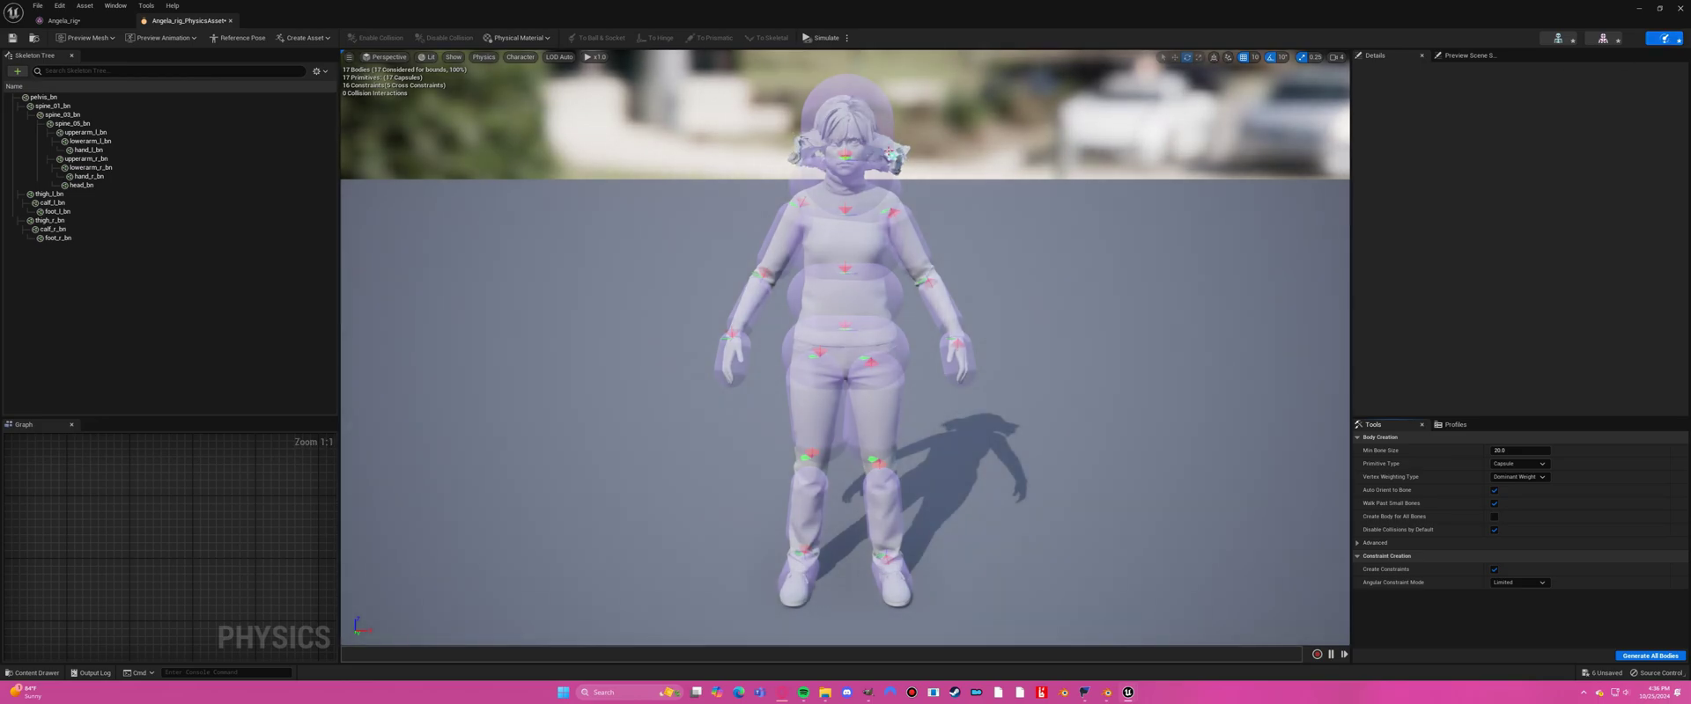
scroll(990, 257, "up", 5)
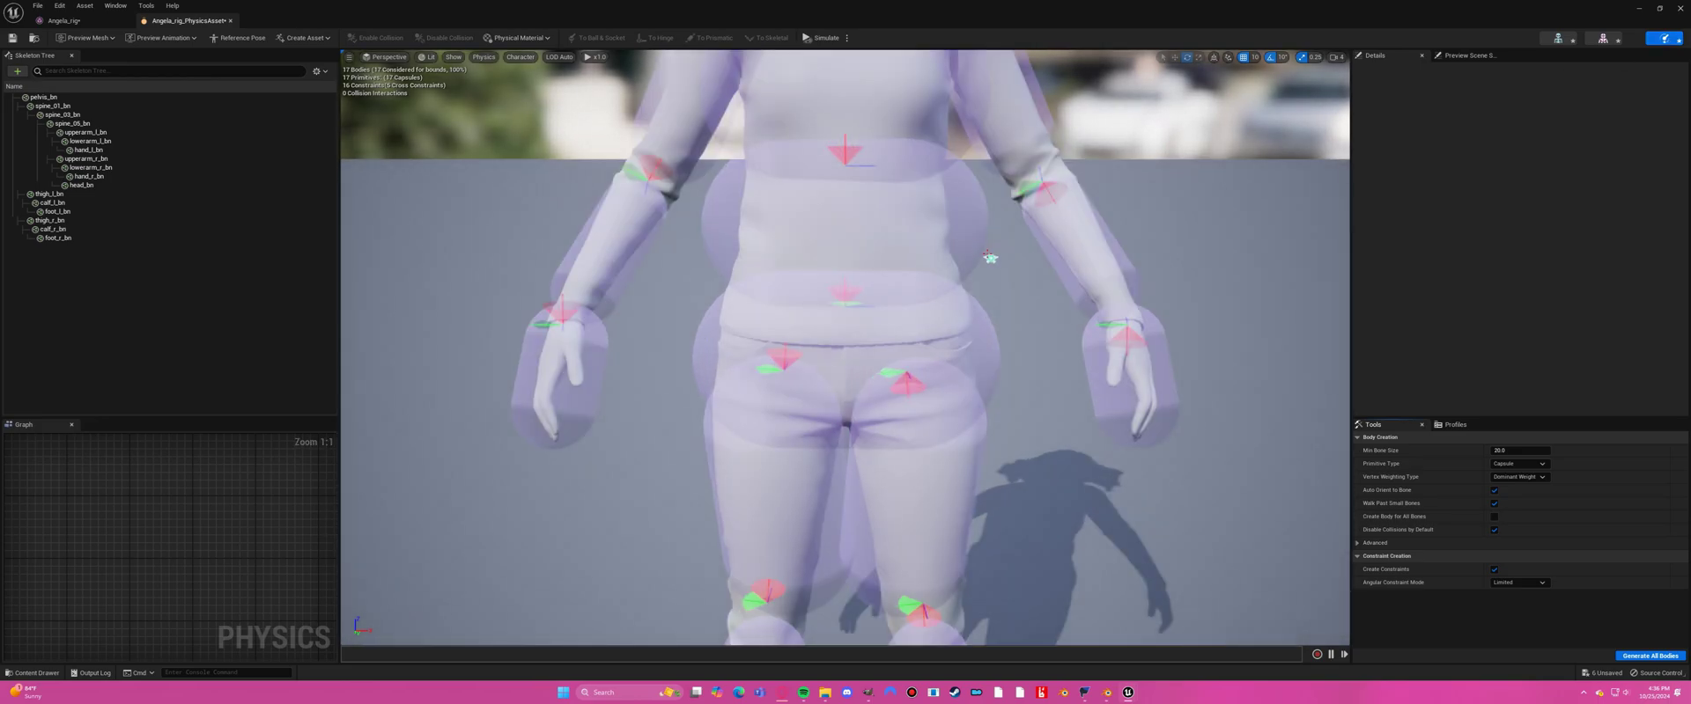
scroll(990, 257, "down", 3)
middle_click_drag(990, 258, 1003, 308)
scroll(1004, 309, "up", 8)
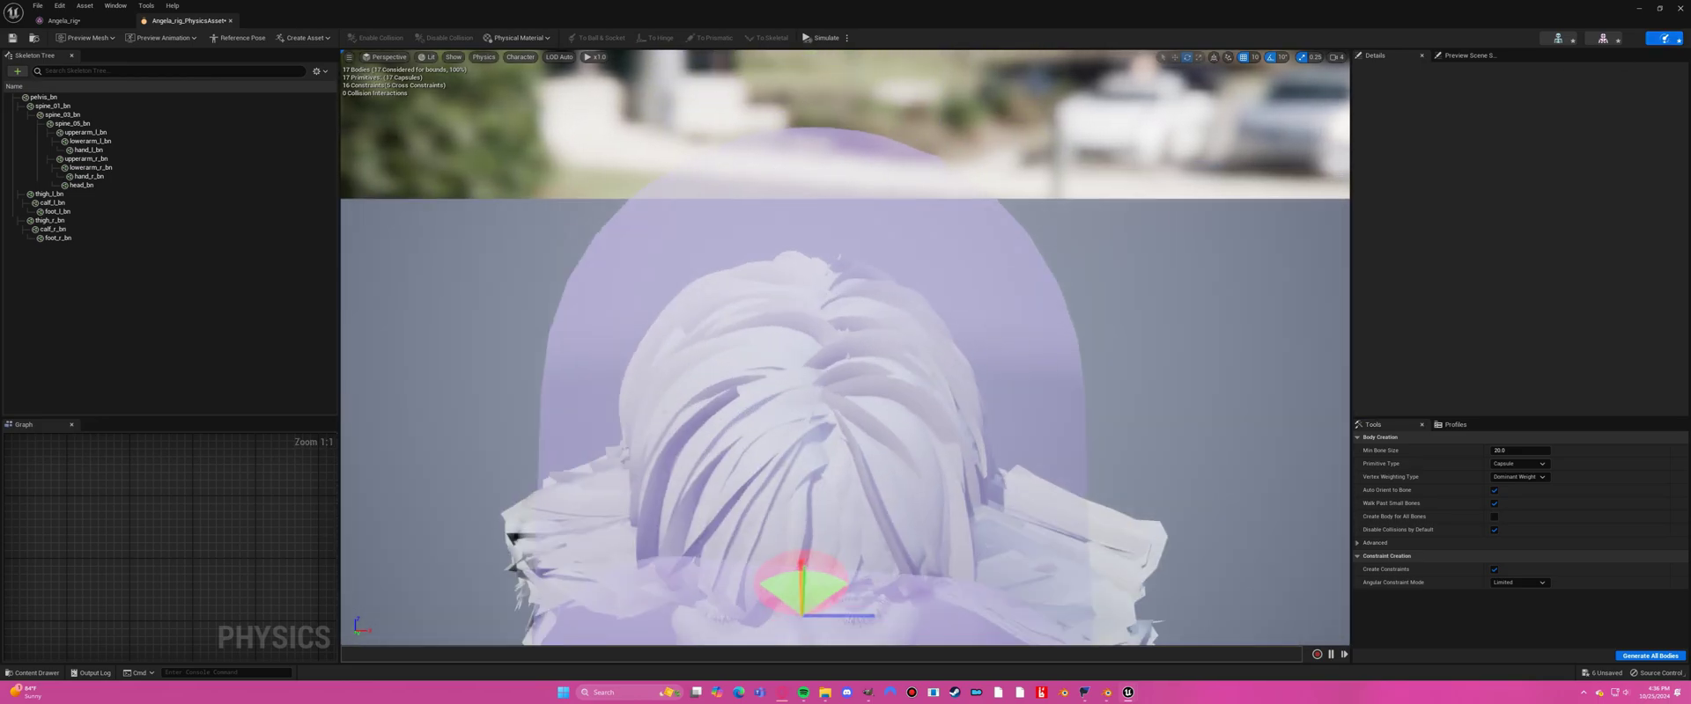
scroll(1004, 308, "down", 4)
scroll(1004, 309, "up", 5)
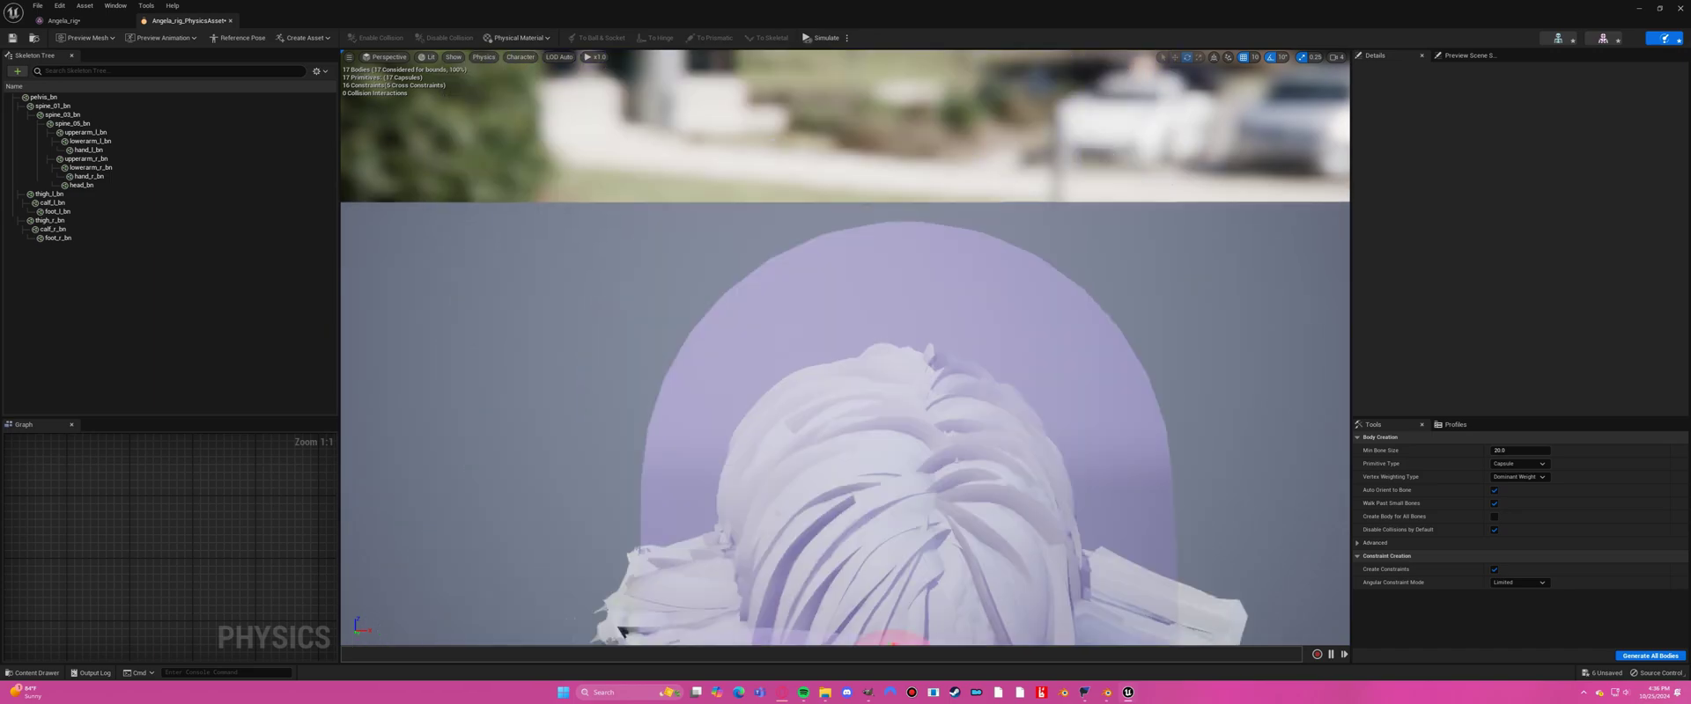
scroll(621, 631, "down", 4)
scroll(567, 170, "up", 4)
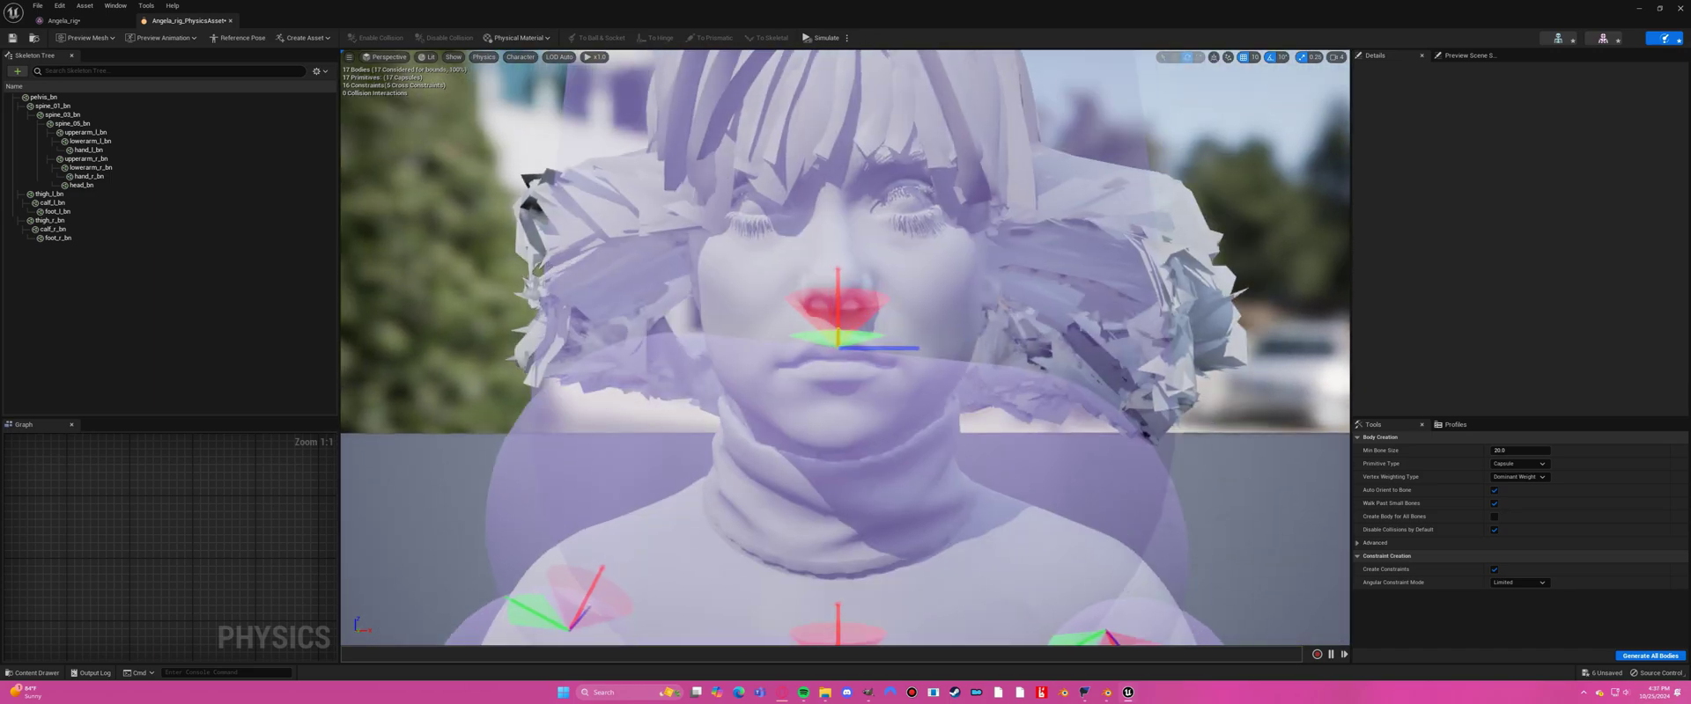
scroll(1286, 436, "down", 3)
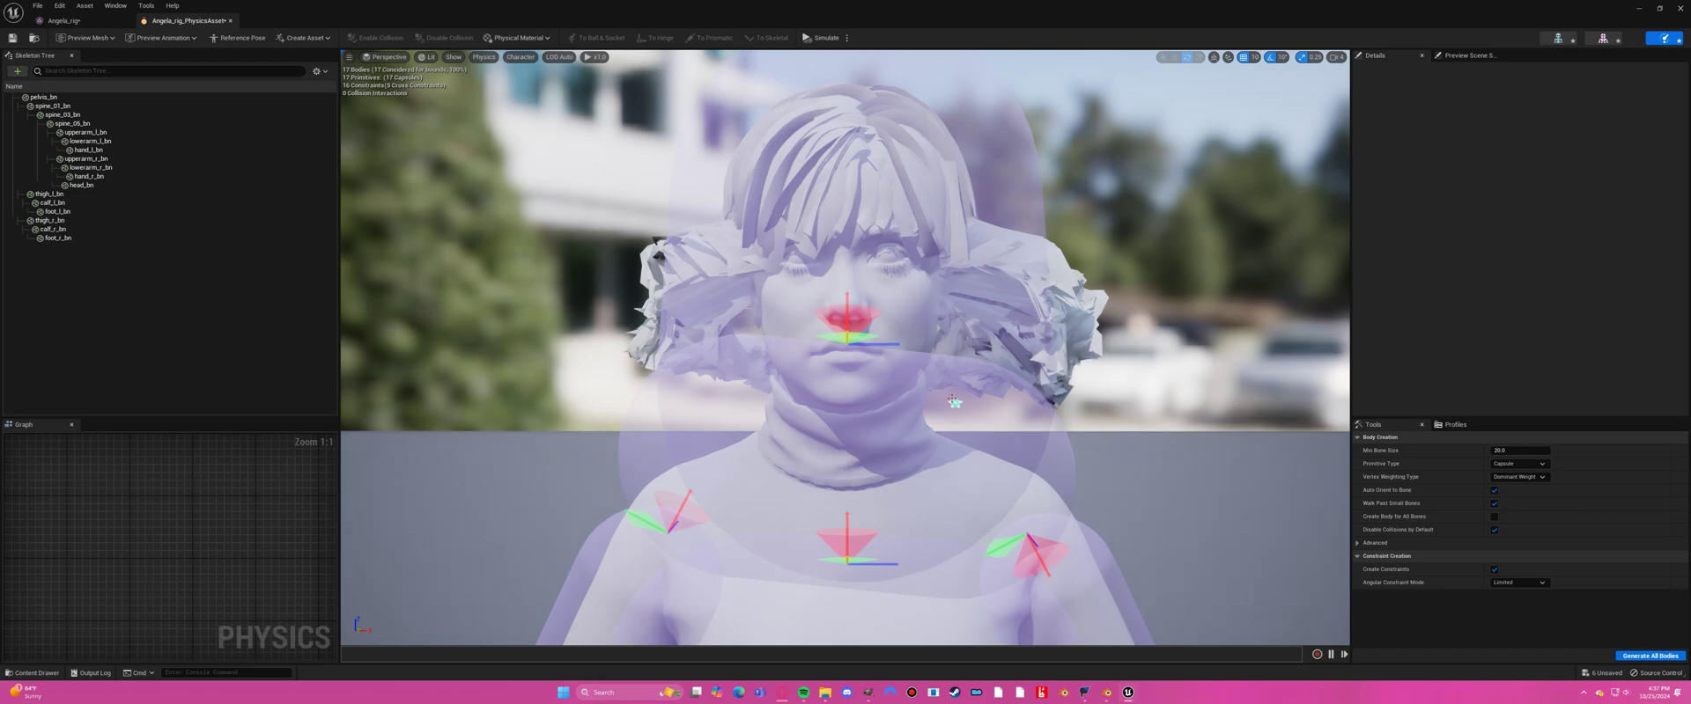
Scale down the spine_05_bn and head_bn collision bodies so they fit inside the upper body and face.
left_click(1057, 487)
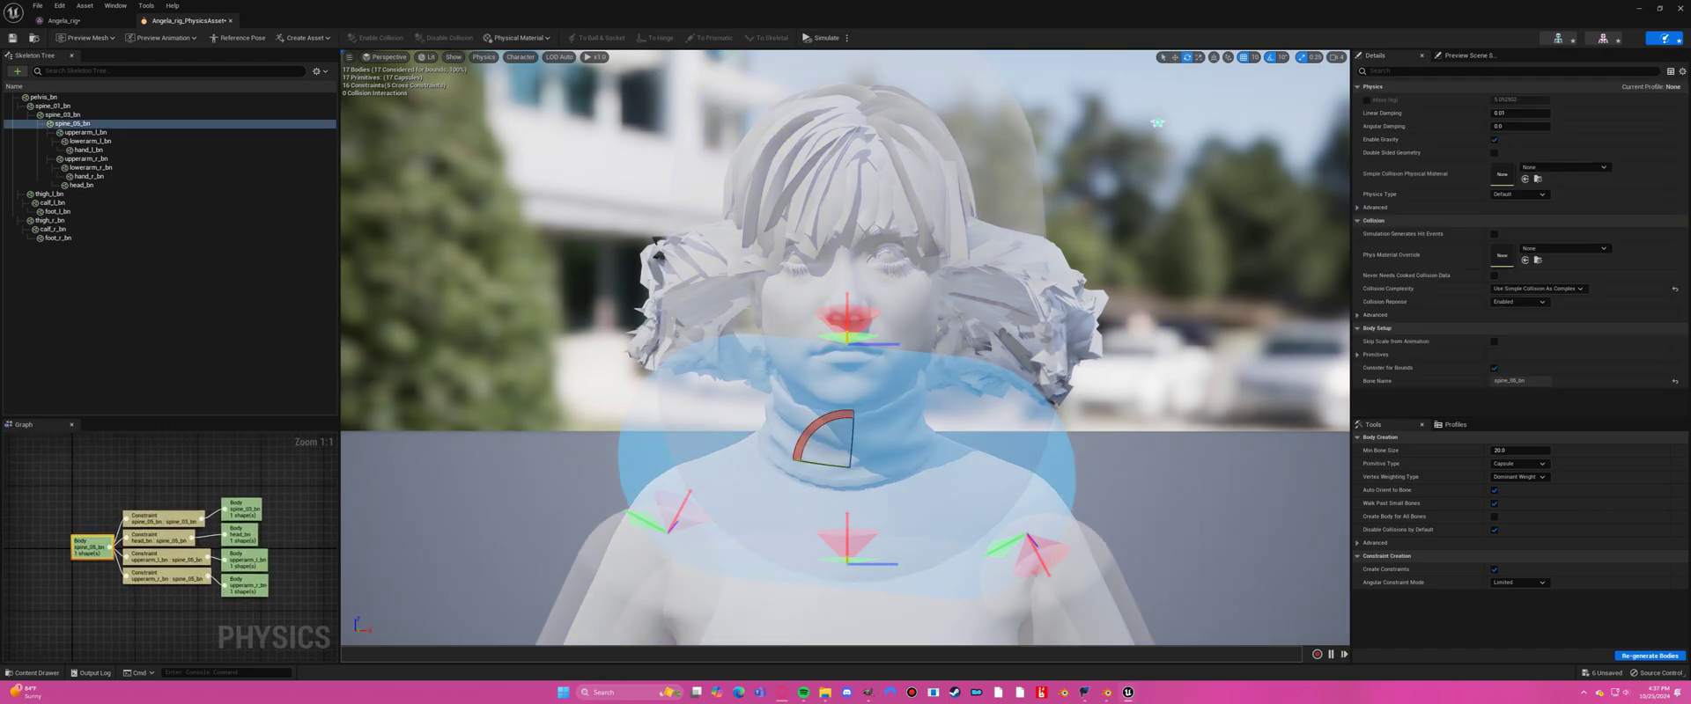
left_click(1198, 57)
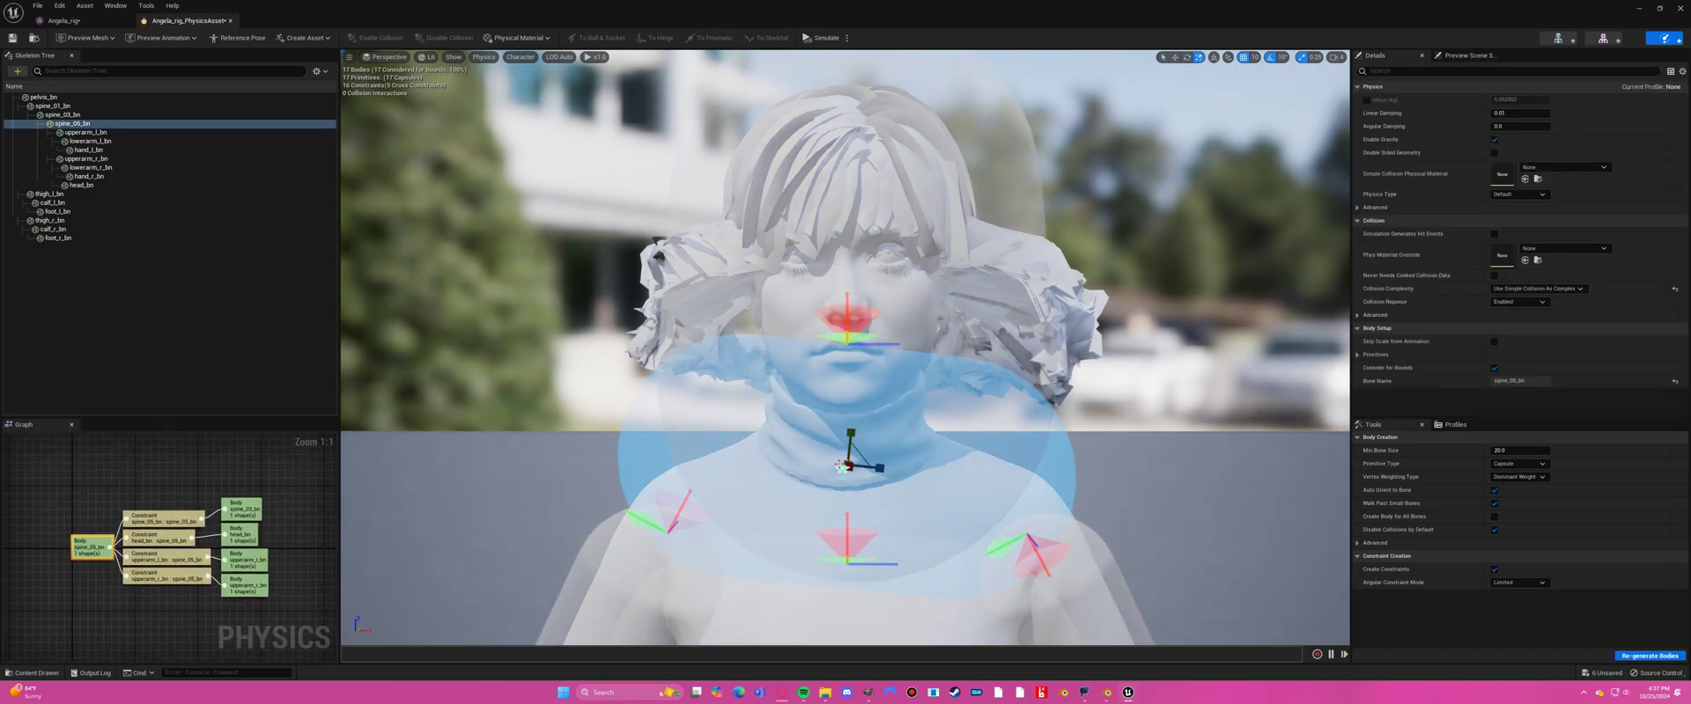
left_click_drag(848, 436, 828, 474)
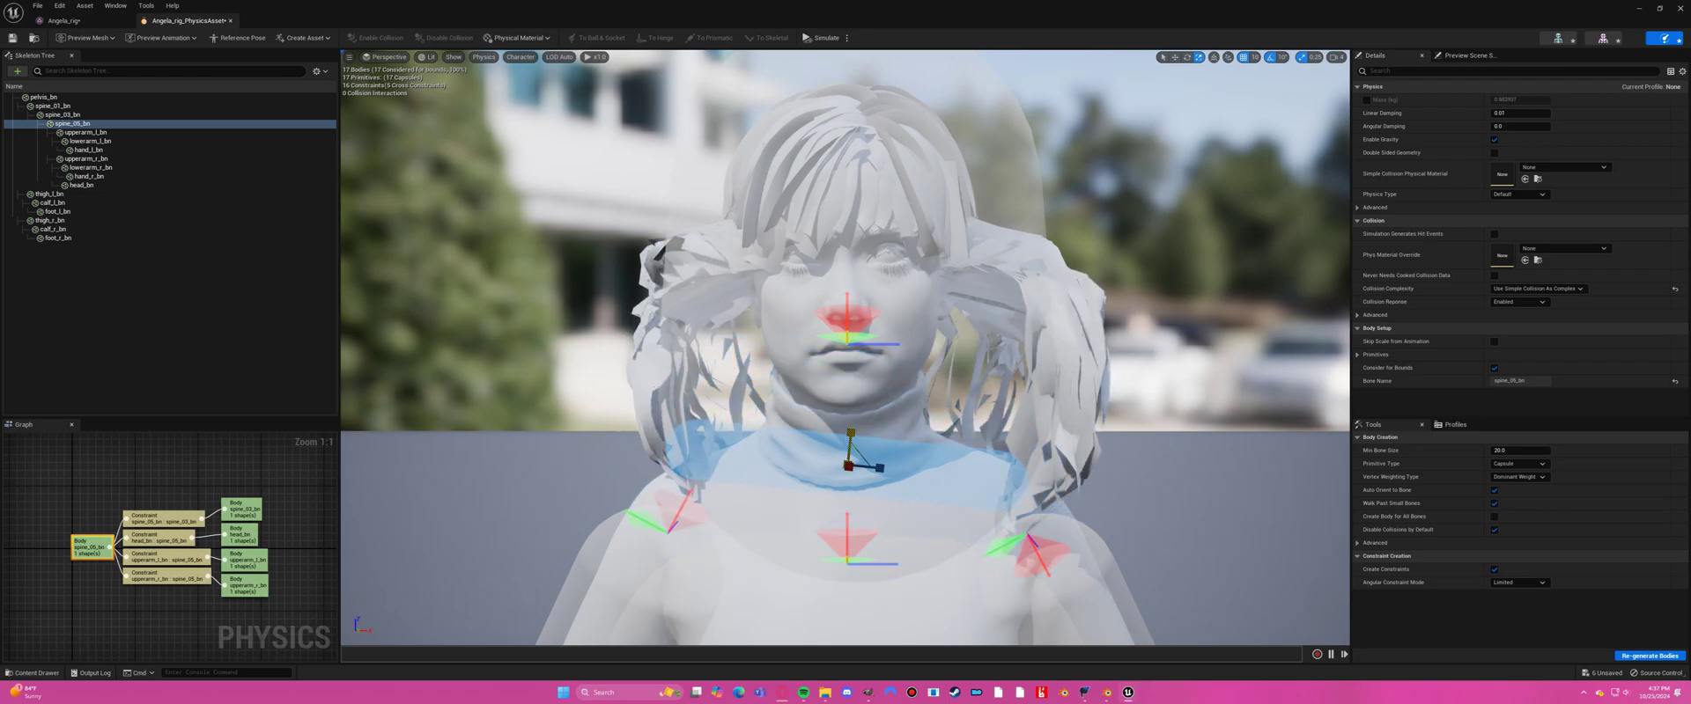
left_click(852, 282)
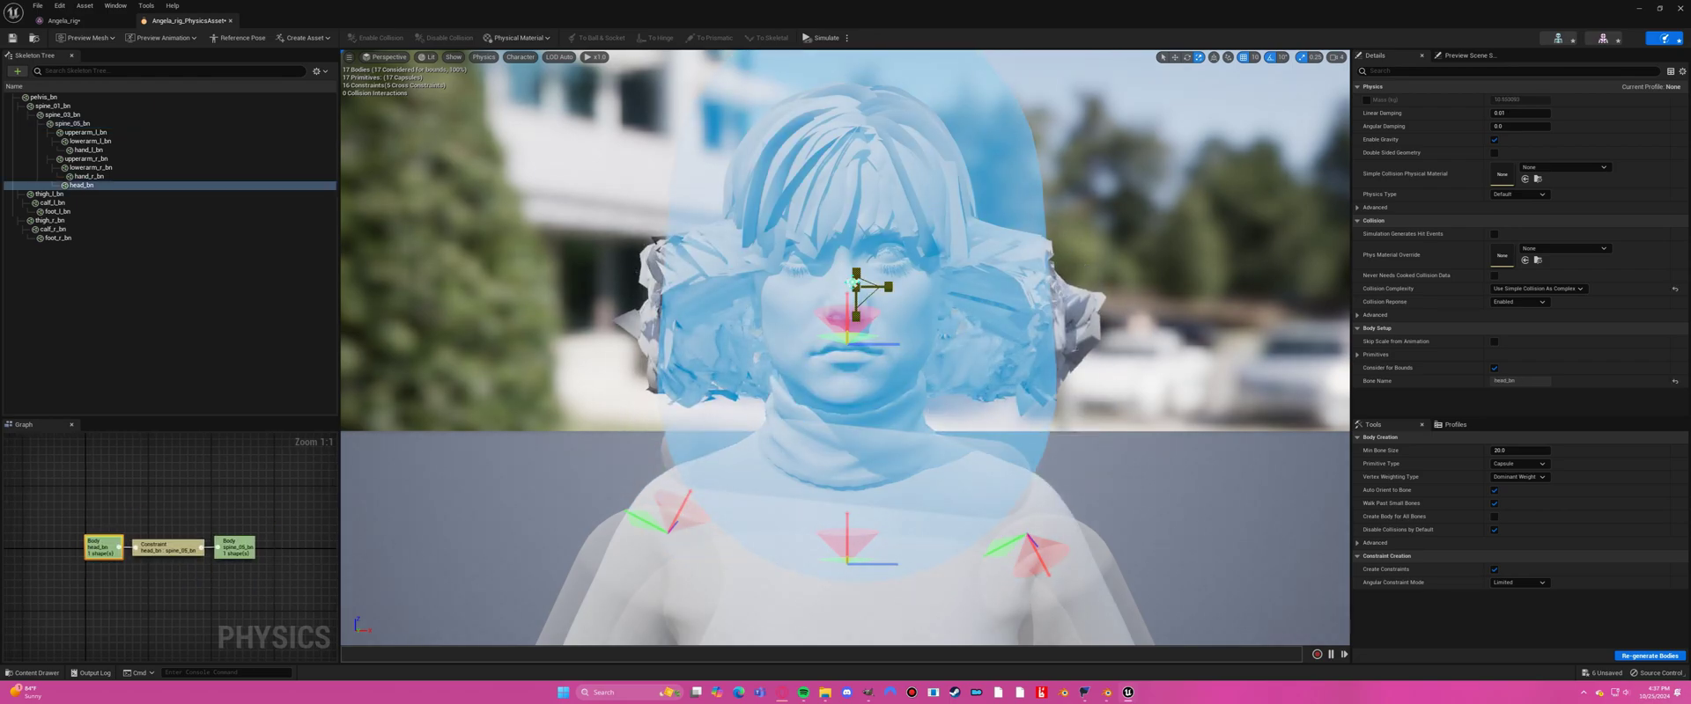
left_click_drag(855, 286, 837, 303)
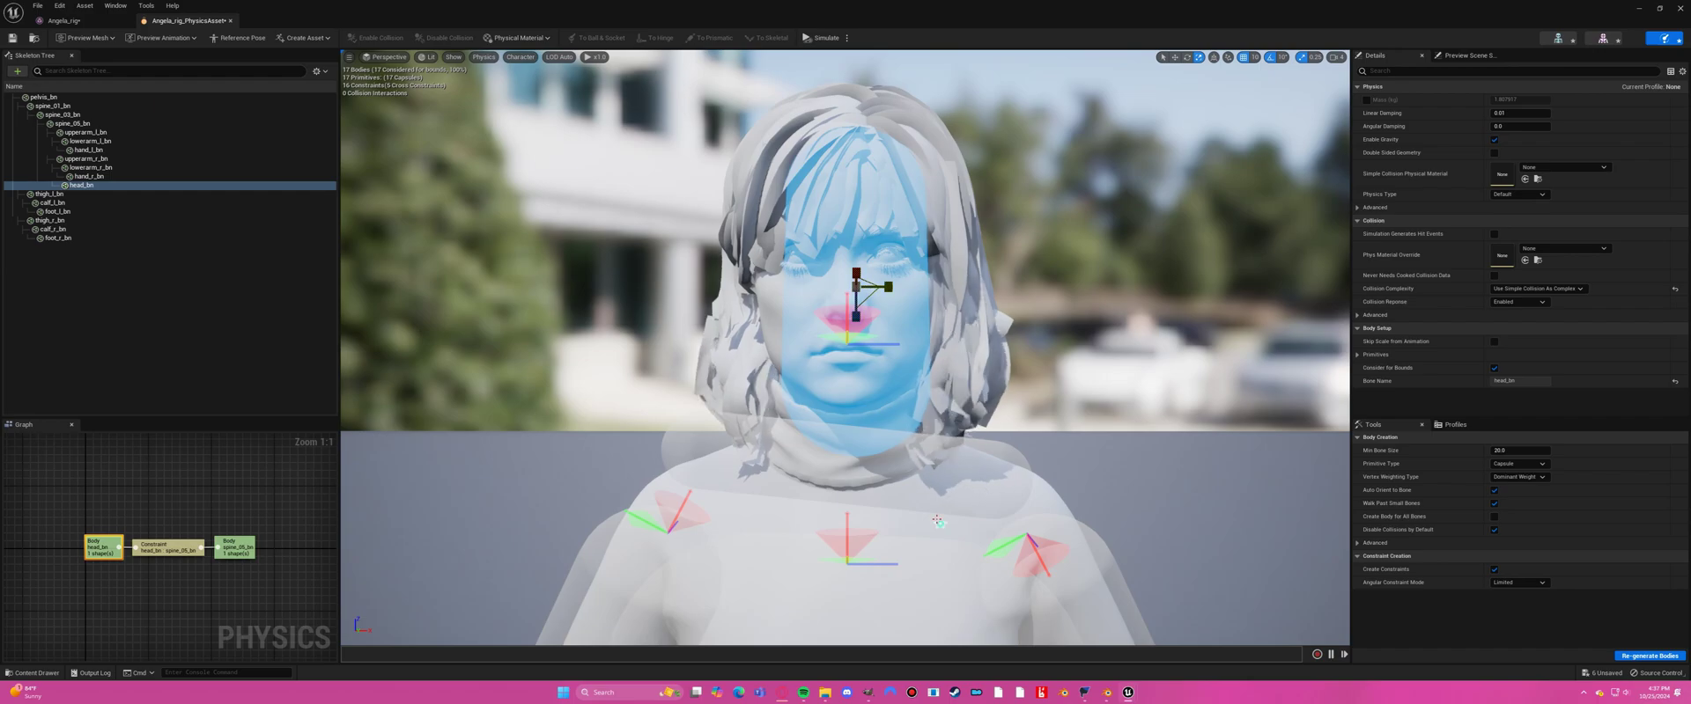
Fit the spine_05_bn collision body at the base of the neck, and save and close the physics asset.
left_click(849, 440)
left_click_drag(850, 435, 843, 520)
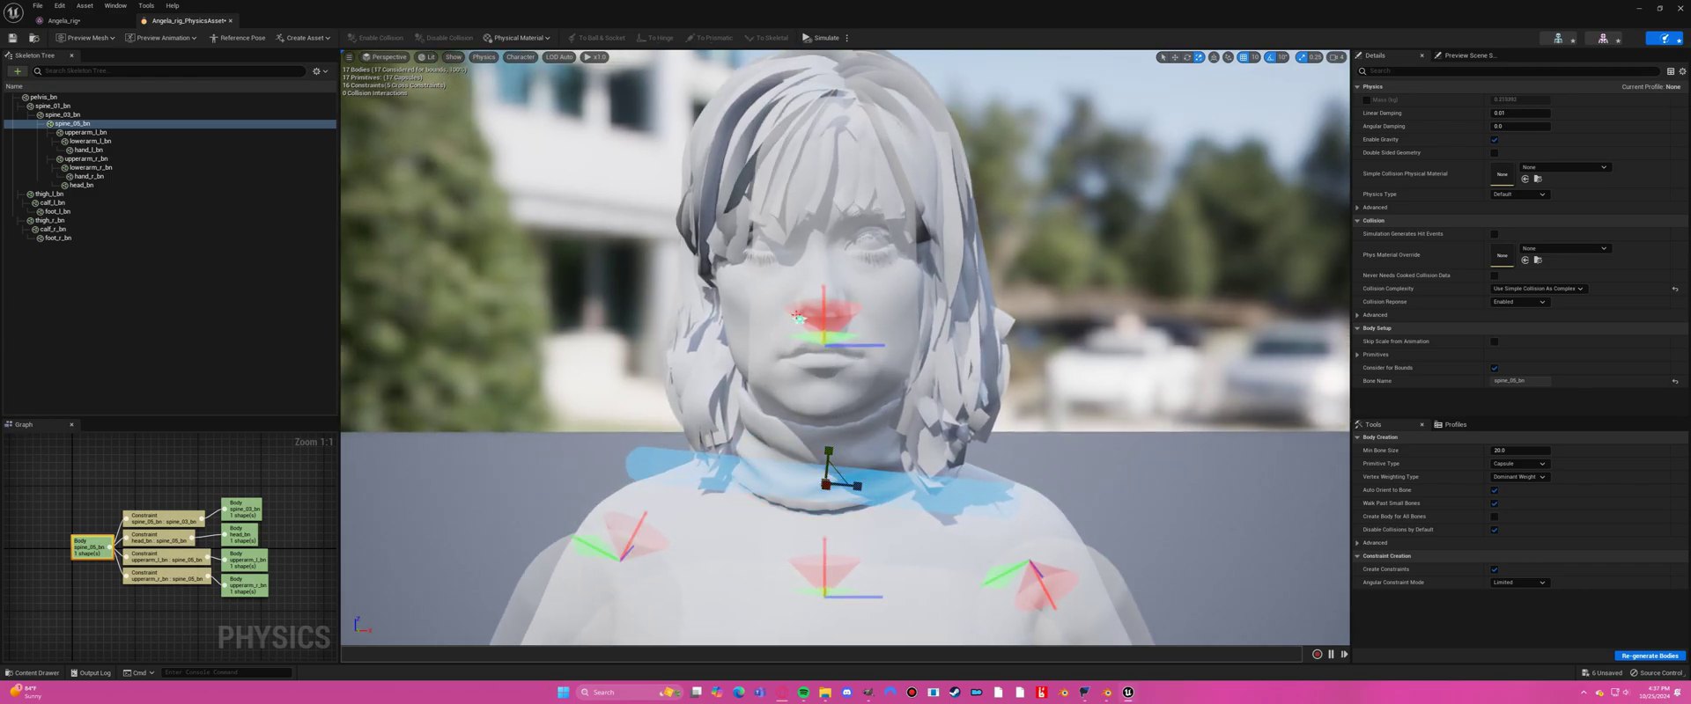
left_click(8, 42)
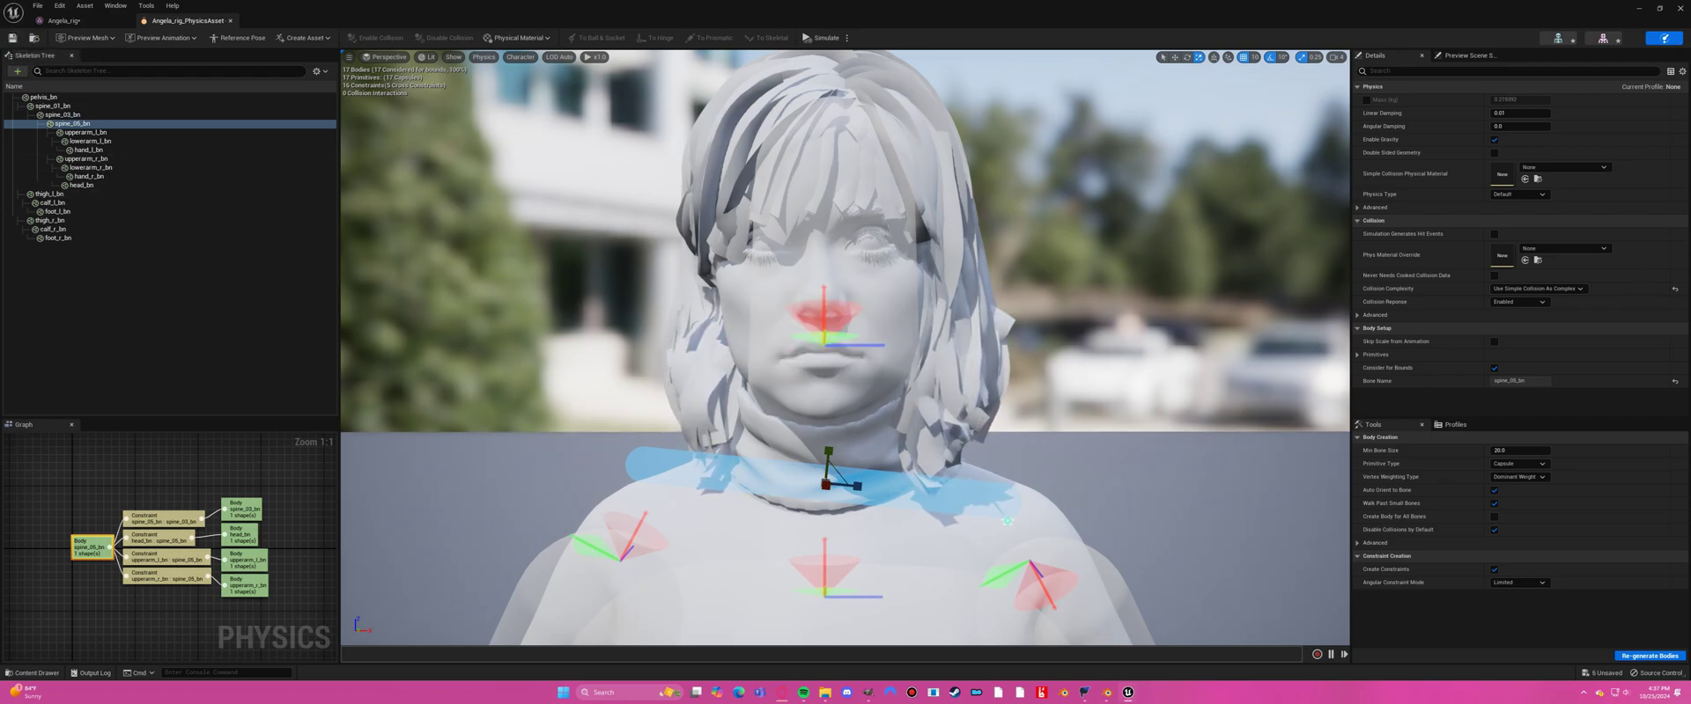
left_click(1679, 8)
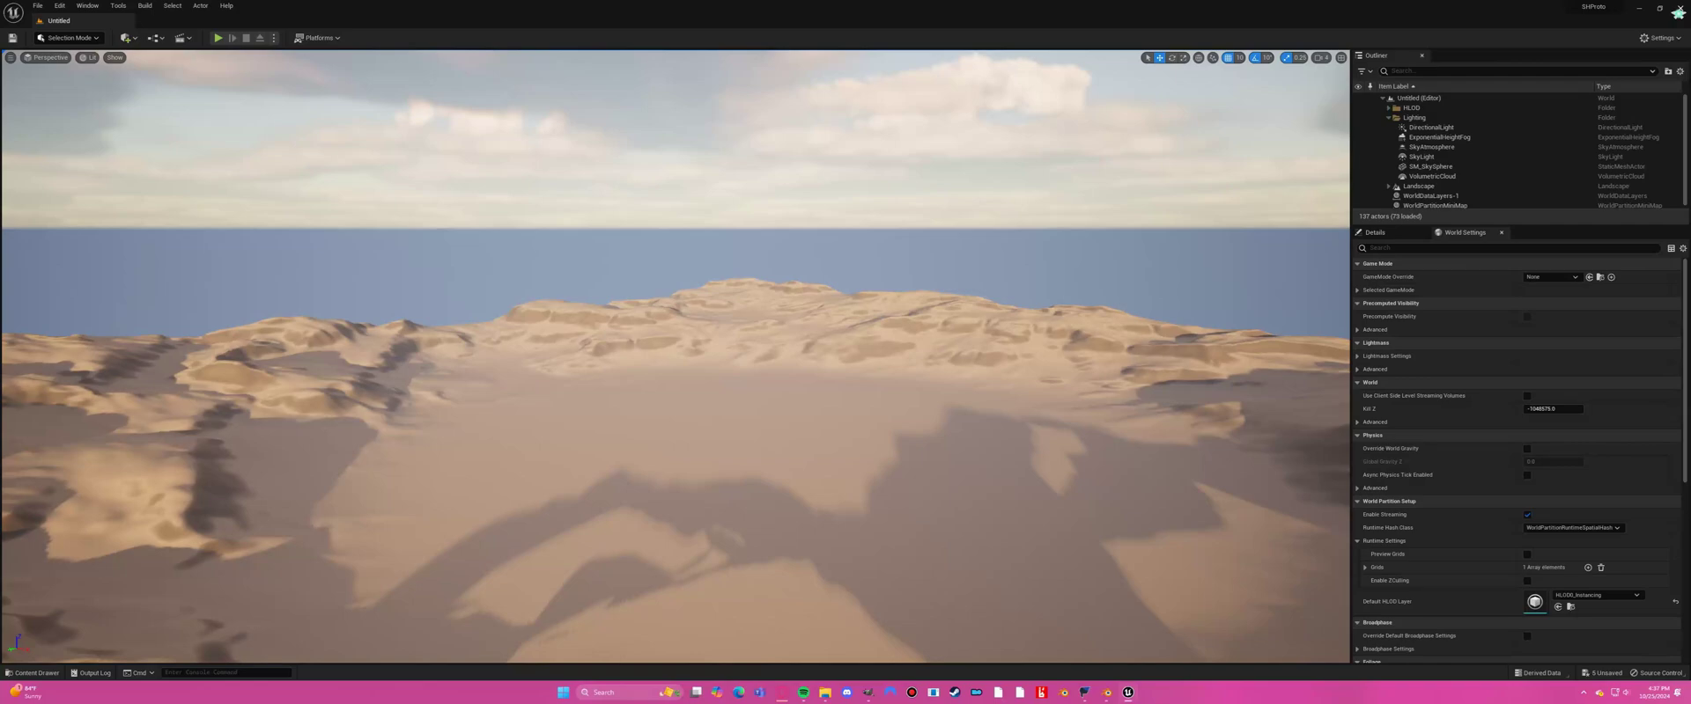
Assign the Angela_rig skeletal mesh in the Meshes folder to chunk 111.
left_click(49, 671)
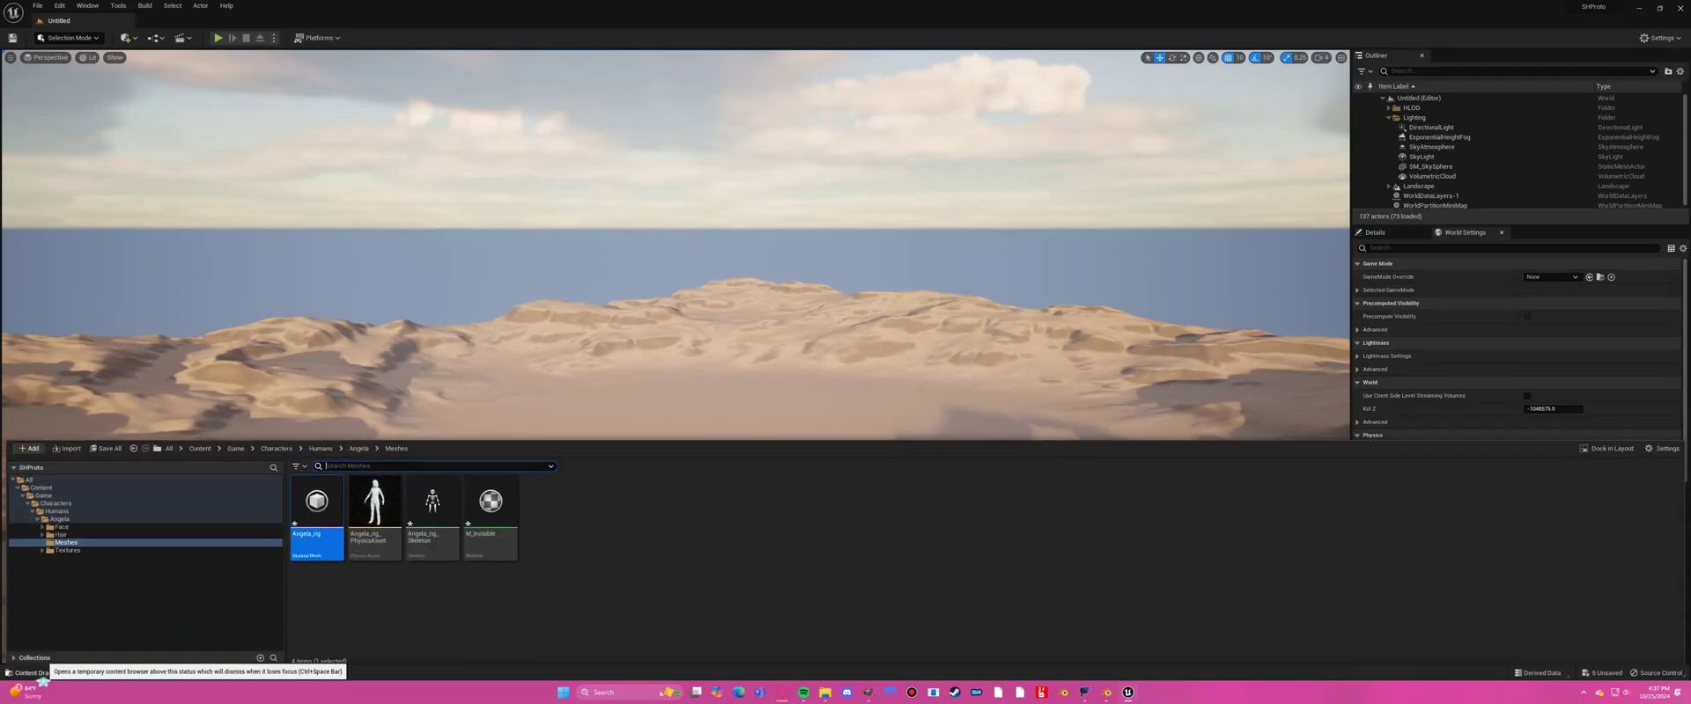
right_click(315, 515)
mouse_move(389, 369)
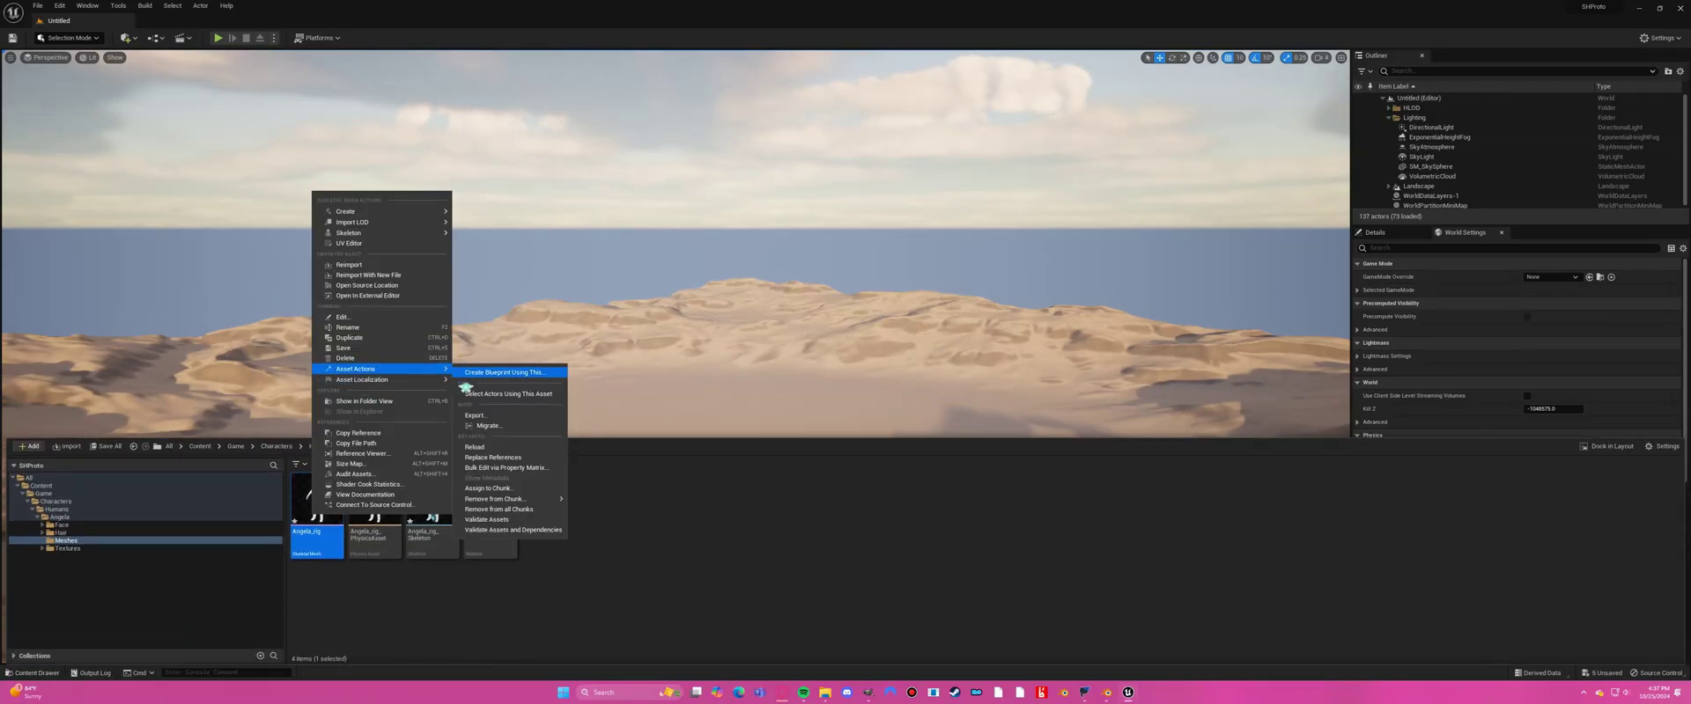
left_click(493, 490)
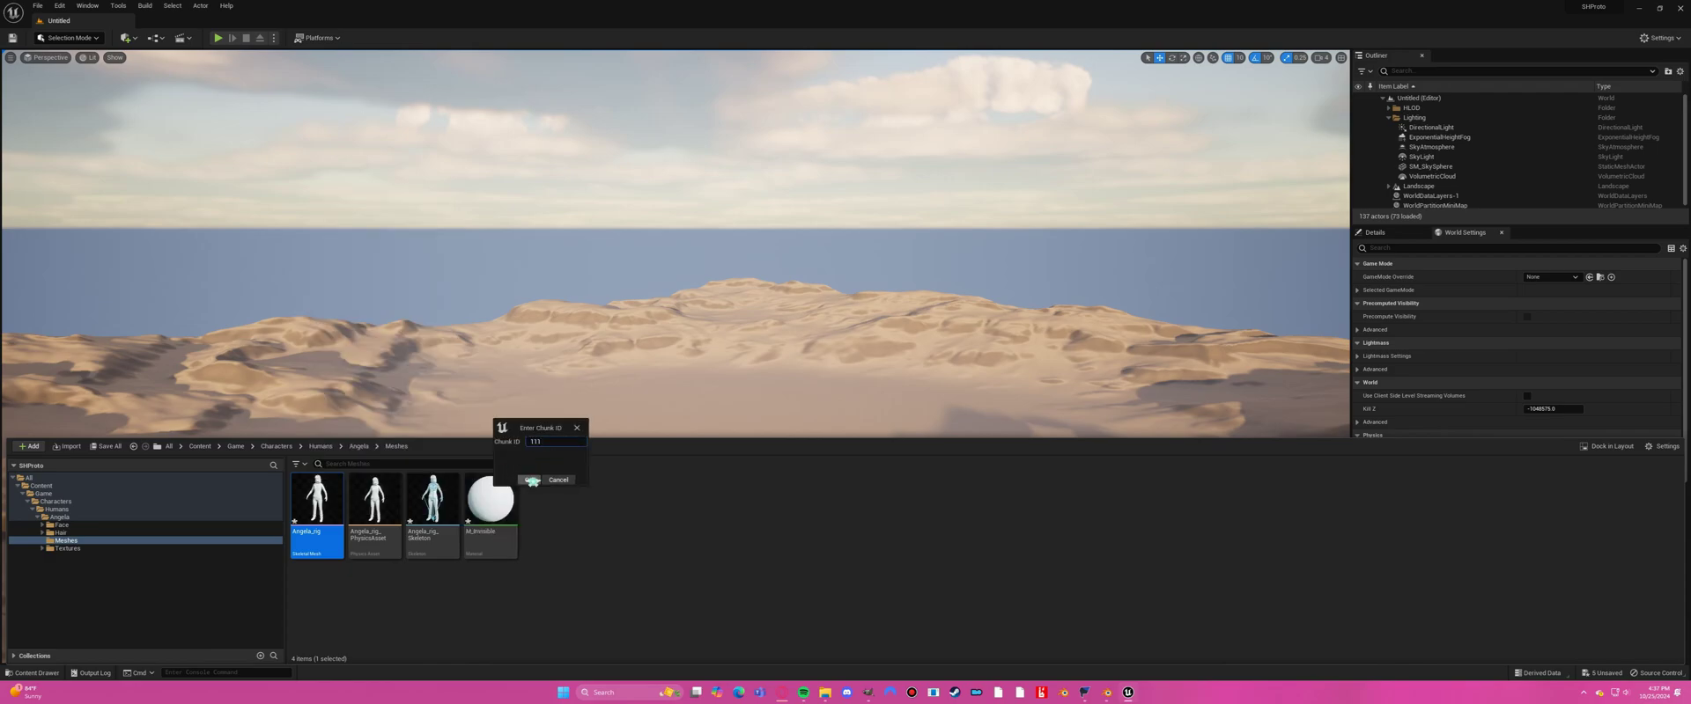
left_click(531, 480)
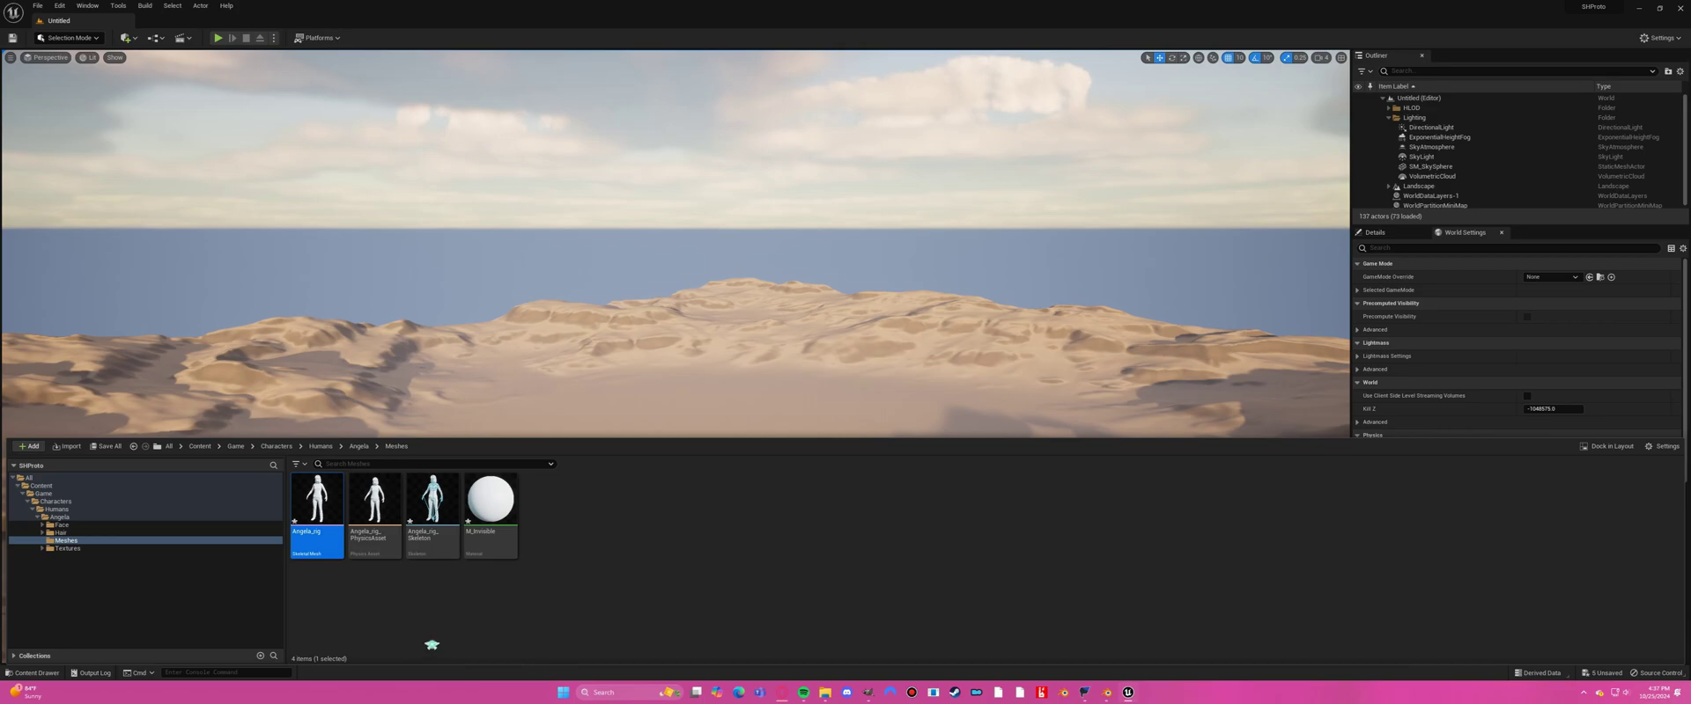
Assign the Angela_rig_PhysicsAsset to chunk 111.
left_click(373, 515)
right_click(374, 518)
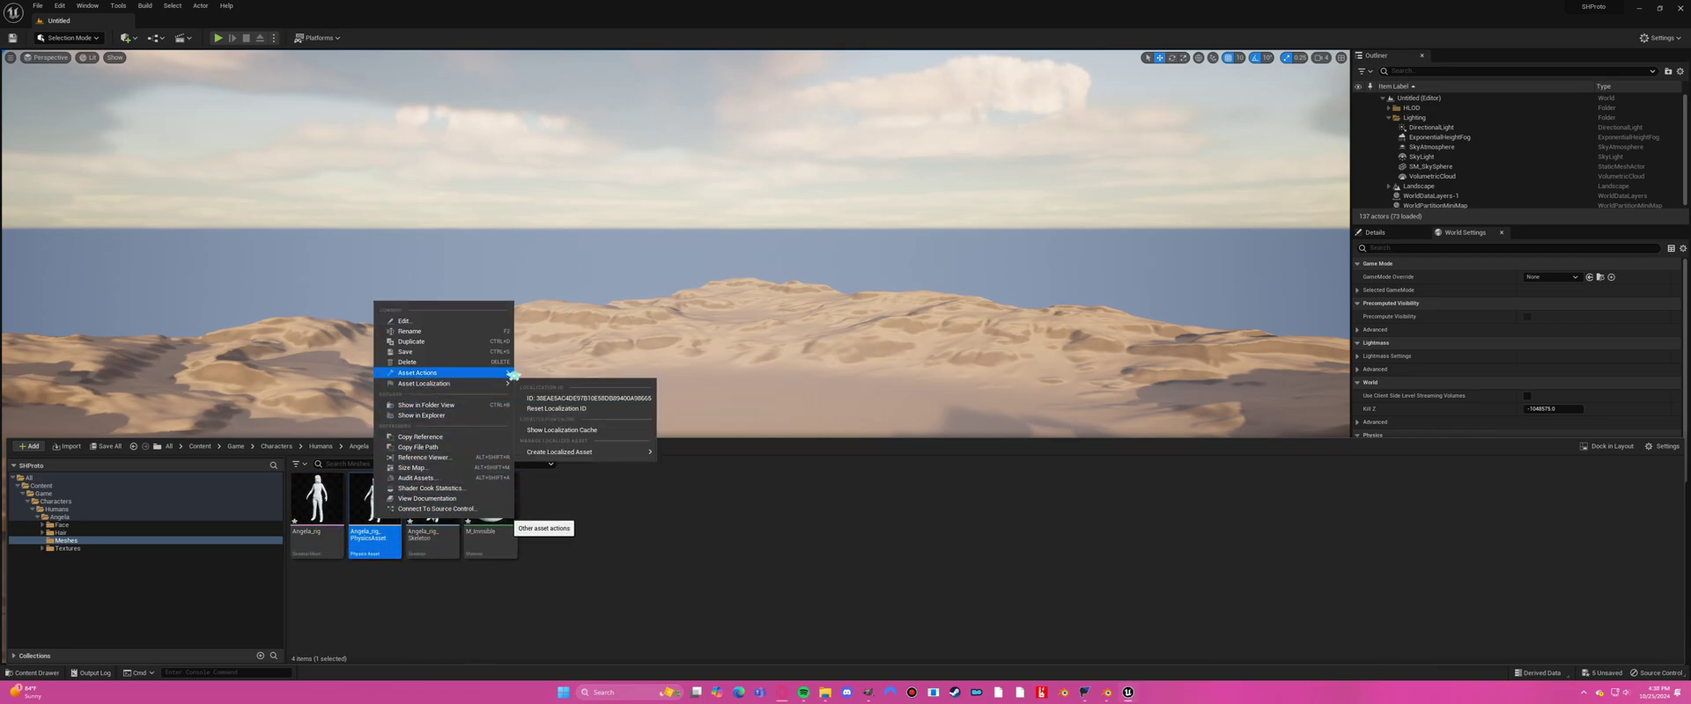
mouse_move(501, 376)
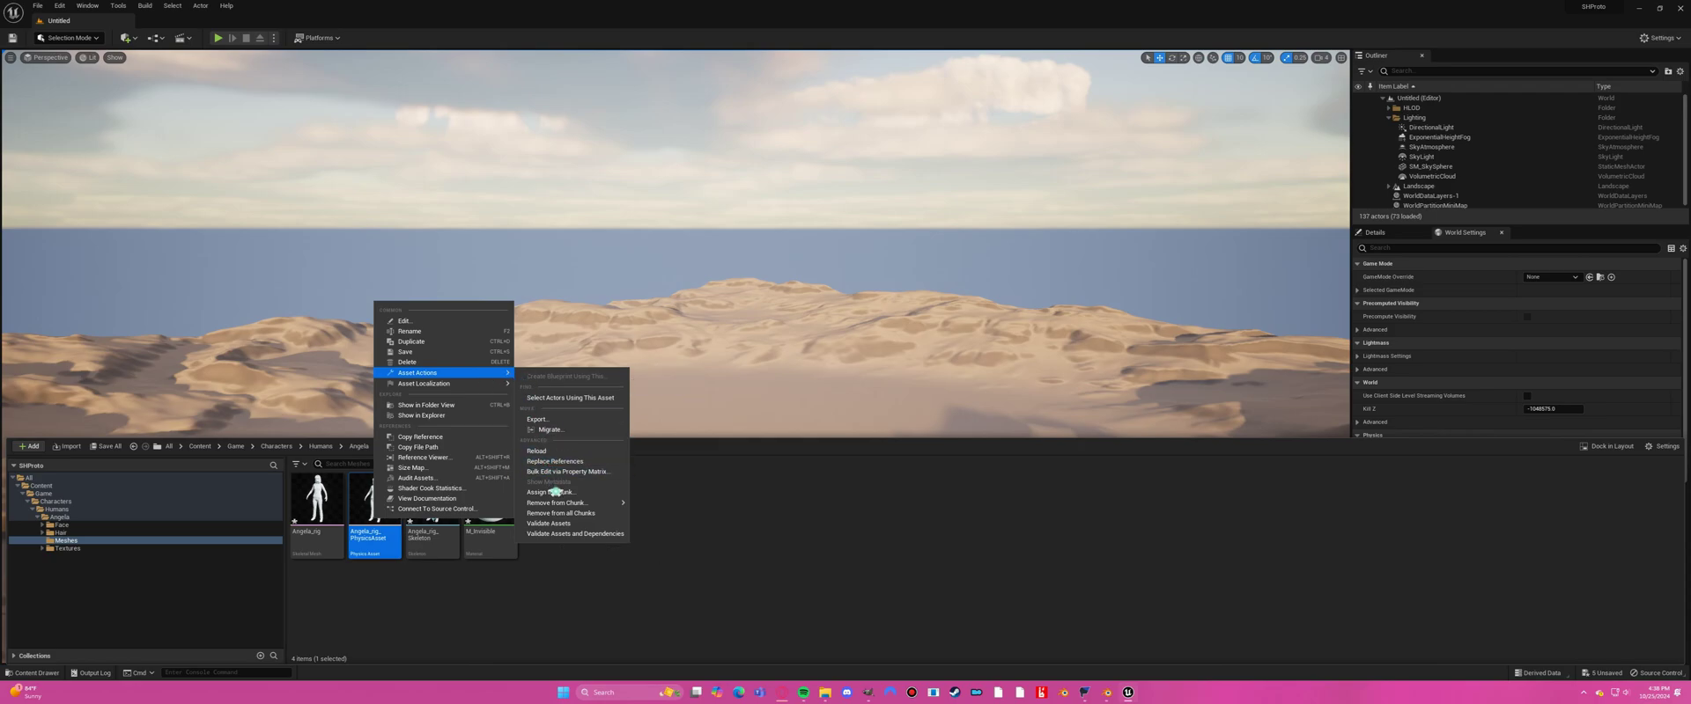
left_click(551, 492)
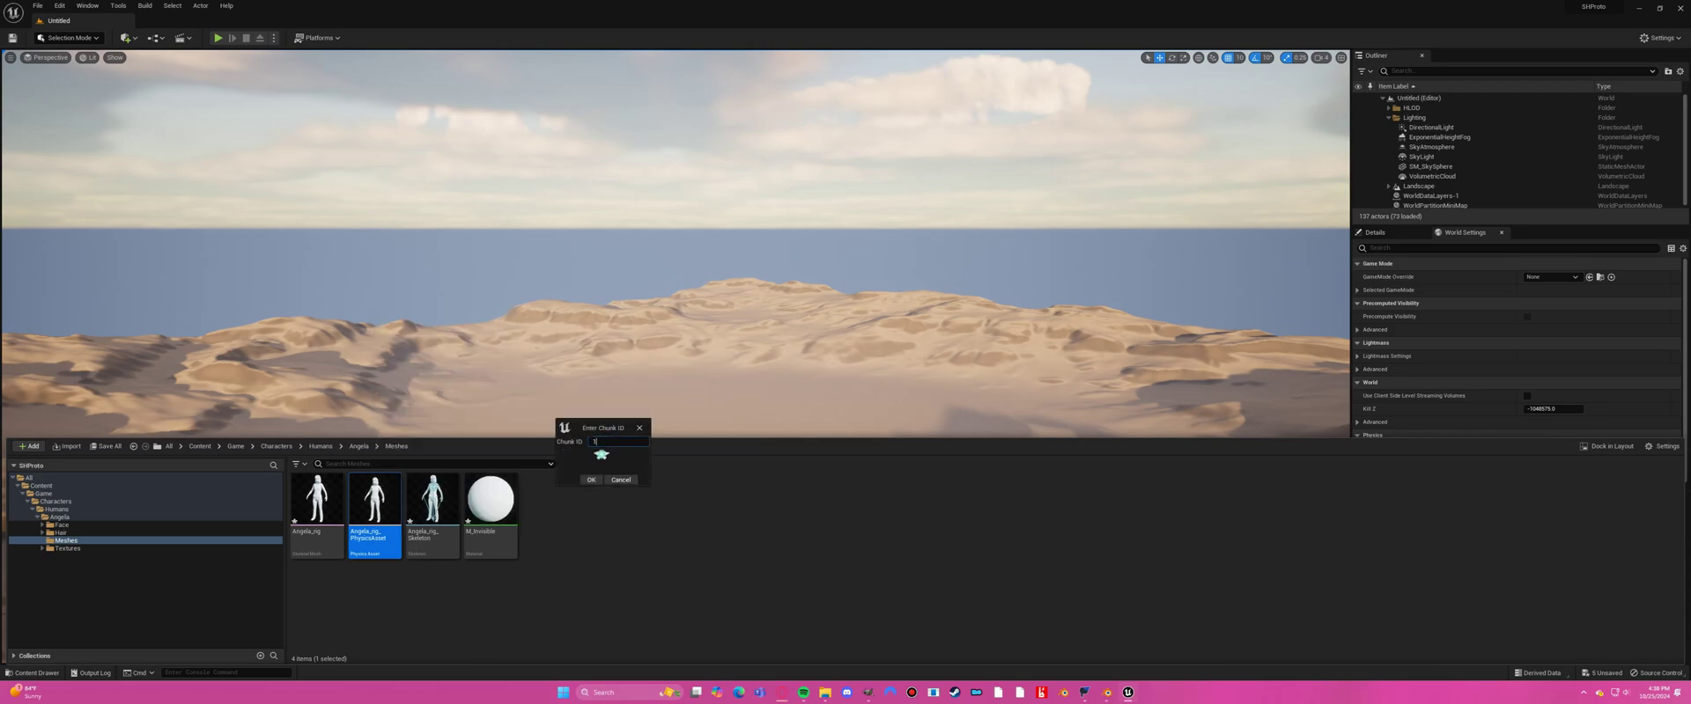
left_click(591, 481)
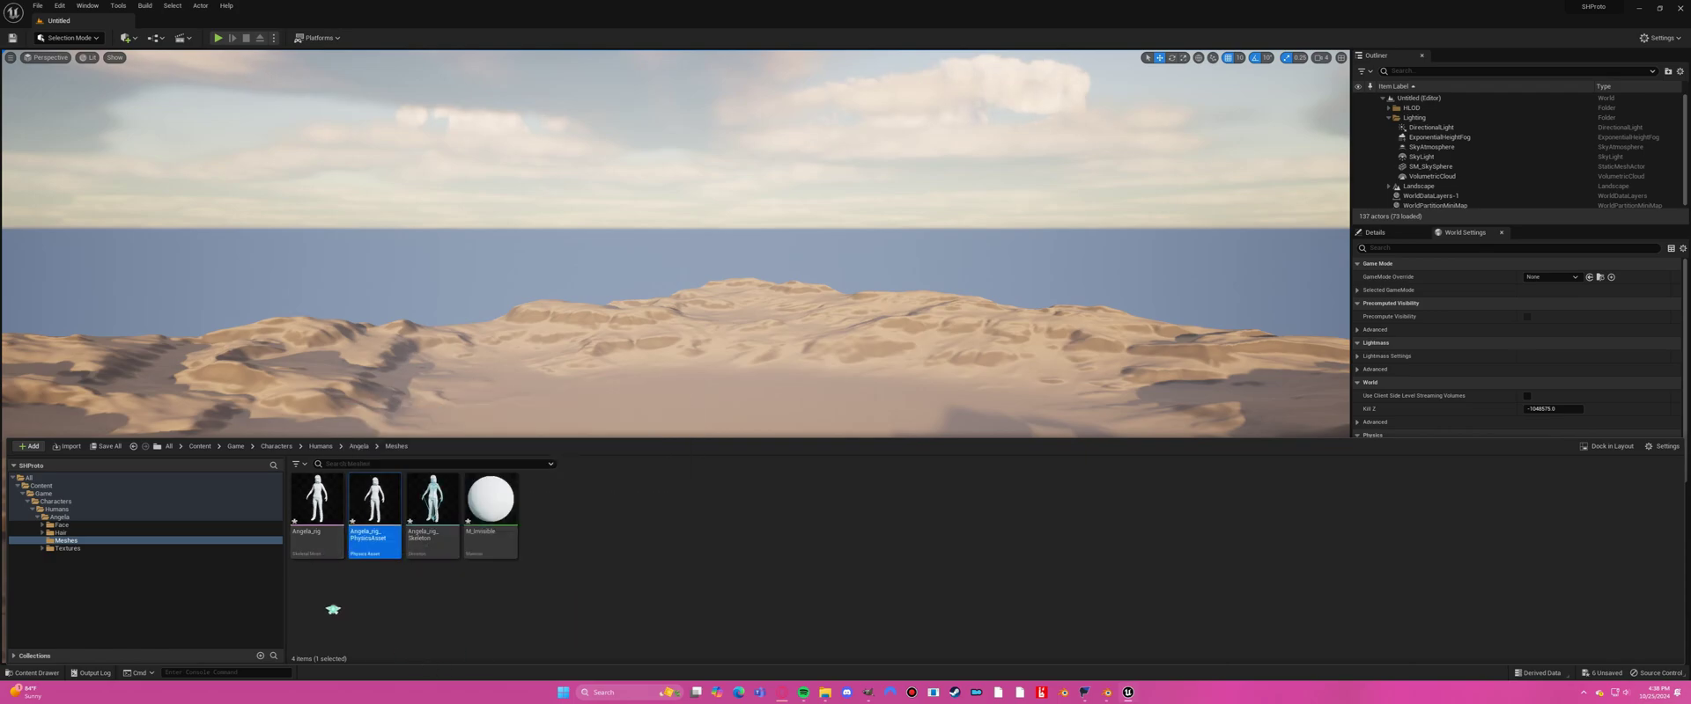
Assign the Ch_Angela_Skin_Face_TBR texture in the Textures folder to chunk 111.
left_click(68, 549)
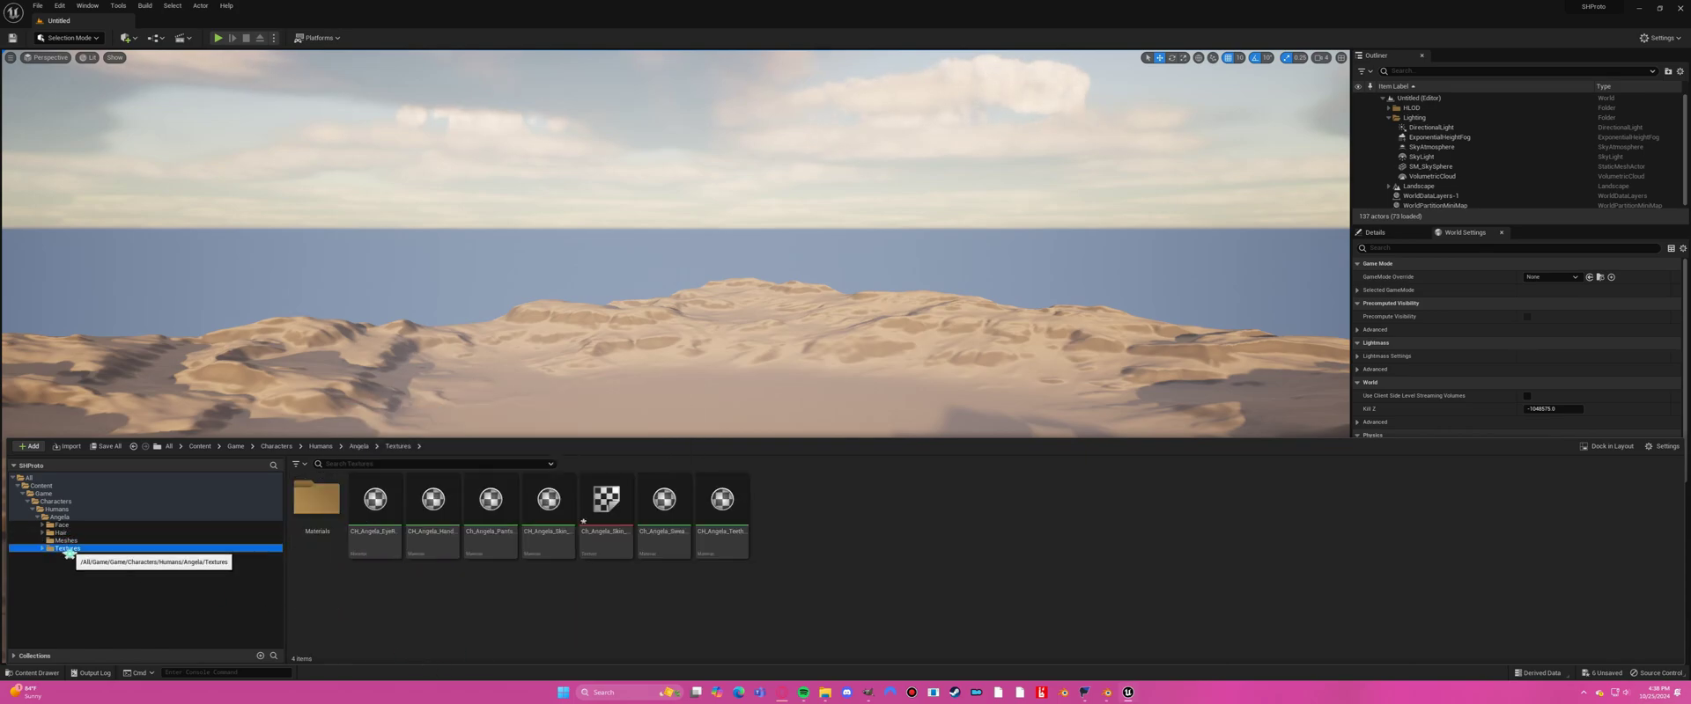
left_click(616, 508)
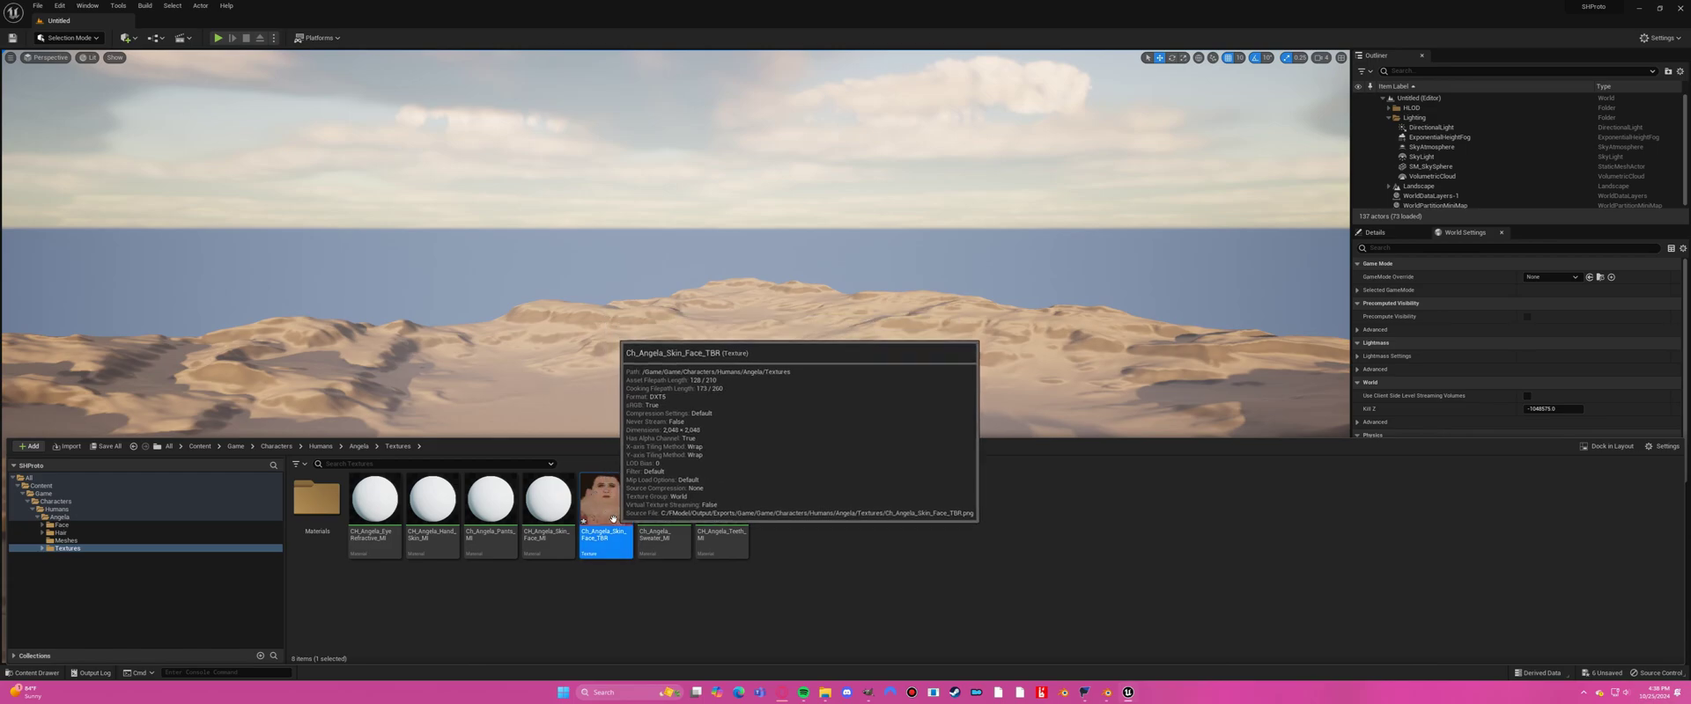
right_click(616, 511)
mouse_move(667, 388)
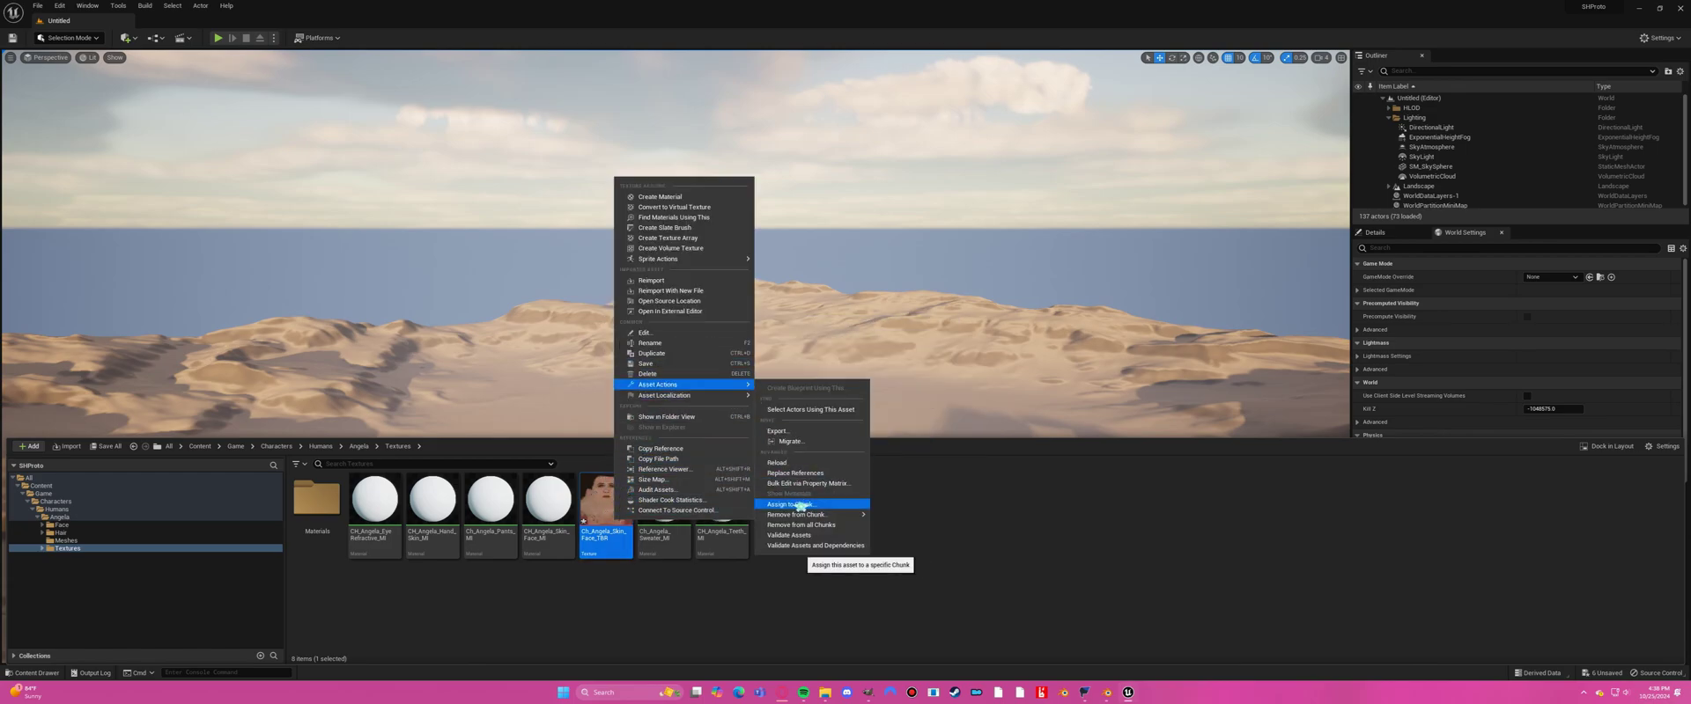
left_click(790, 504)
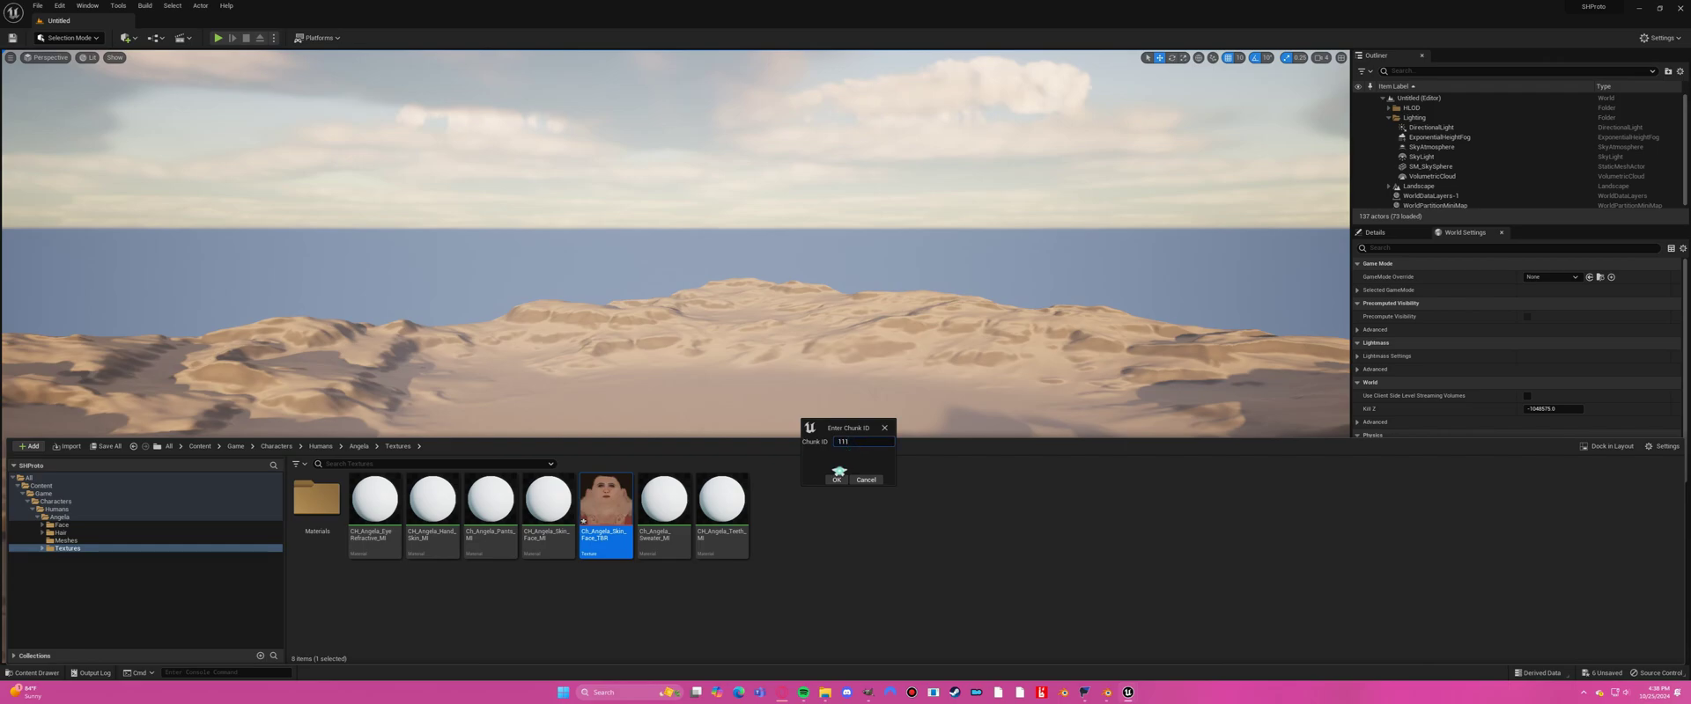
left_click(833, 480)
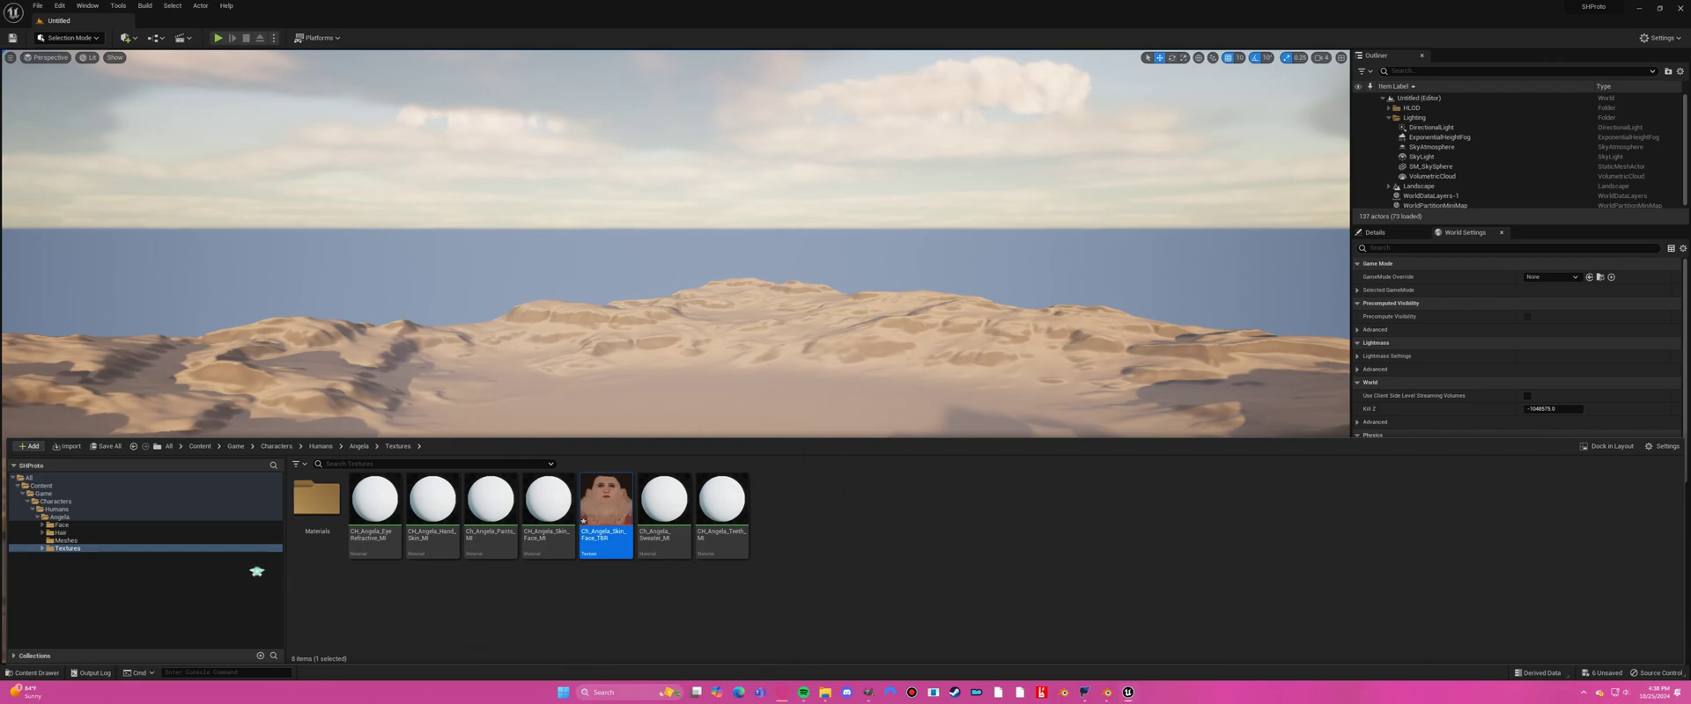
Save all modified assets and cook the content for Windows, with the output log shown.
left_click(111, 449)
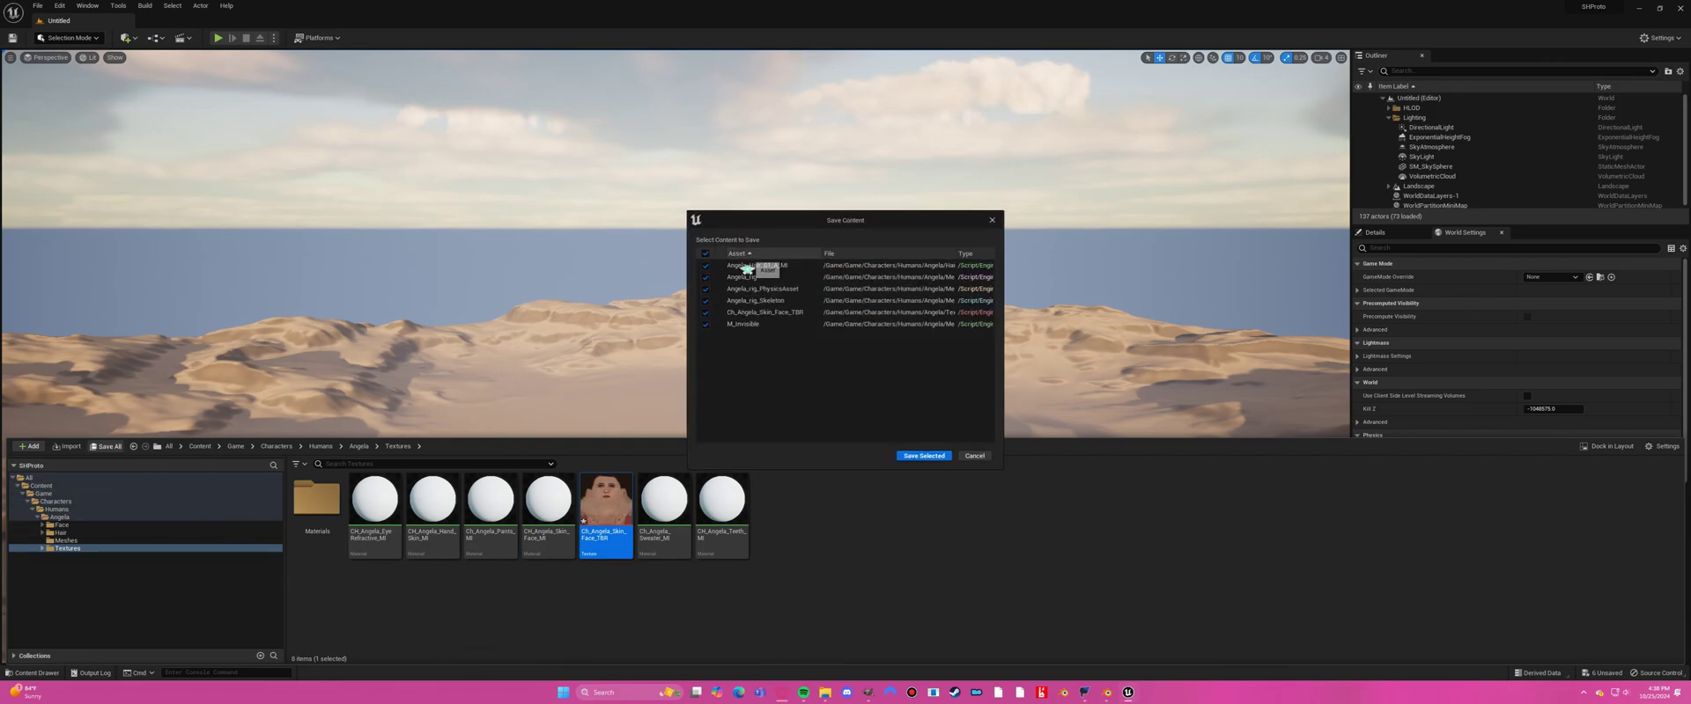
left_click(922, 456)
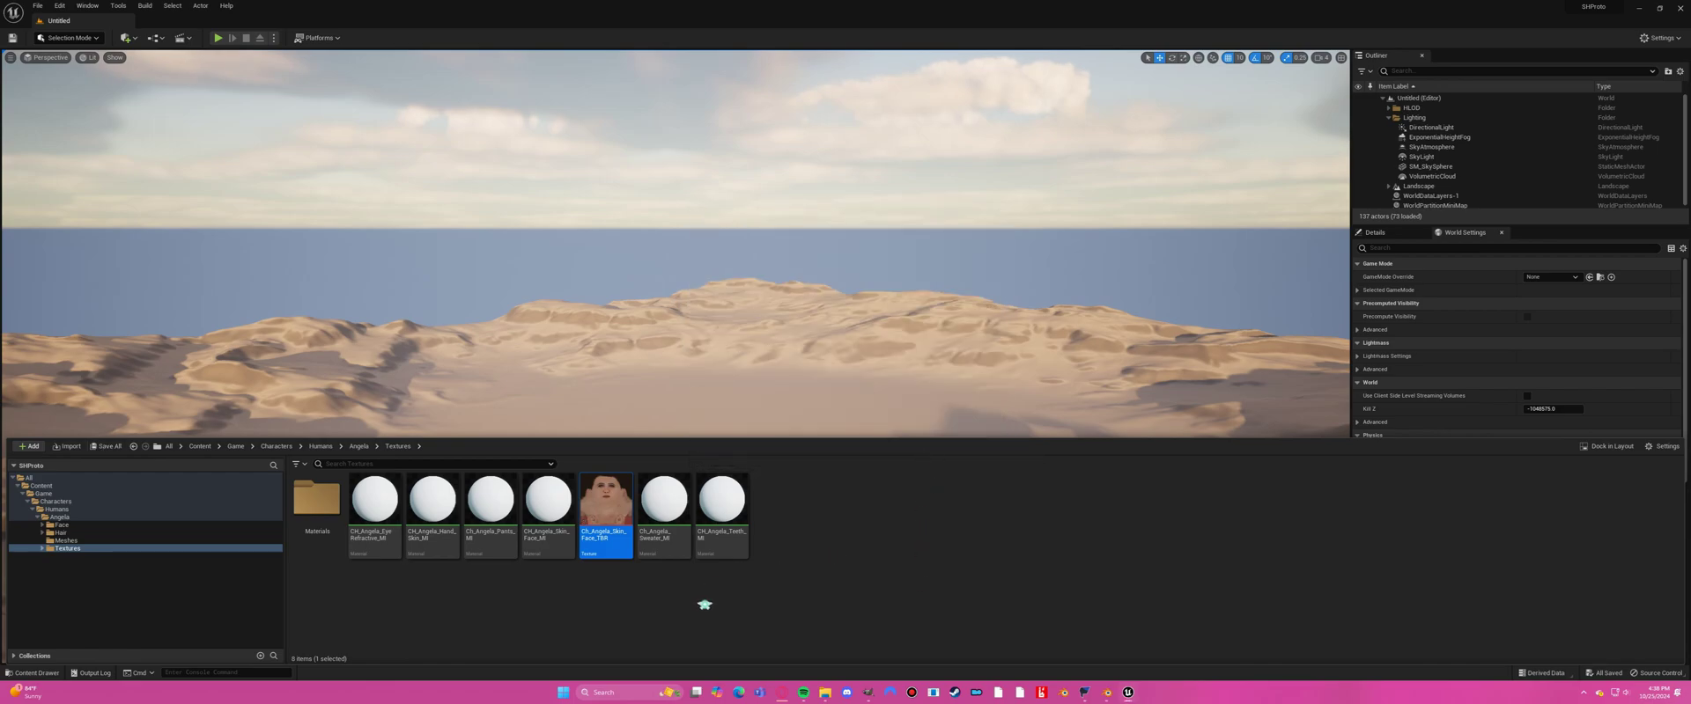
left_click(337, 39)
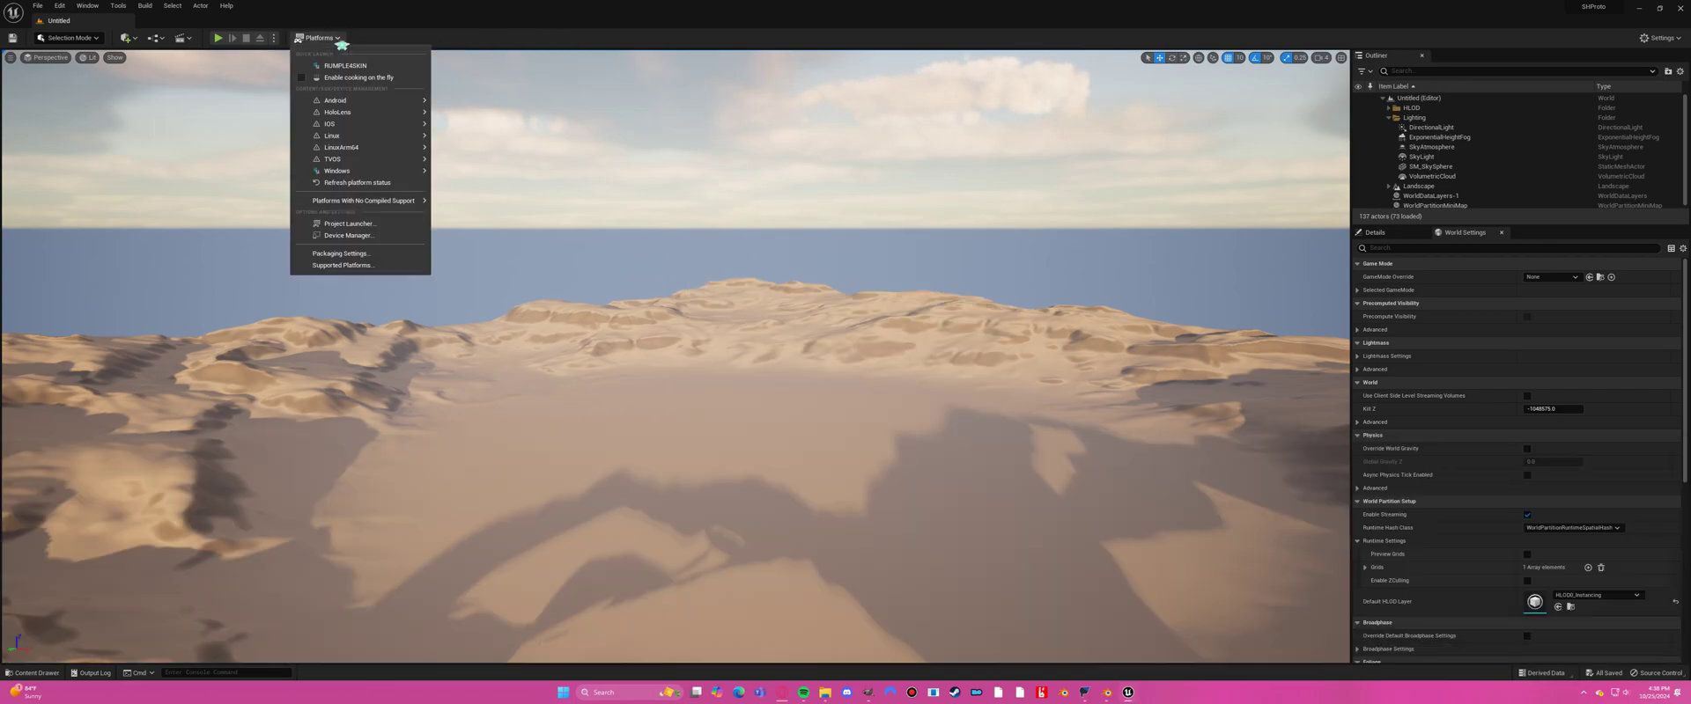
mouse_move(360, 173)
mouse_move(426, 175)
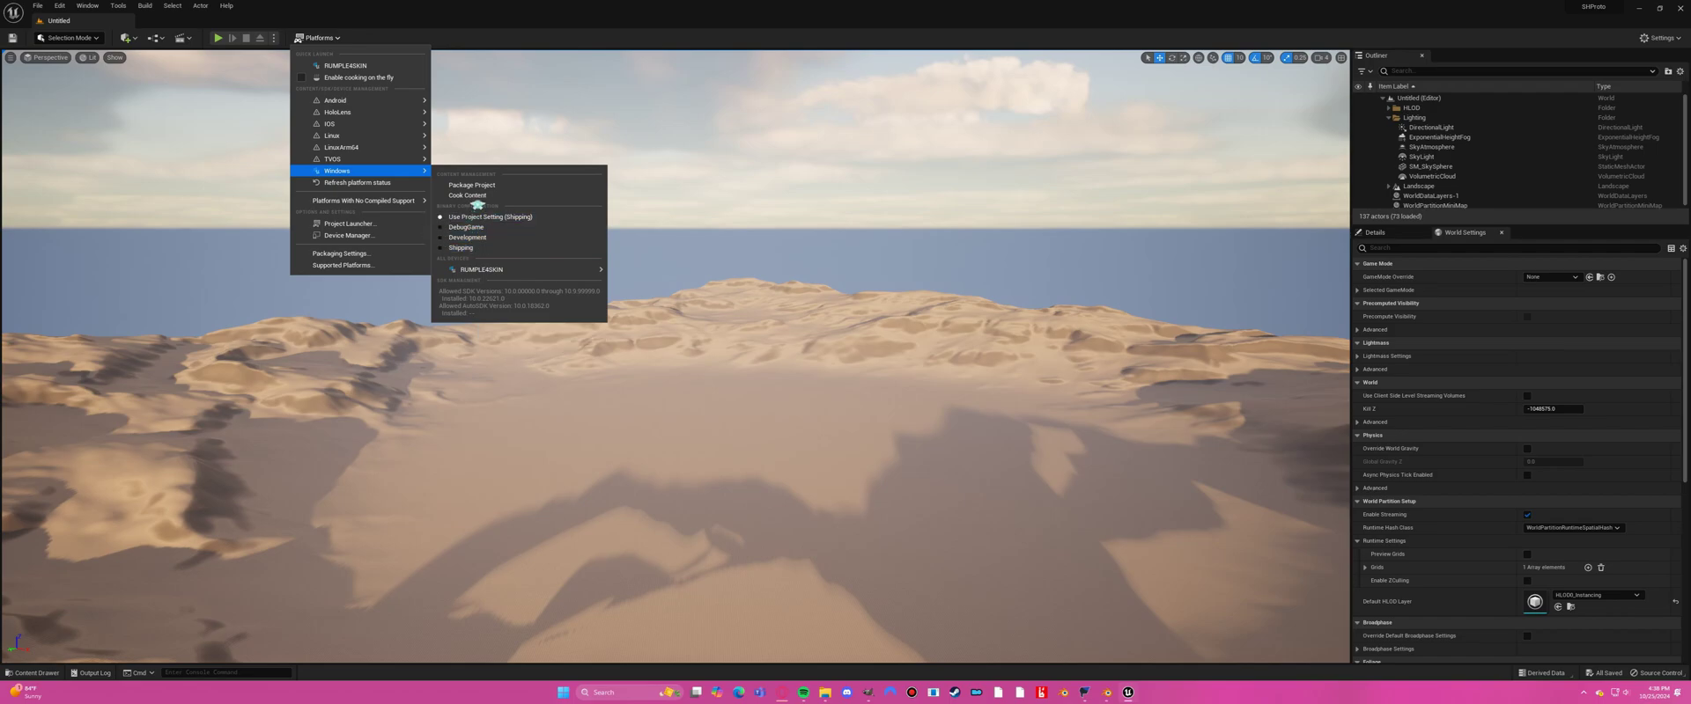
left_click(494, 195)
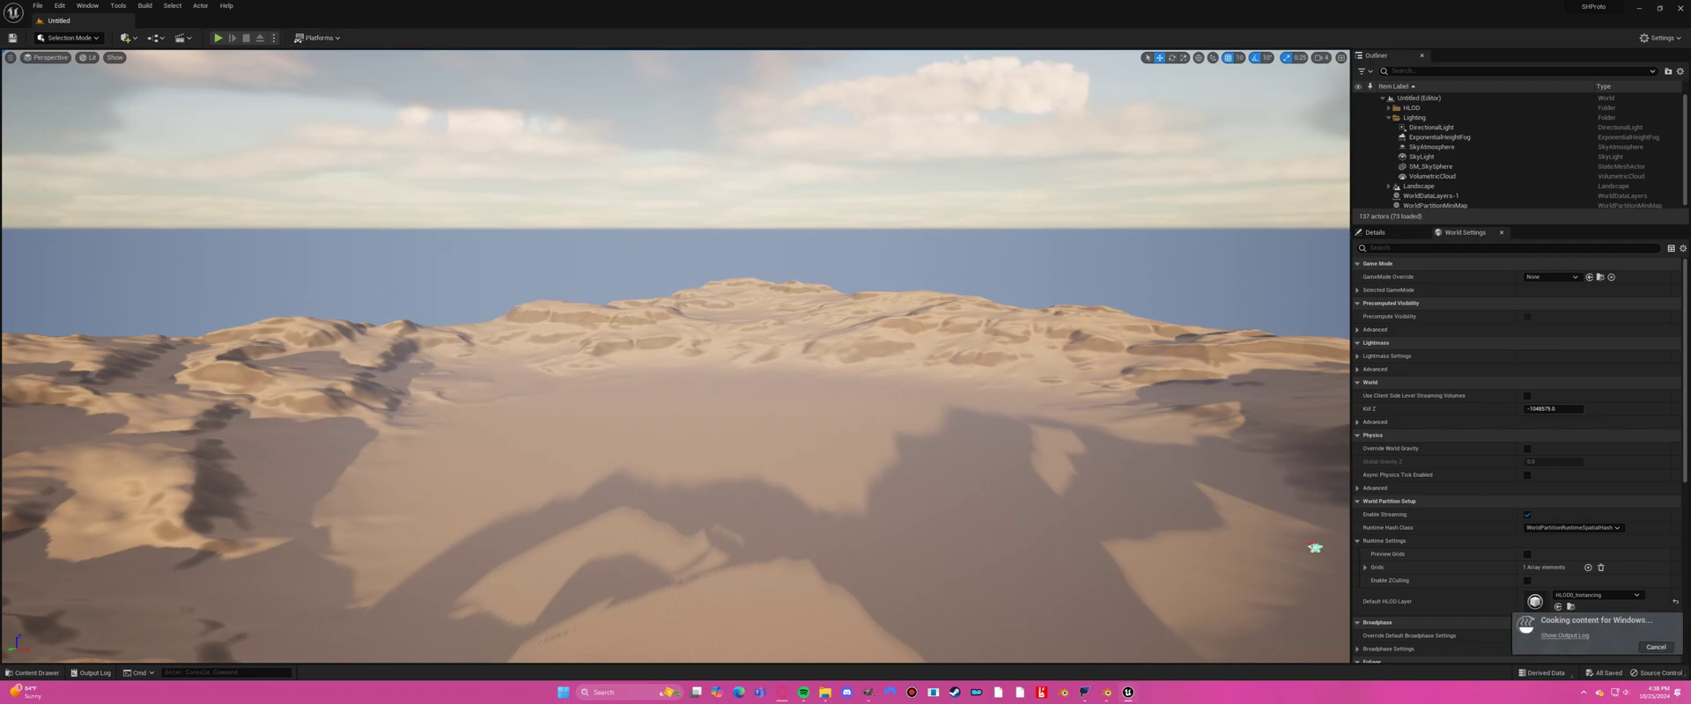
left_click(1550, 636)
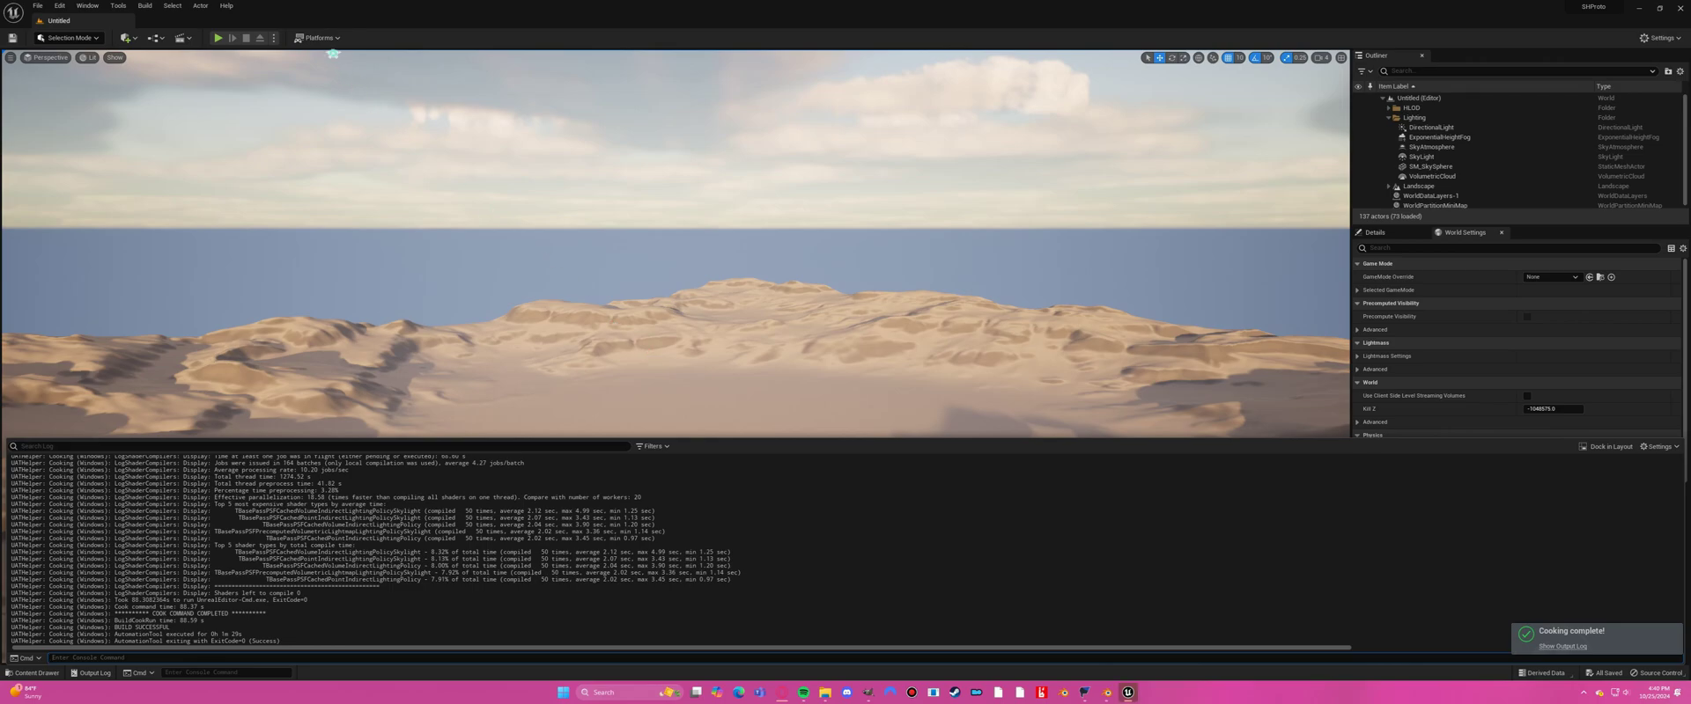
Package the project for Windows into the SHProto folder, with the output log shown.
left_click(318, 38)
mouse_move(381, 172)
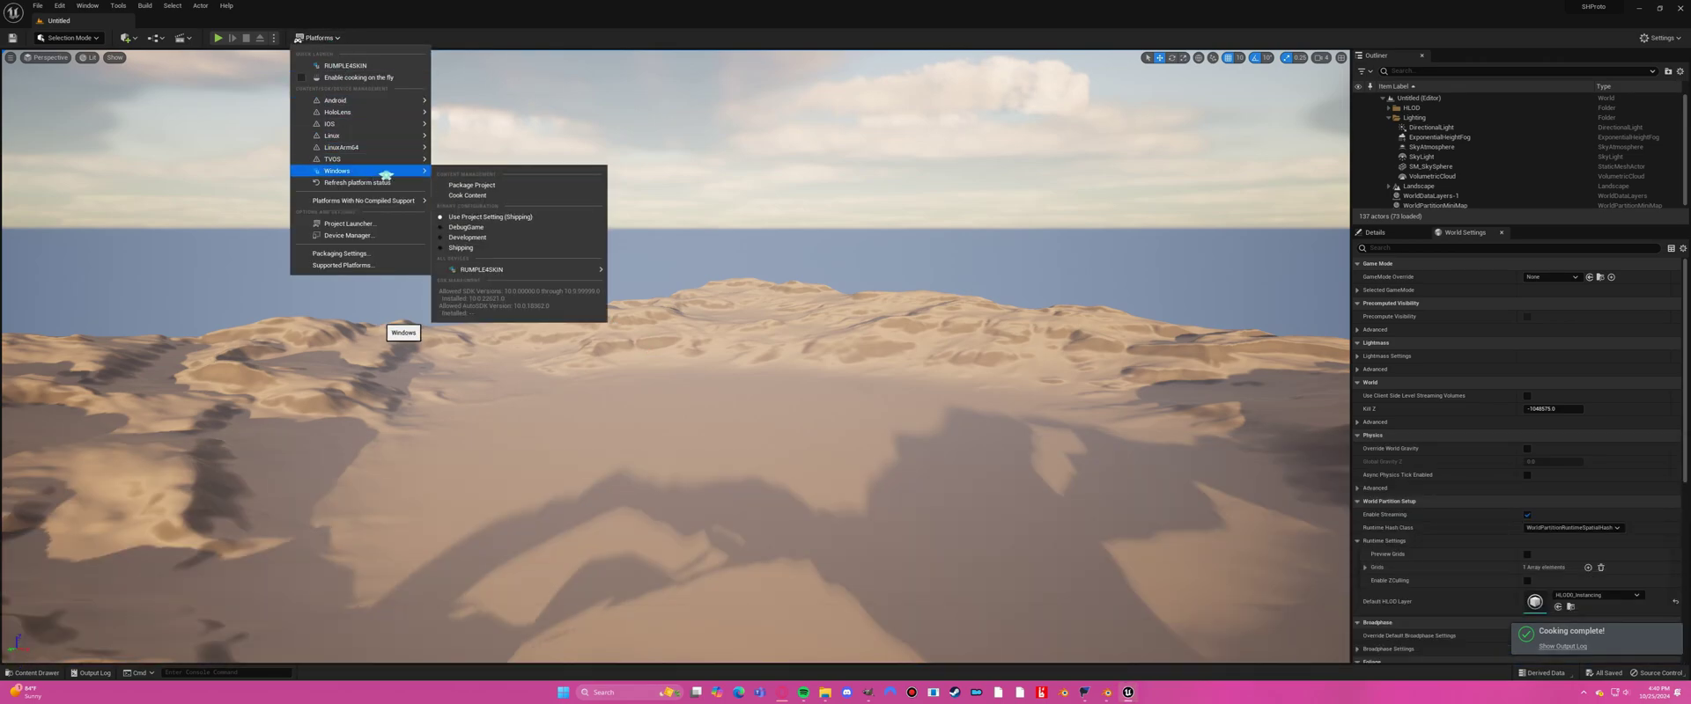
left_click(457, 186)
left_click(225, 30)
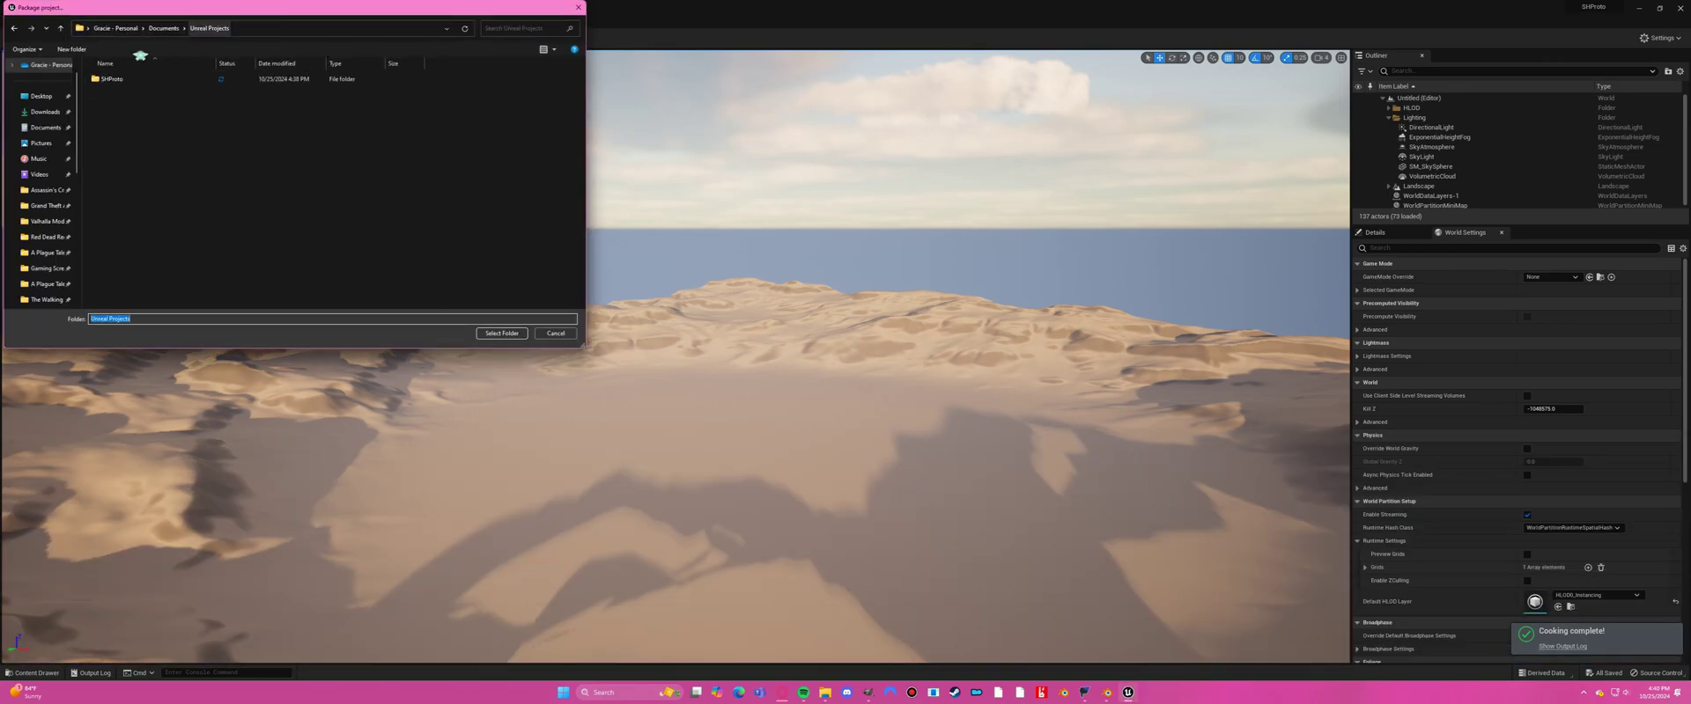
left_click(123, 79)
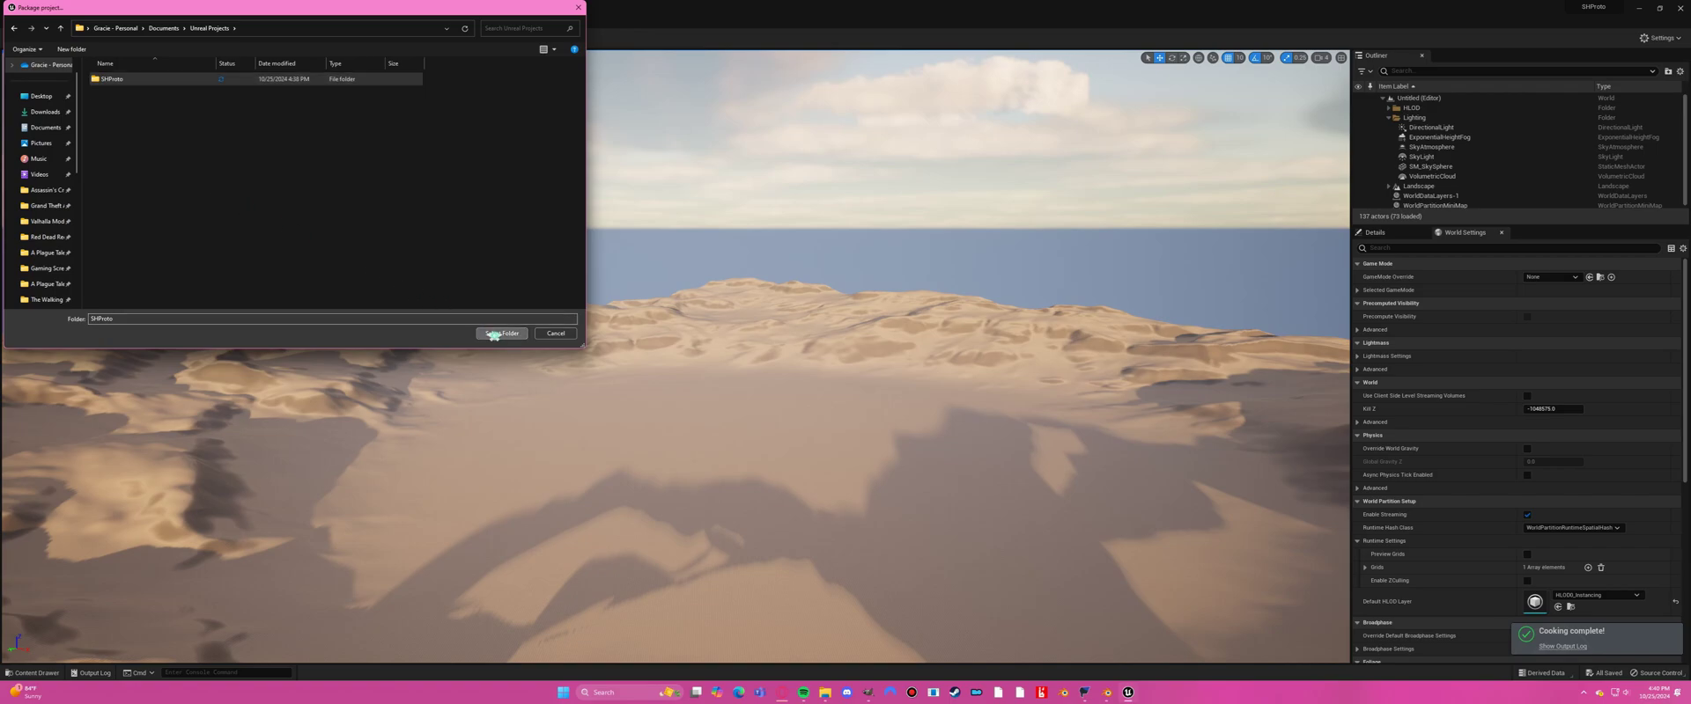
left_click(501, 332)
left_click(1581, 638)
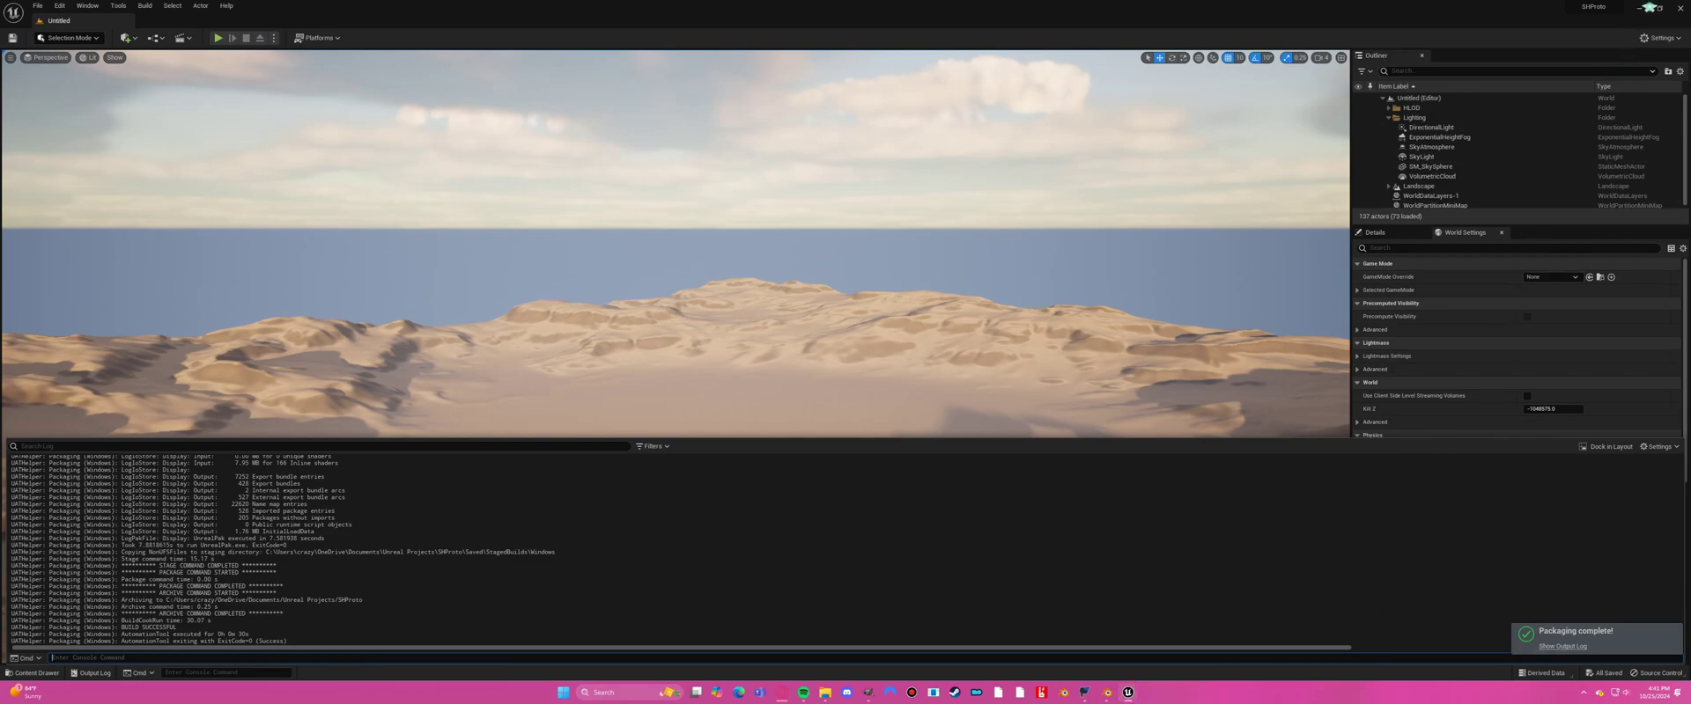
Switch to File Explorer and open the packaged SHProto build's Windows\SHProto\Content\Paks folder.
key("super+Down")
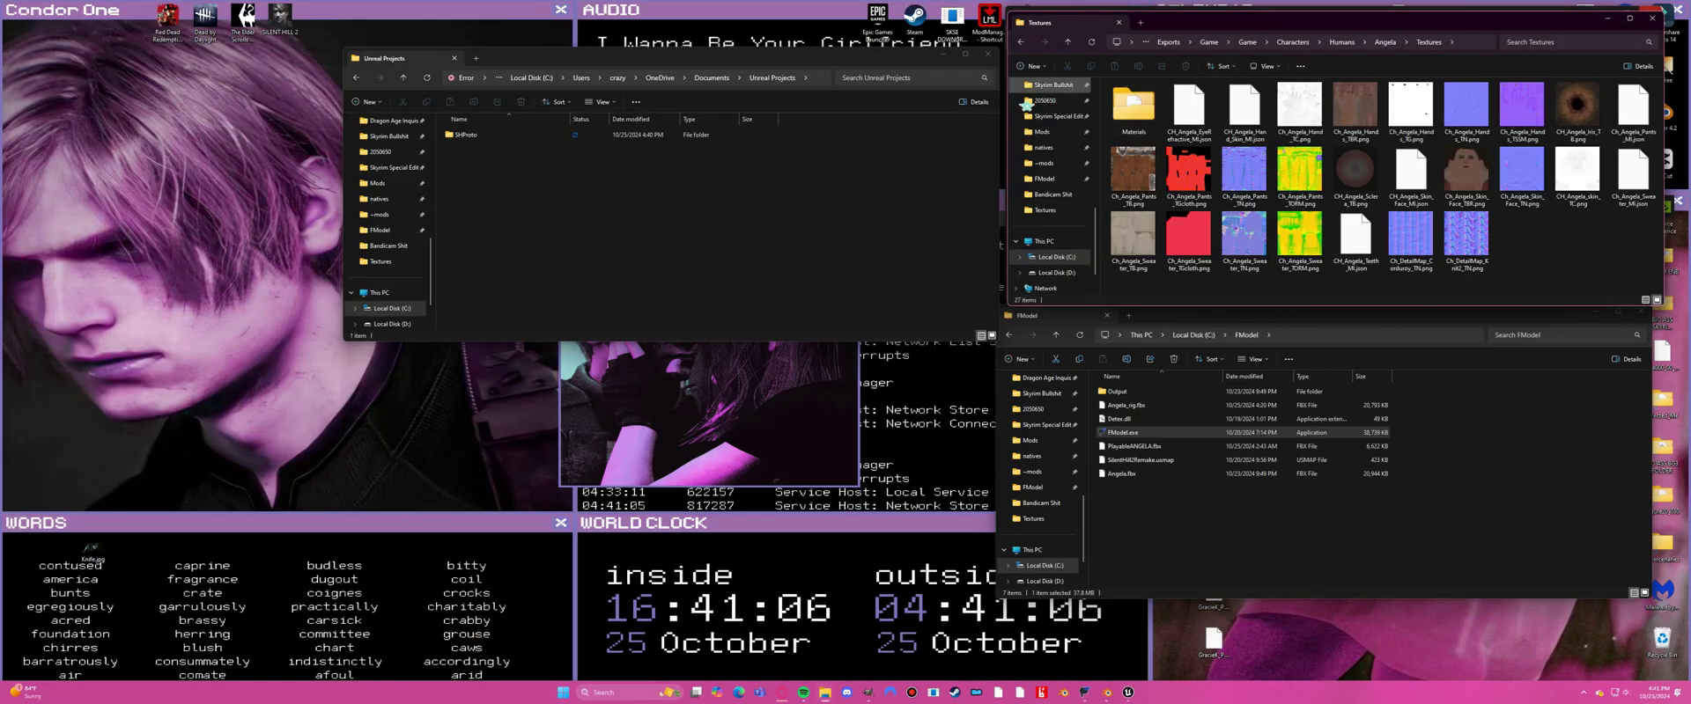
double_click(471, 136)
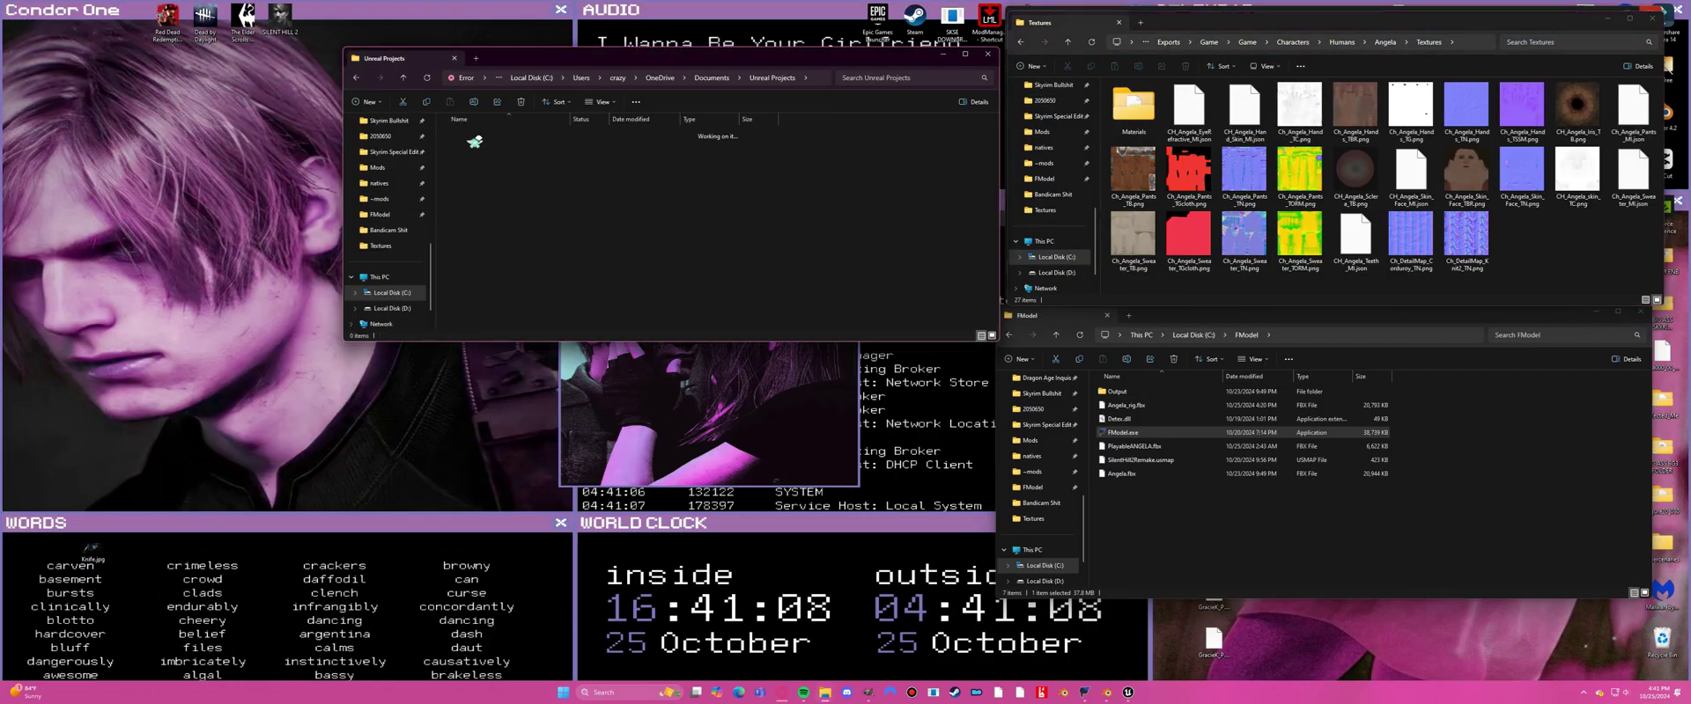
double_click(462, 243)
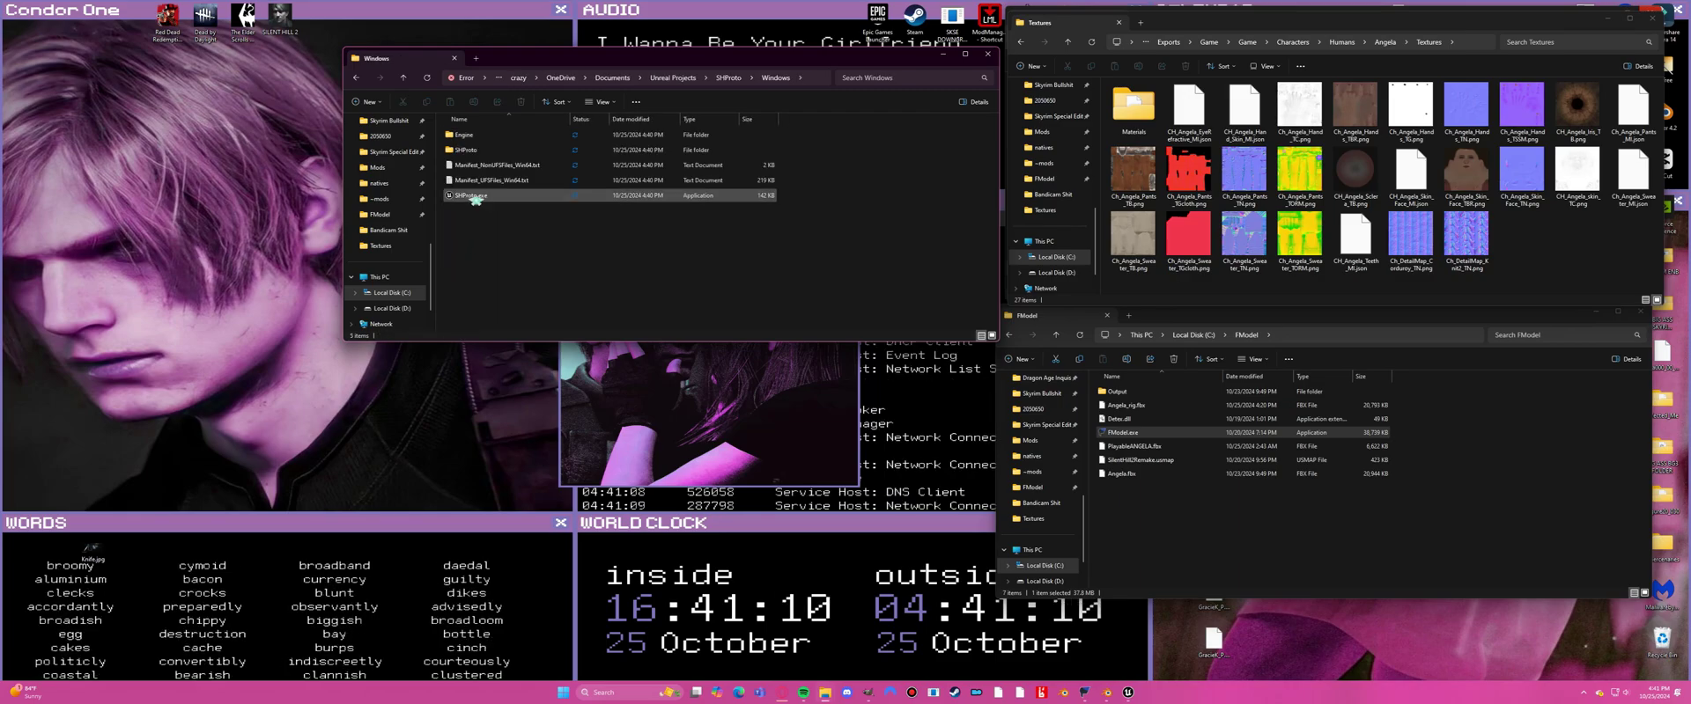
double_click(471, 149)
left_click(485, 139)
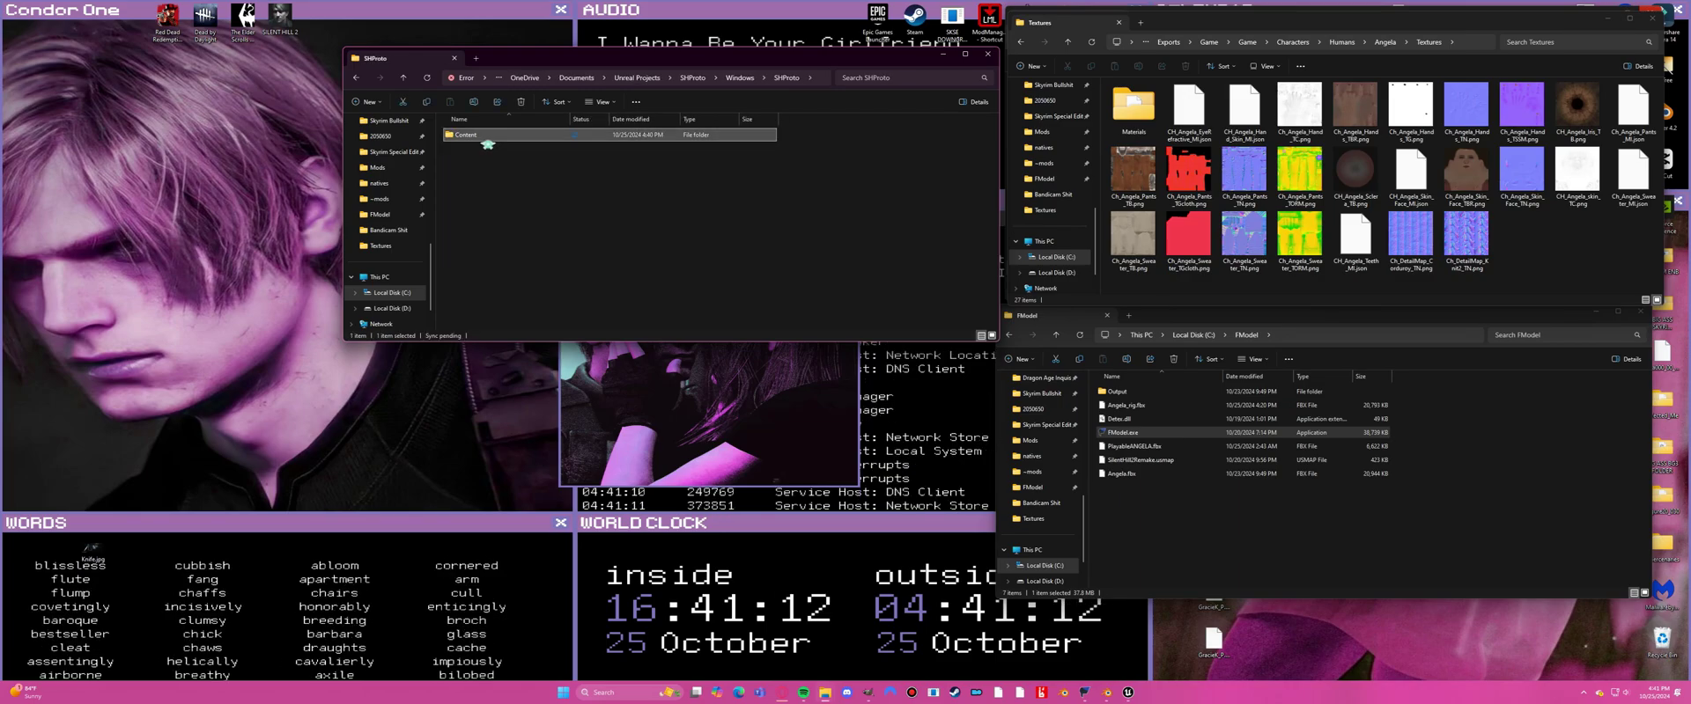
double_click(487, 138)
double_click(486, 137)
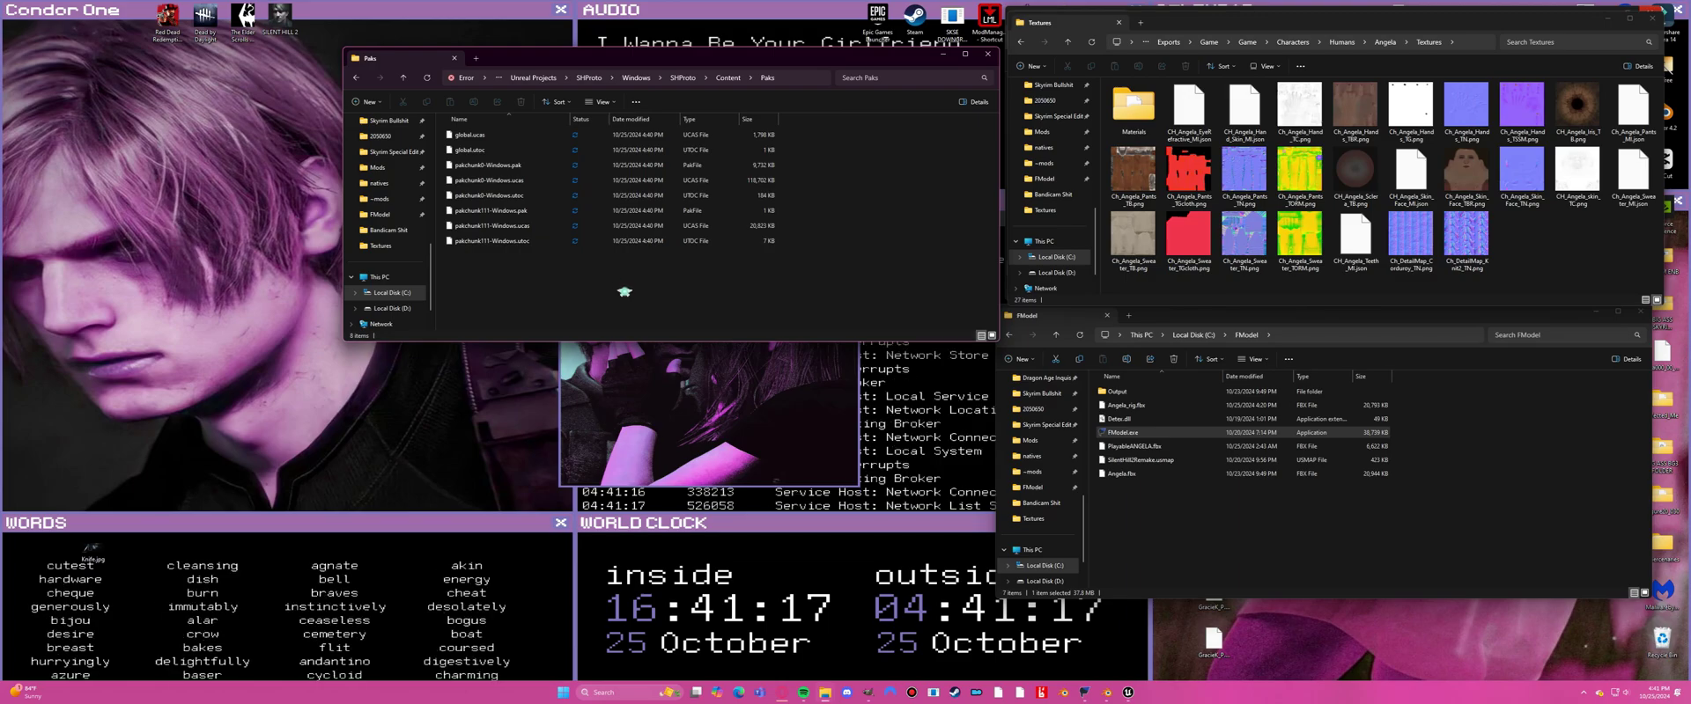
Rename the three pakchunk111-Windows files (.pak, .ucas, .utoc) as AngelaTest_P.
left_click_drag(510, 290, 479, 214)
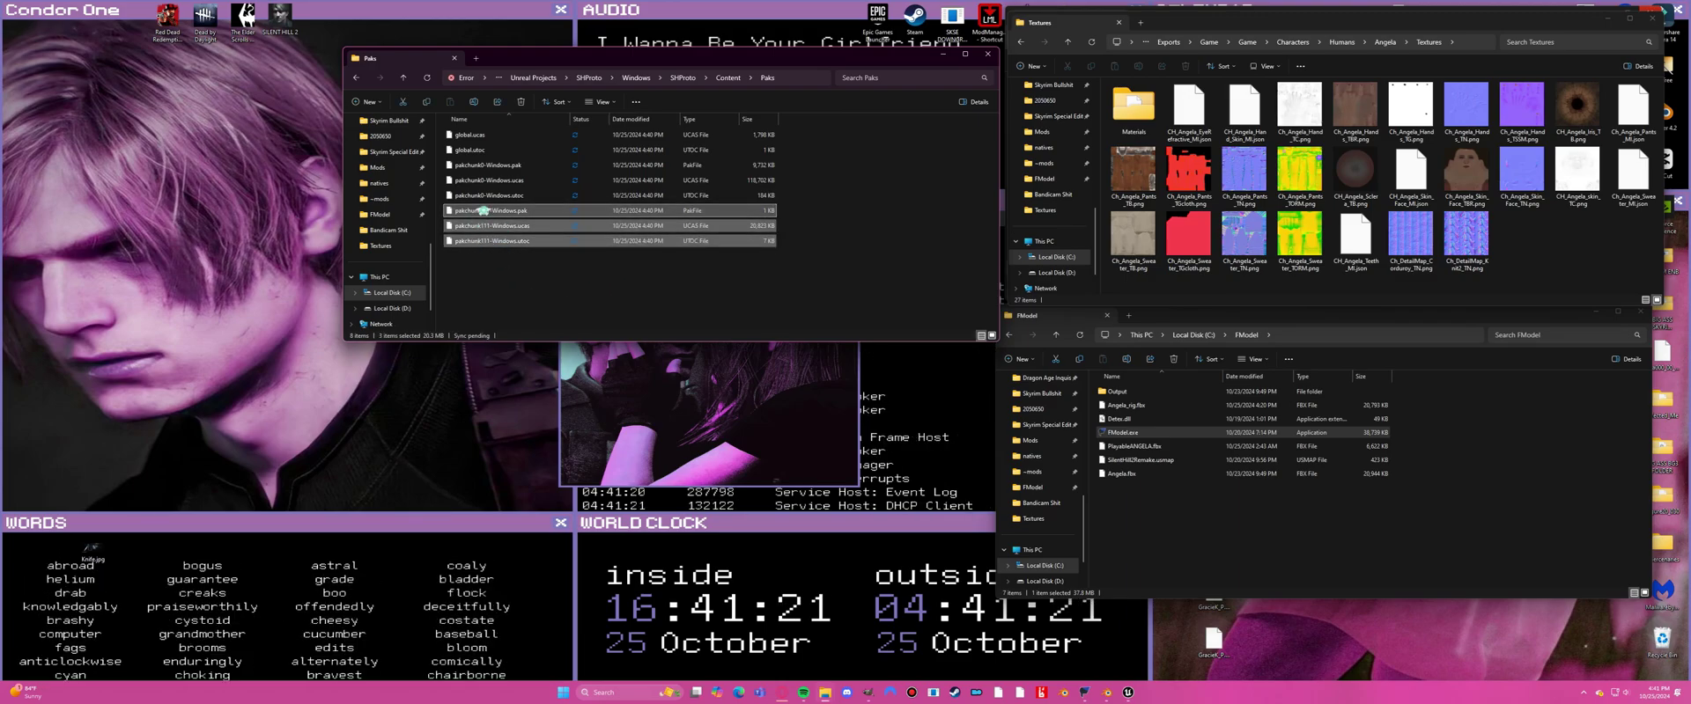
right_click(481, 212)
left_click(534, 393)
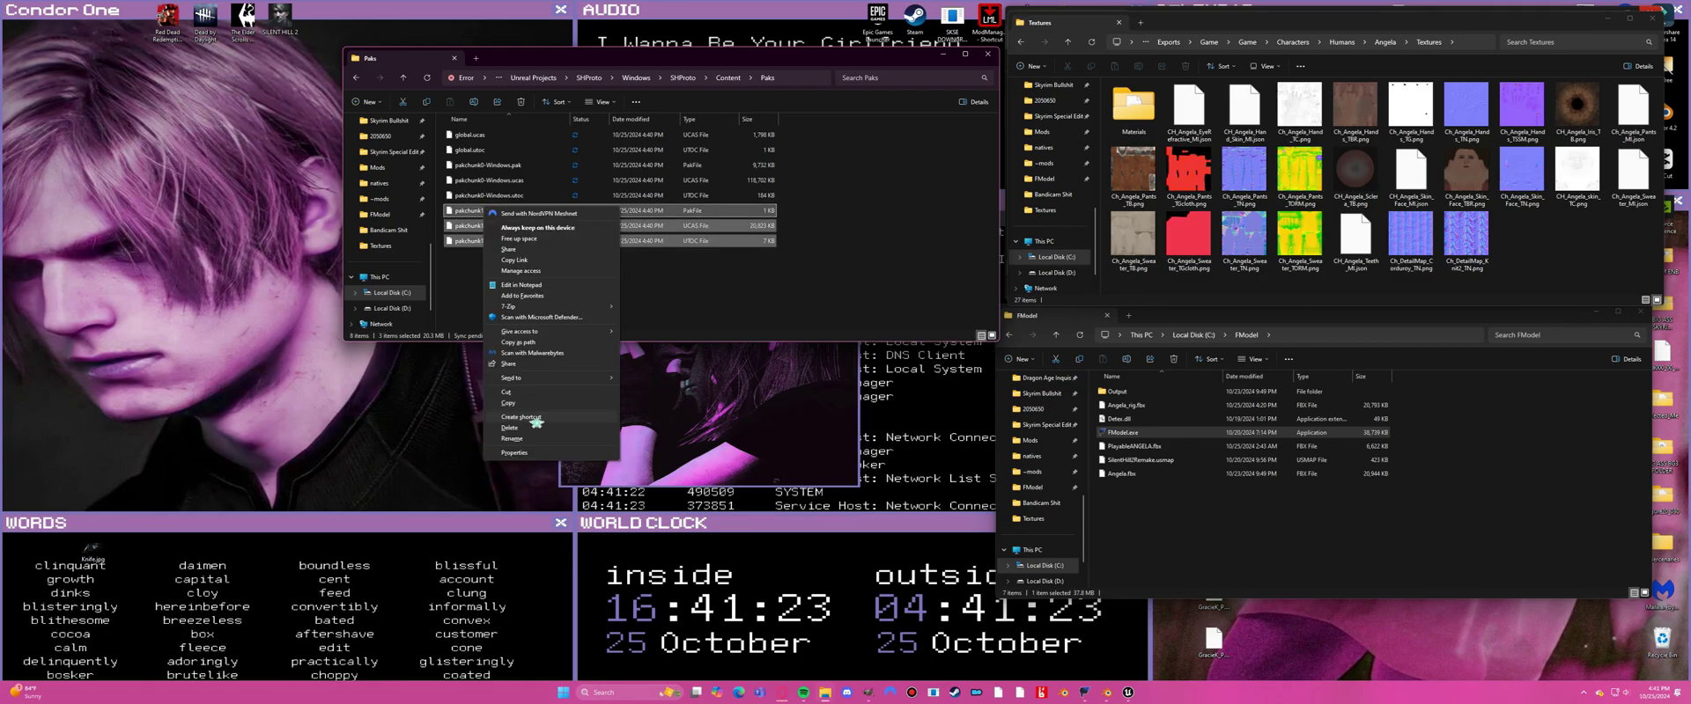
left_click(531, 439)
key("BackSpace")
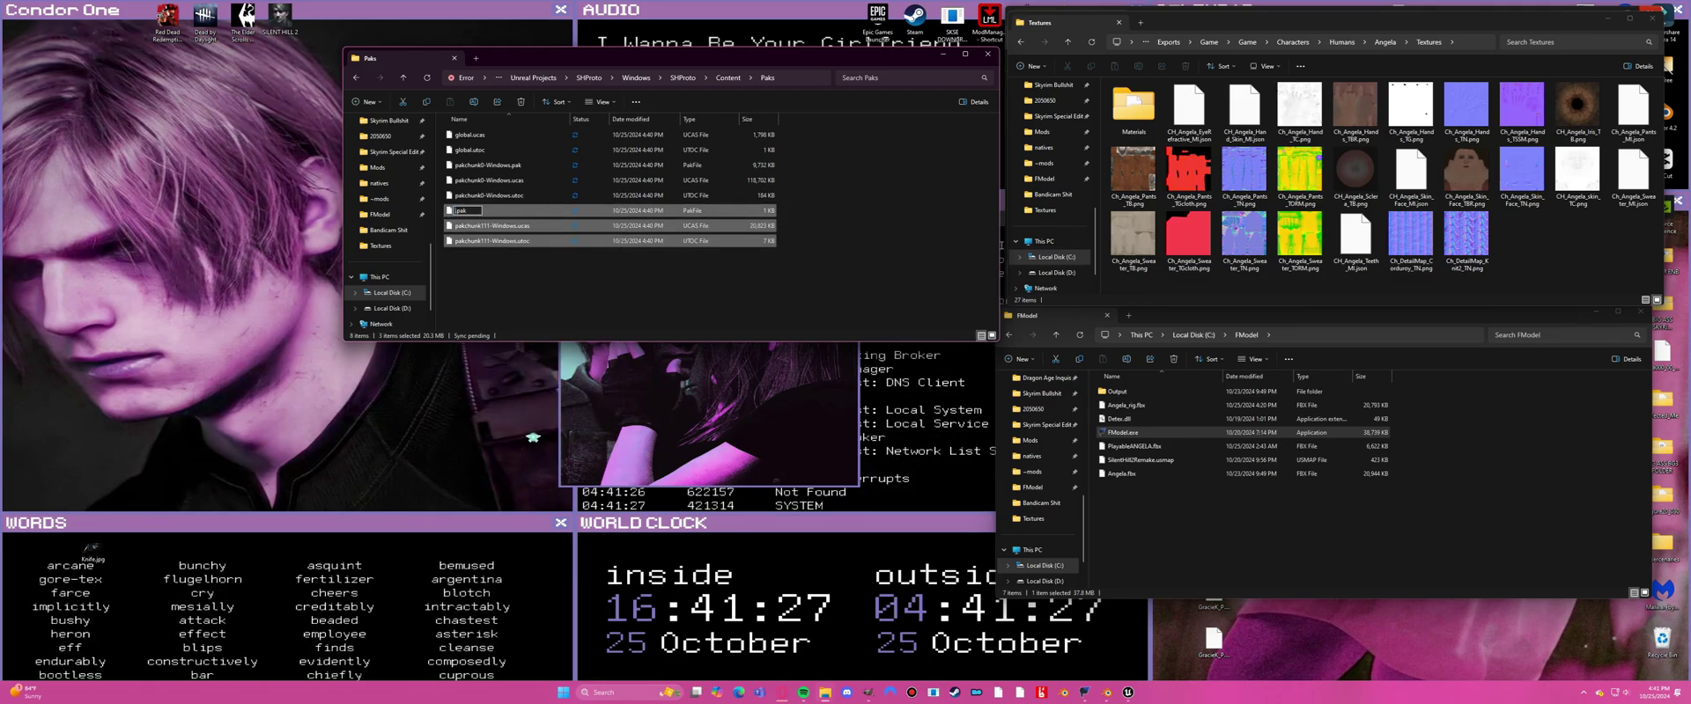
type("Angela")
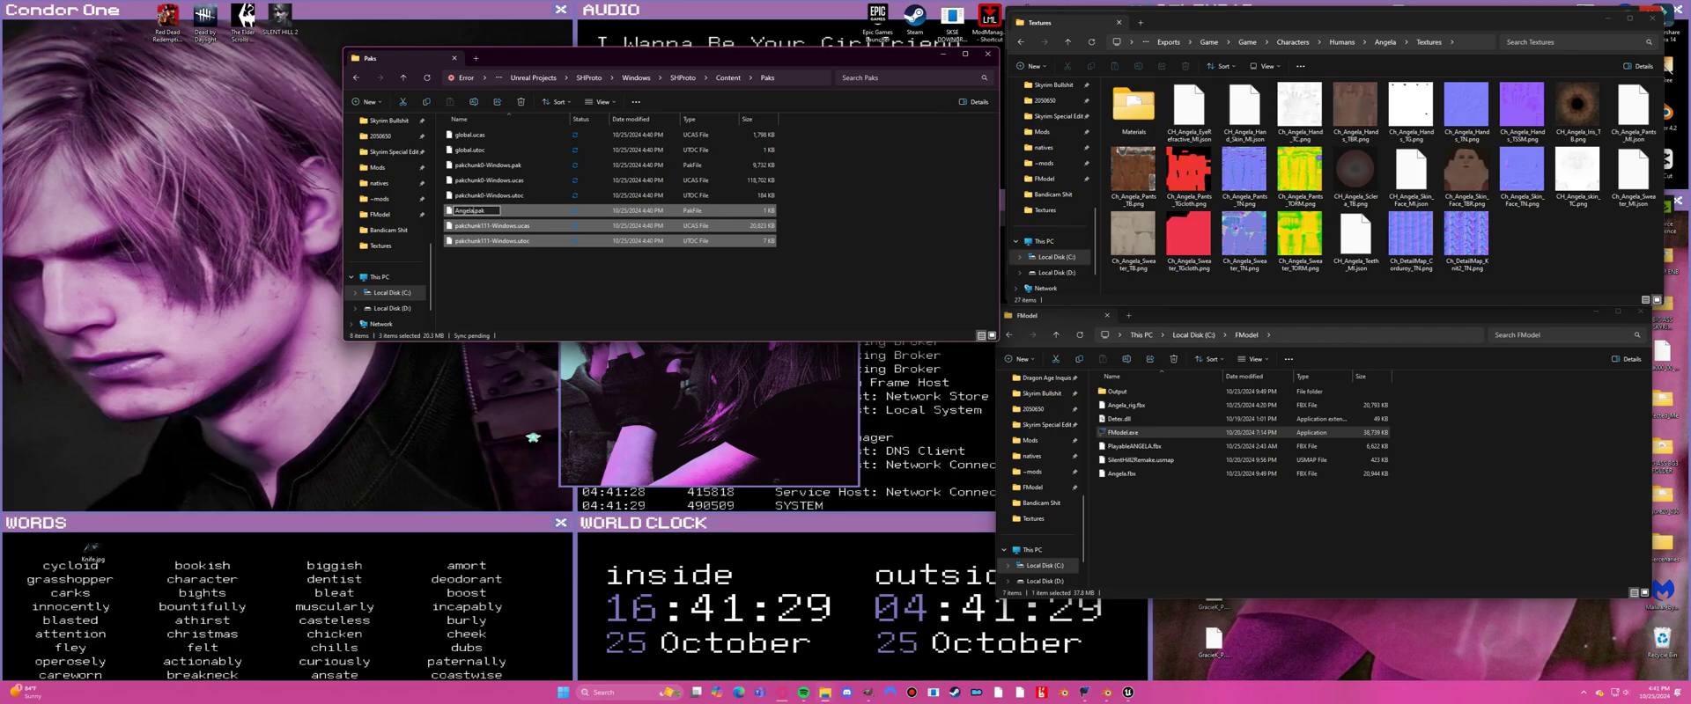
type("1Test")
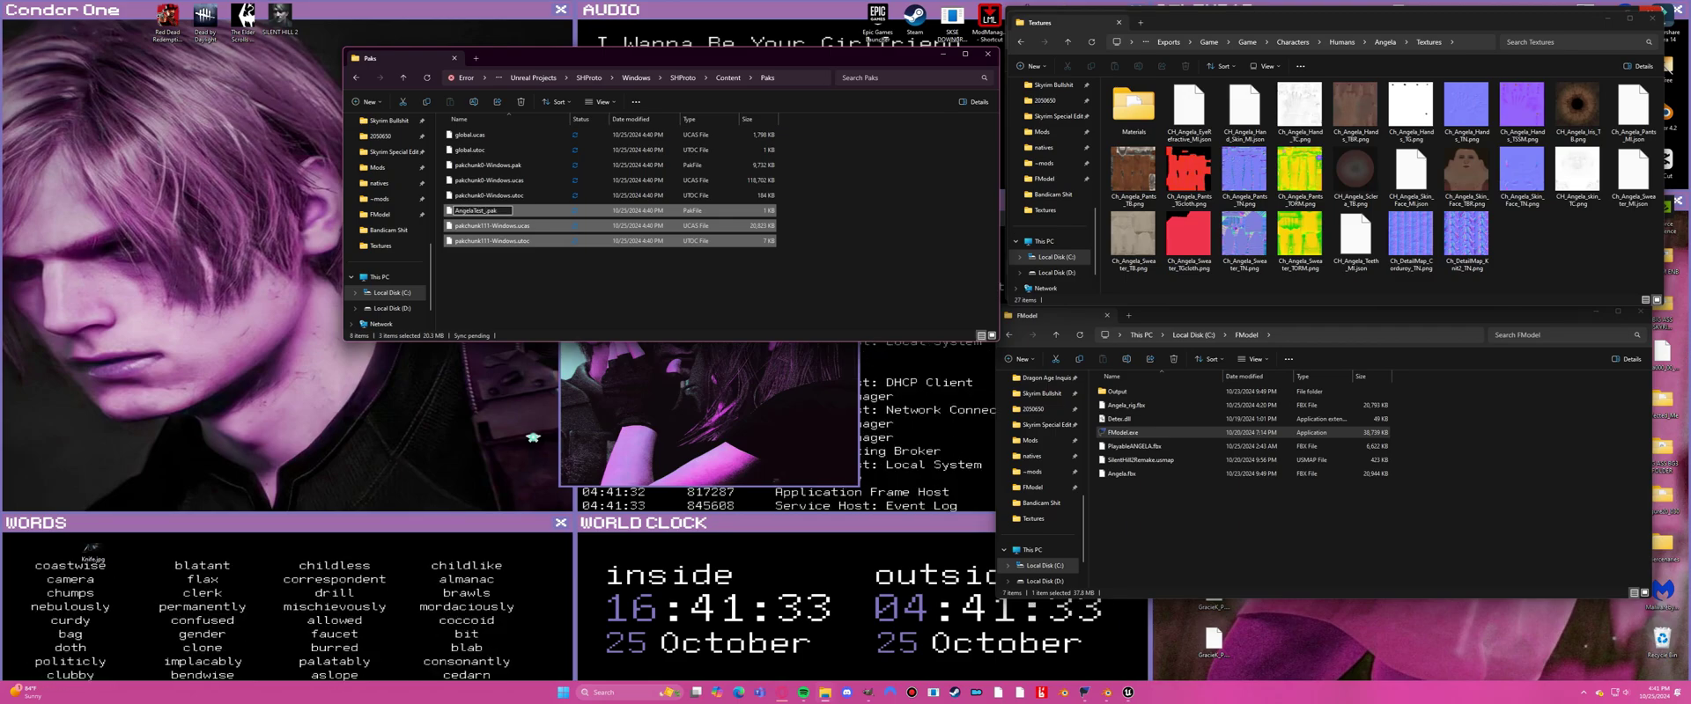
type("_P")
key("Return")
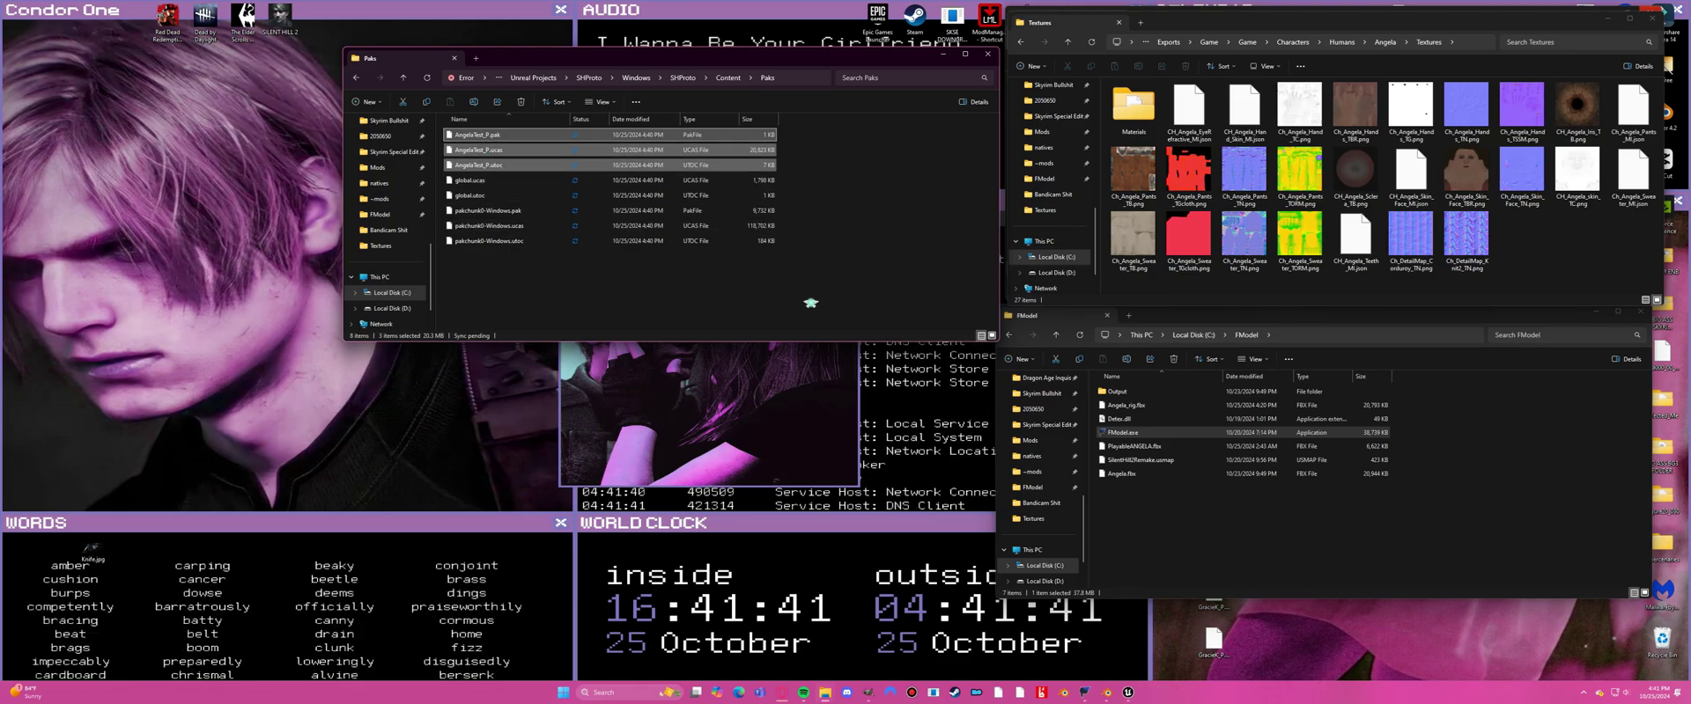
Copy the three AngelaTest_P files into SILENT HILL 2's Paks\~mods folder and launch the game.
left_click(1004, 24)
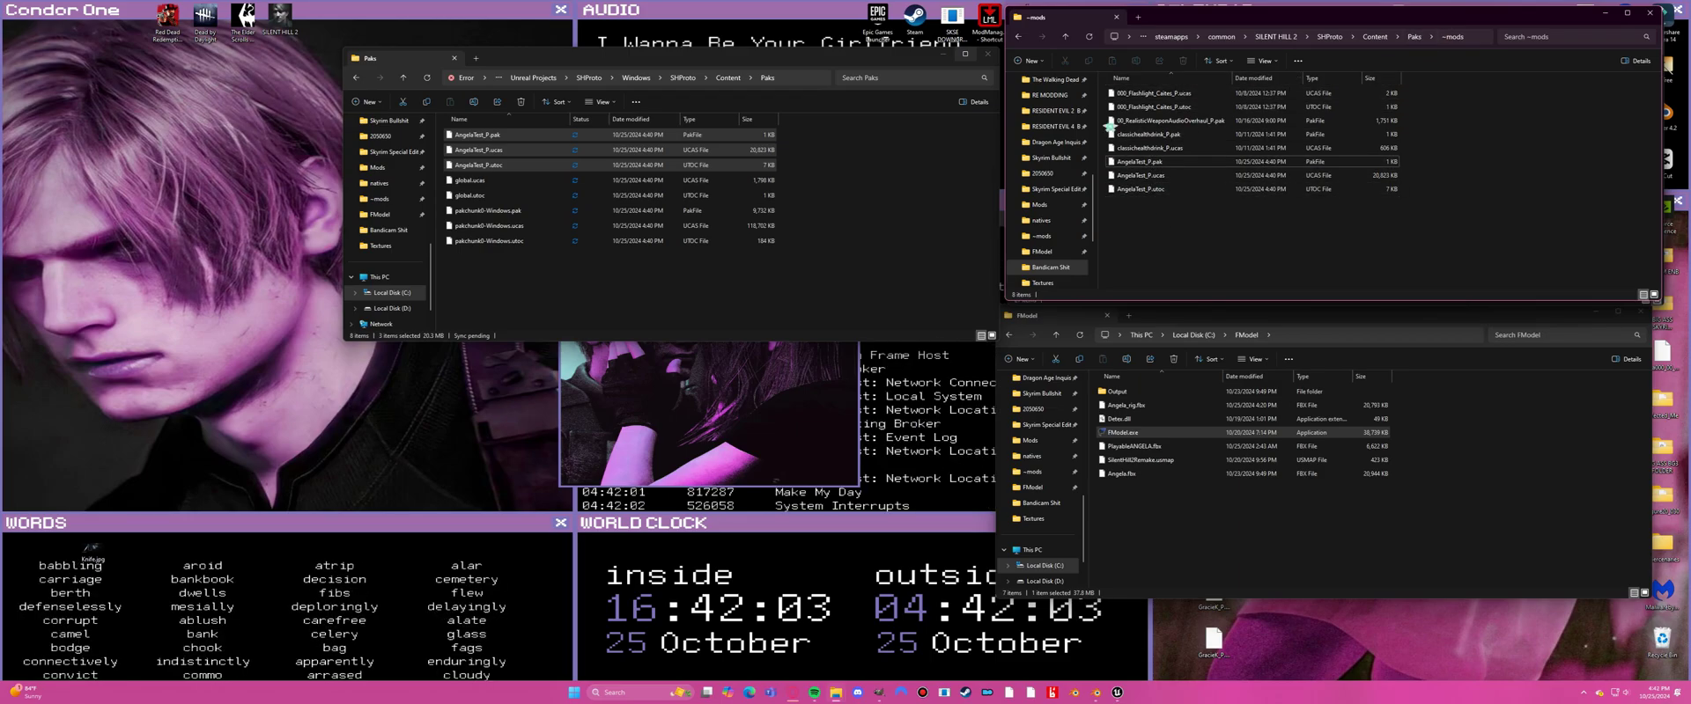
double_click(280, 18)
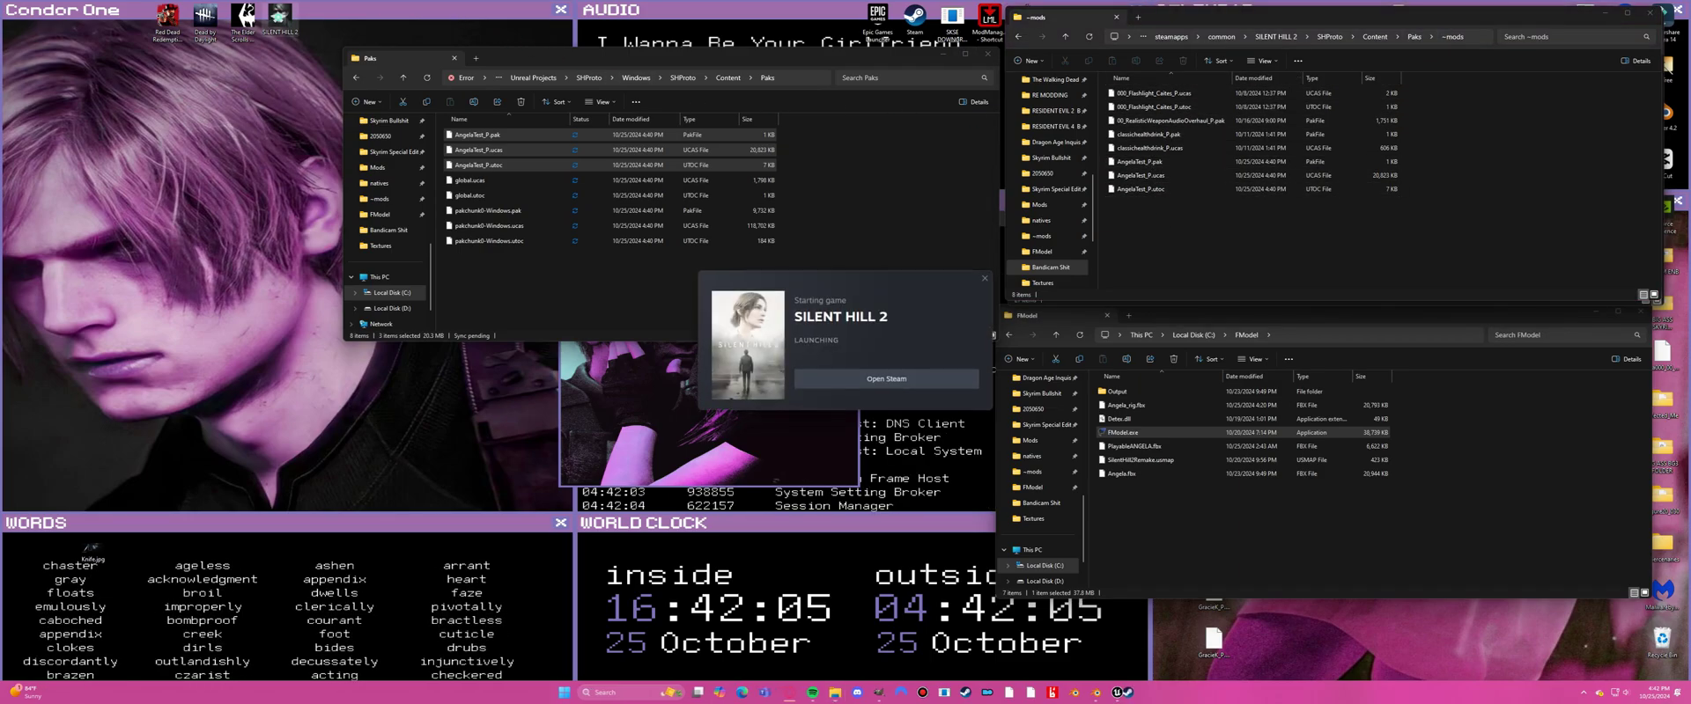